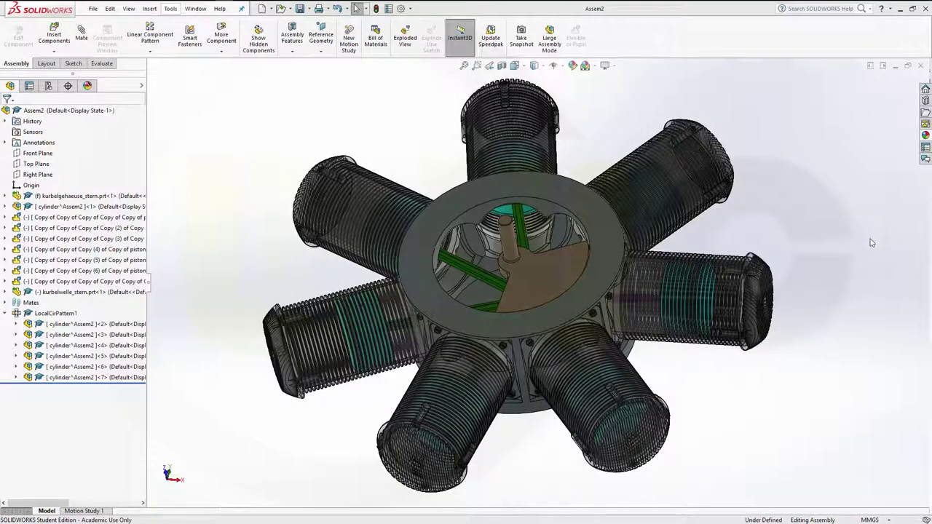
# - Turn the crankshaft about its axis so the connecting rods and pistons follow, viewed from above
pyautogui.moveTo(737, 386)
pyautogui.mouseDown(button='middle')
pyautogui.moveTo(742, 357)
pyautogui.moveTo(710, 398)
pyautogui.moveTo(569, 317)
pyautogui.mouseUp(button='middle')
pyautogui.moveTo(550, 314)
pyautogui.mouseDown()
pyautogui.moveTo(590, 273)
pyautogui.moveTo(528, 337)
pyautogui.moveTo(440, 302)
pyautogui.mouseUp()
pyautogui.click(758, 361)
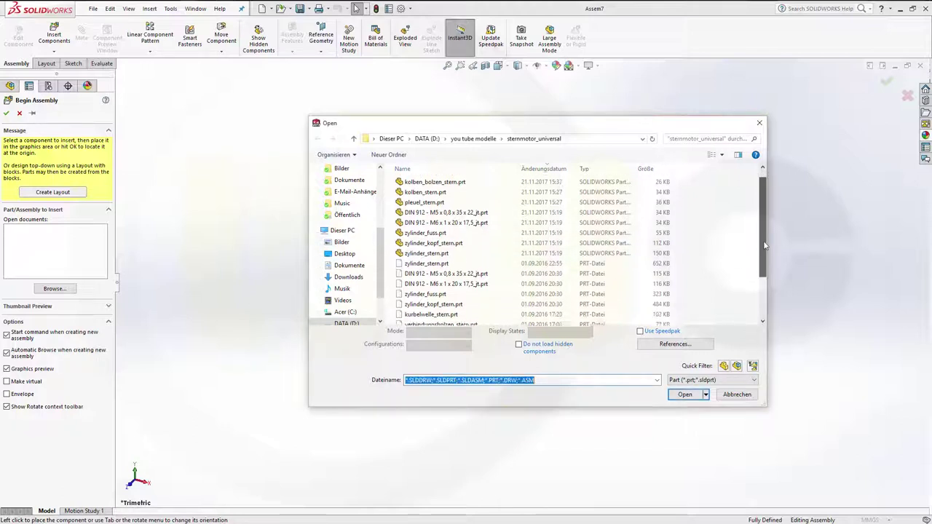
# - Open kurbelgehaeuse_stern.prt and place it at the assembly origin as the fixed base part
pyautogui.moveTo(761, 253); pyautogui.dragTo(758, 282)
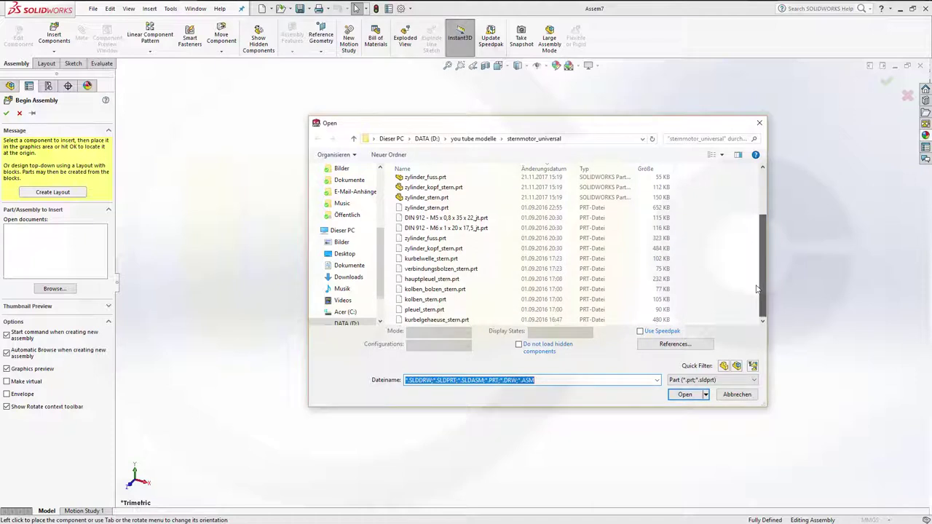
pyautogui.click(458, 320)
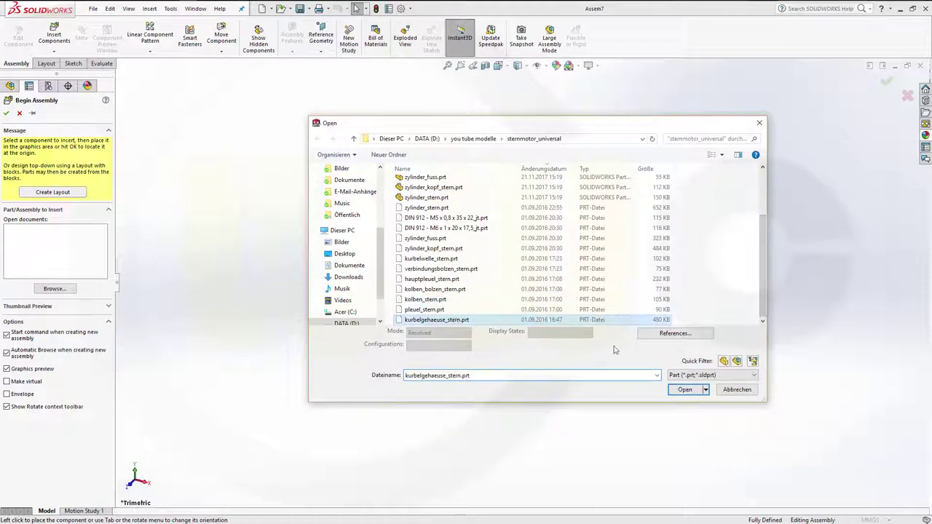
pyautogui.click(684, 390)
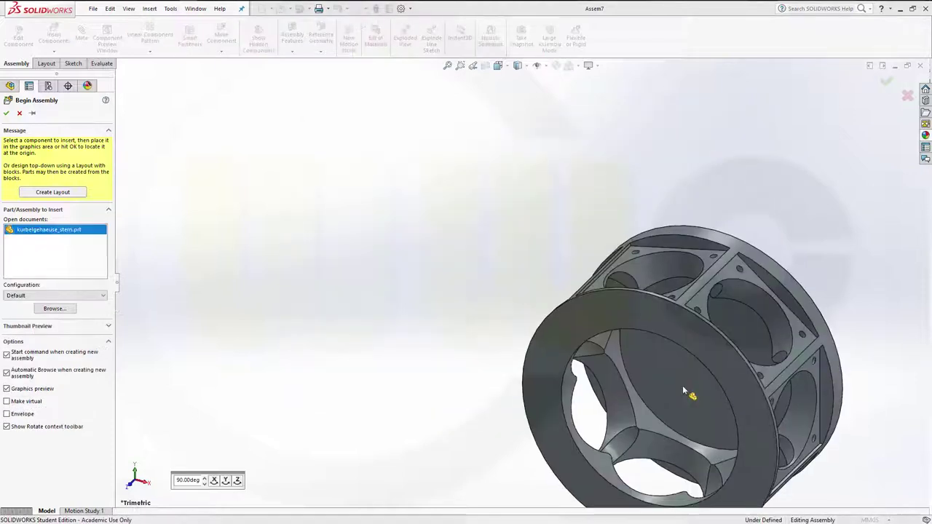
pyautogui.click(514, 273)
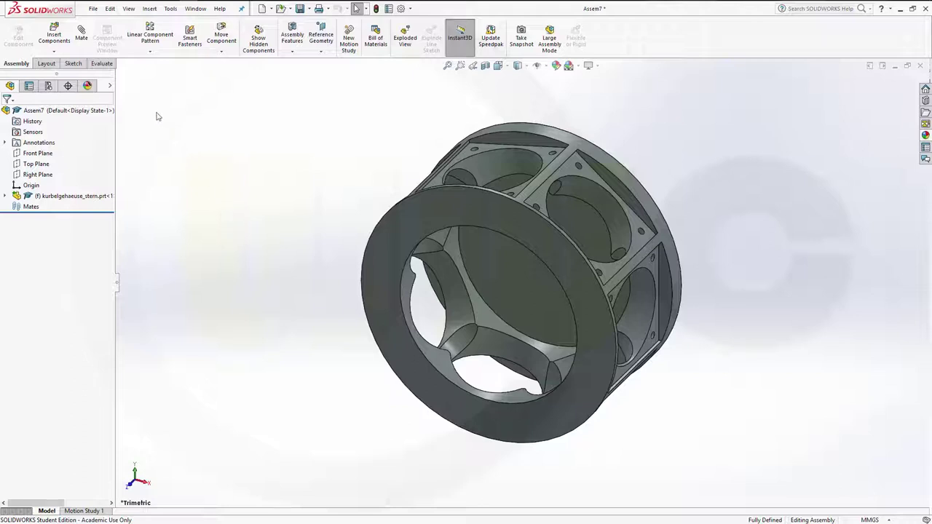
# - Insert a new empty subassembly, Assem8, into the crankcase assembly
pyautogui.click(54, 51)
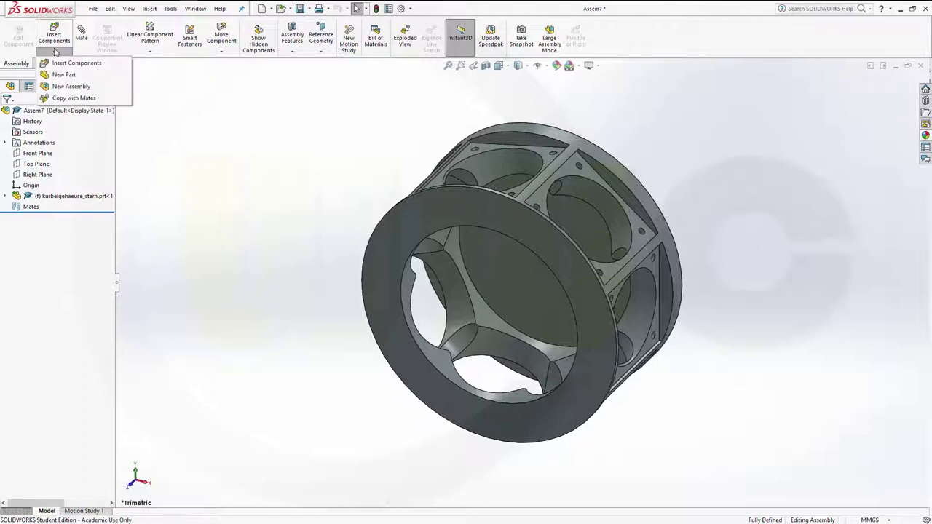
pyautogui.click(61, 86)
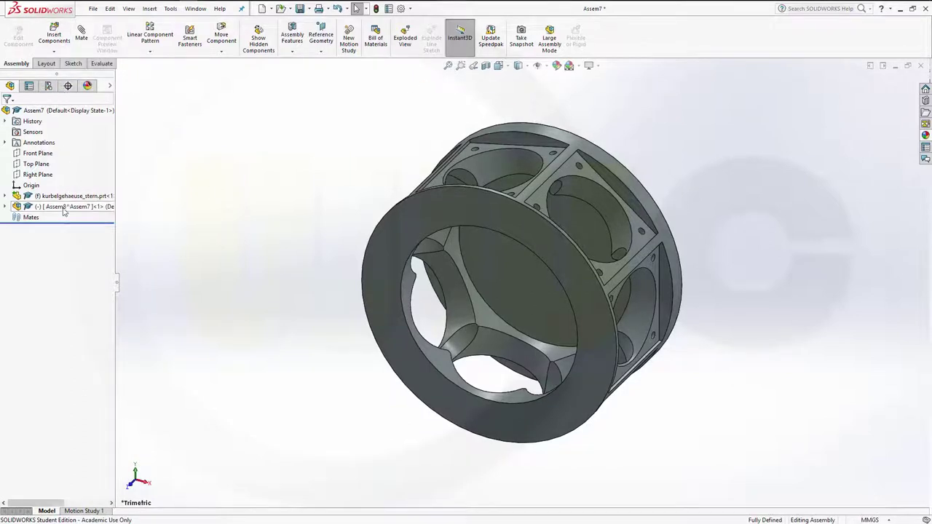
pyautogui.click(64, 208)
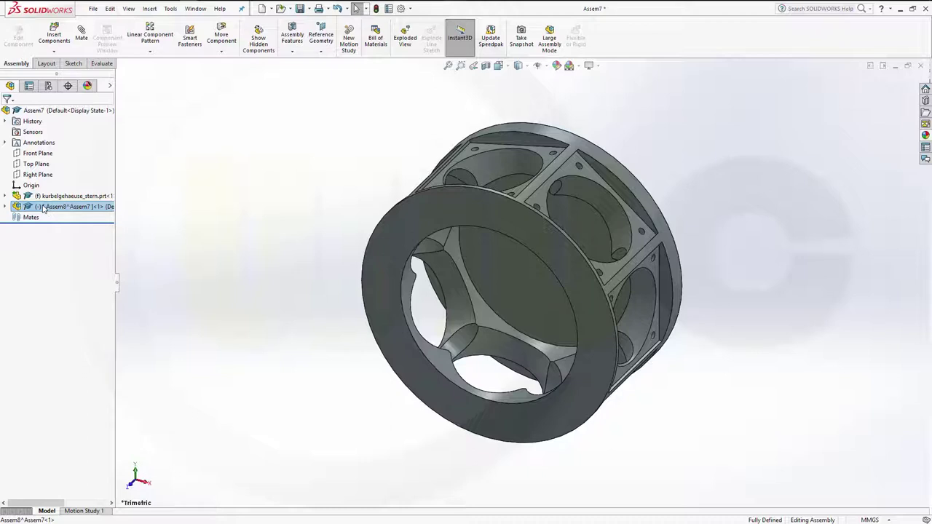
pyautogui.doubleClick(43, 209)
pyautogui.doubleClick(64, 212)
pyautogui.doubleClick(93, 208)
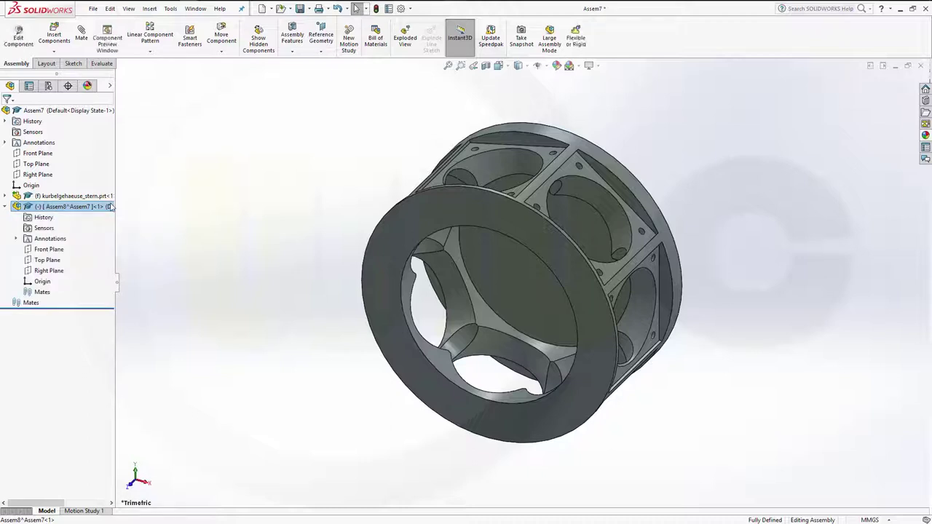
pyautogui.doubleClick(110, 209)
pyautogui.doubleClick(111, 208)
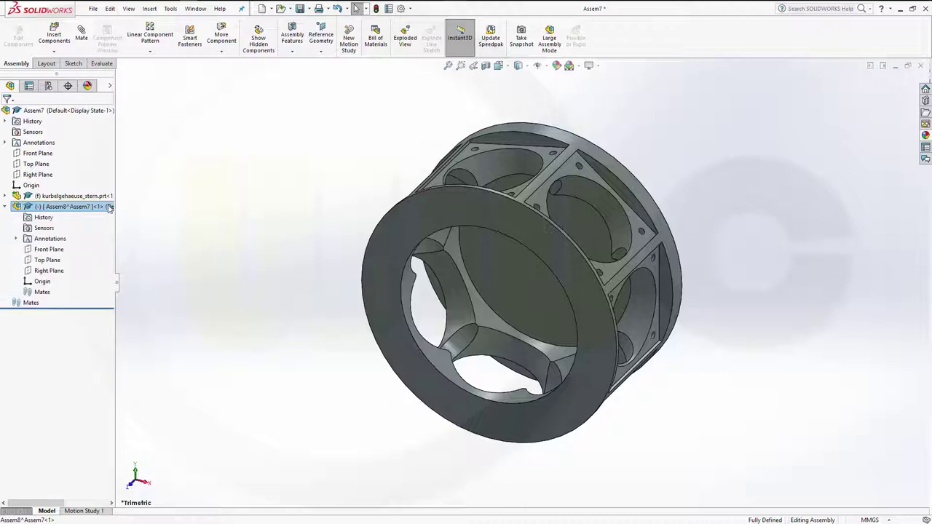
# - Rename the new Assem8 subassembly to sub_asm_piston_rod
pyautogui.rightClick(93, 209)
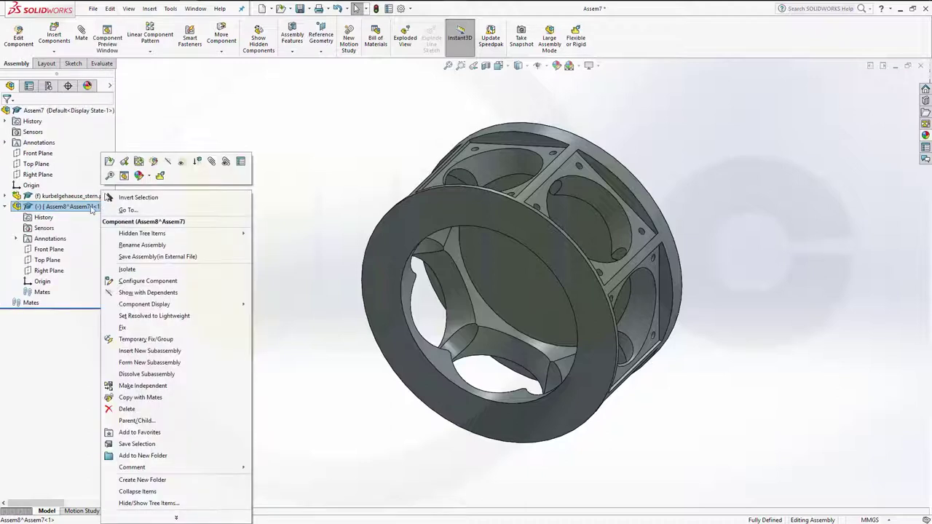
pyautogui.click(90, 210)
pyautogui.click(91, 208)
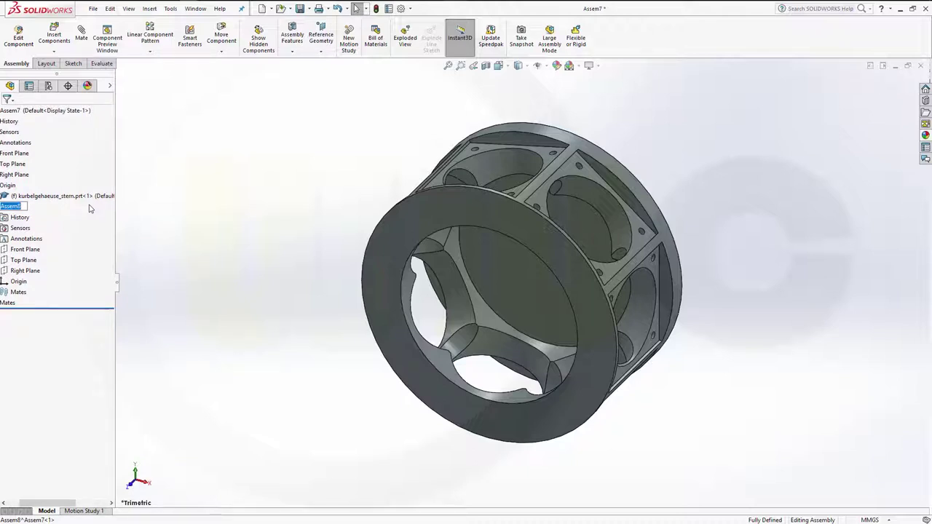
pyautogui.write('su')
pyautogui.write('m')
pyautogui.write('ton')
pyautogui.write('rod')
pyautogui.press('Return')
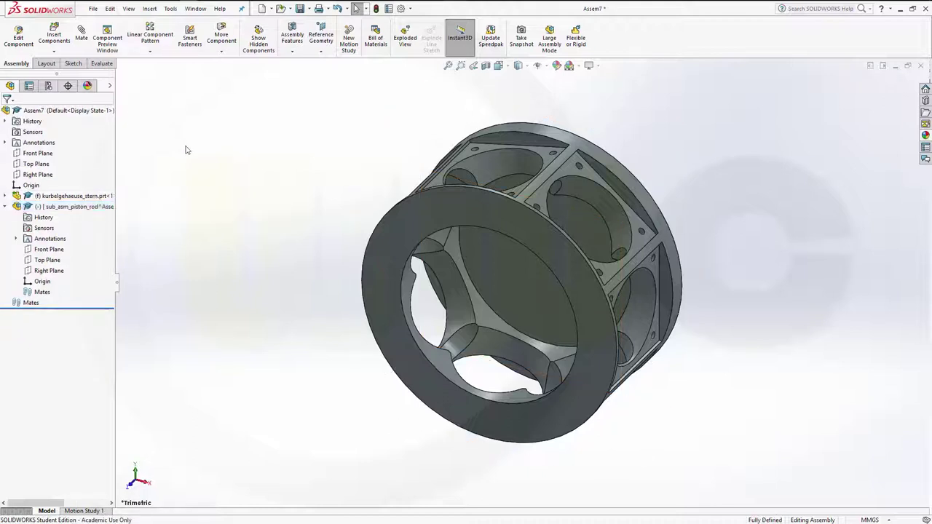
# - Insert another empty subassembly and rename Assem9 to sub_Asm_iston_main_rod
pyautogui.click(54, 51)
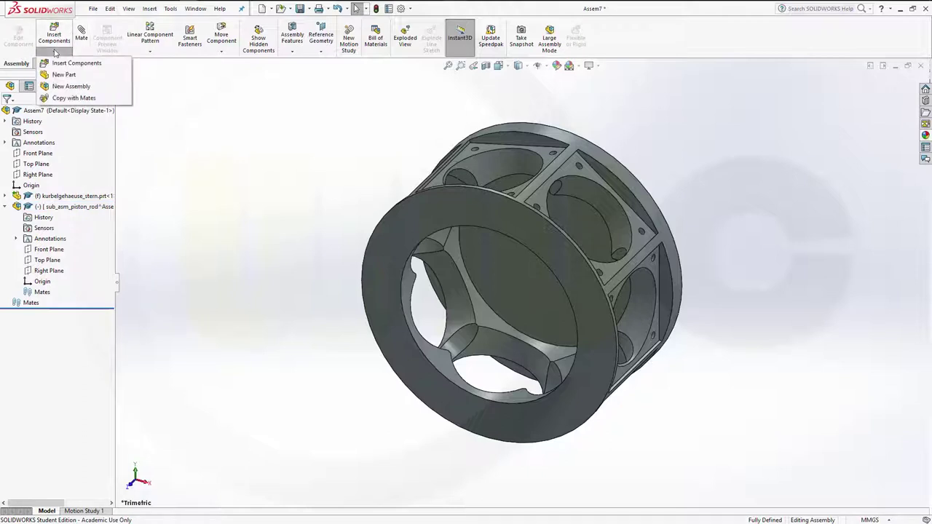
pyautogui.click(71, 86)
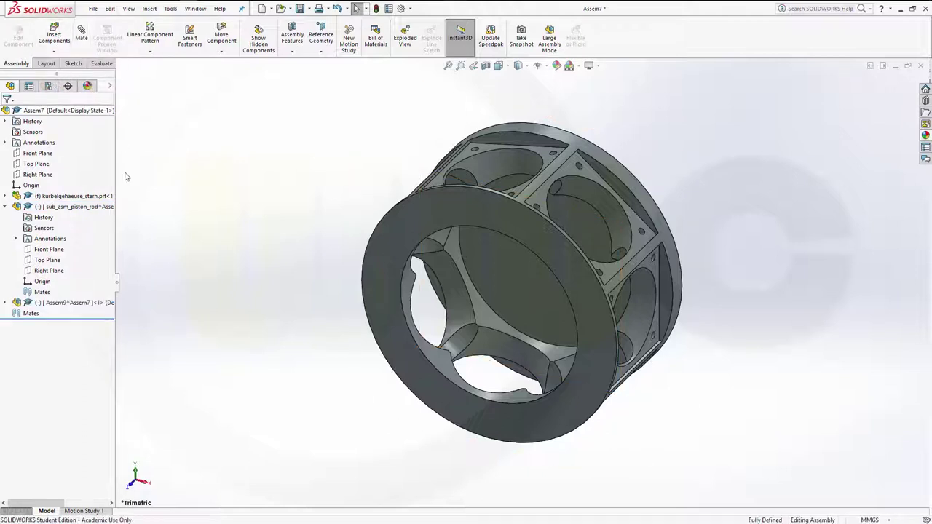
pyautogui.click(91, 305)
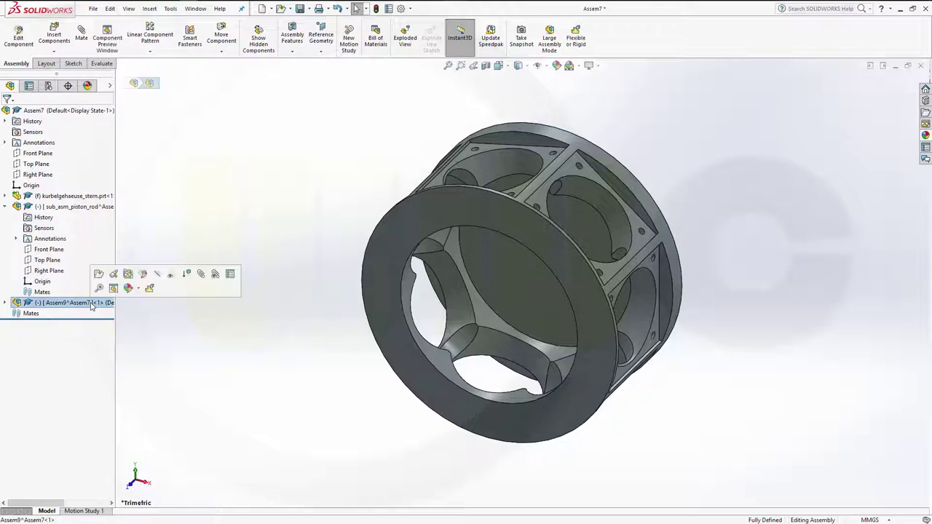
pyautogui.click(91, 304)
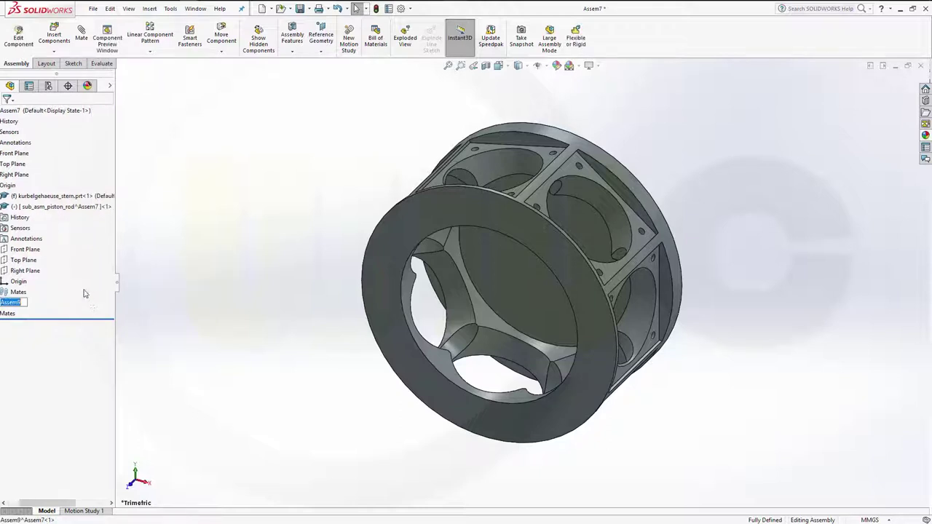
pyautogui.write('sub_Asm_iston_main_rod')
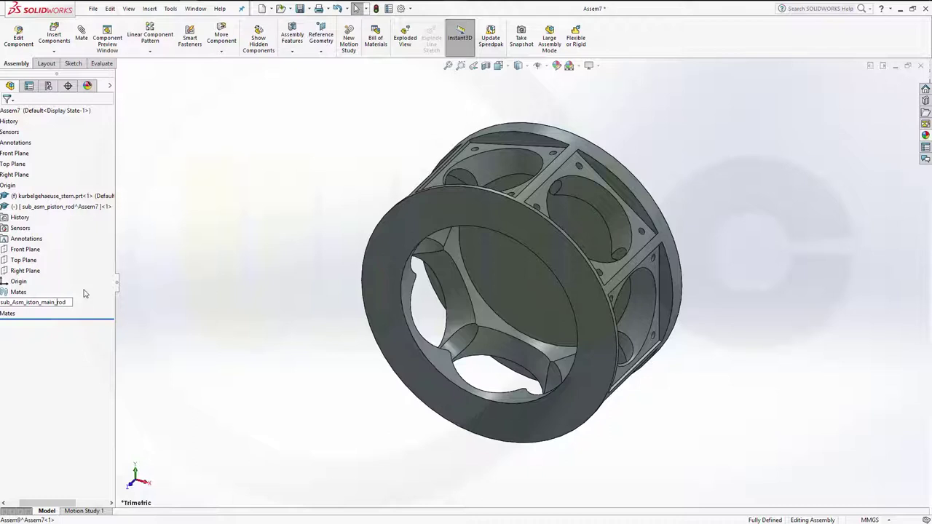
pyautogui.press('Return')
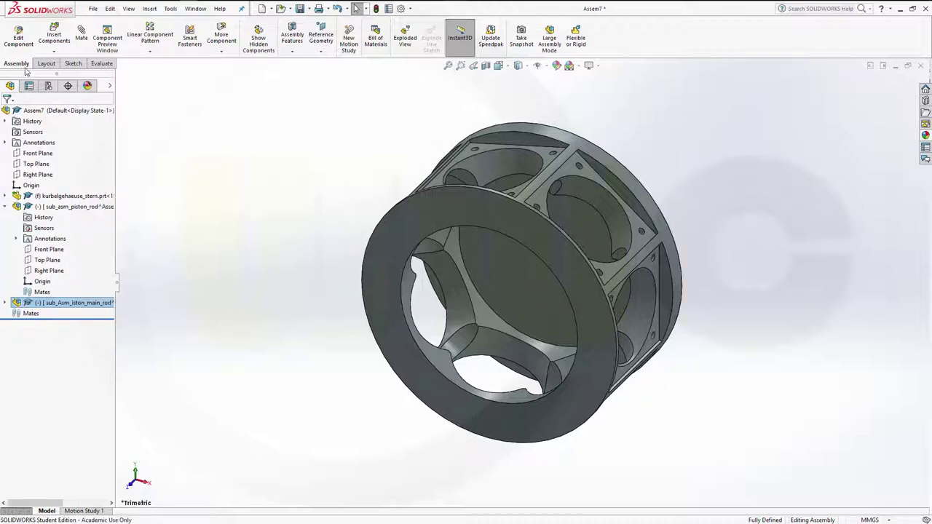
# - Clear the main rod subassembly selection and select the top-level Assem7 assembly
pyautogui.click(54, 51)
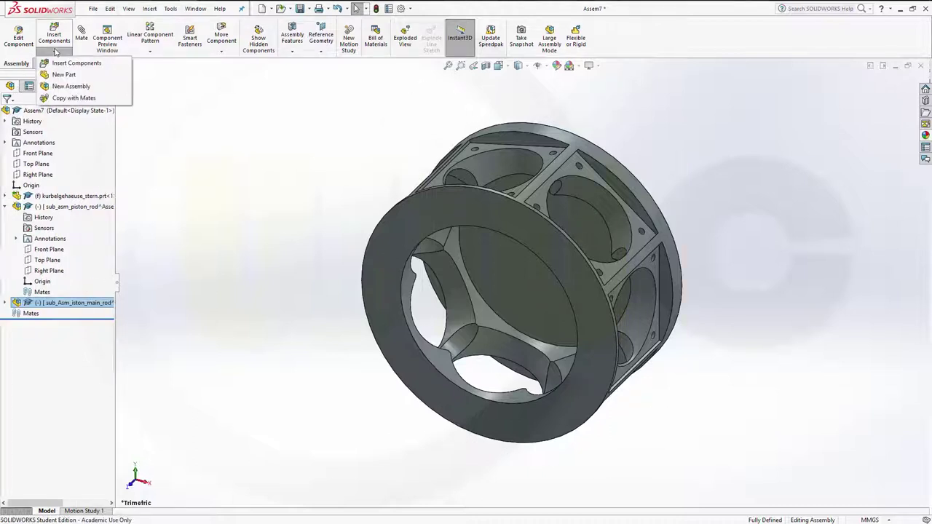
pyautogui.click(61, 86)
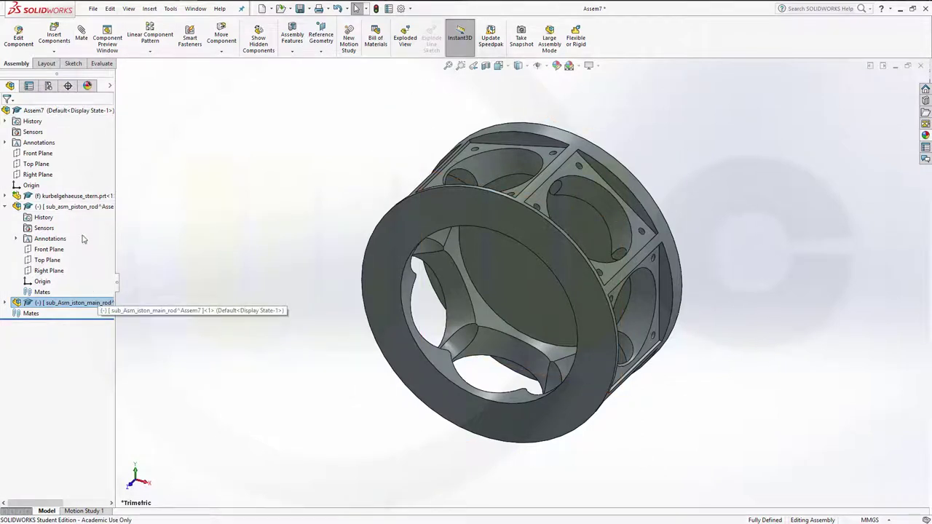
pyautogui.click(57, 52)
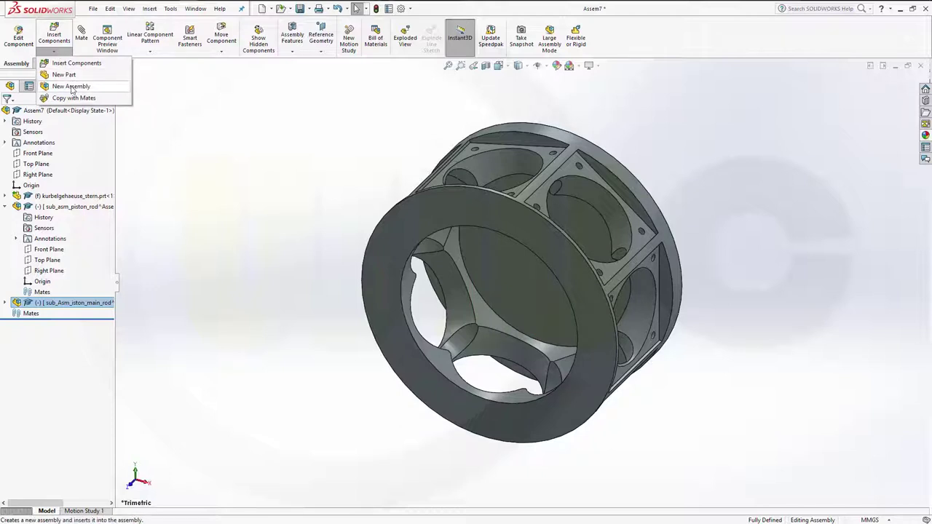
pyautogui.click(136, 175)
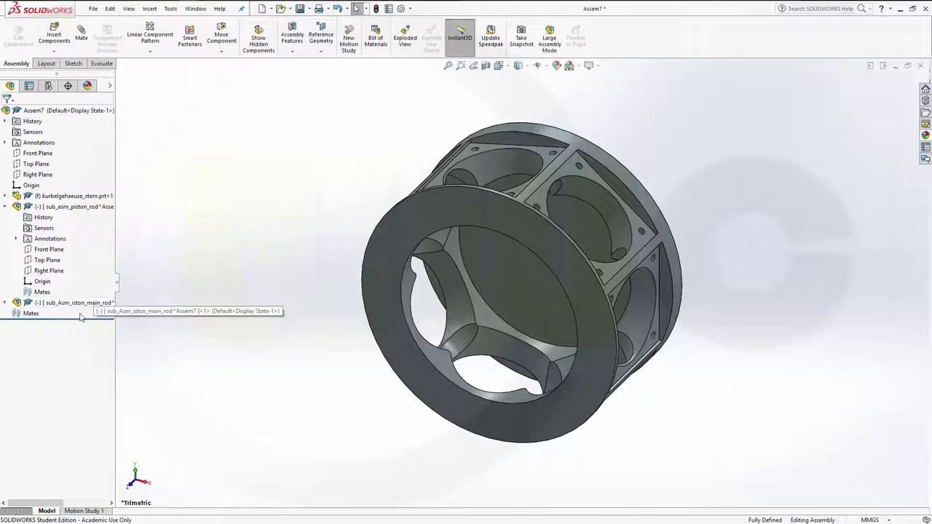
pyautogui.click(5, 207)
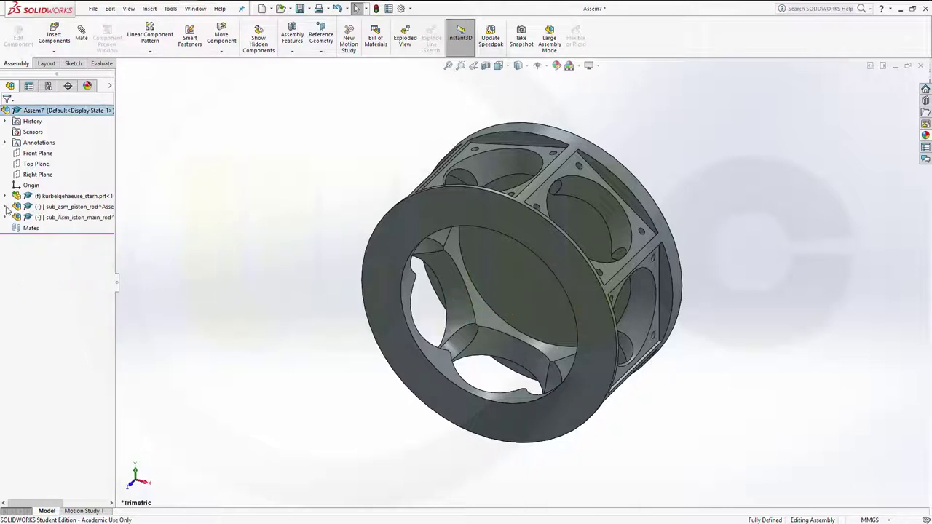
# - Add a new top-level subassembly and rename Assem12 to sub_asm_cylinder
pyautogui.click(54, 52)
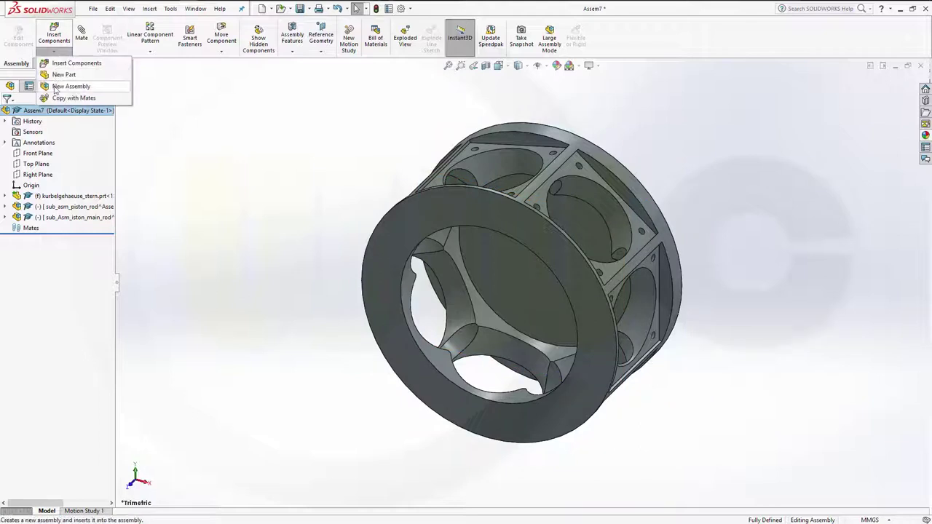
pyautogui.click(55, 87)
pyautogui.click(42, 230)
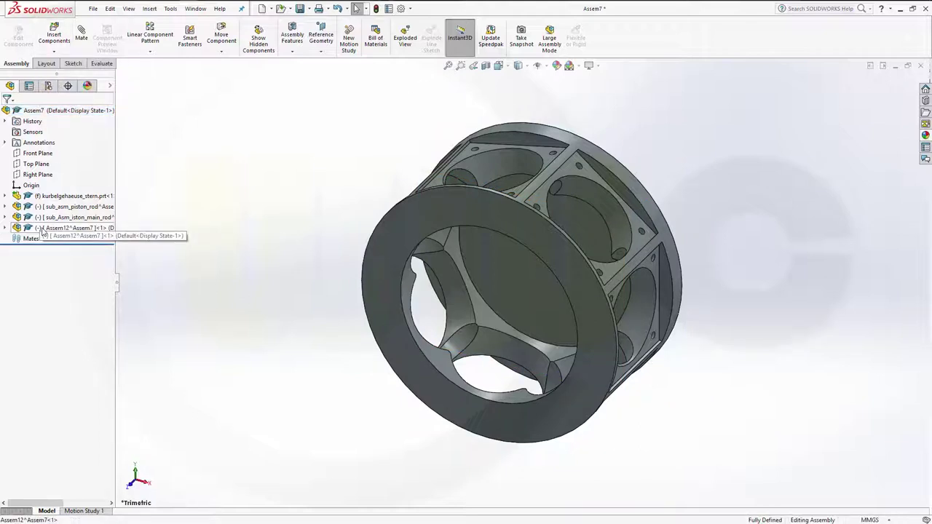
pyautogui.click(86, 230)
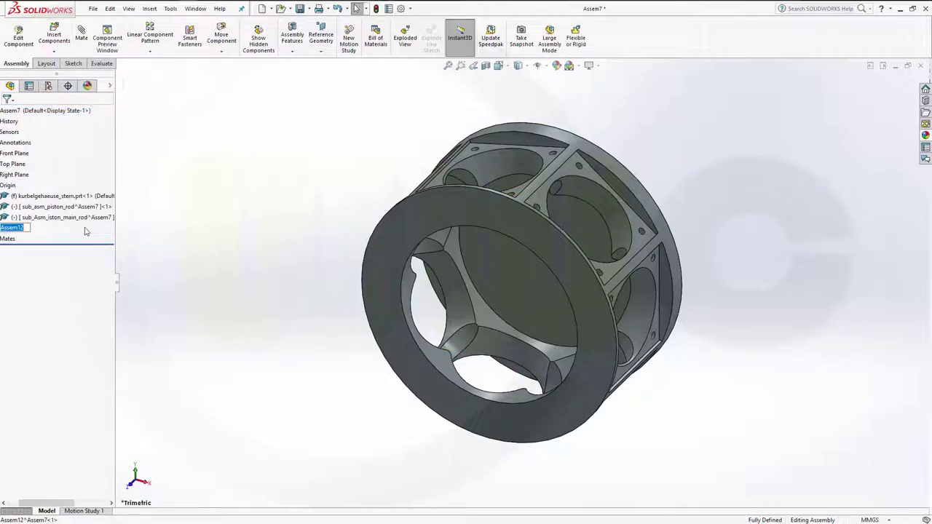
pyautogui.write('sub')
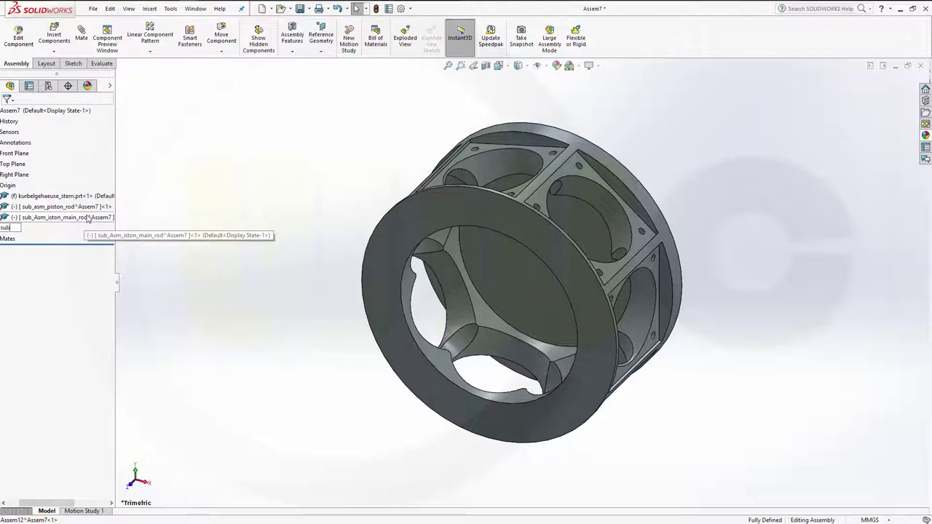
pyautogui.write('_asm_')
pyautogui.write('cylinder')
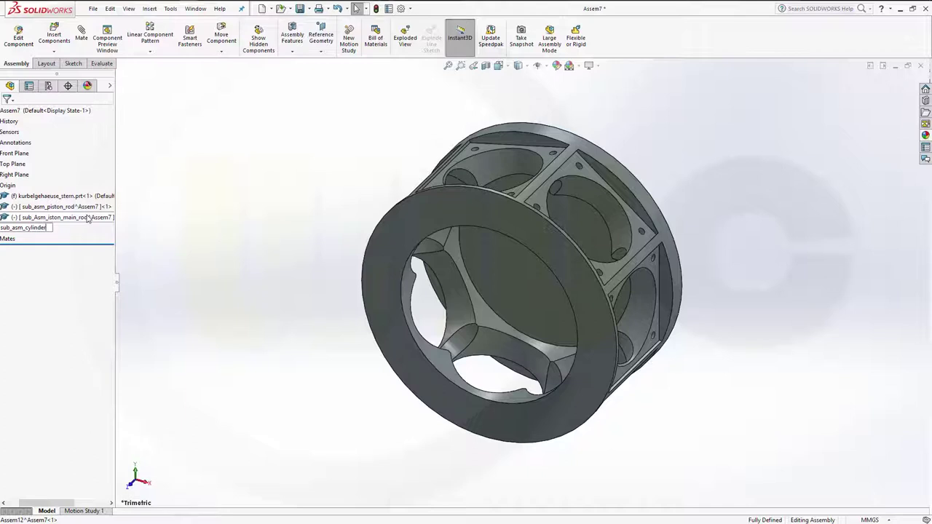
pyautogui.press('Return')
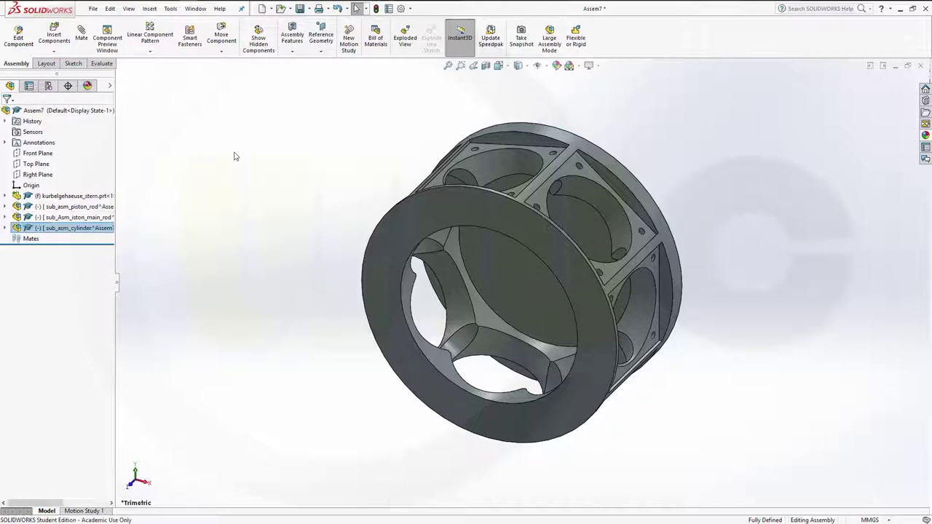
# - Edit the sub_asm_cylinder subassembly in place within Assem7
pyautogui.rightClick(39, 232)
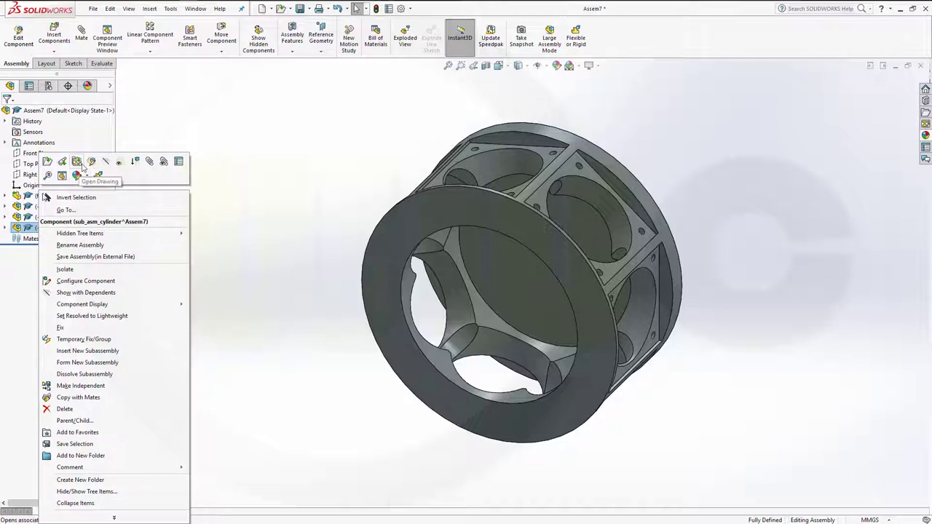
pyautogui.rightClick(92, 163)
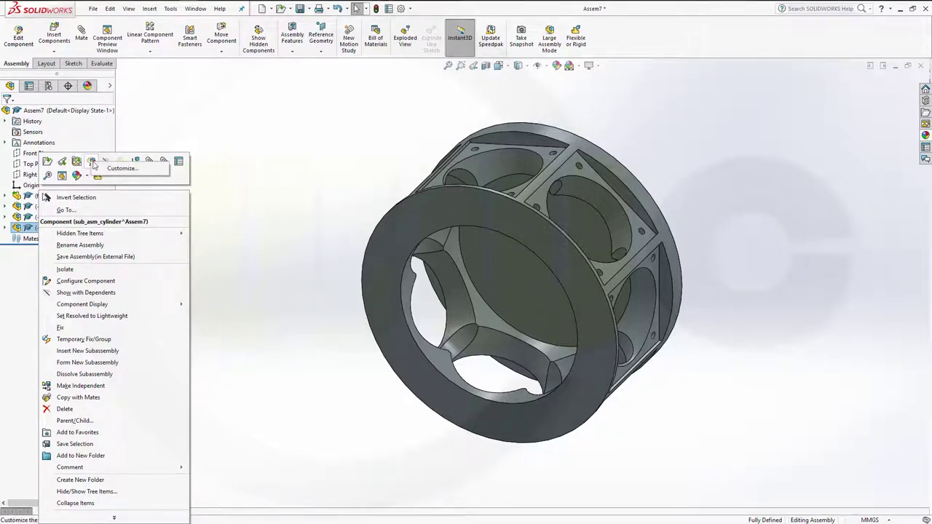
pyautogui.press('Escape')
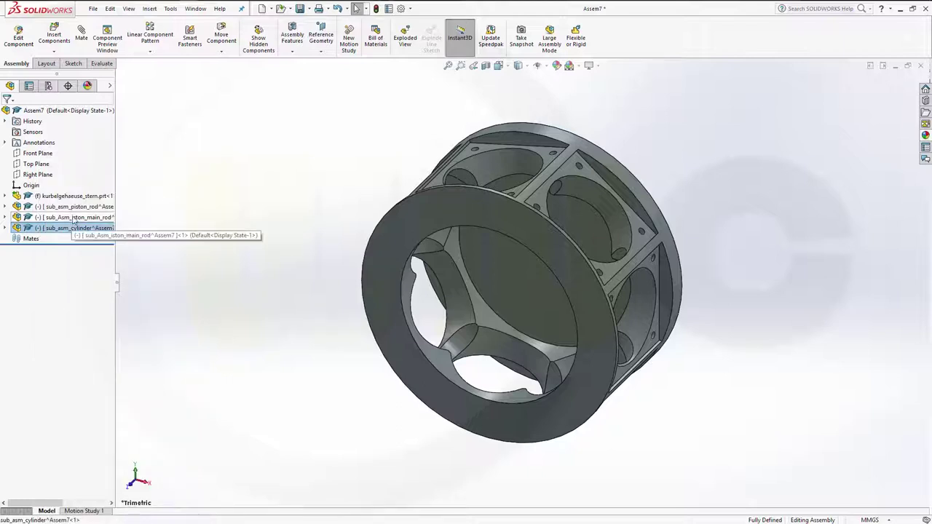
pyautogui.click(31, 227)
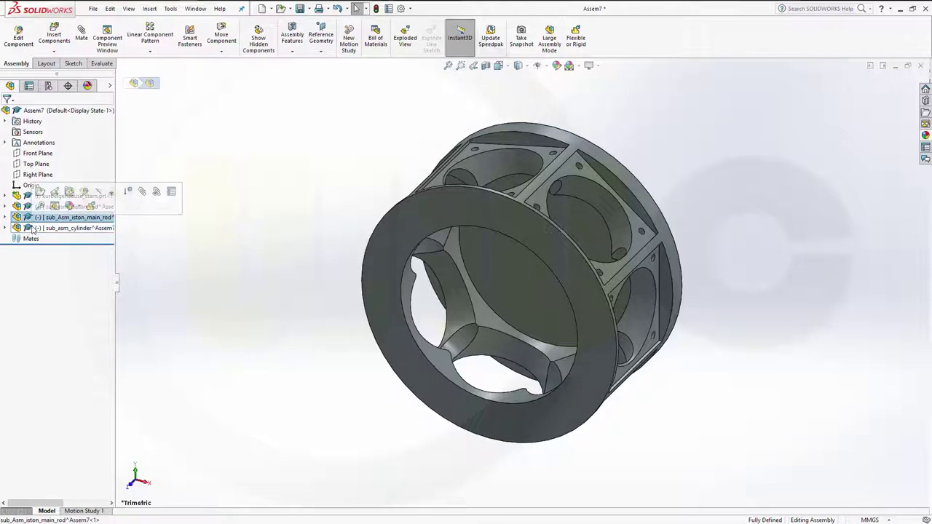
pyautogui.click(84, 198)
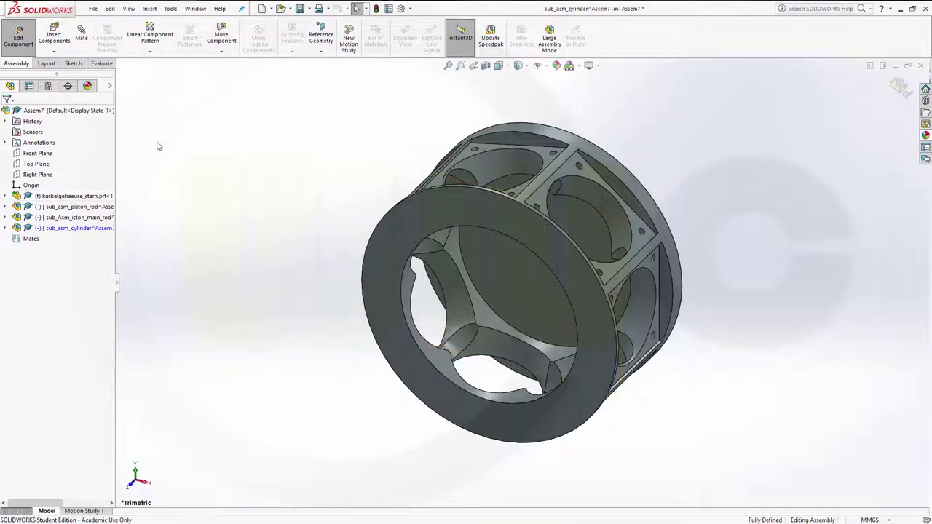
pyautogui.click(55, 53)
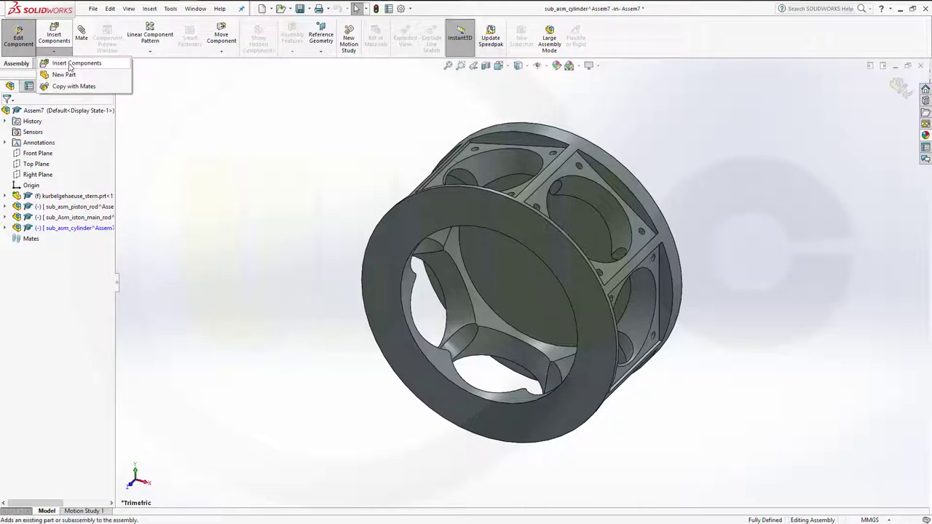
# - Insert the red zylinder_stern cylinder part into the cylinder subassembly
pyautogui.click(70, 64)
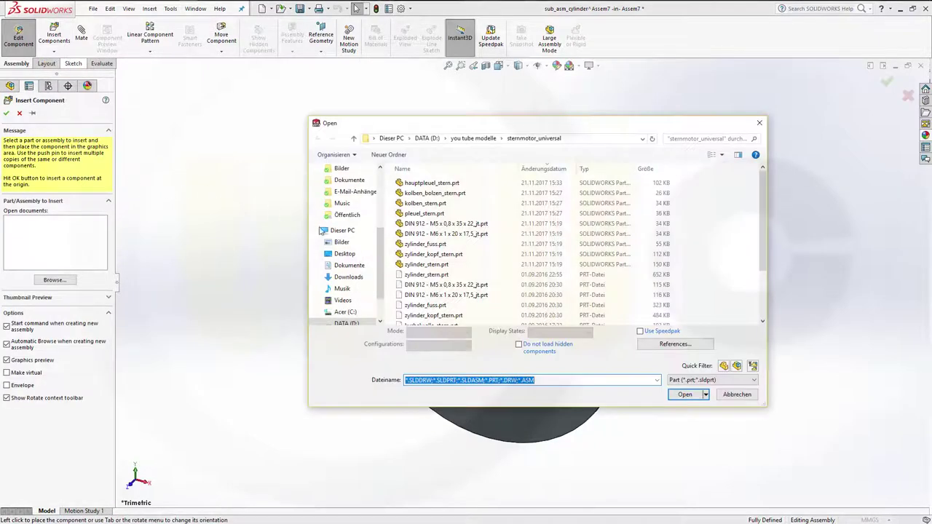
pyautogui.click(437, 265)
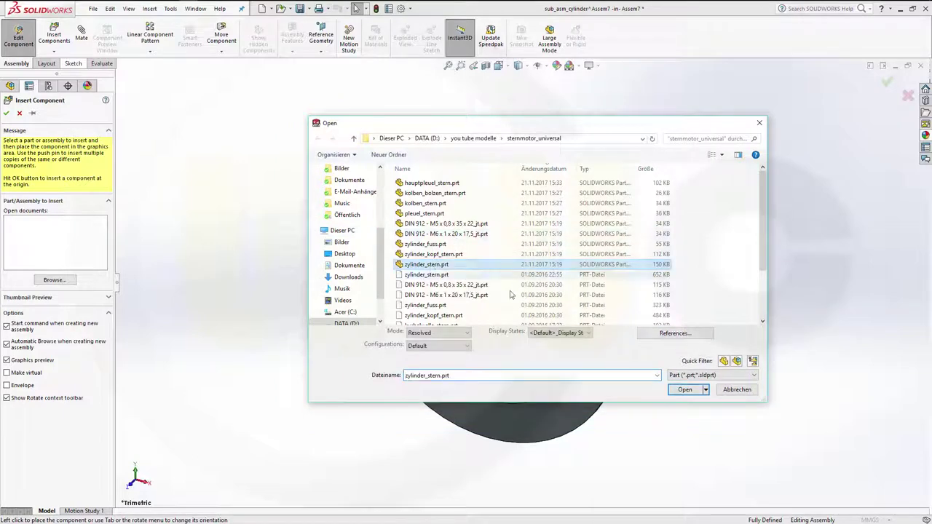
pyautogui.click(685, 391)
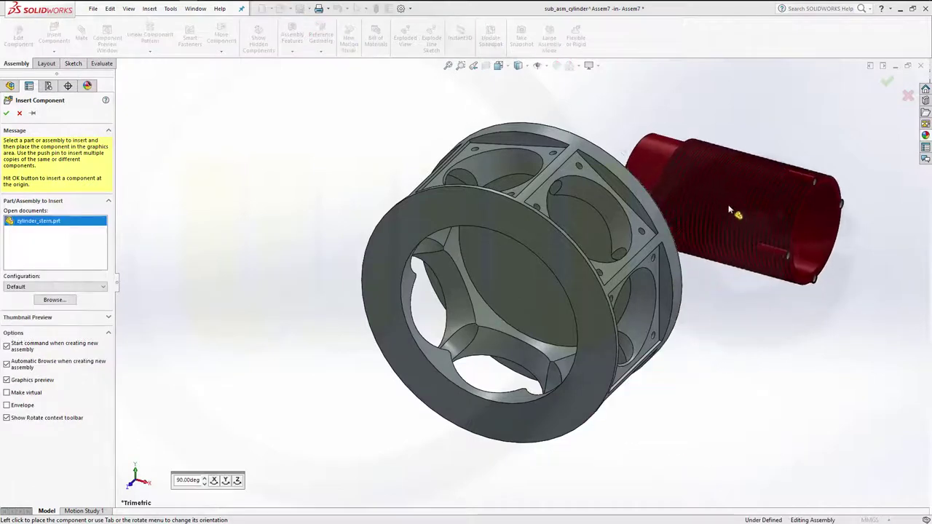
pyautogui.click(747, 216)
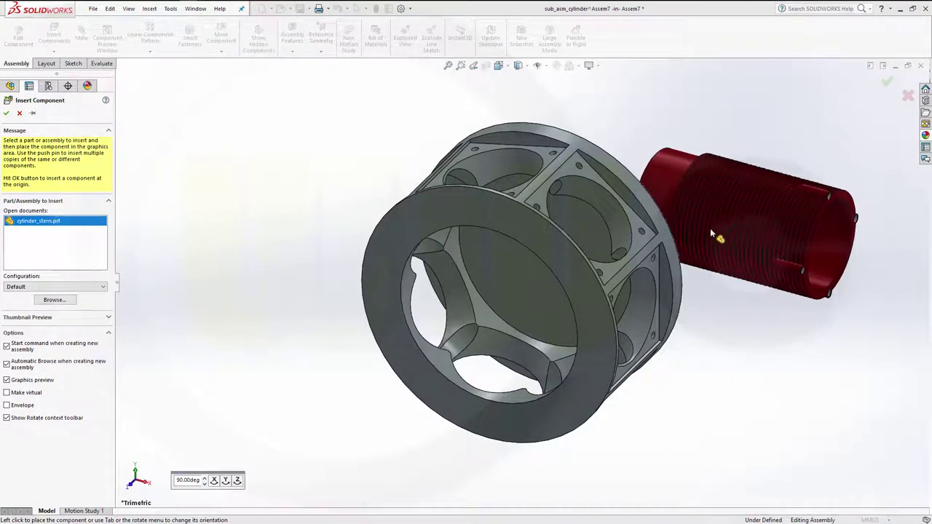
pyautogui.moveTo(539, 236); pyautogui.dragTo(688, 228, button='middle')
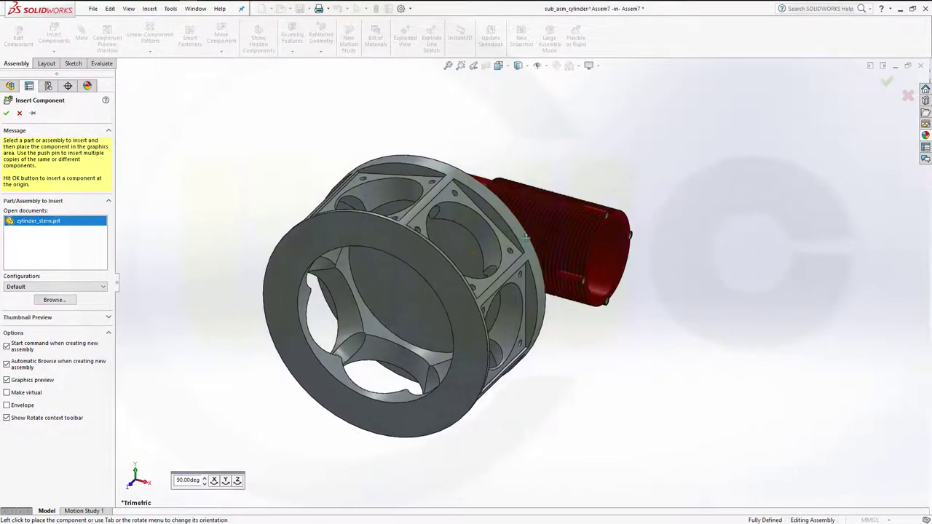
pyautogui.click(634, 358)
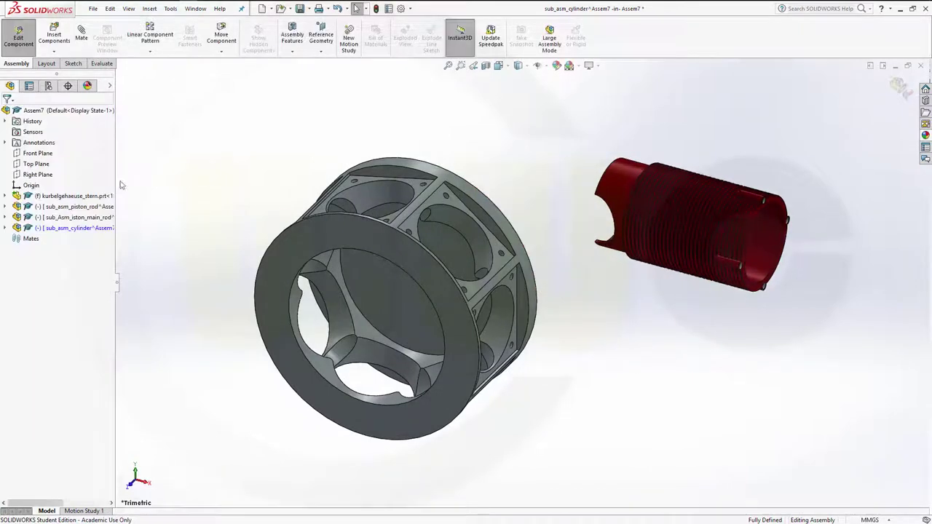
# - Insert the zylinder_fuss flange and the zylinder_kopf_stern head beside the cylinder
pyautogui.click(54, 36)
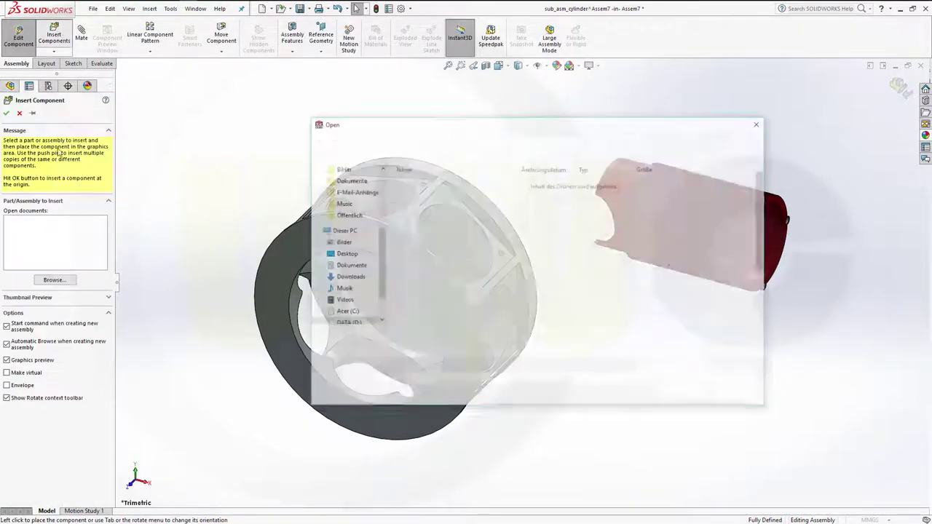
pyautogui.click(424, 244)
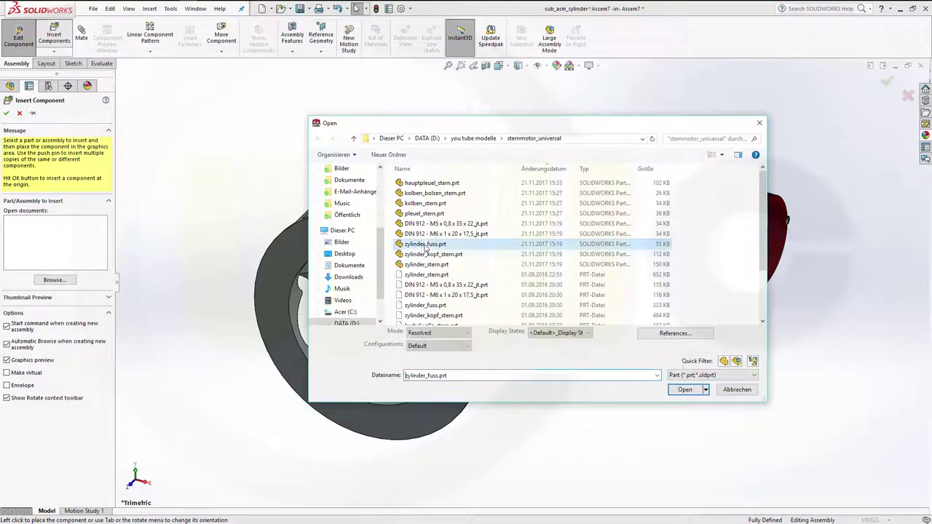
pyautogui.click(685, 390)
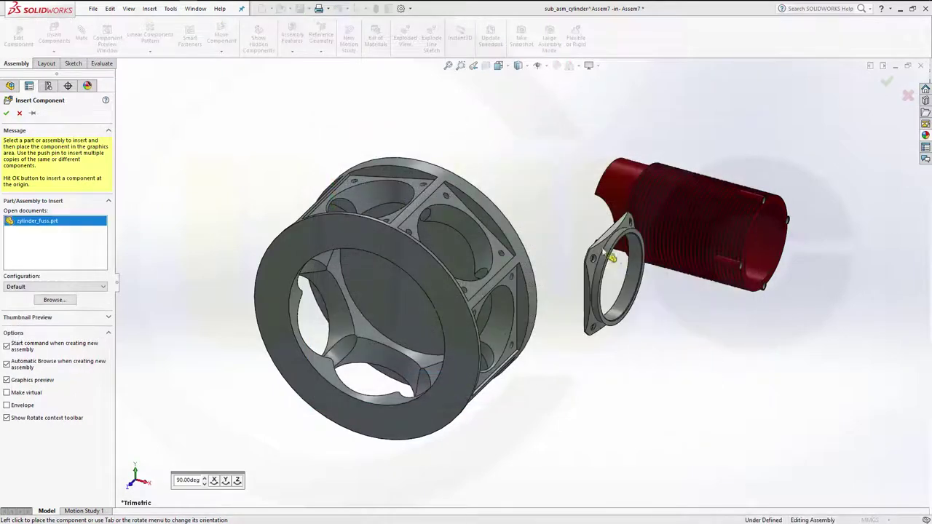
pyautogui.click(563, 182)
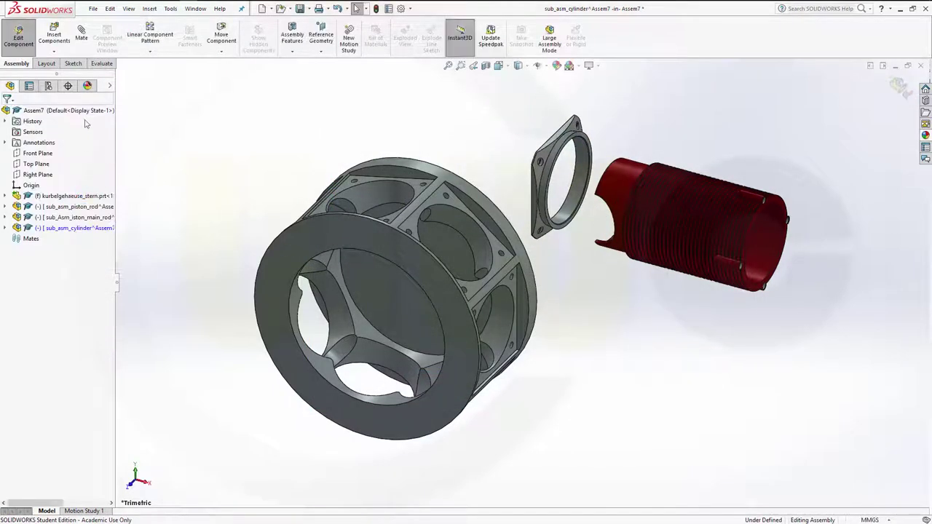
pyautogui.click(58, 37)
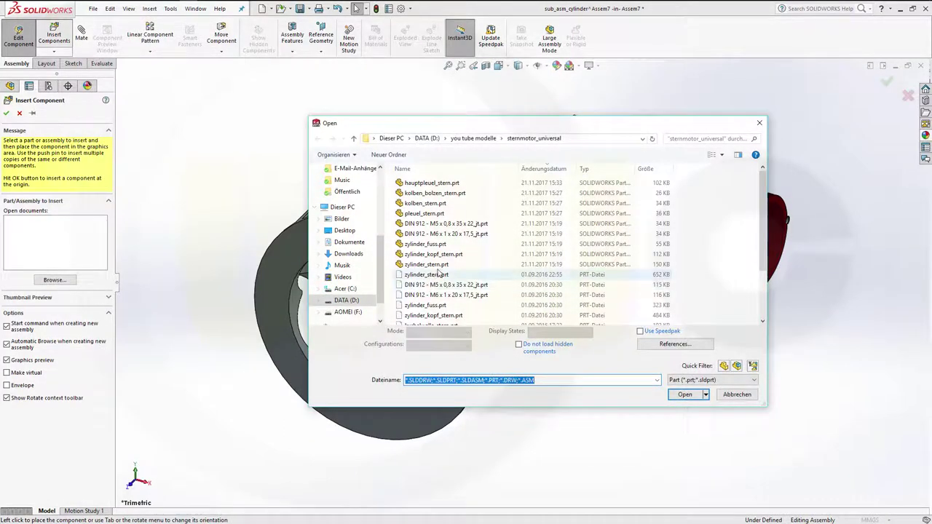
pyautogui.click(444, 255)
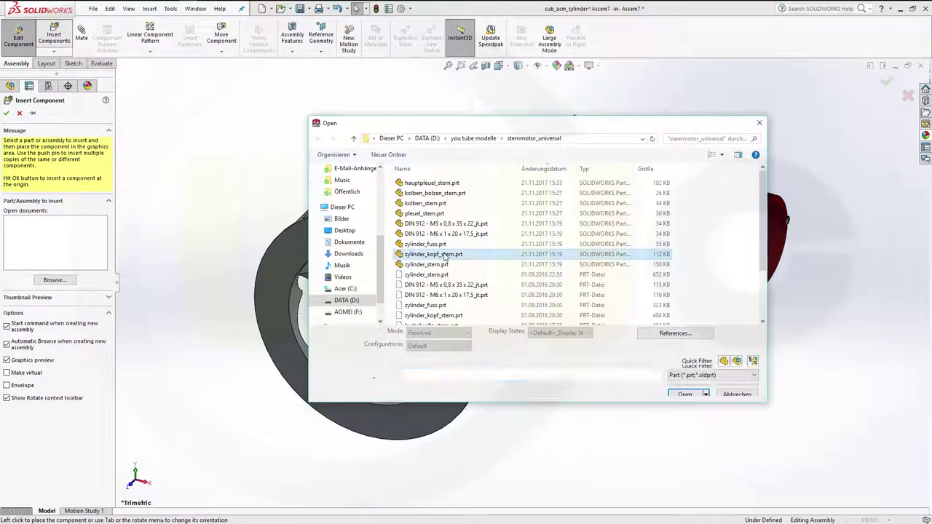
pyautogui.click(678, 390)
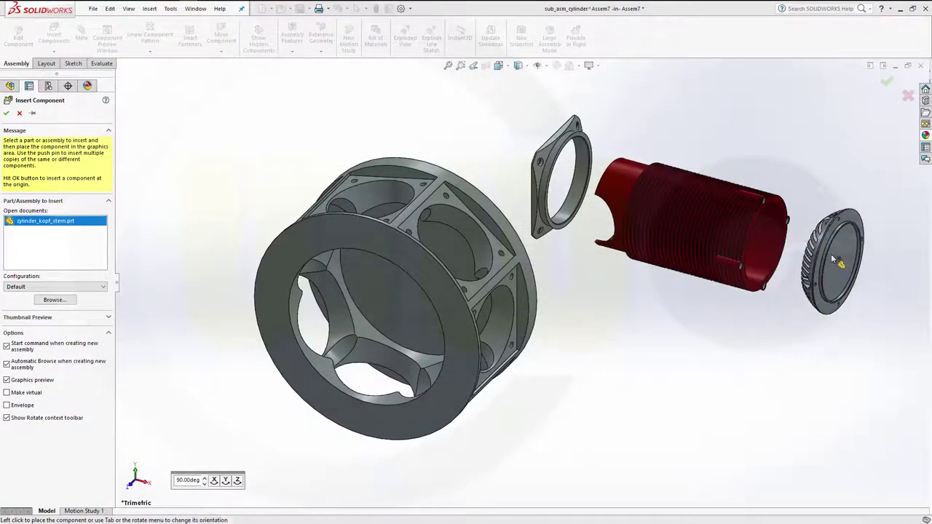
pyautogui.click(832, 253)
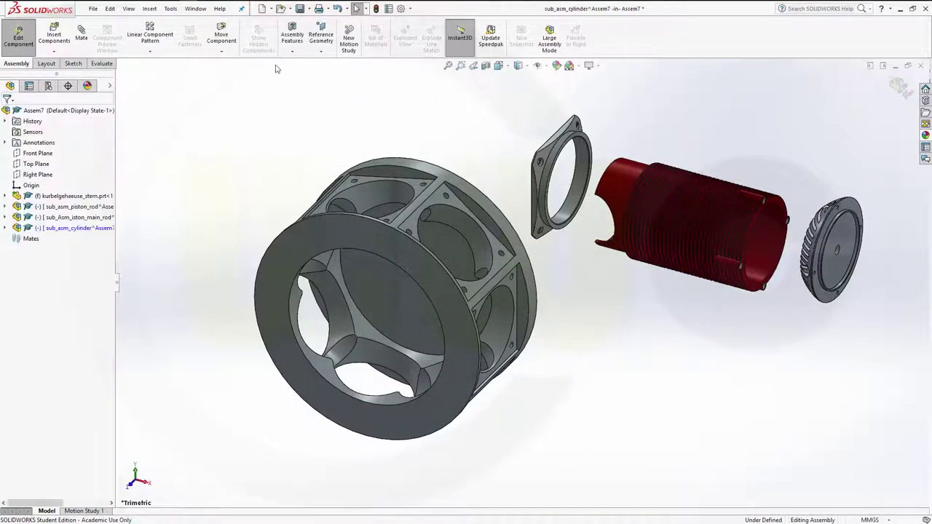
# - Rotate the zylinder_kopf_stern head so its fins face outward
pyautogui.click(221, 51)
pyautogui.click(247, 75)
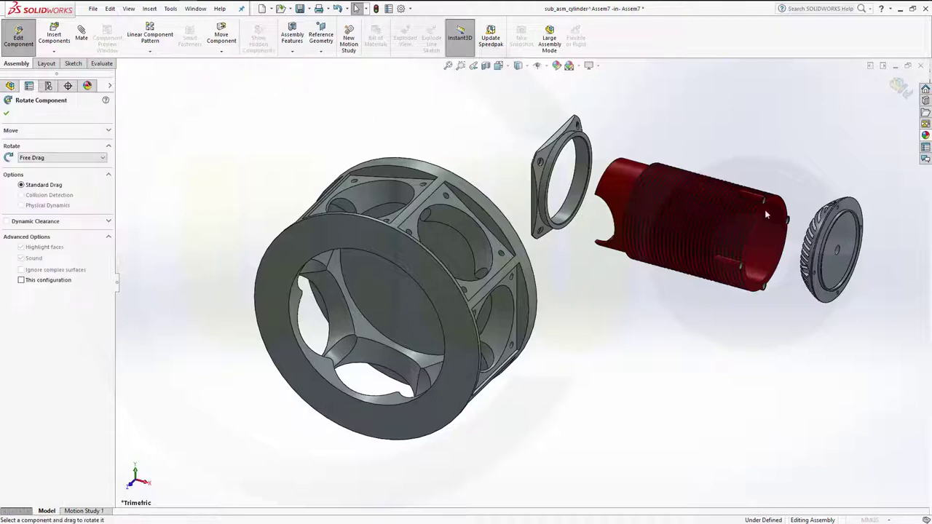
pyautogui.moveTo(834, 254); pyautogui.dragTo(616, 193)
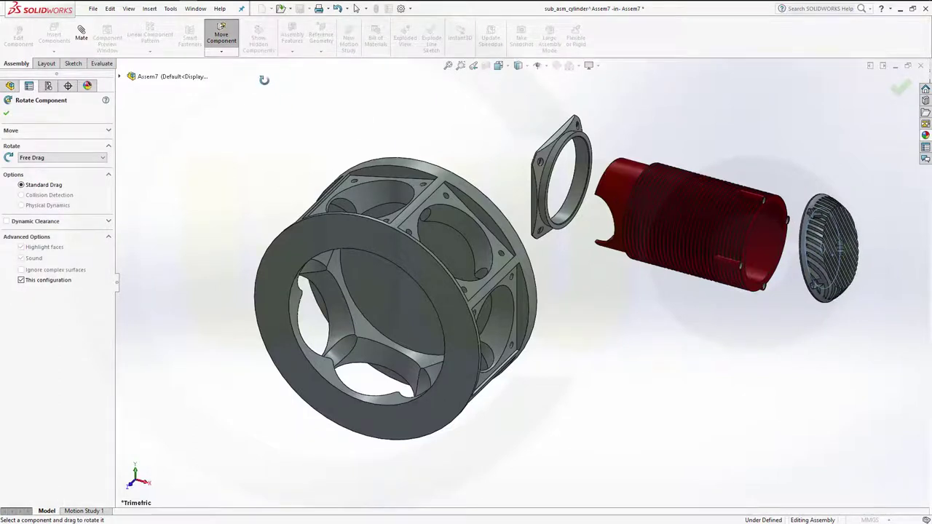
pyautogui.click(222, 34)
pyautogui.scroll(-1, 583, 184)
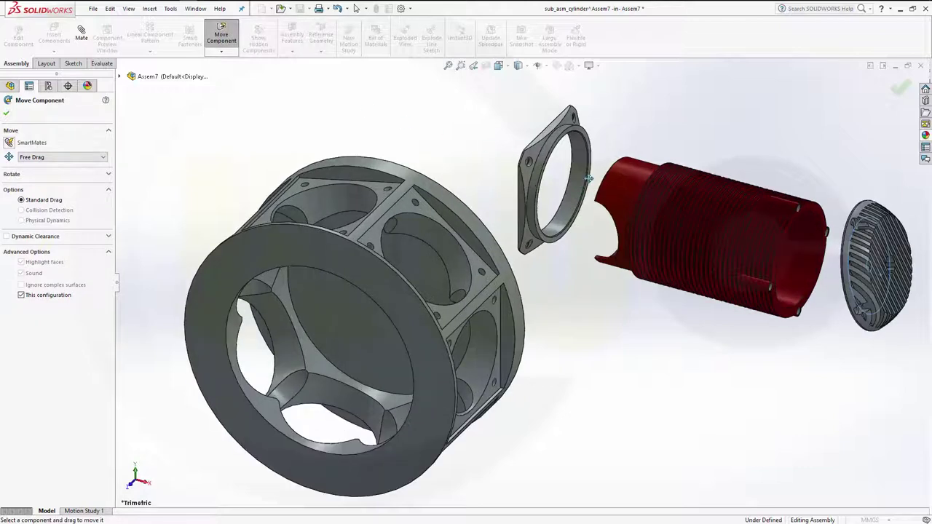
pyautogui.scroll(-1, 588, 179)
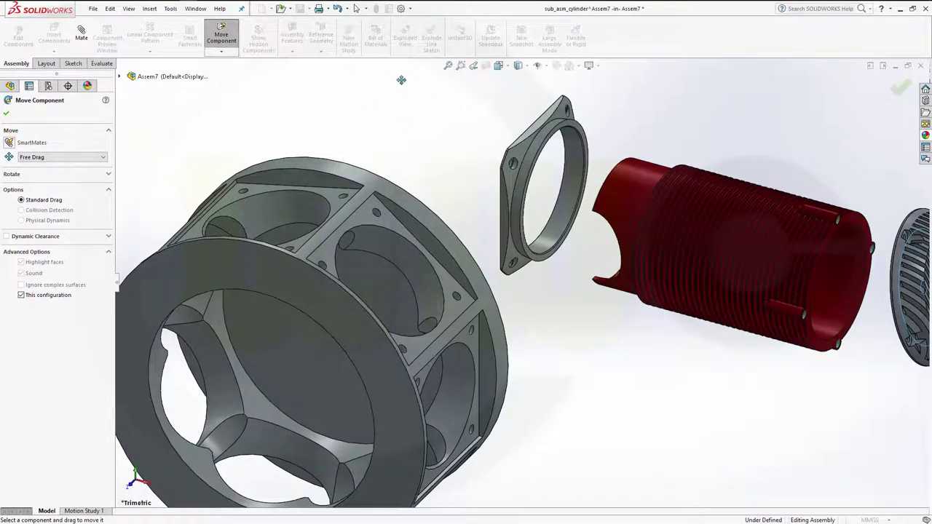
pyautogui.press('Escape')
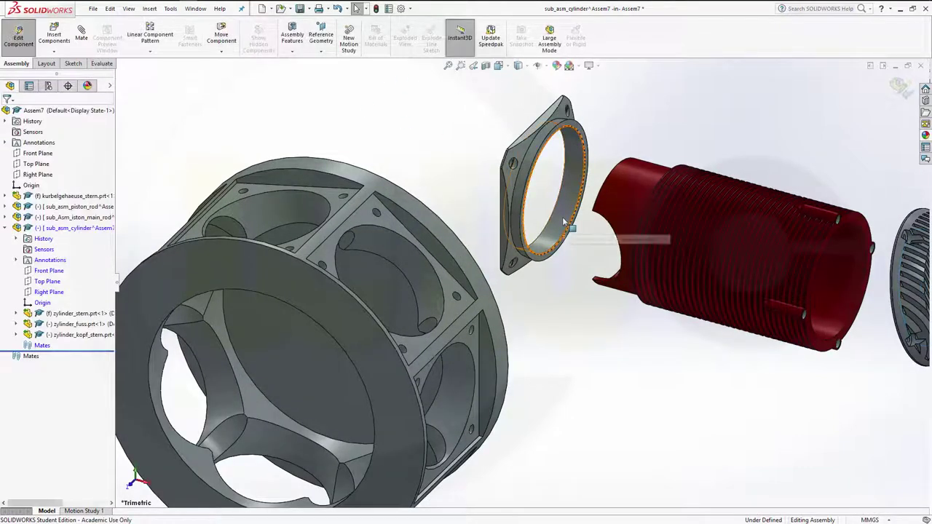
# - Make the flange's circular edge concentric with the zylinder_stern cylinder's end edge
pyautogui.click(564, 222)
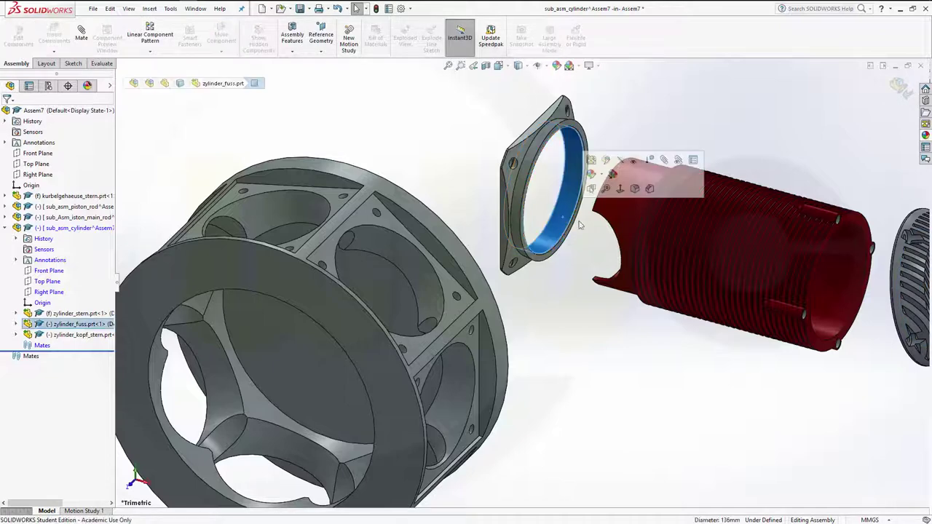
pyautogui.keyDown('ctrl'); pyautogui.click(839, 303); pyautogui.keyUp('ctrl')
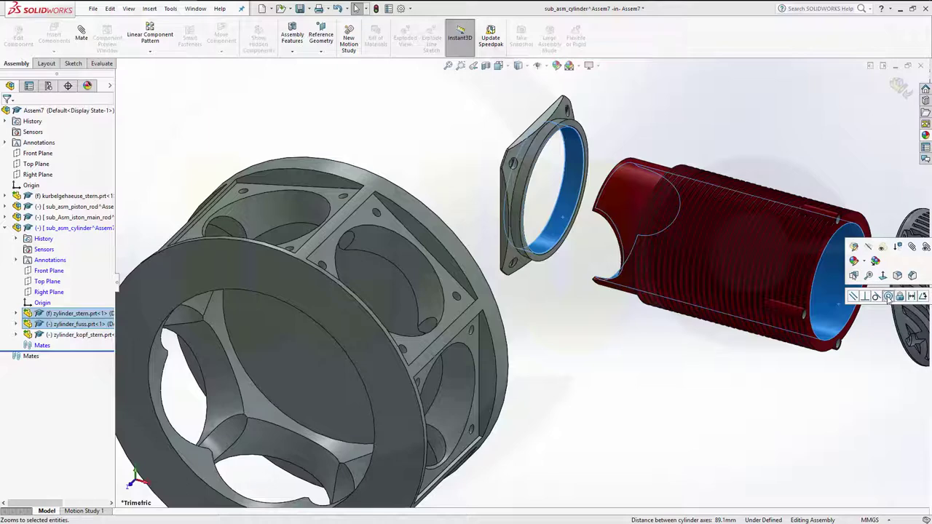
pyautogui.press('Escape')
pyautogui.scroll(-5, 838, 288)
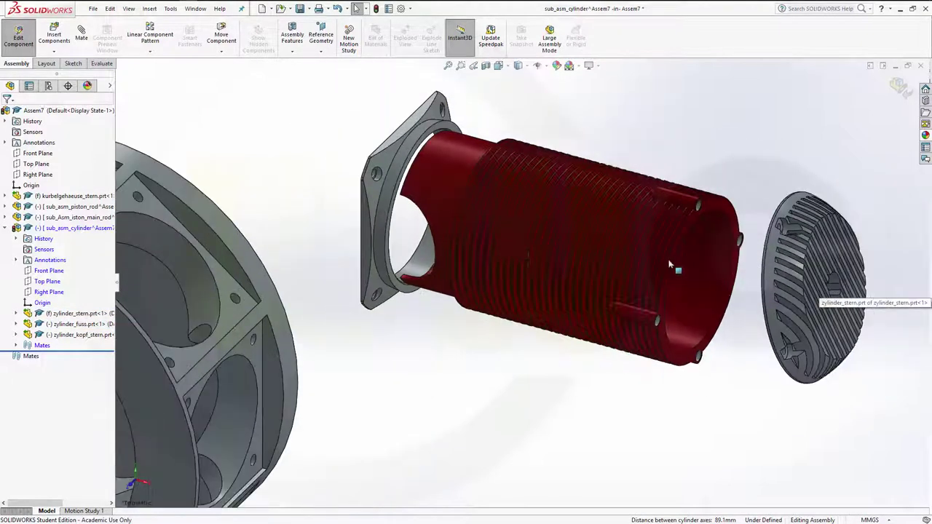
pyautogui.scroll(-3, 440, 299)
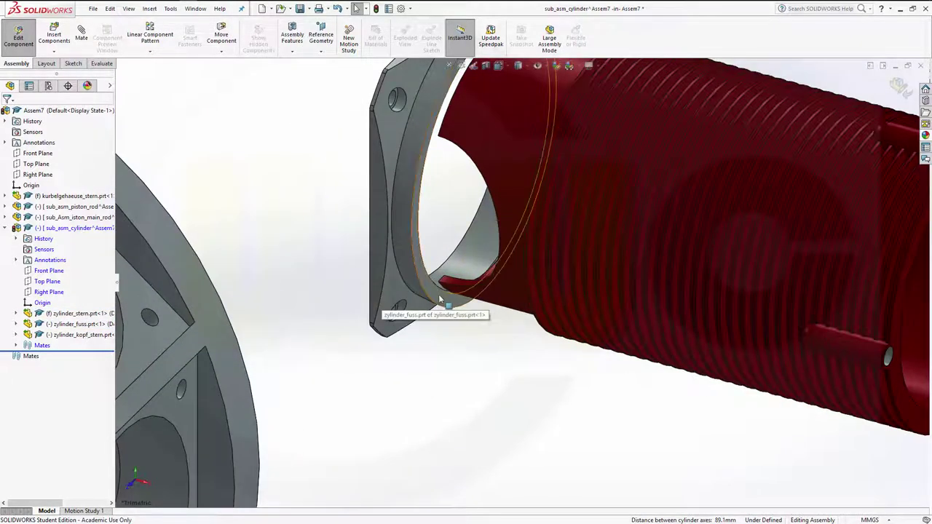
pyautogui.click(440, 299)
pyautogui.moveTo(520, 338); pyautogui.dragTo(605, 310, button='middle')
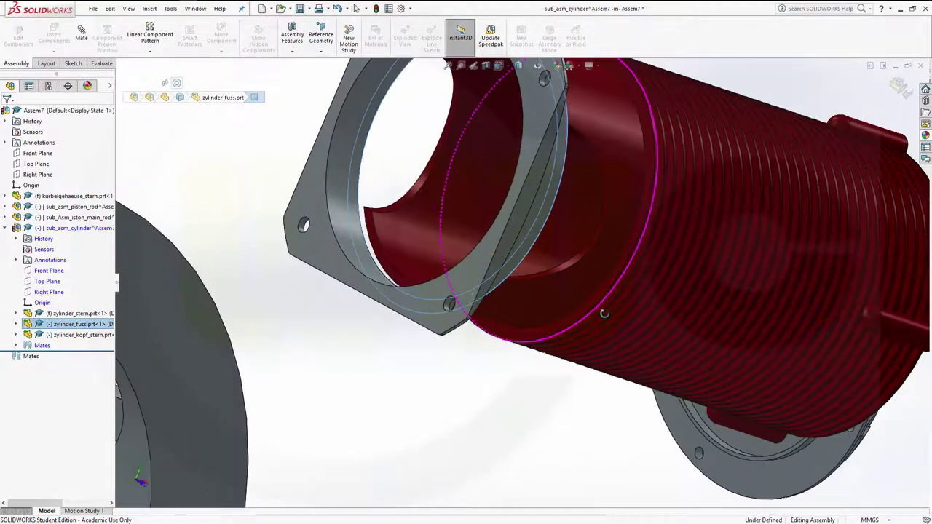
pyautogui.keyDown('ctrl'); pyautogui.click(616, 276); pyautogui.keyUp('ctrl')
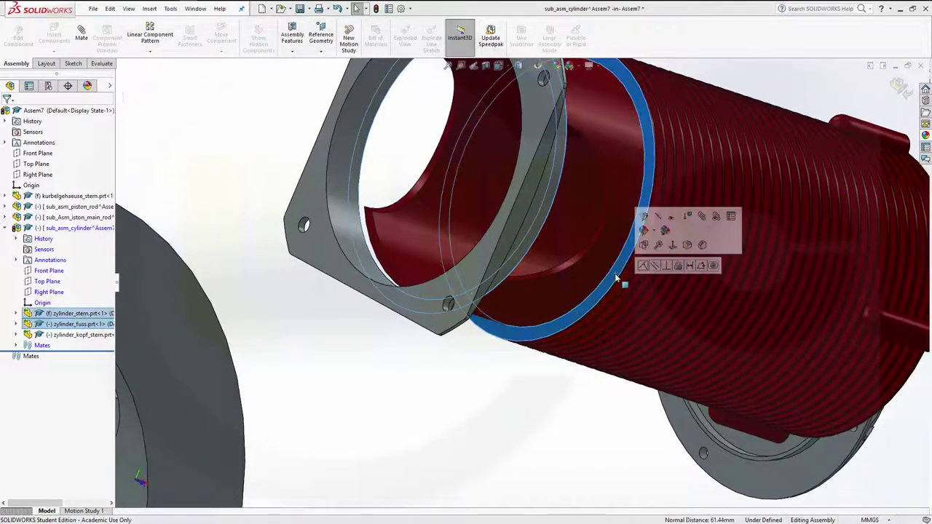
pyautogui.click(643, 266)
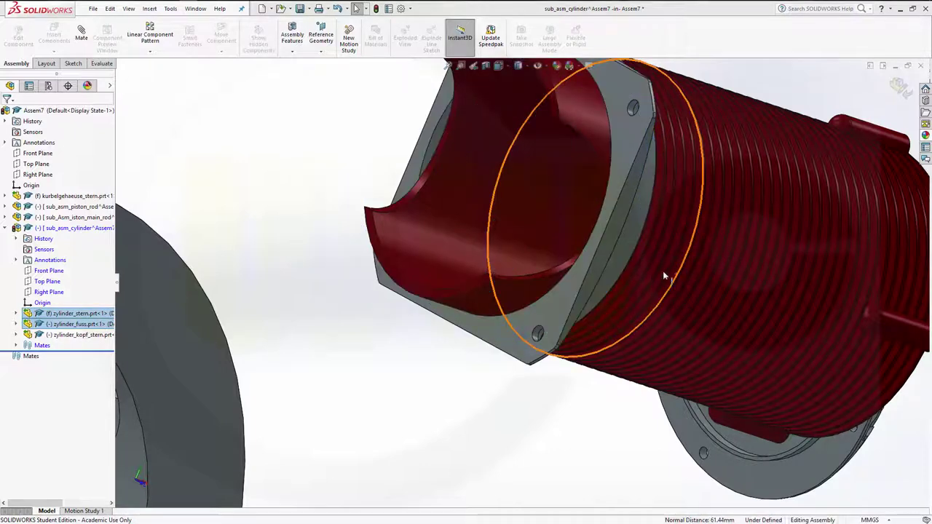
pyautogui.scroll(2, 733, 270)
# - Mate the zylinder_kopf_stern end cap concentric with the cylinder bore, then orbit to check it
pyautogui.scroll(2, 832, 276)
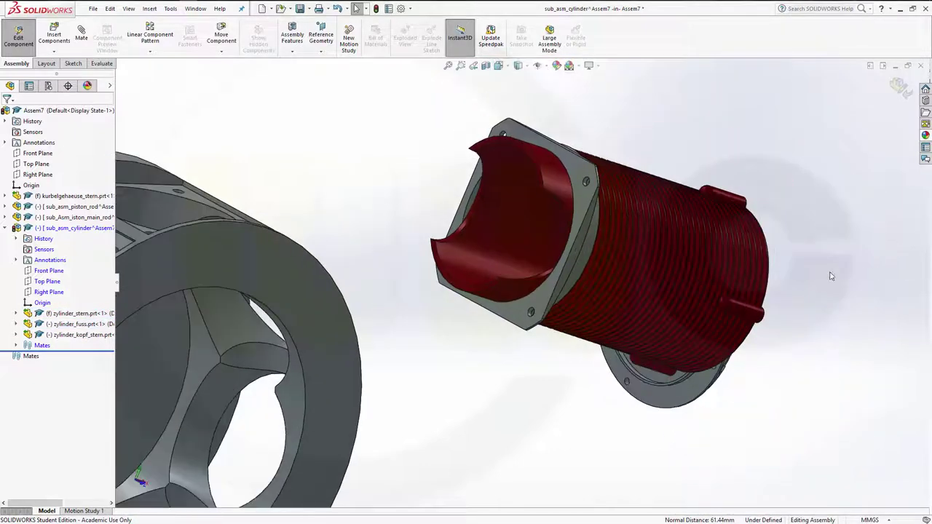
pyautogui.moveTo(832, 276)
pyautogui.mouseDown(button='middle')
pyautogui.moveTo(751, 267)
pyautogui.moveTo(860, 306)
pyautogui.moveTo(789, 323)
pyautogui.mouseUp(button='middle')
pyautogui.scroll(-3, 848, 306)
pyautogui.scroll(1, 838, 322)
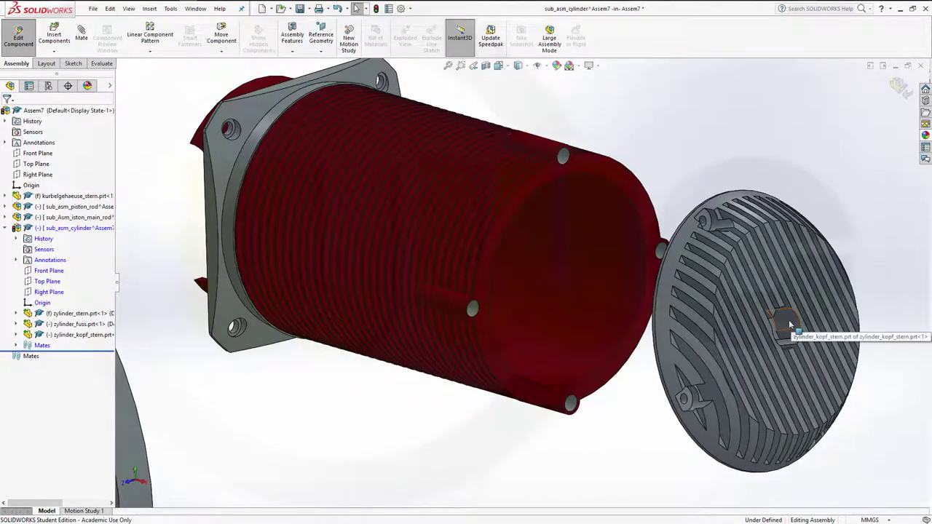
pyautogui.click(789, 322)
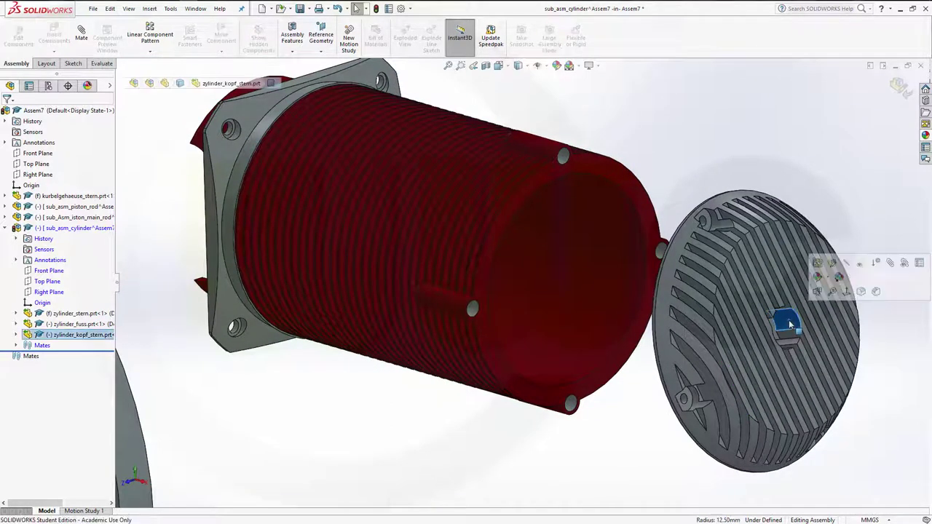
pyautogui.keyDown('ctrl'); pyautogui.click(585, 281); pyautogui.keyUp('ctrl')
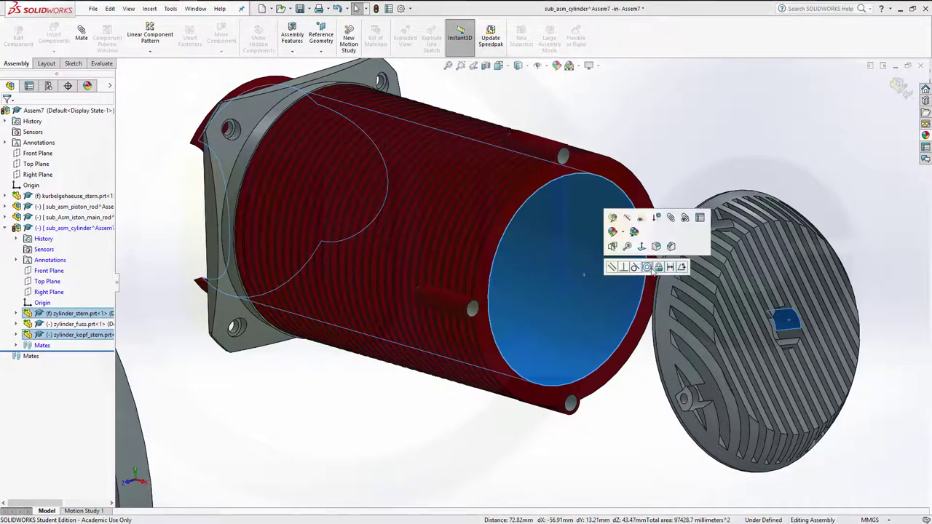
pyautogui.click(651, 267)
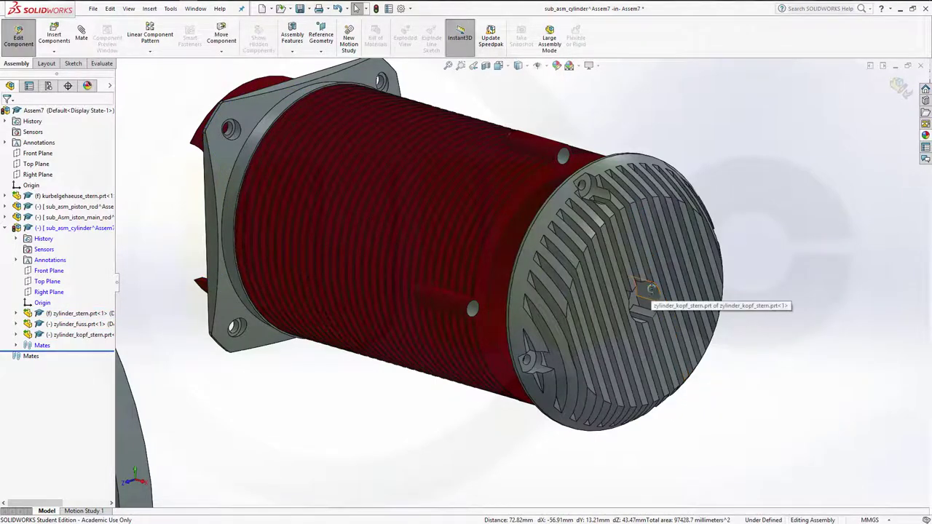
pyautogui.moveTo(650, 289)
pyautogui.mouseDown(button='middle')
pyautogui.moveTo(673, 282)
pyautogui.moveTo(661, 313)
pyautogui.mouseUp(button='middle')
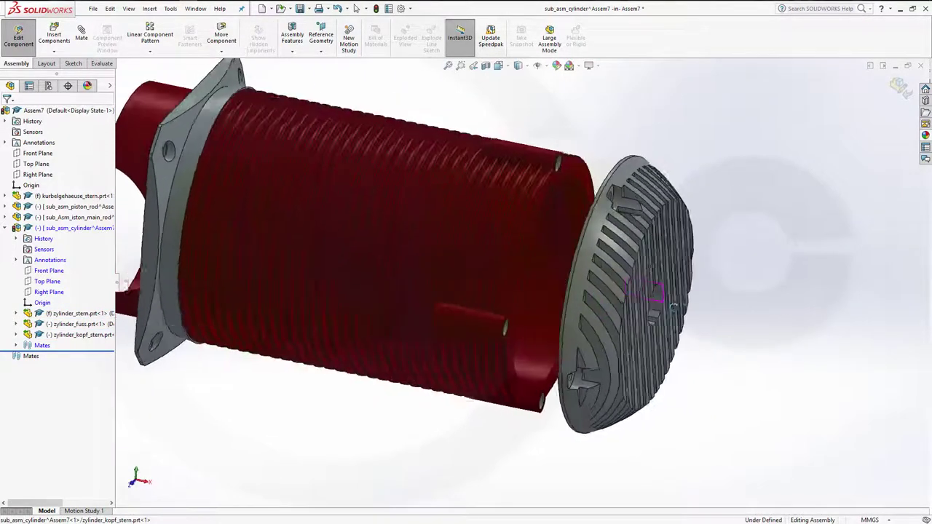
pyautogui.scroll(1, 411, 237)
pyautogui.scroll(3, 411, 236)
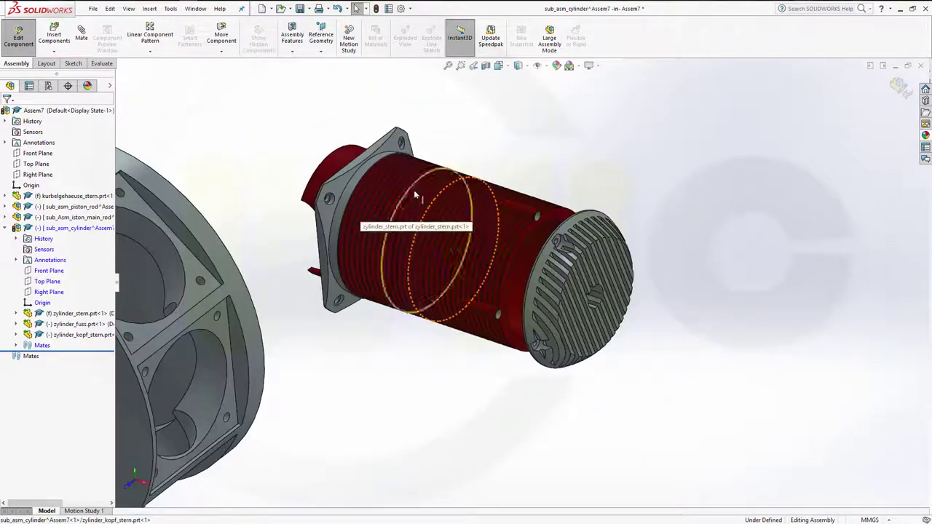
pyautogui.moveTo(606, 192); pyautogui.dragTo(501, 201, button='middle')
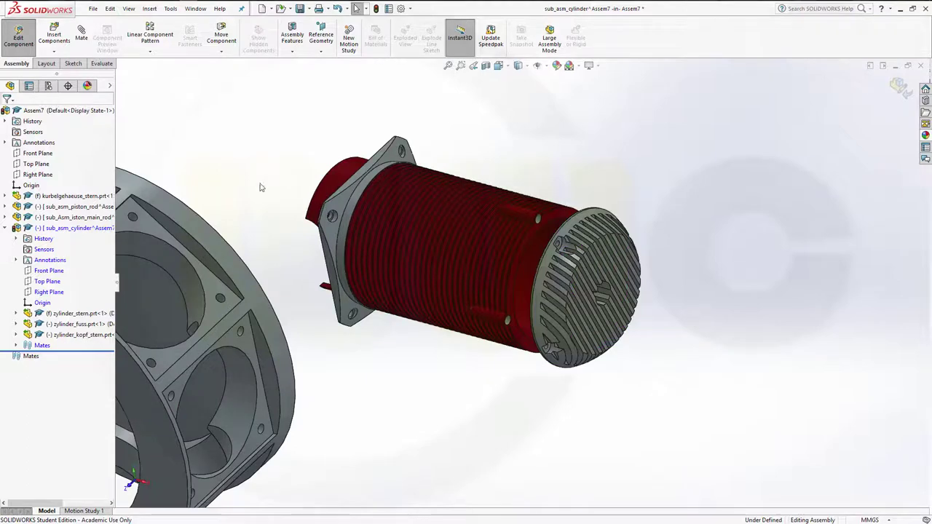
pyautogui.moveTo(260, 183); pyautogui.dragTo(276, 180, button='middle')
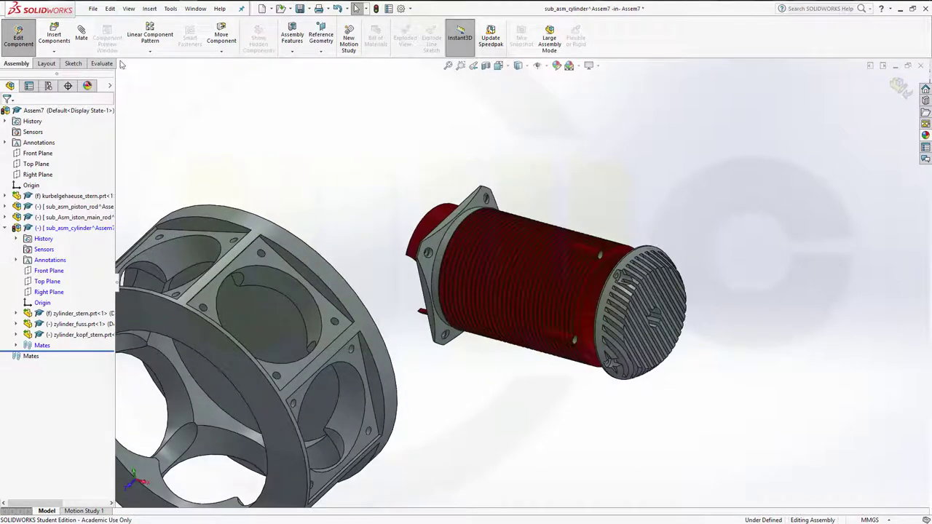
# - Insert the DIN 912 - M5 x 0,8 x 35 x 22_jt screw beside the cylinder
pyautogui.click(59, 41)
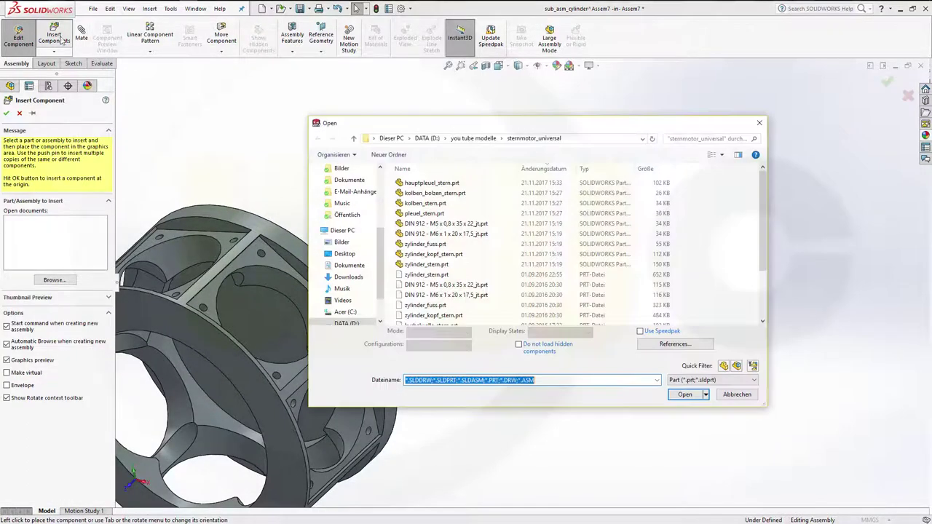
pyautogui.click(470, 225)
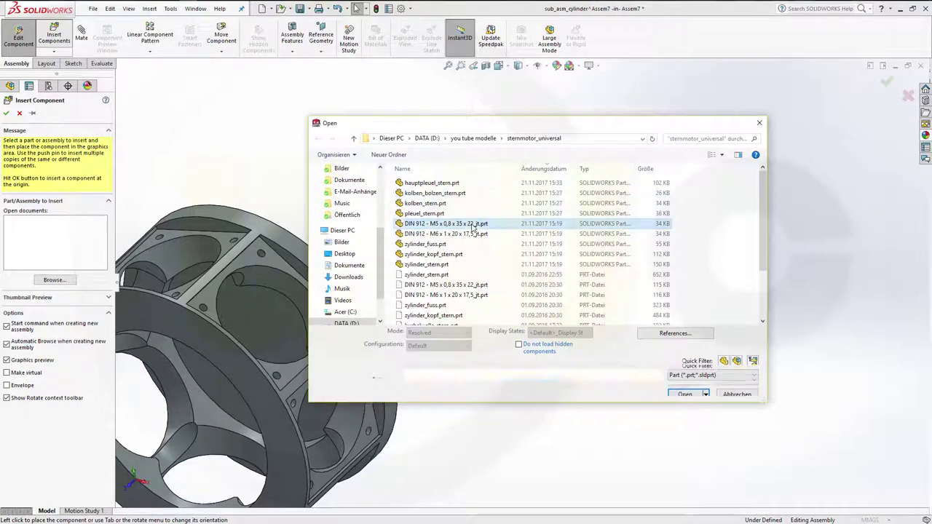
pyautogui.click(682, 390)
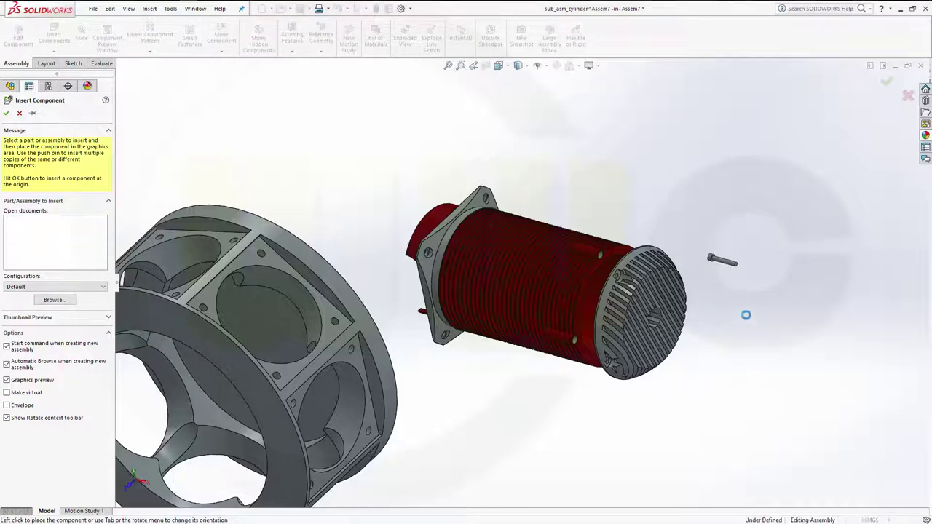
pyautogui.click(746, 318)
pyautogui.scroll(3, 733, 284)
pyautogui.scroll(-2, 619, 273)
pyautogui.scroll(-3, 620, 279)
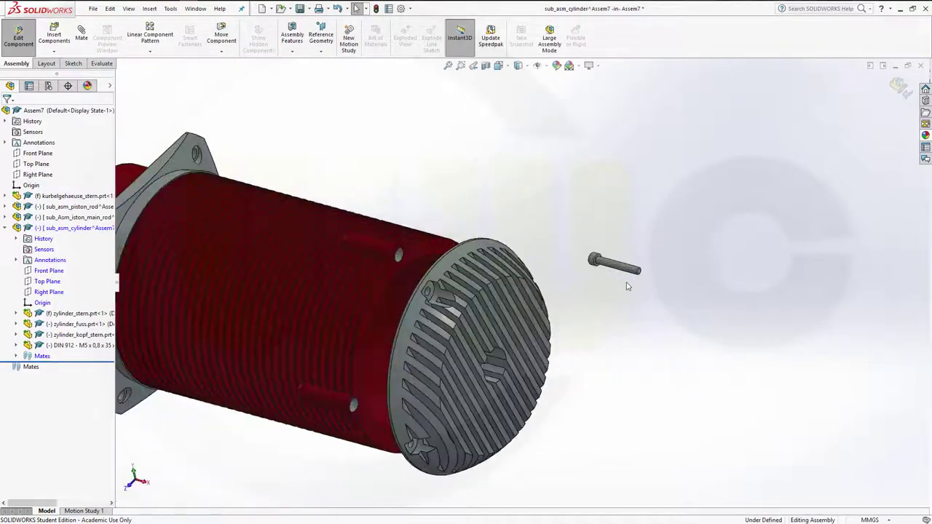
pyautogui.scroll(-1, 535, 262)
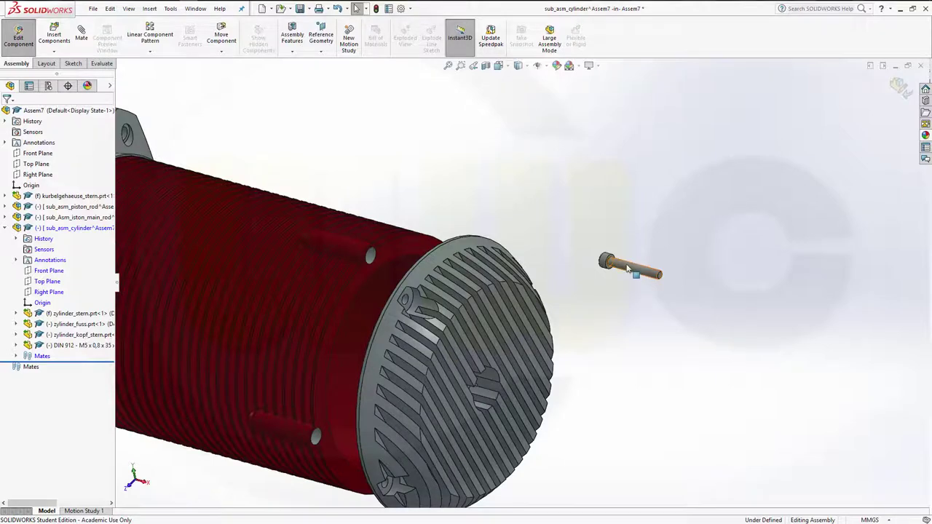
pyautogui.scroll(-1, 605, 281)
pyautogui.scroll(-1, 605, 278)
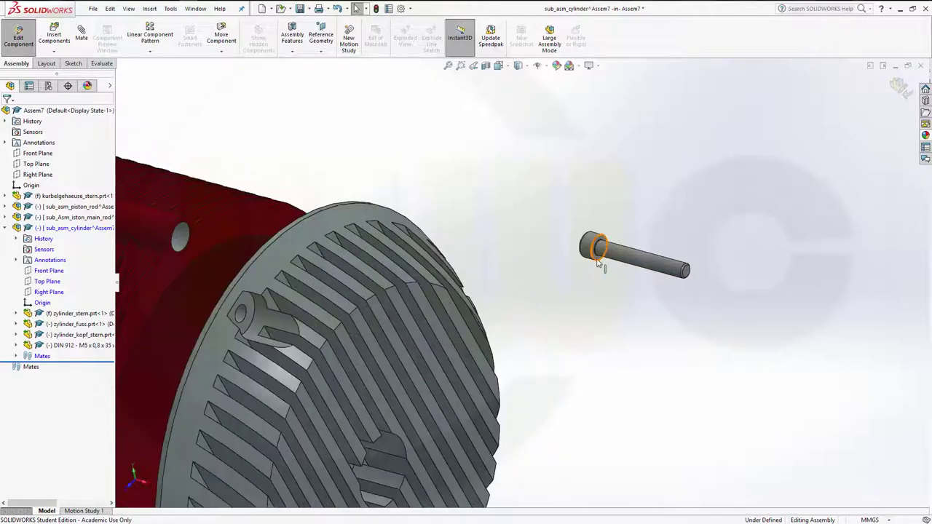
pyautogui.scroll(-1, 596, 261)
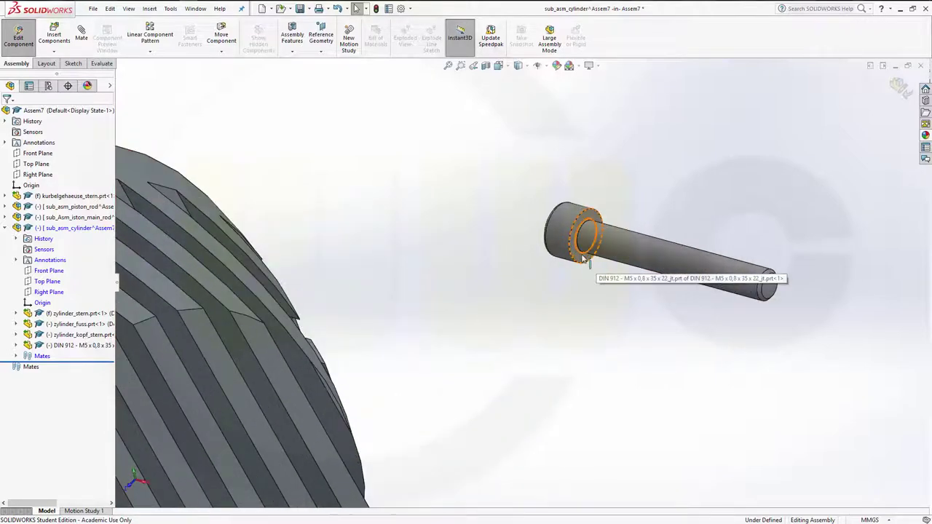
# - Mate the screw head's underside coincident with the end cap's bolt boss face
pyautogui.click(582, 264)
pyautogui.scroll(2, 493, 297)
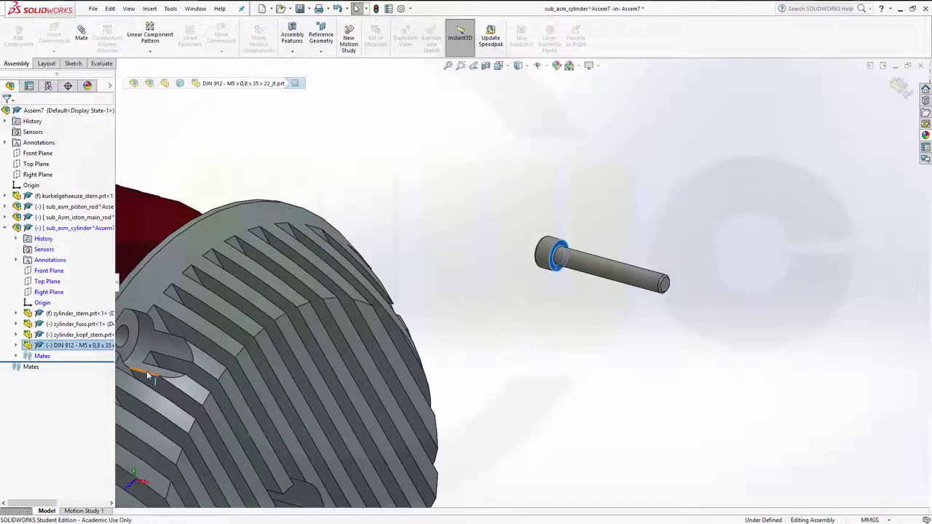
pyautogui.scroll(2, 150, 371)
pyautogui.scroll(-1, 260, 337)
pyautogui.scroll(-2, 427, 306)
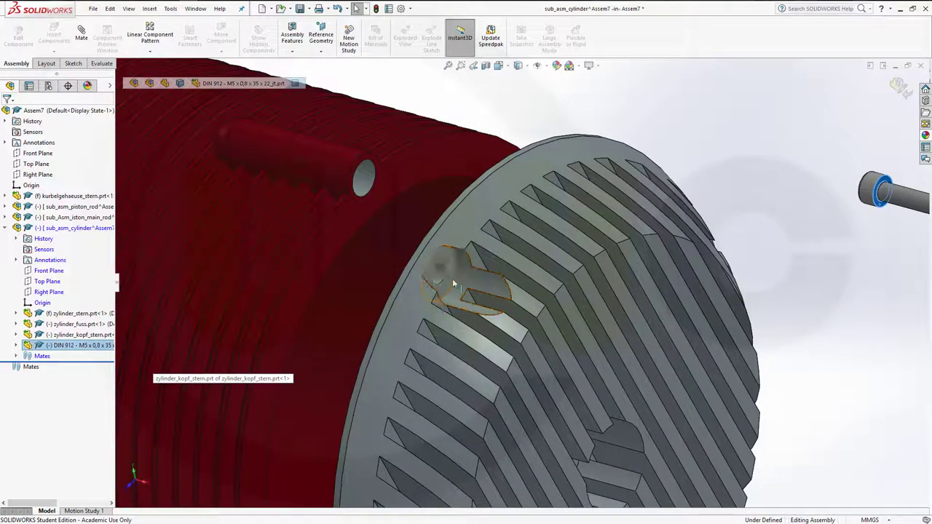
pyautogui.keyDown('ctrl'); pyautogui.click(448, 285); pyautogui.keyUp('ctrl')
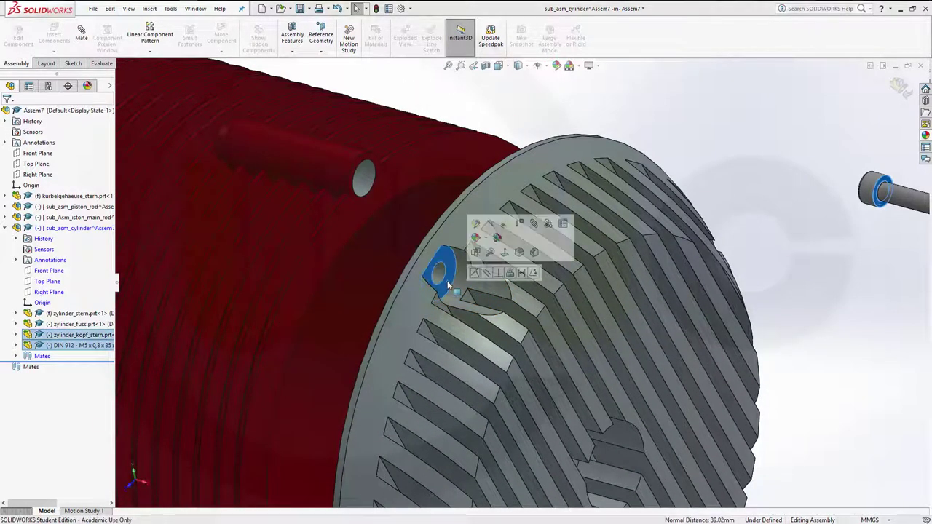
pyautogui.click(475, 273)
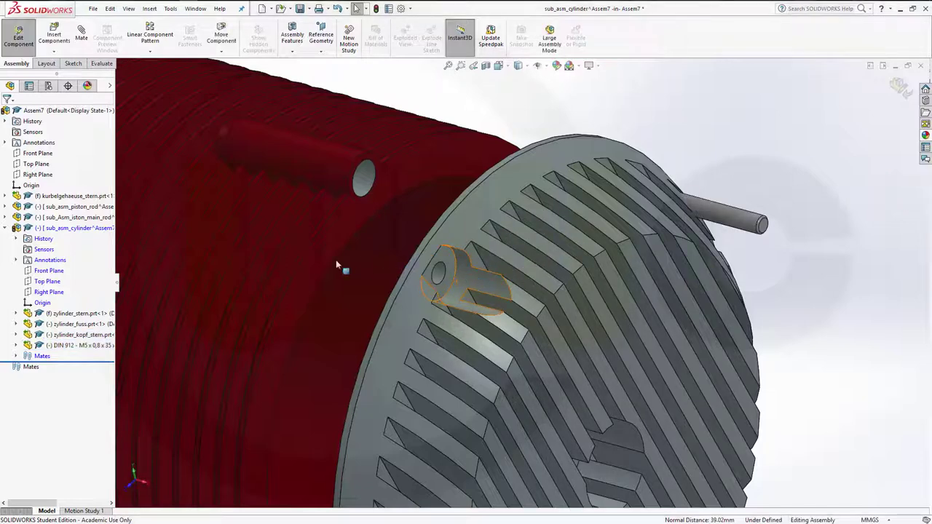
pyautogui.click(16, 357)
# - Flip the alignment of the screw's Coincident2 mate
pyautogui.click(59, 399)
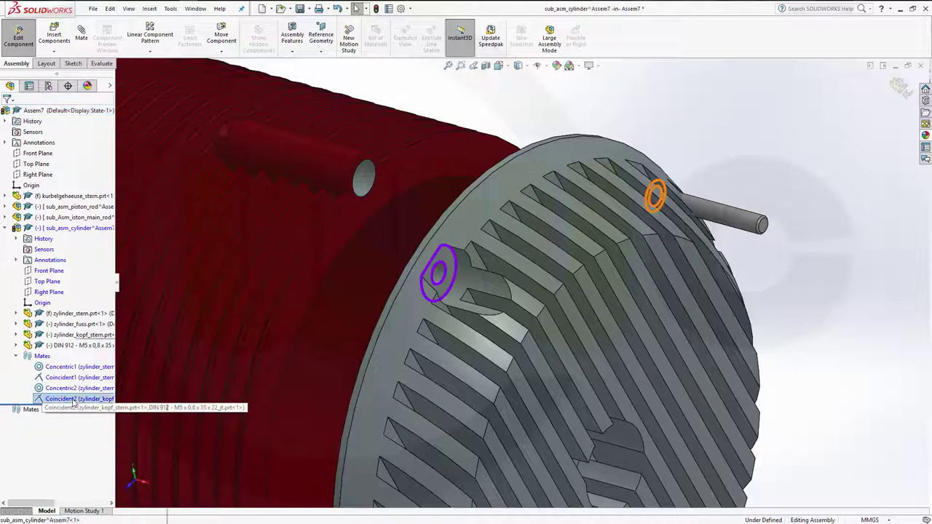
pyautogui.rightClick(73, 399)
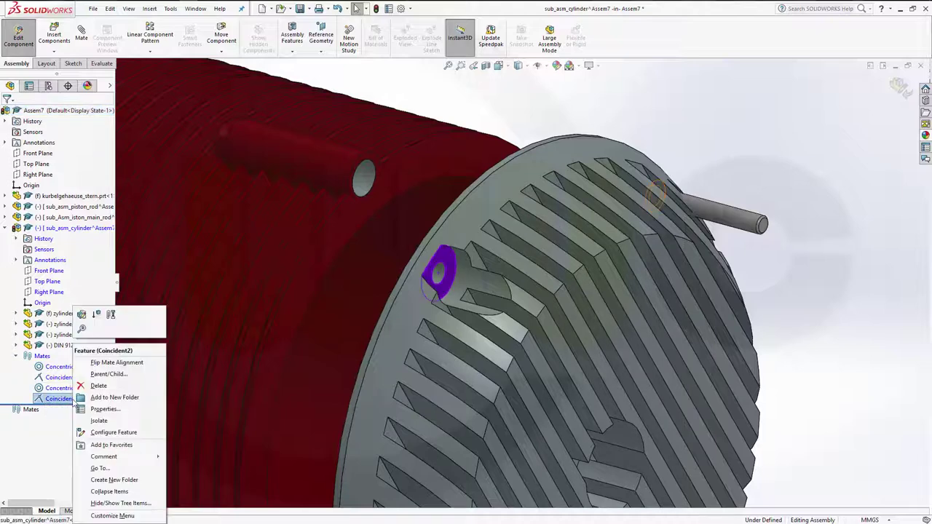
pyautogui.click(122, 363)
# - Make the DIN 912 M5 screw concentric with the zylinder_kopf_stern bolt hole
pyautogui.scroll(5, 500, 264)
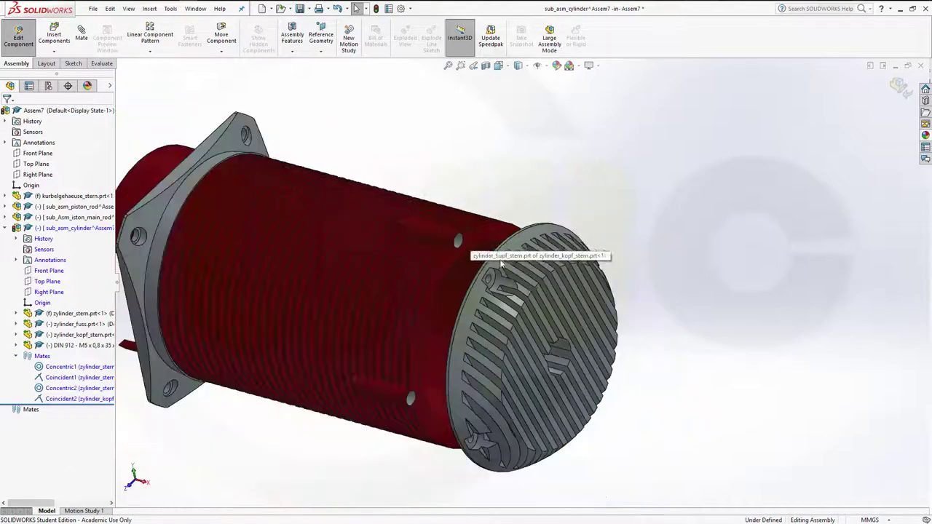
pyautogui.moveTo(501, 264)
pyautogui.mouseDown(button='middle')
pyautogui.moveTo(538, 377)
pyautogui.moveTo(636, 206)
pyautogui.mouseUp(button='middle')
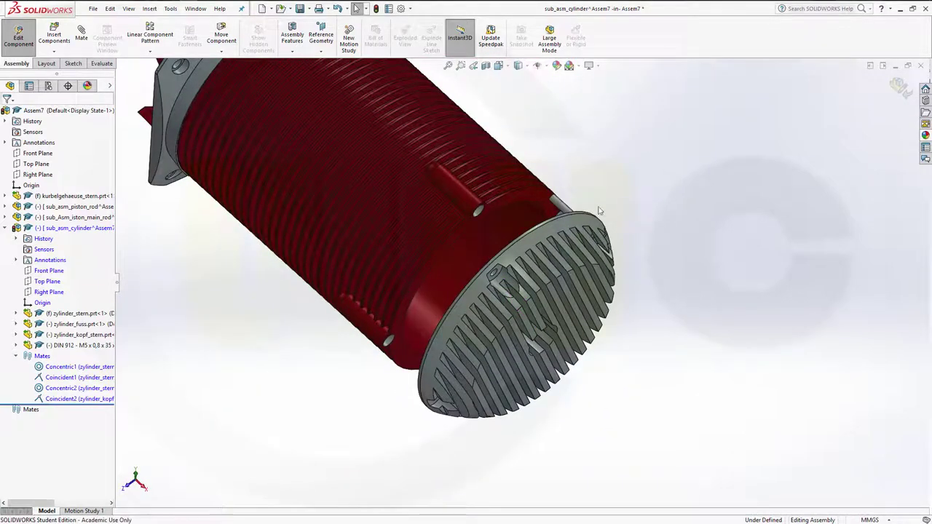
pyautogui.click(562, 211)
pyautogui.scroll(-4, 490, 247)
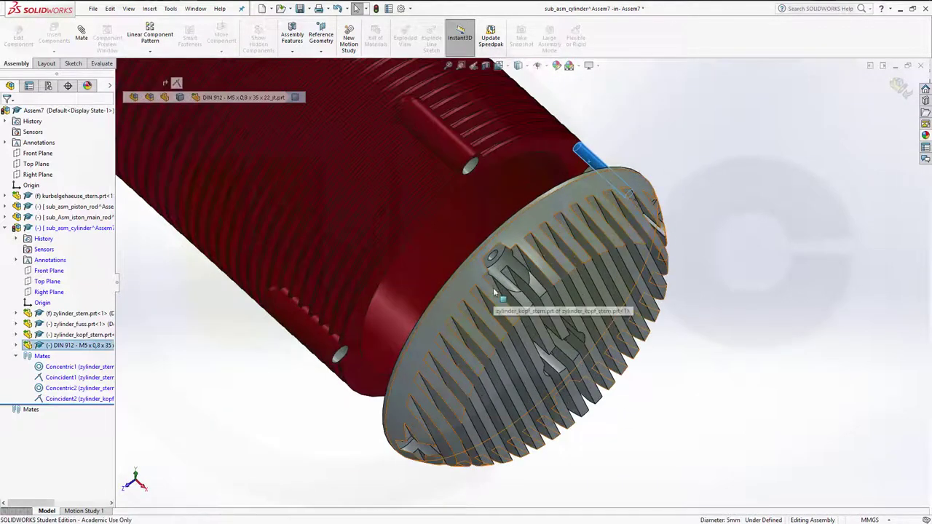
pyautogui.keyDown('ctrl'); pyautogui.click(495, 244); pyautogui.keyUp('ctrl')
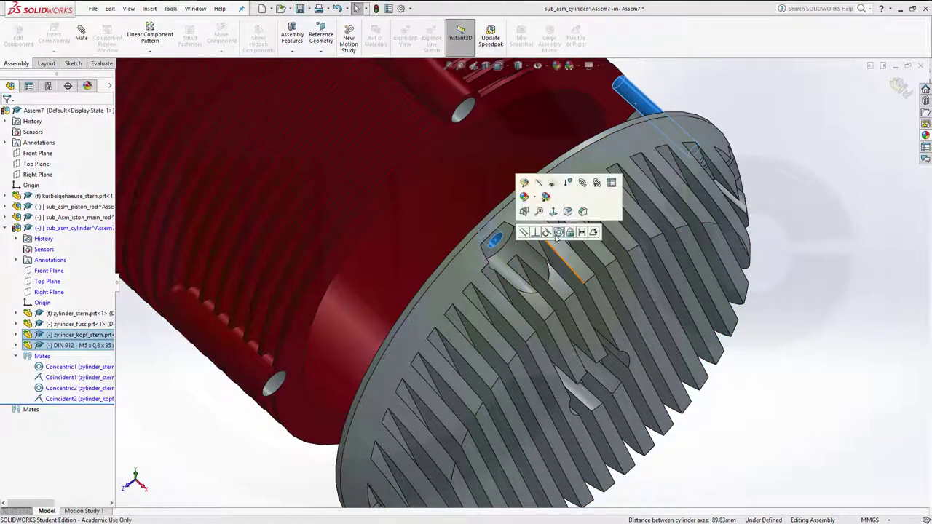
pyautogui.click(559, 233)
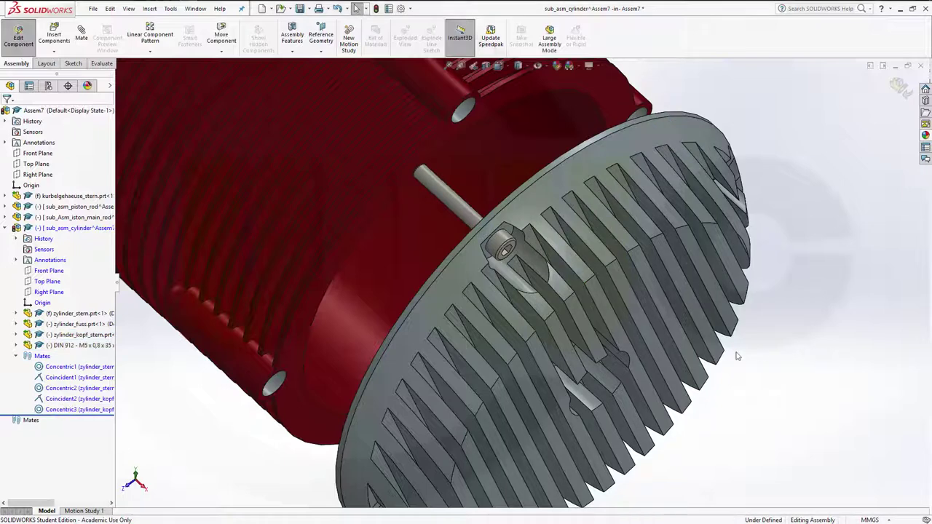
pyautogui.moveTo(739, 330)
pyautogui.mouseDown(button='middle')
pyautogui.moveTo(646, 306)
pyautogui.moveTo(375, 156)
pyautogui.moveTo(347, 128)
pyautogui.mouseUp(button='middle')
pyautogui.press('z')
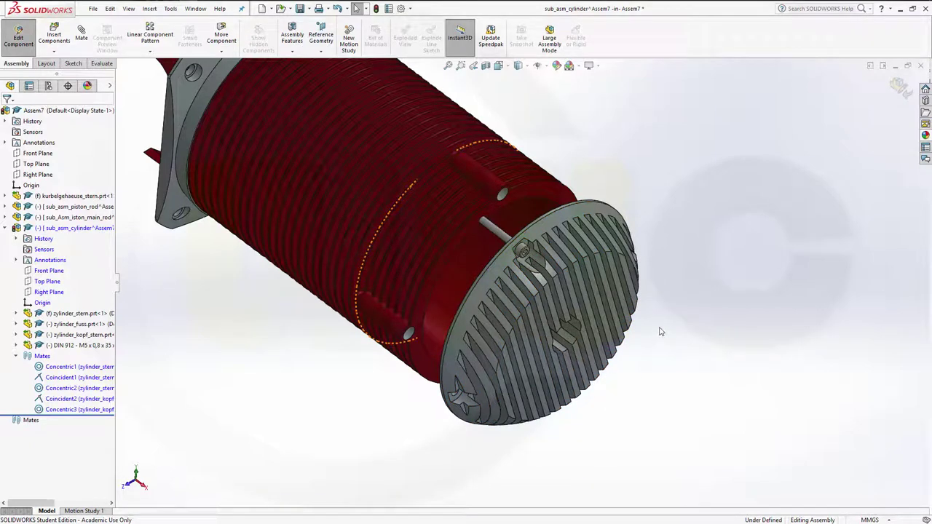
pyautogui.moveTo(527, 290); pyautogui.dragTo(623, 217, button='middle')
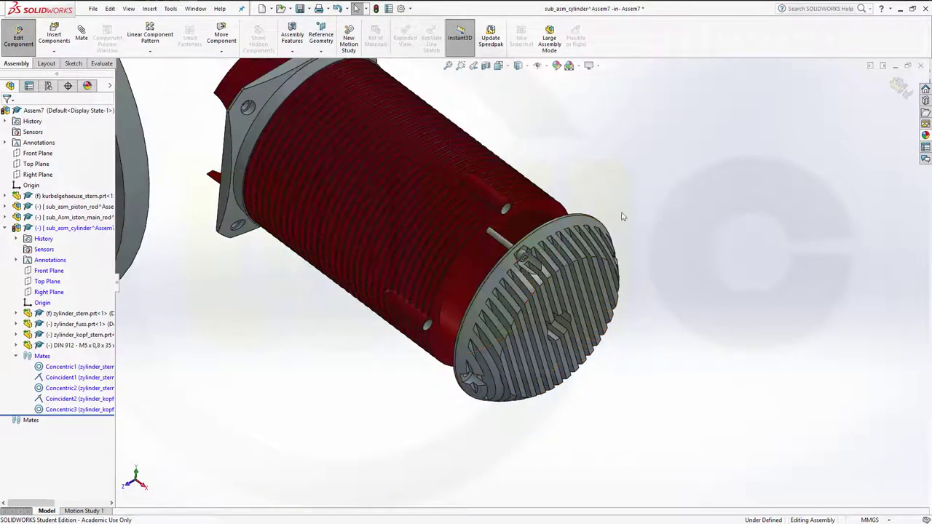
pyautogui.scroll(3, 658, 258)
pyautogui.scroll(3, 658, 258)
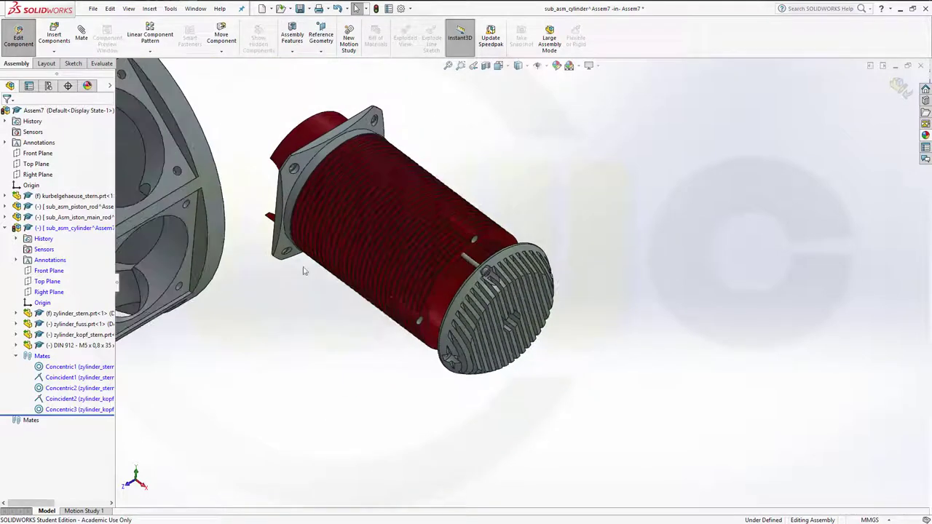
pyautogui.scroll(2, 272, 242)
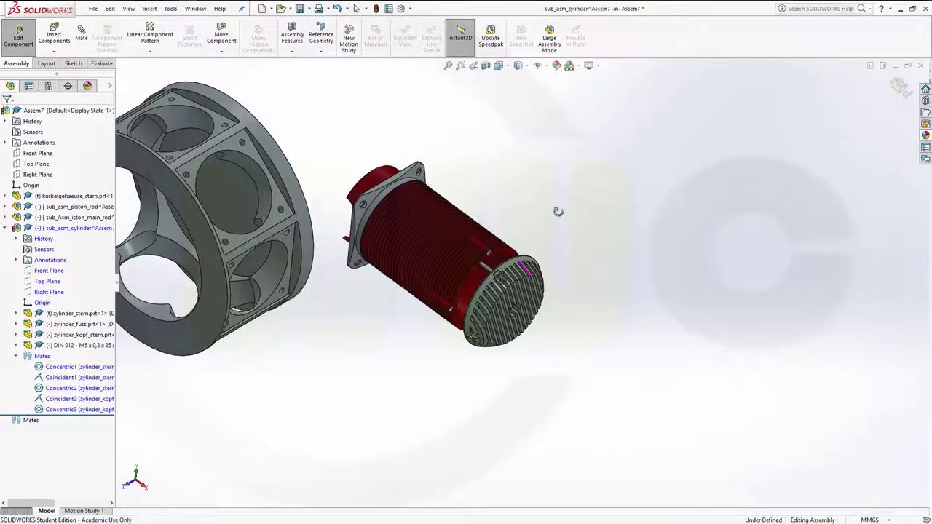
pyautogui.scroll(-4, 530, 330)
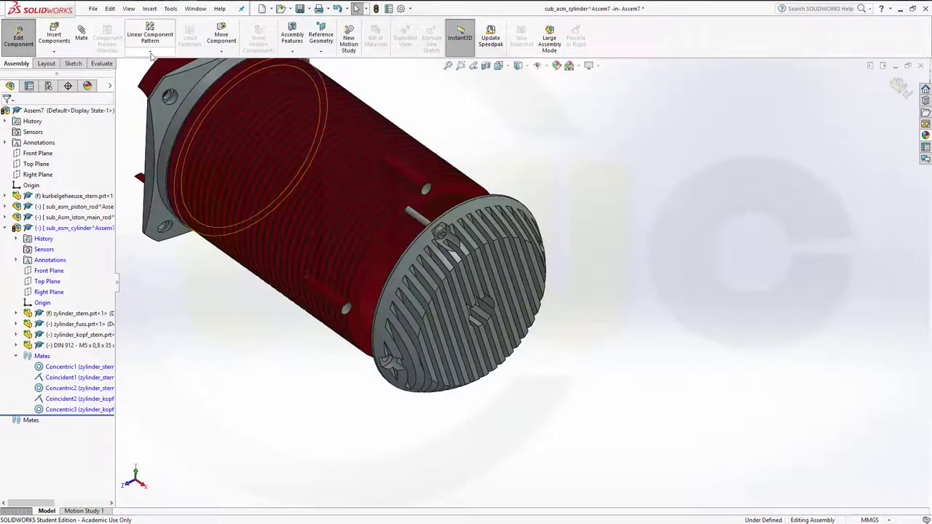
pyautogui.click(151, 53)
# - Start a circular component pattern and remove the wrongly picked finned head from it
pyautogui.click(158, 75)
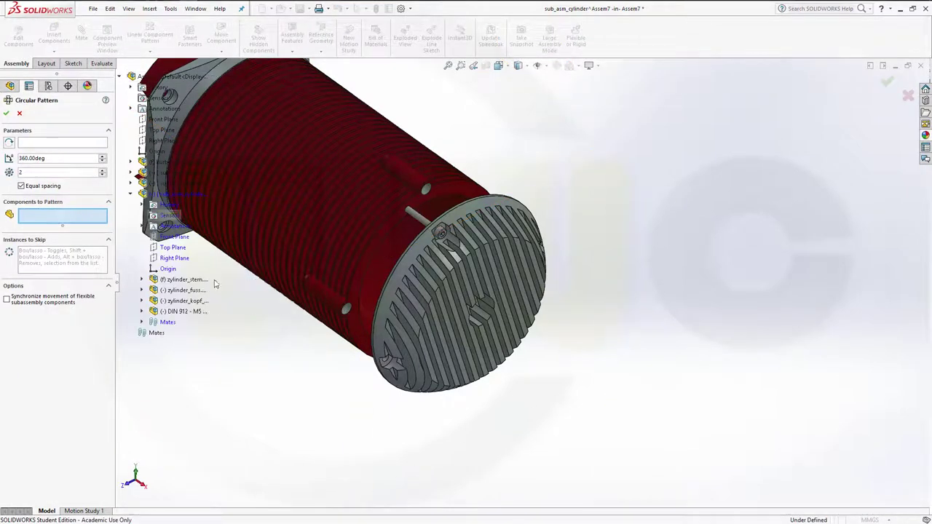
pyautogui.scroll(-2, 468, 341)
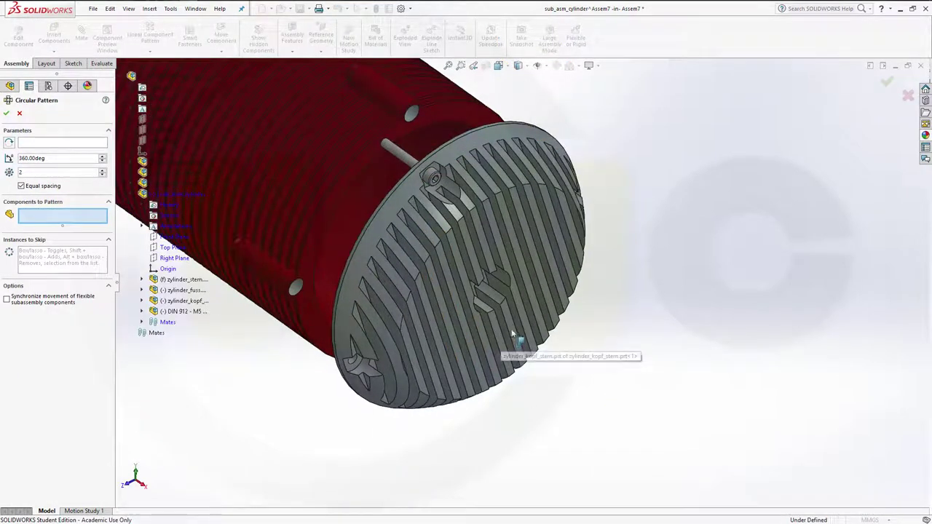
pyautogui.click(504, 284)
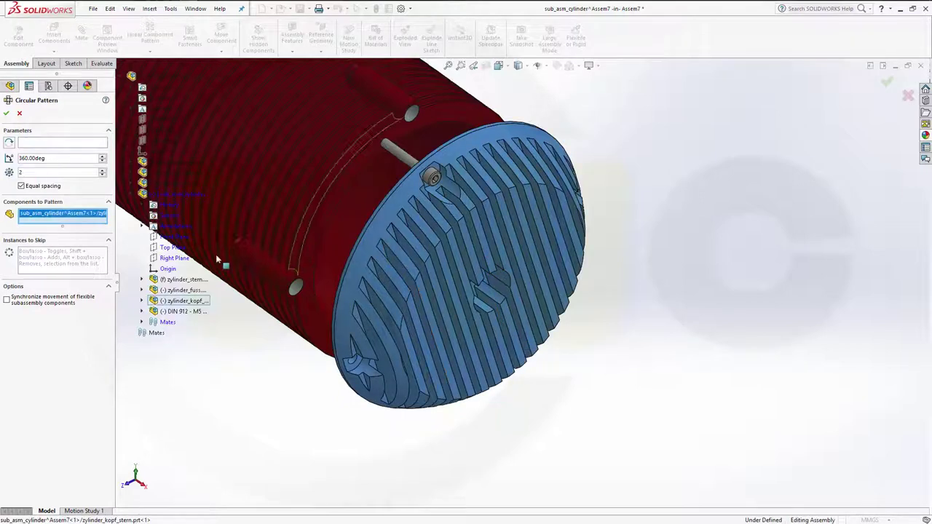
pyautogui.click(39, 145)
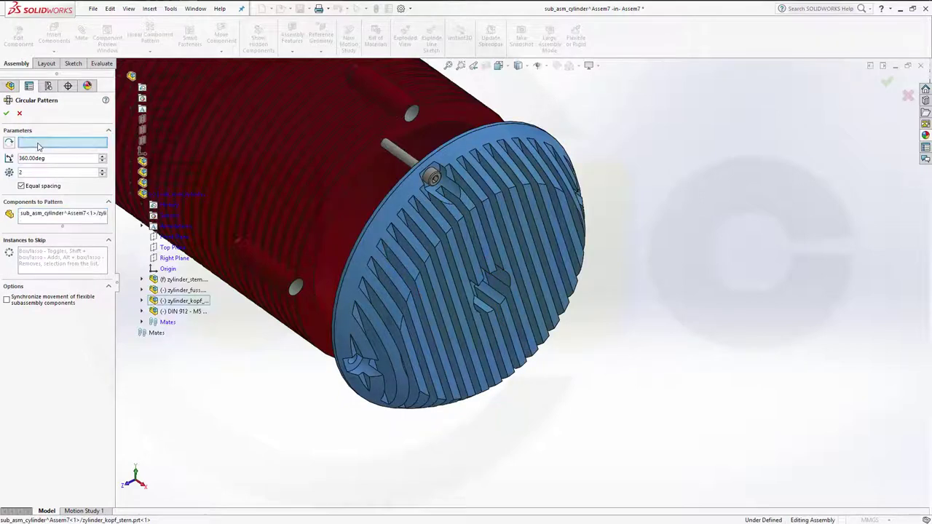
pyautogui.click(53, 216)
pyautogui.rightClick(53, 217)
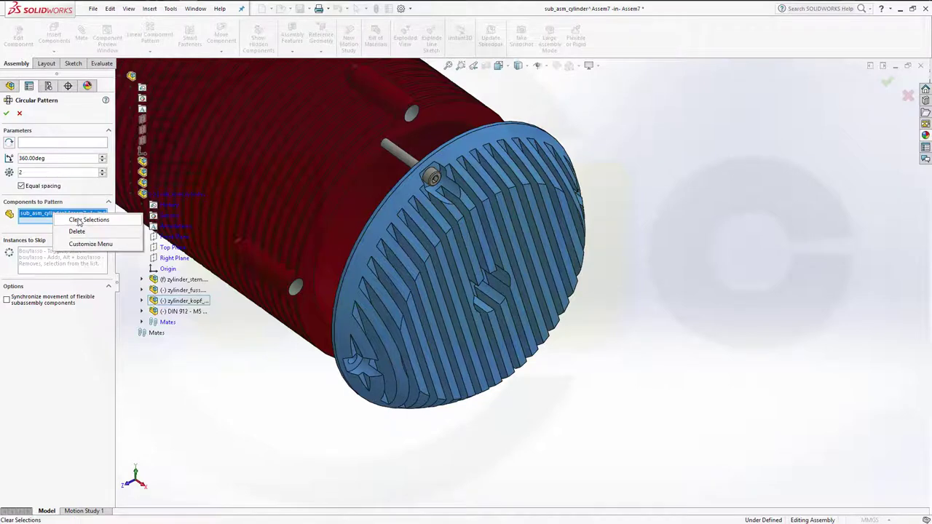
pyautogui.click(84, 218)
# - Pattern the DIN 912 head bolt 4 times about the cylindrical face axis
pyautogui.click(51, 143)
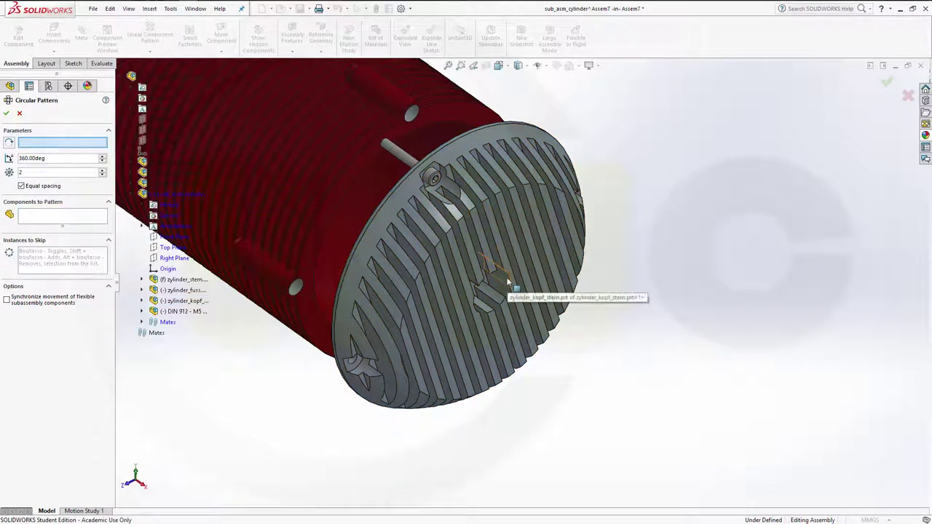
pyautogui.click(504, 281)
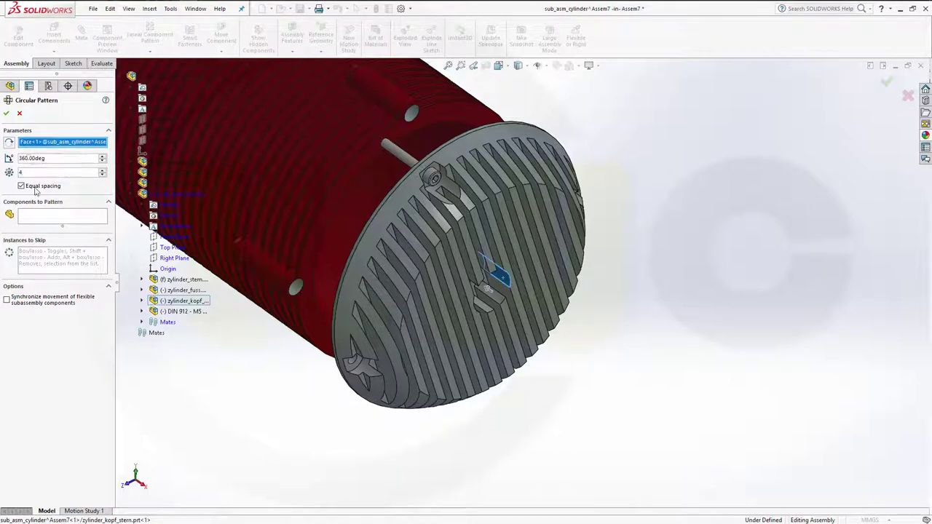
pyautogui.click(32, 215)
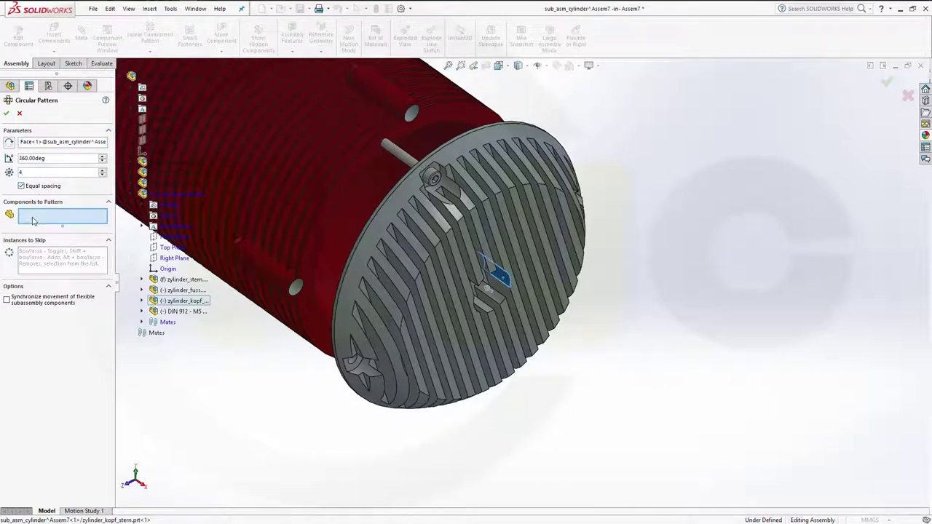
pyautogui.click(403, 160)
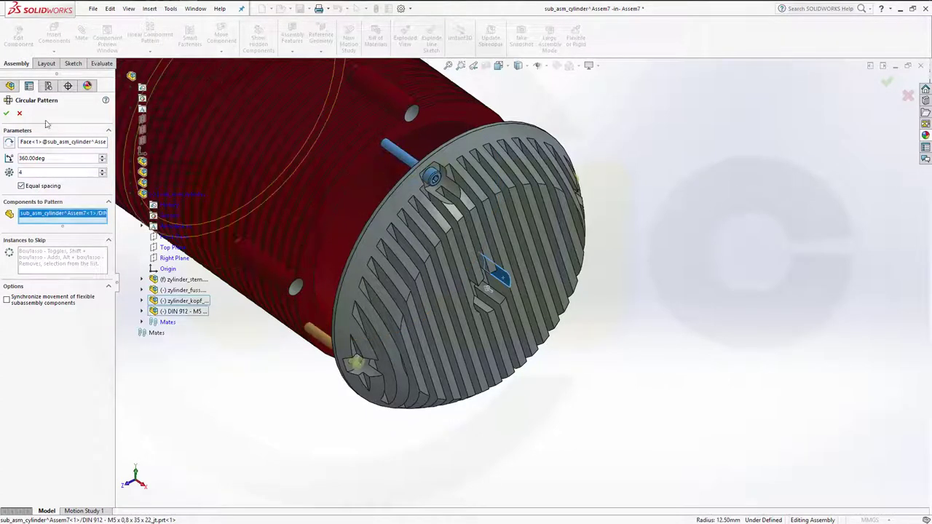
pyautogui.click(7, 114)
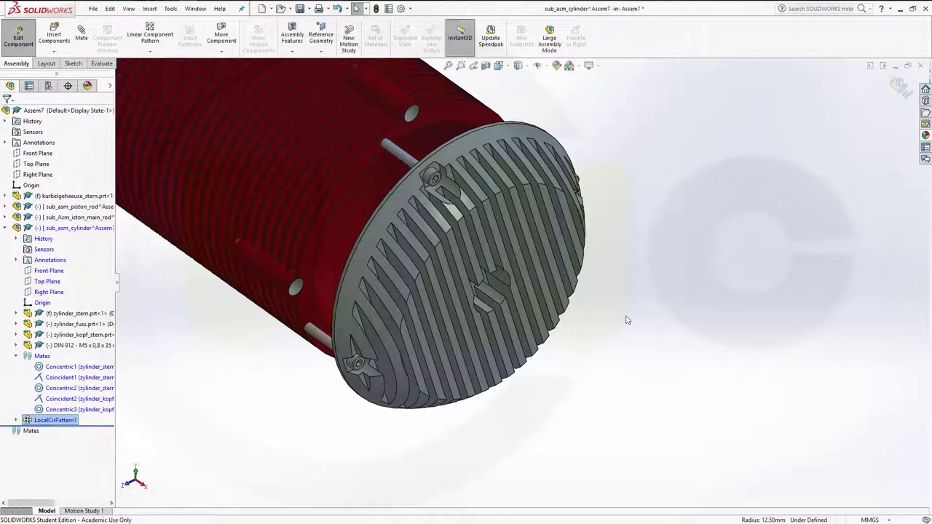
# - Make the head bolt concentric with the cylinder's bolt hole
pyautogui.moveTo(625, 282); pyautogui.dragTo(438, 156, button='middle')
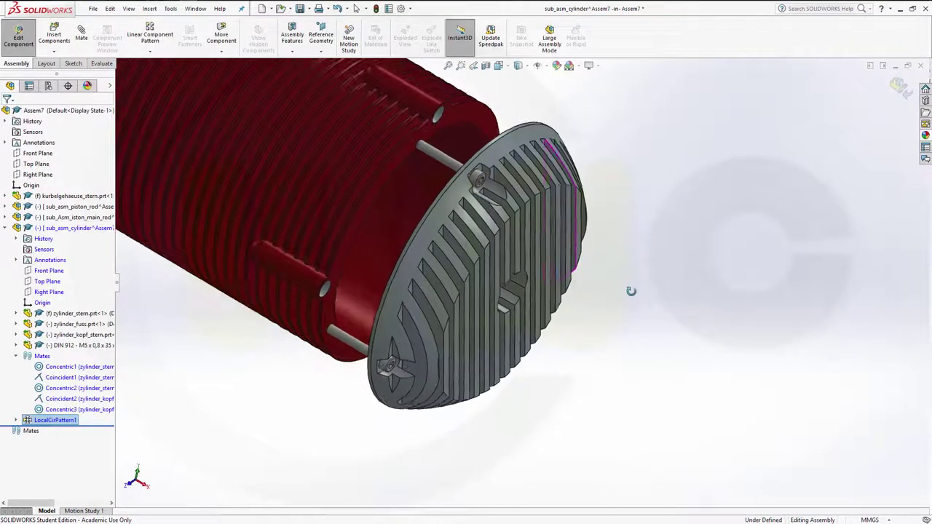
pyautogui.click(437, 162)
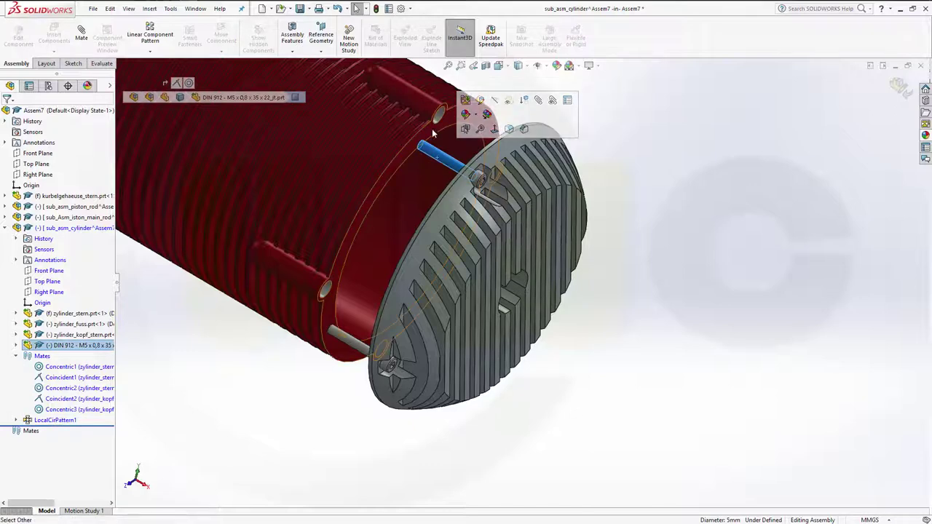
pyautogui.scroll(-2, 483, 146)
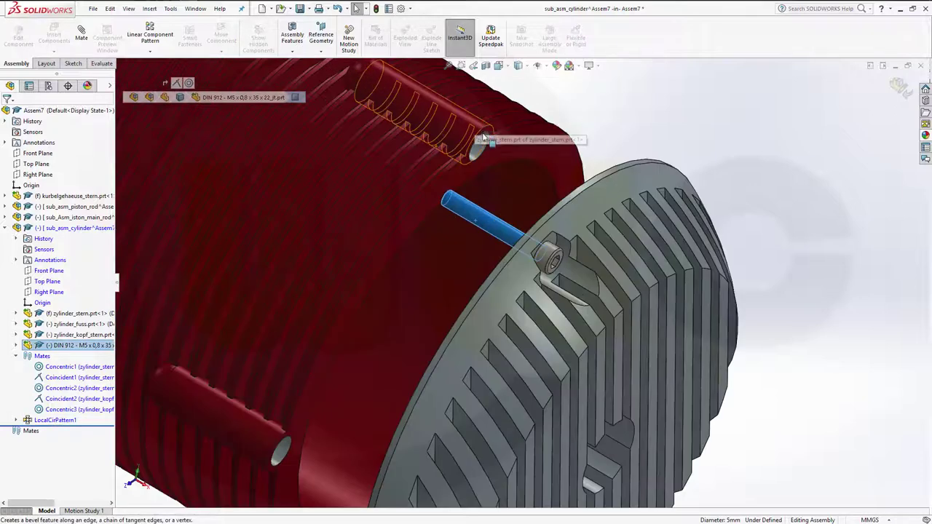
pyautogui.scroll(-2, 481, 164)
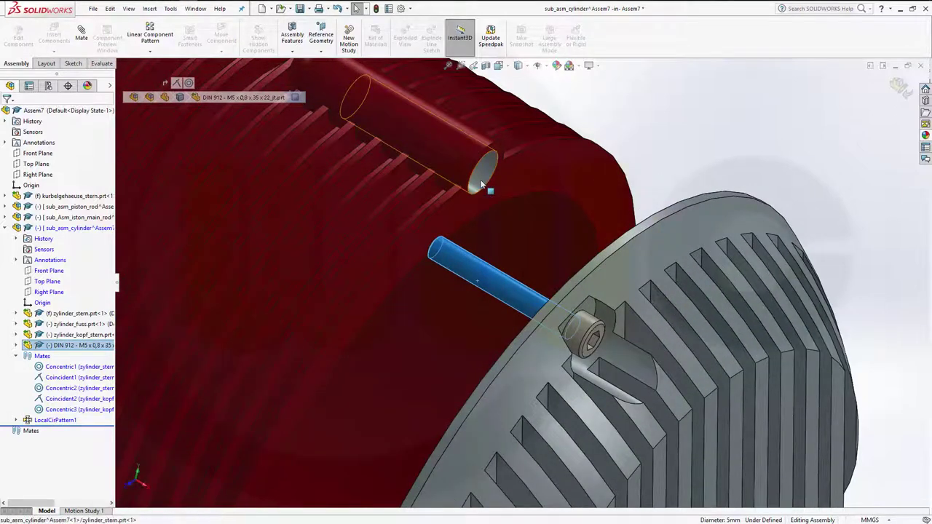
pyautogui.keyDown('ctrl'); pyautogui.click(482, 185); pyautogui.keyUp('ctrl')
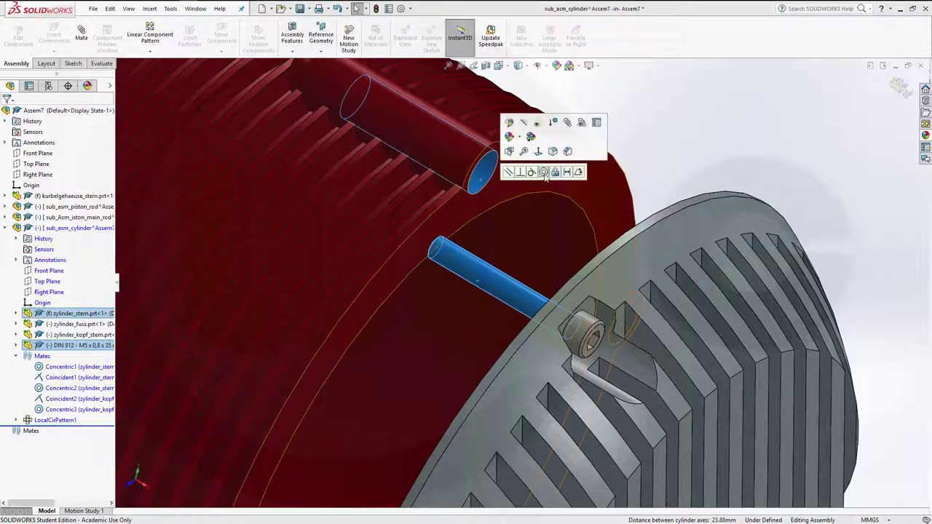
pyautogui.click(543, 173)
# - Mate the cylinder's flange face coincident with the head face
pyautogui.scroll(2, 604, 179)
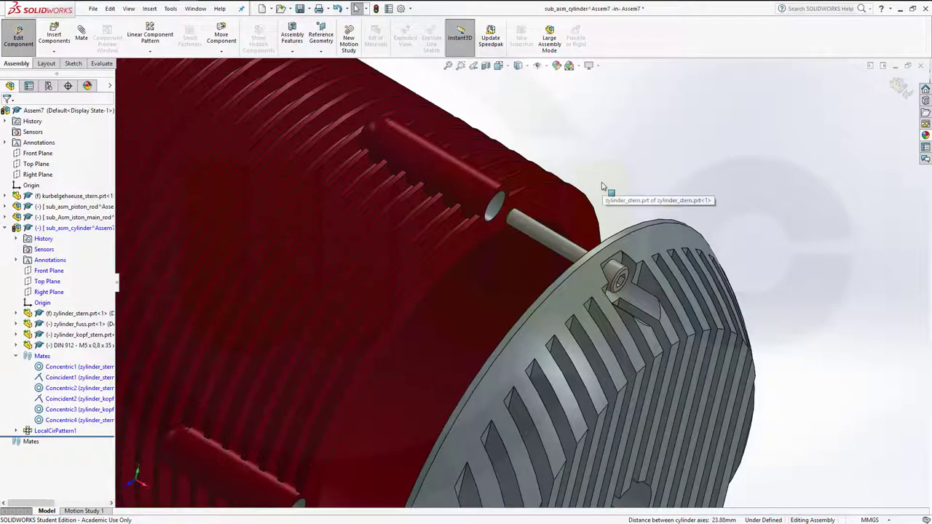
pyautogui.click(564, 205)
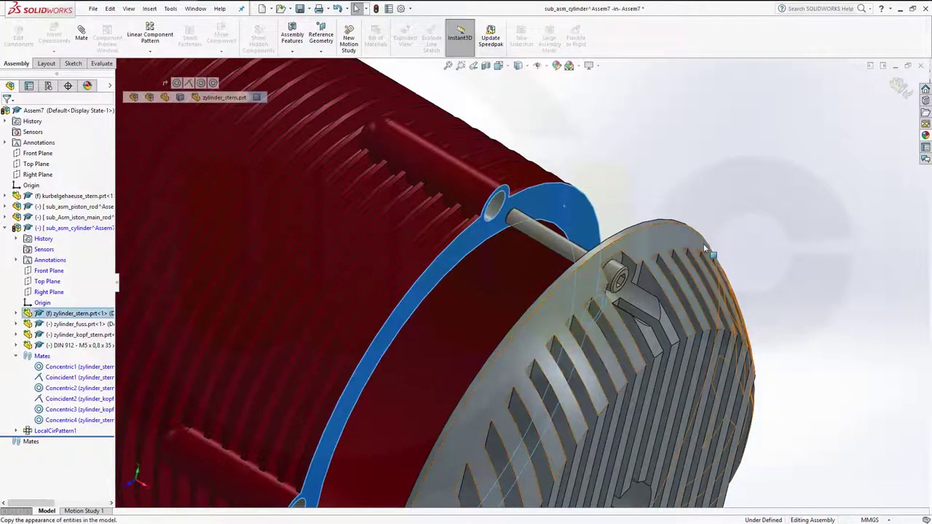
pyautogui.moveTo(496, 275)
pyautogui.mouseDown(button='middle')
pyautogui.moveTo(531, 308)
pyautogui.moveTo(545, 306)
pyautogui.mouseUp(button='middle')
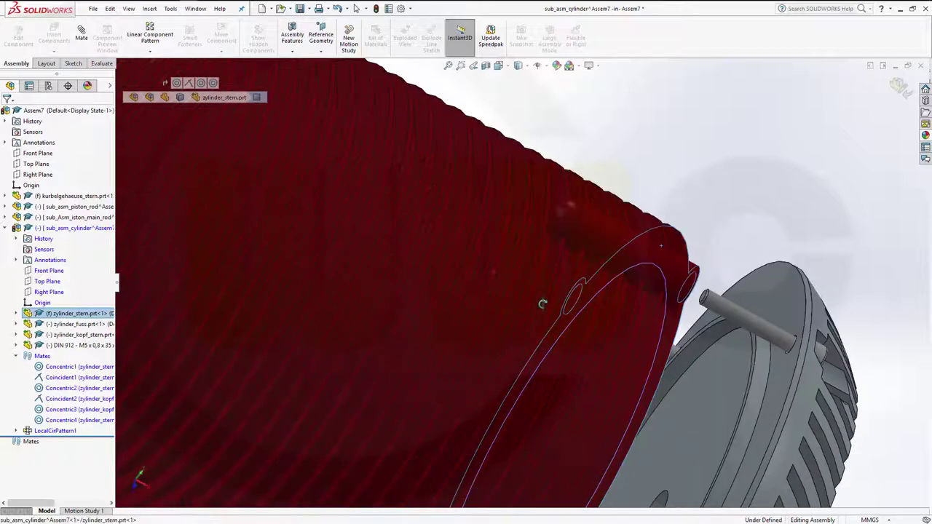
pyautogui.keyDown('ctrl'); pyautogui.click(779, 288); pyautogui.keyUp('ctrl')
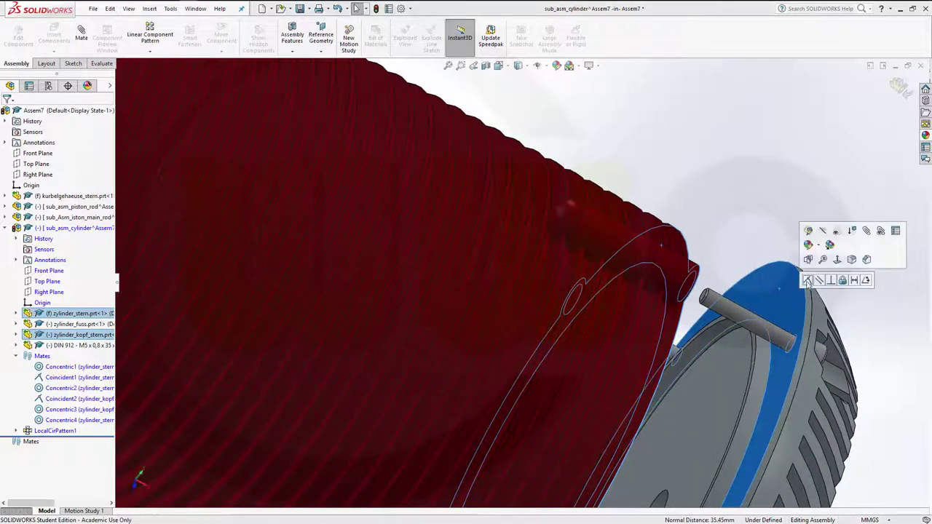
pyautogui.click(807, 282)
# - Expand zylinder_fuss and zylinder_stern in the FeatureManager tree to reach their planes
pyautogui.scroll(3, 365, 236)
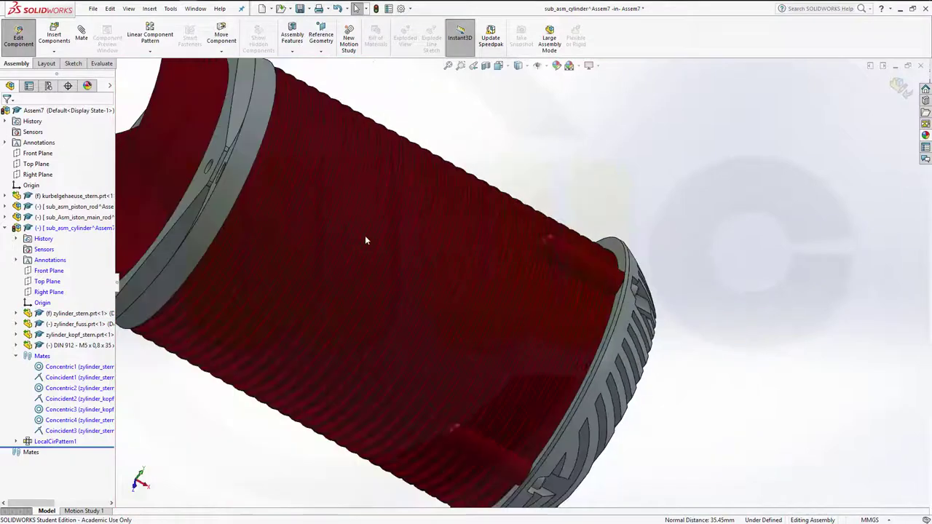
pyautogui.scroll(2, 317, 231)
pyautogui.scroll(3, 412, 260)
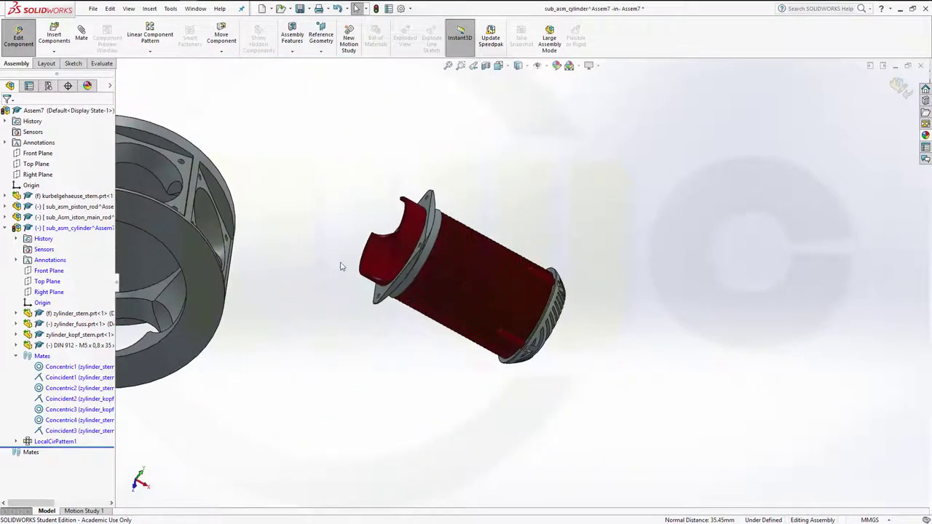
pyautogui.scroll(-3, 422, 284)
pyautogui.click(529, 205)
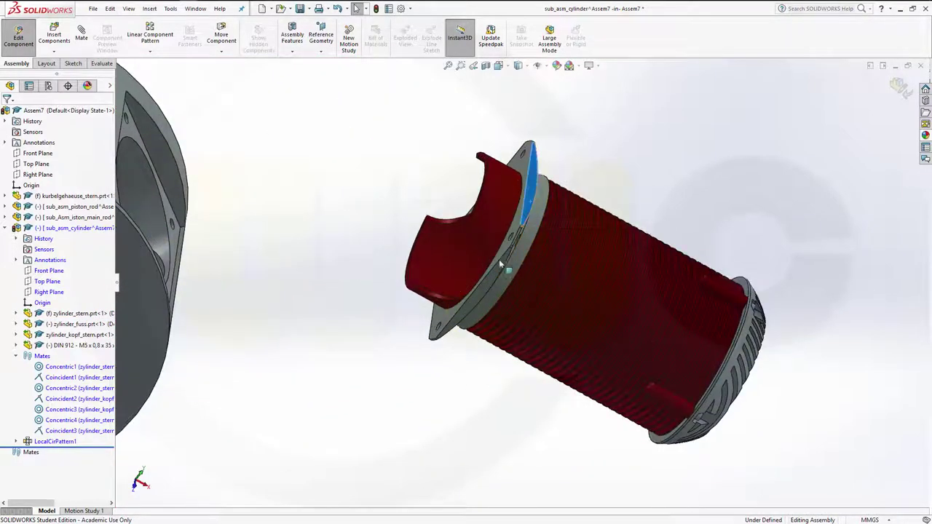
pyautogui.click(303, 258)
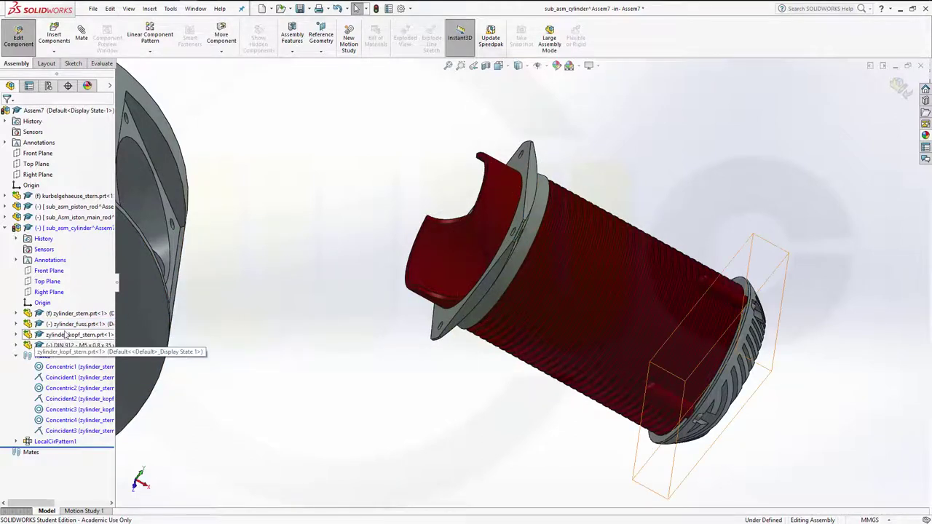
pyautogui.click(16, 326)
pyautogui.click(17, 314)
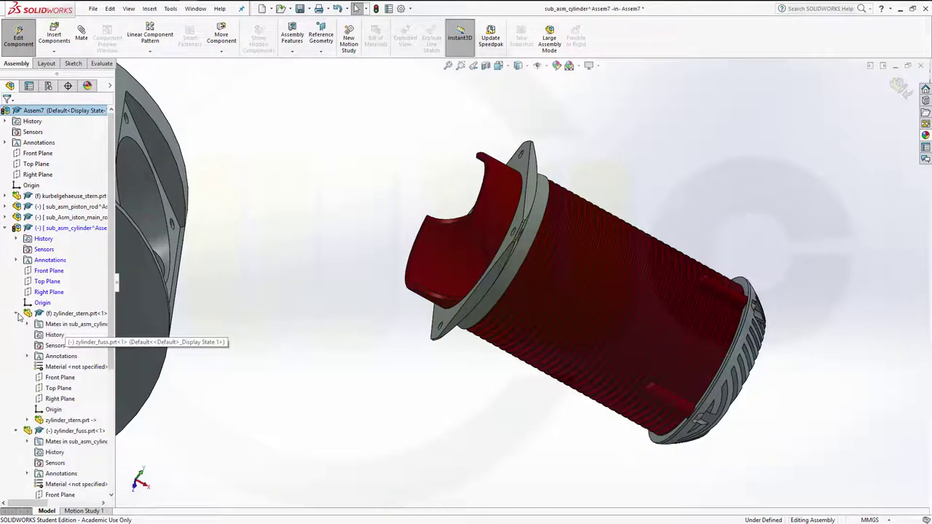
# - Mate both Front Planes coincident, then collapse the zylinder_stern and zylinder_fuss entries
pyautogui.click(58, 378)
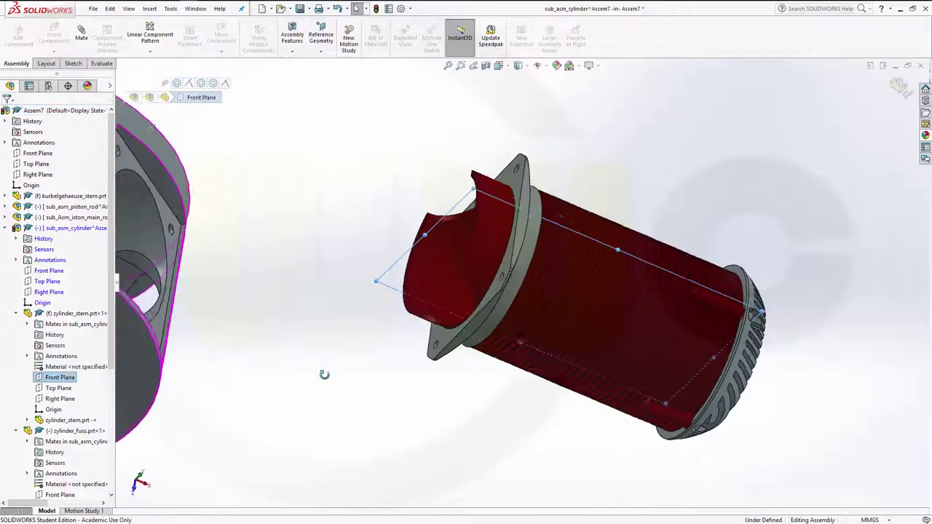
pyautogui.moveTo(322, 376); pyautogui.dragTo(333, 360, button='middle')
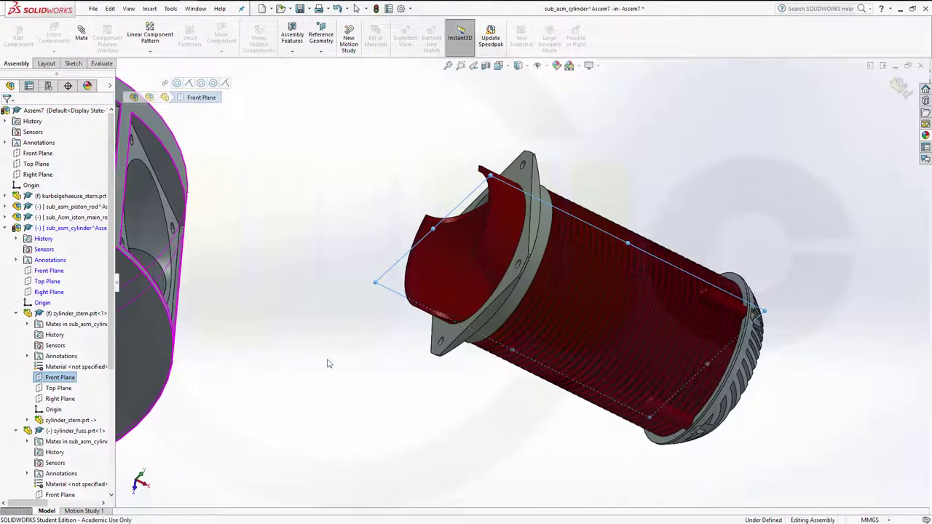
pyautogui.scroll(-1, 102, 458)
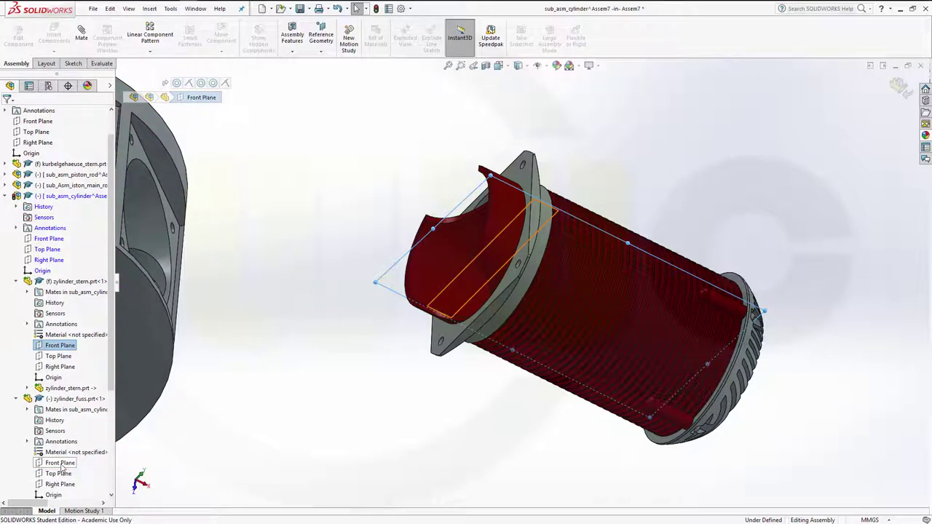
pyautogui.keyDown('ctrl'); pyautogui.click(61, 465); pyautogui.keyUp('ctrl')
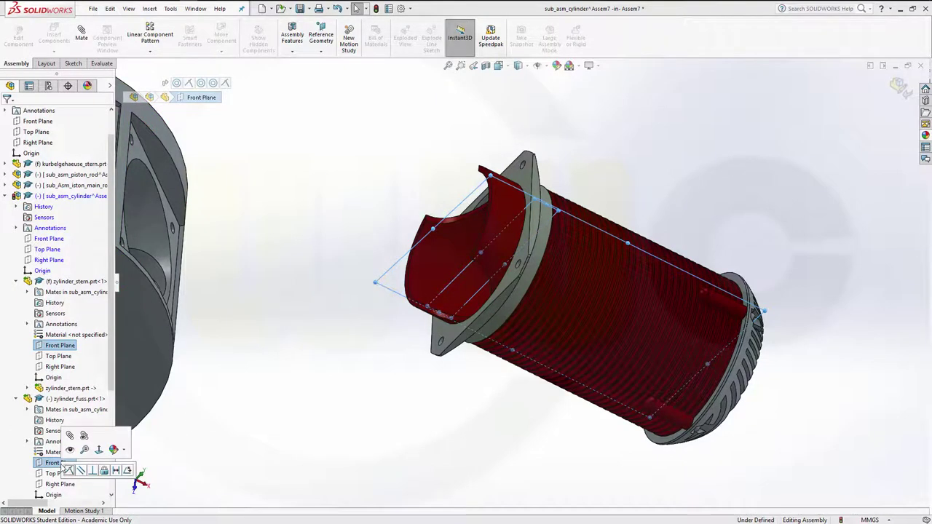
pyautogui.click(70, 471)
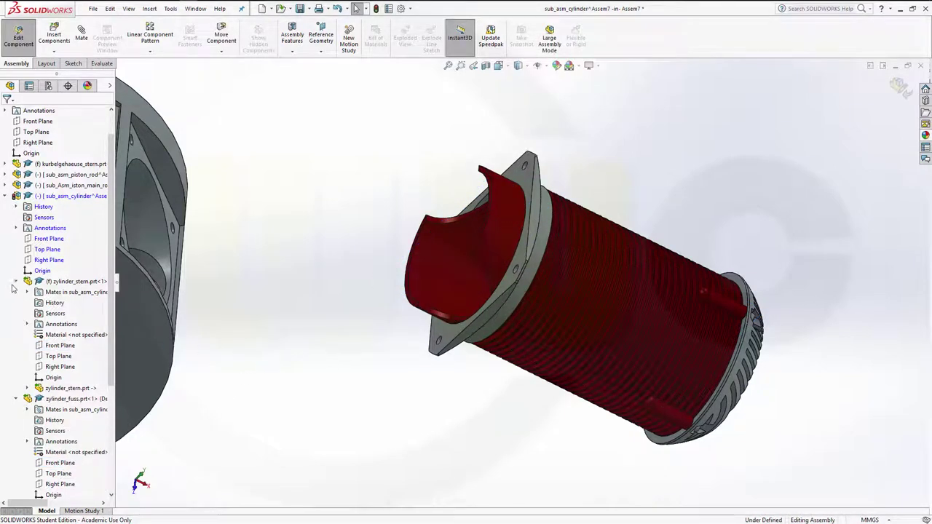
pyautogui.click(16, 282)
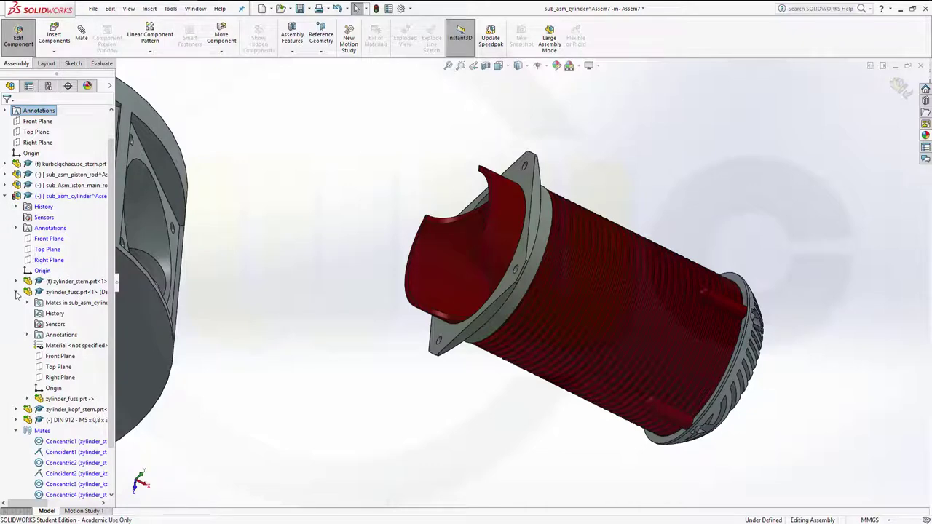
pyautogui.click(16, 292)
# - Insert DIN 912 - M6 x 1 x 20 x 17,5_jt.prt into the cylinder subassembly
pyautogui.moveTo(246, 318); pyautogui.dragTo(338, 180, button='middle')
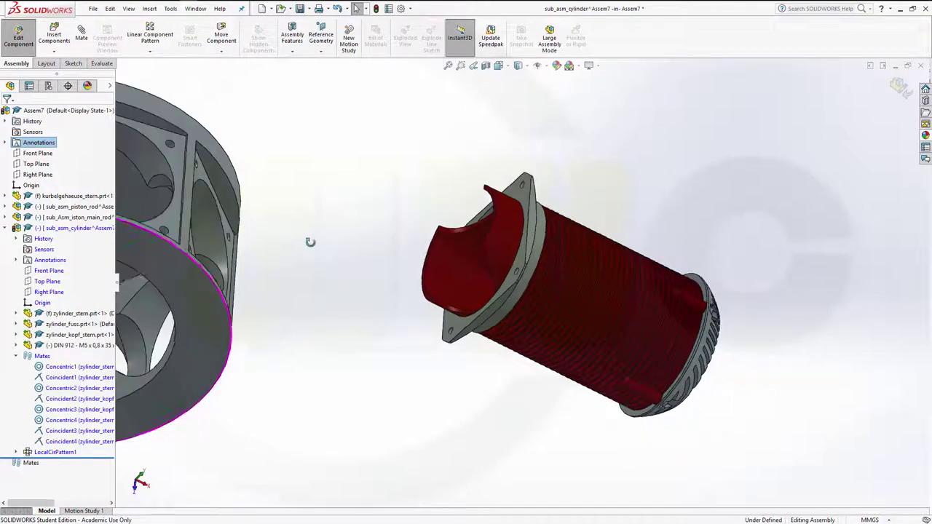
pyautogui.scroll(2, 338, 180)
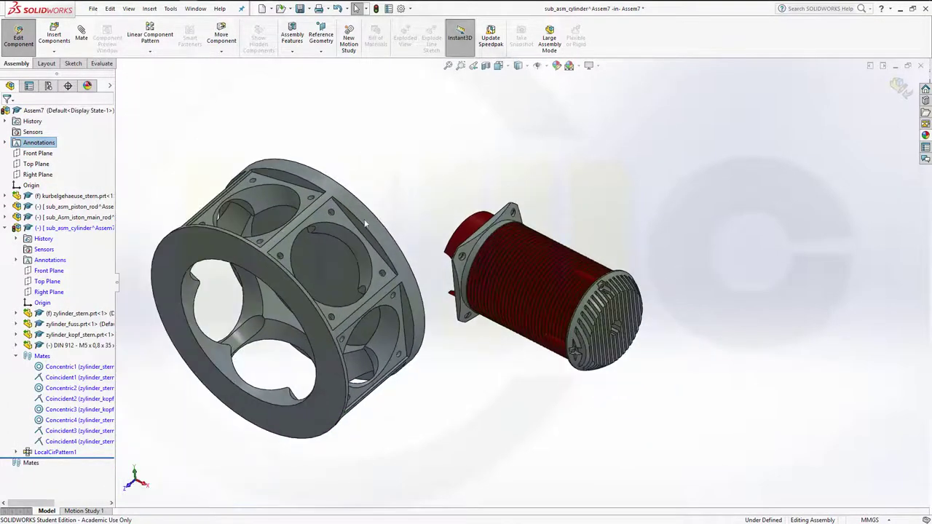
pyautogui.scroll(-3, 405, 268)
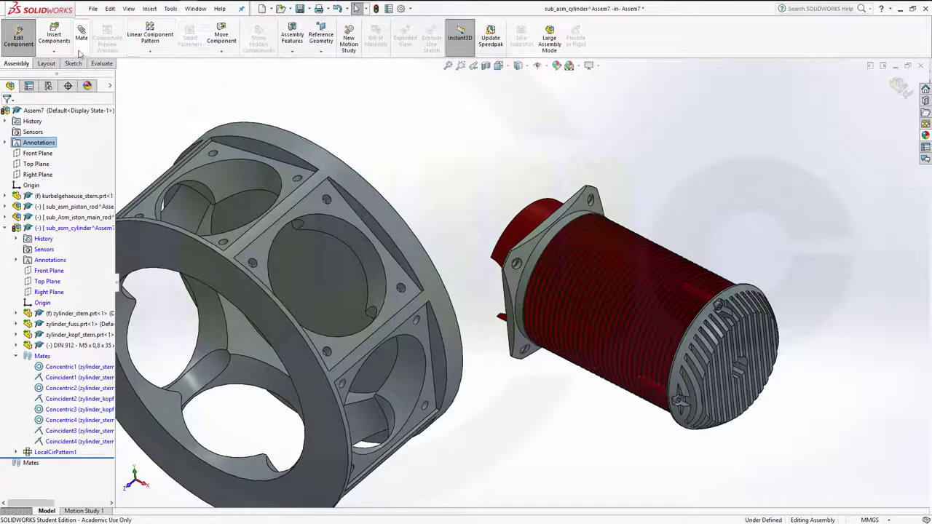
pyautogui.click(59, 42)
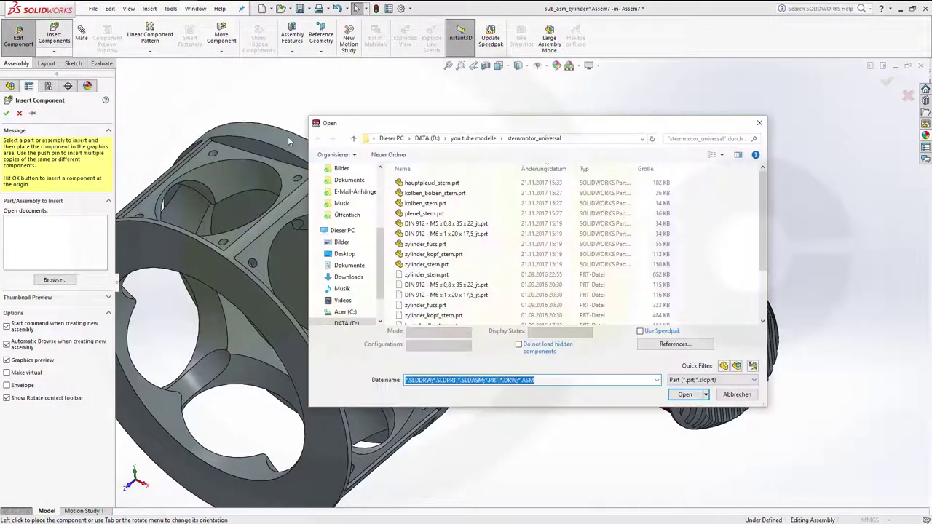
pyautogui.click(467, 233)
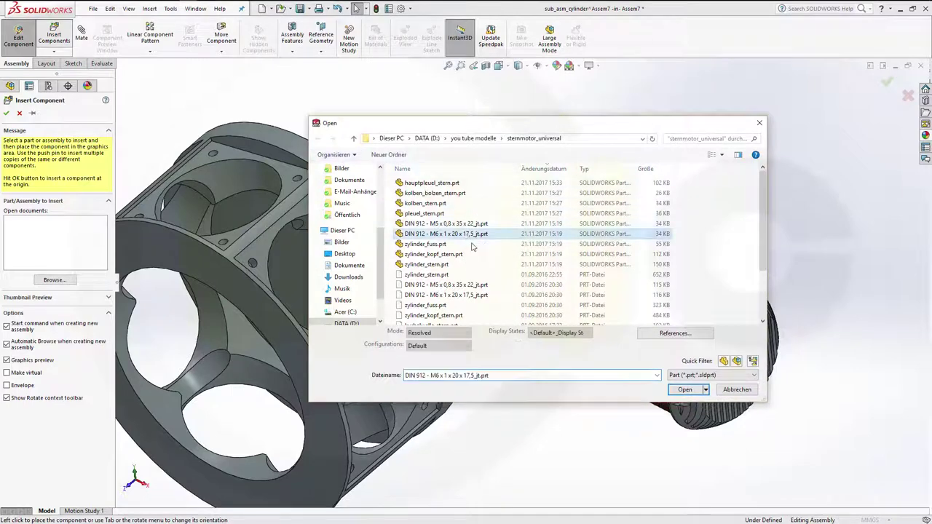
pyautogui.click(685, 394)
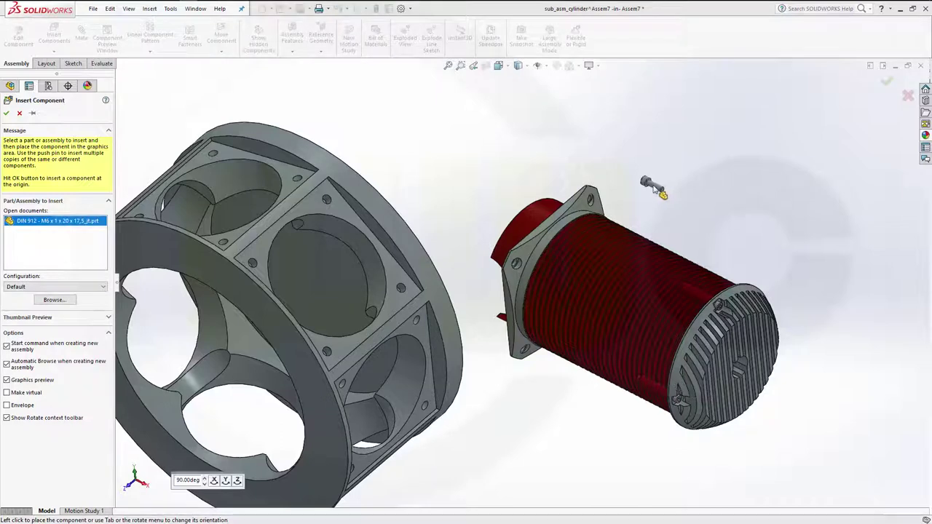
# - Place the M6 bolt and mate its head underside coincident with the flange hole edge
pyautogui.click(690, 226)
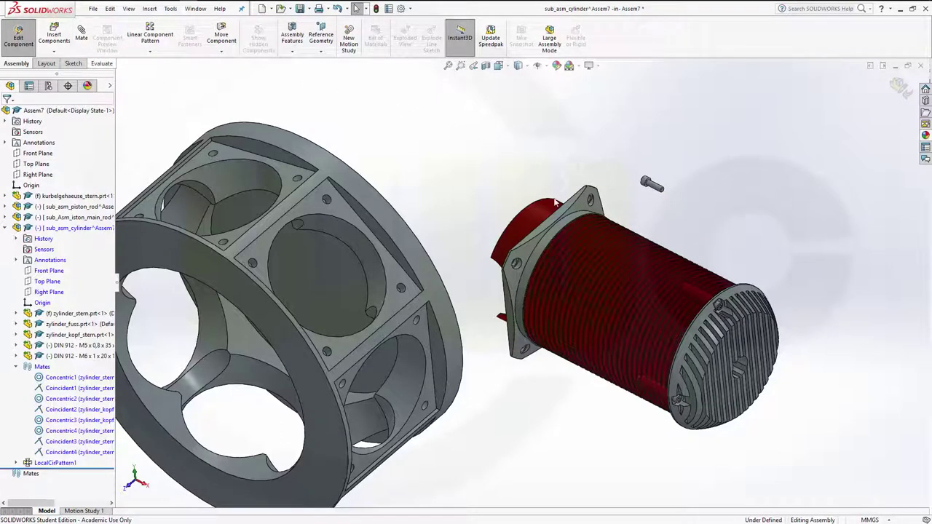
pyautogui.scroll(-3, 657, 194)
pyautogui.scroll(-2, 664, 200)
pyautogui.scroll(-2, 666, 204)
pyautogui.scroll(-2, 651, 212)
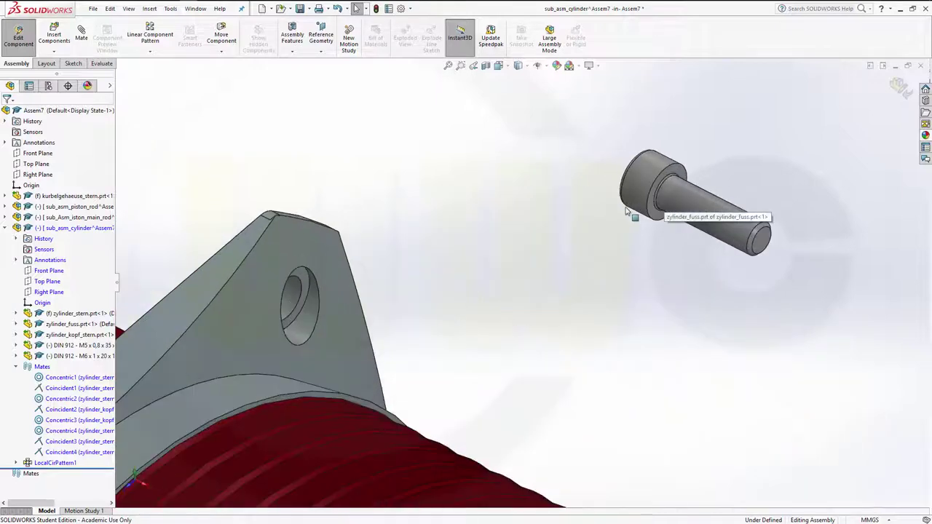
pyautogui.click(656, 217)
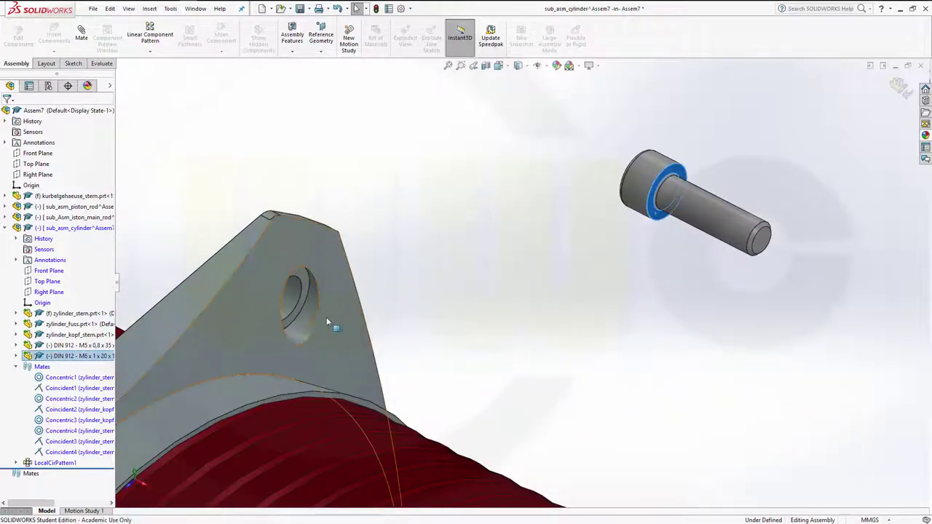
pyautogui.keyDown('ctrl'); pyautogui.click(306, 283); pyautogui.keyUp('ctrl')
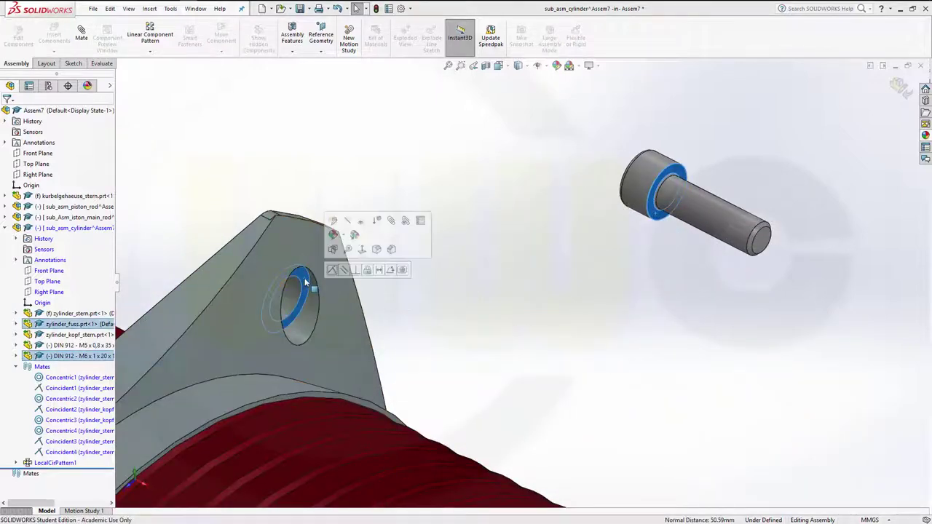
pyautogui.click(332, 270)
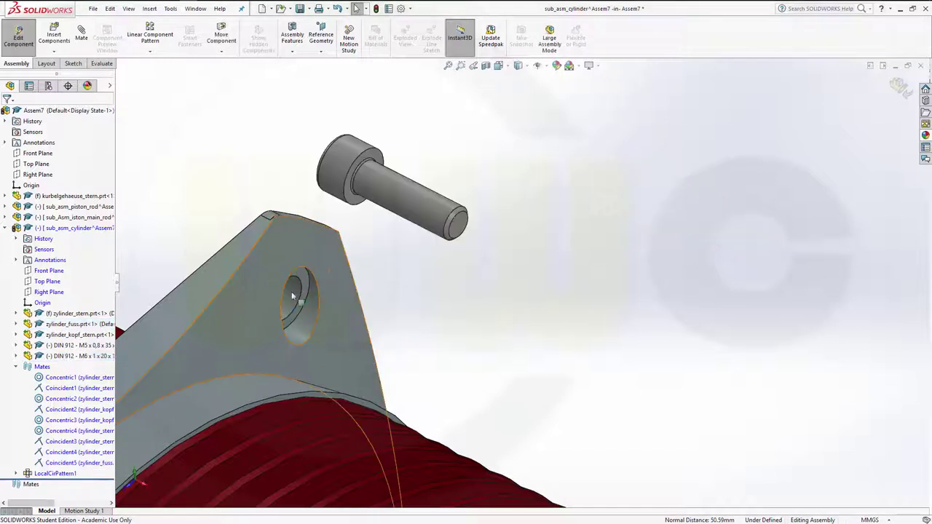
# - Flip the alignment of the new coincident mate
pyautogui.rightClick(62, 466)
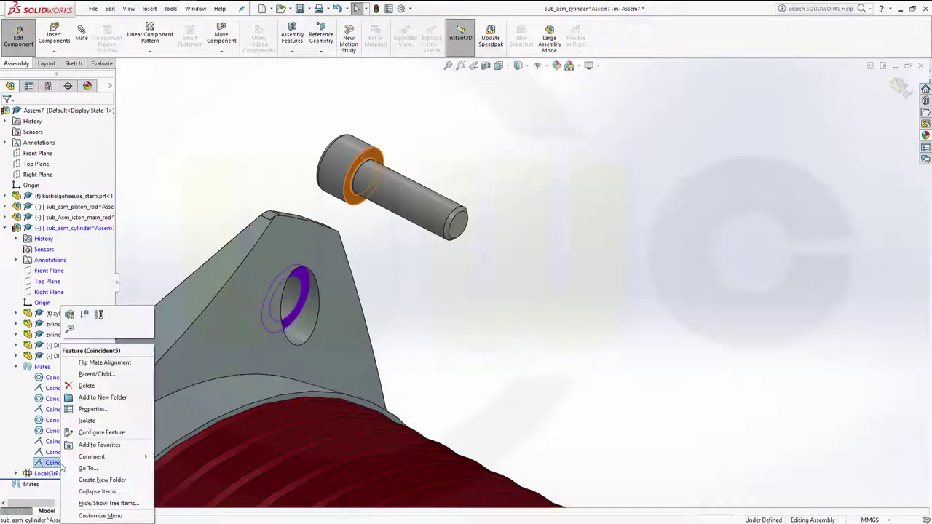
pyautogui.click(146, 364)
pyautogui.click(146, 364)
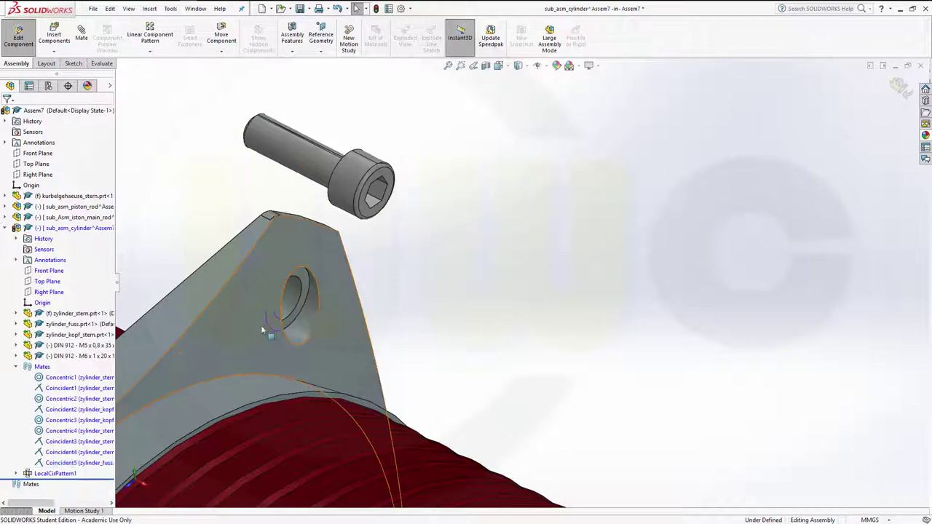
# - Make the bolt's shank concentric with the mounting hole's inner face
pyautogui.click(309, 154)
pyautogui.keyDown('ctrl'); pyautogui.click(294, 290); pyautogui.keyUp('ctrl')
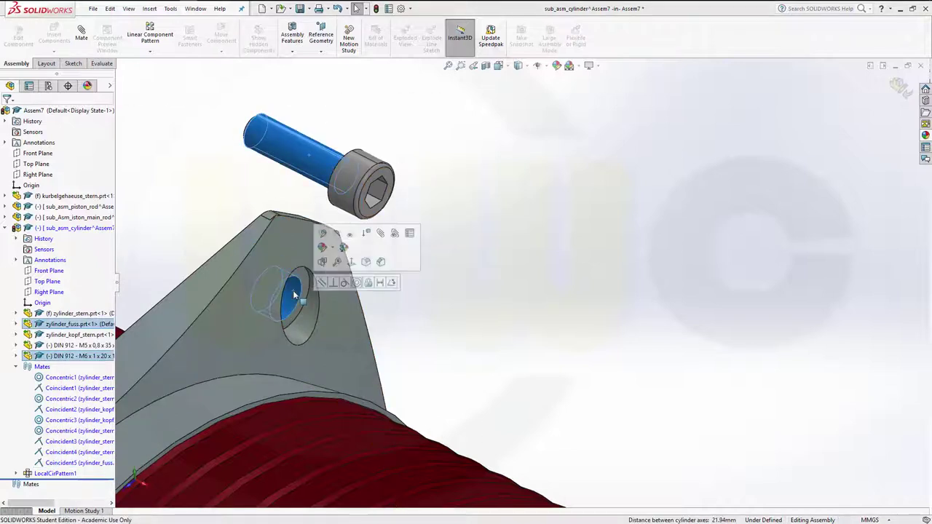
pyautogui.click(356, 282)
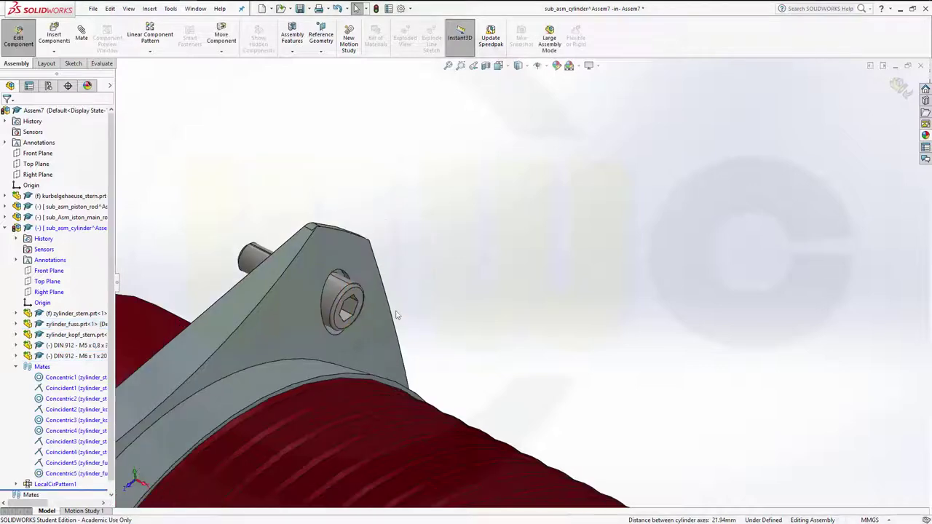
pyautogui.scroll(5, 397, 314)
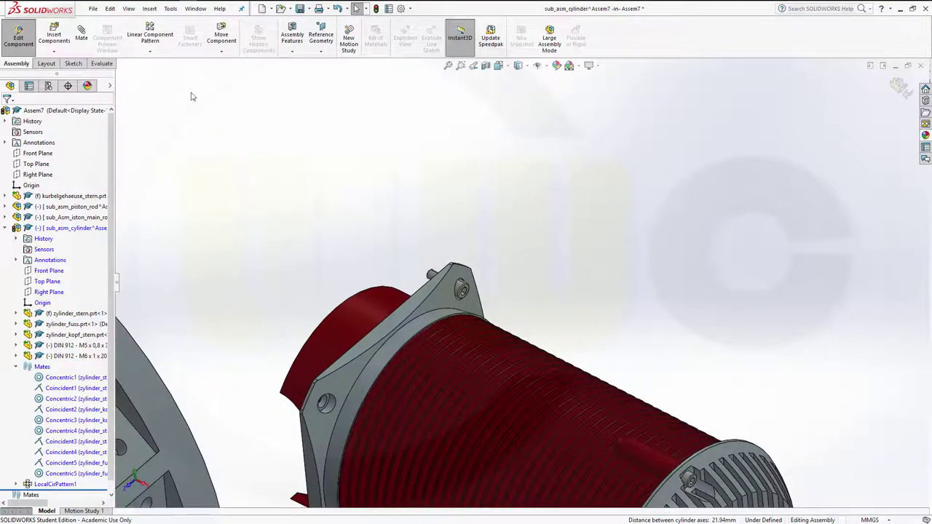
# - Pattern the M6 bolt 4 times around the cylinder's round face as axis
pyautogui.click(150, 51)
pyautogui.click(162, 76)
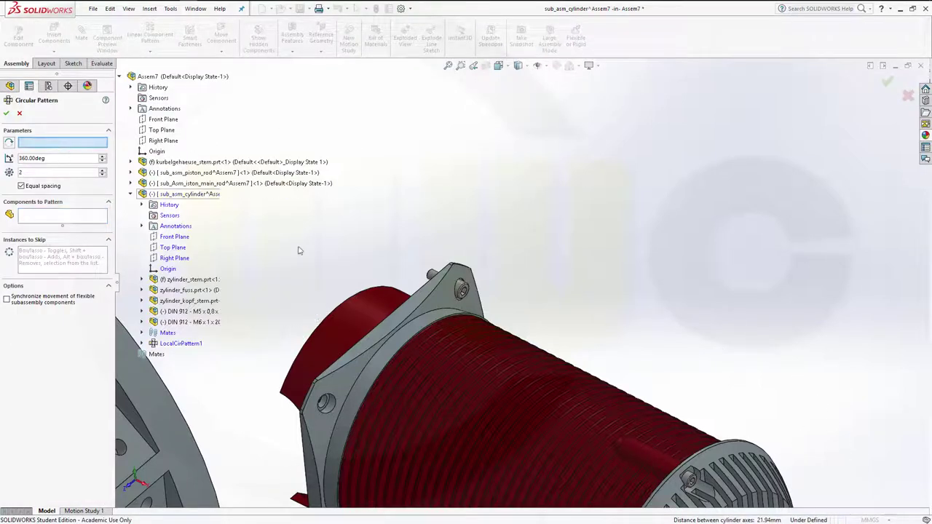
pyautogui.click(352, 329)
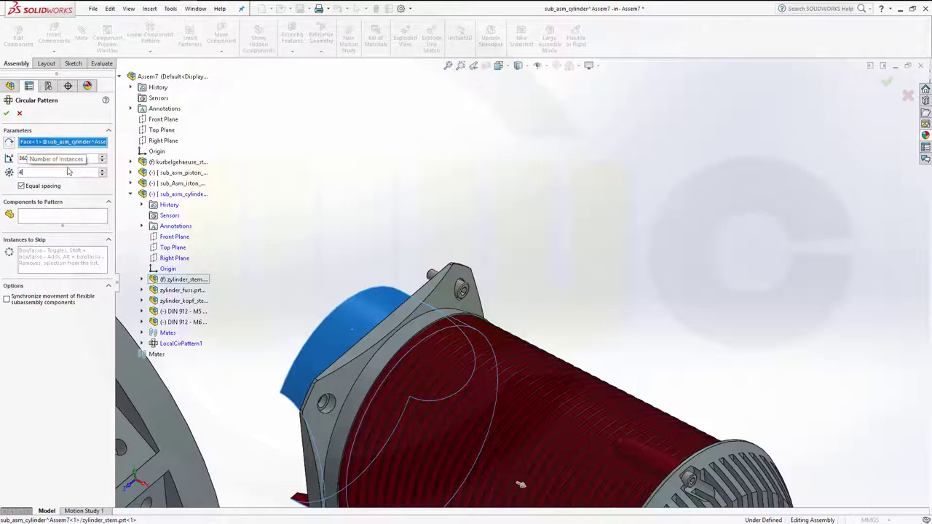
pyautogui.click(37, 218)
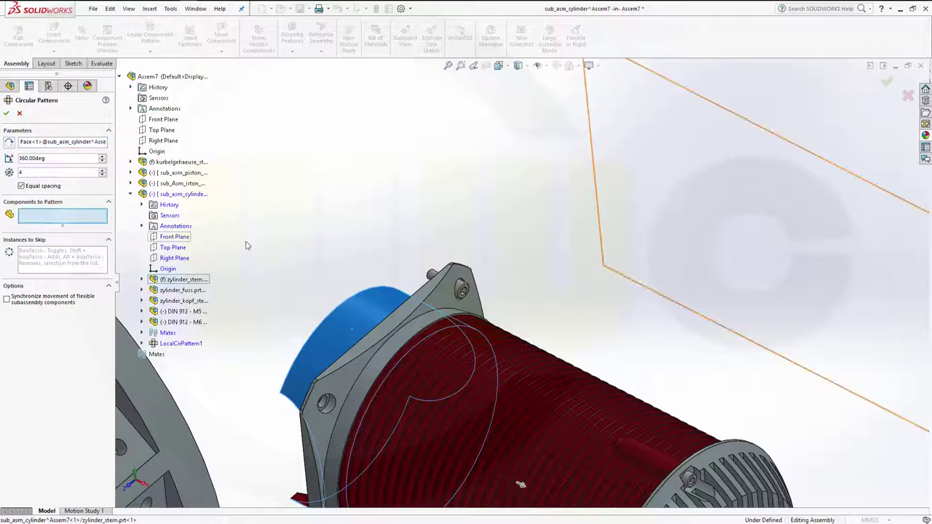
pyautogui.click(457, 288)
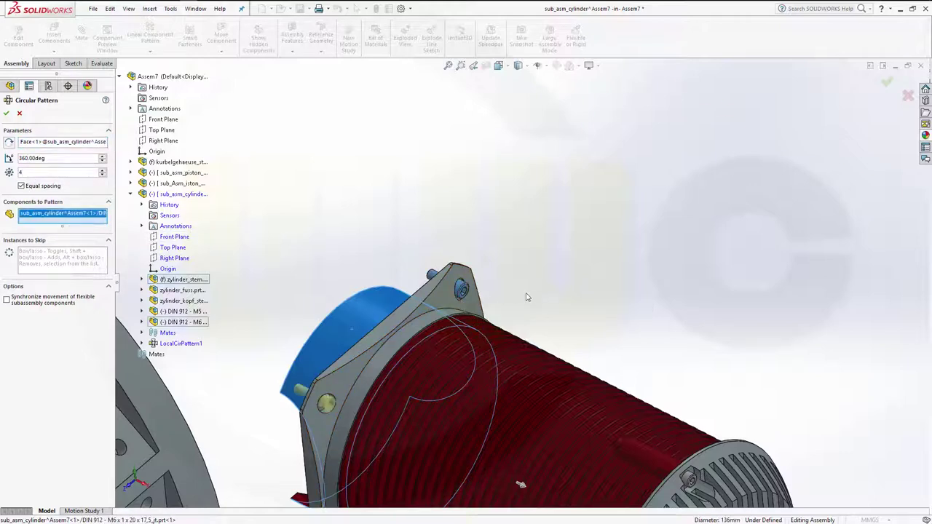
pyautogui.click(8, 114)
pyautogui.press('f')
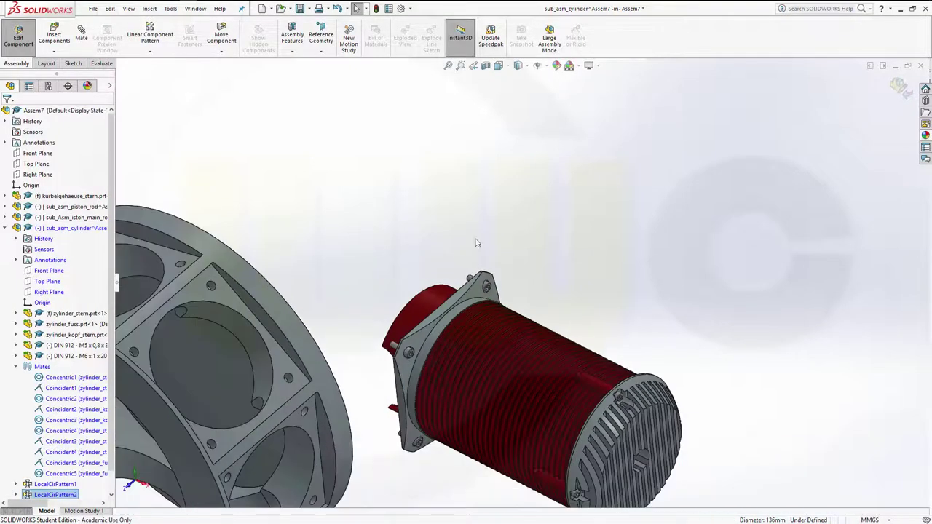
# - Exit editing the cylinder subassembly and collapse its tree entry
pyautogui.click(902, 89)
pyautogui.moveTo(431, 437); pyautogui.dragTo(412, 426, button='middle')
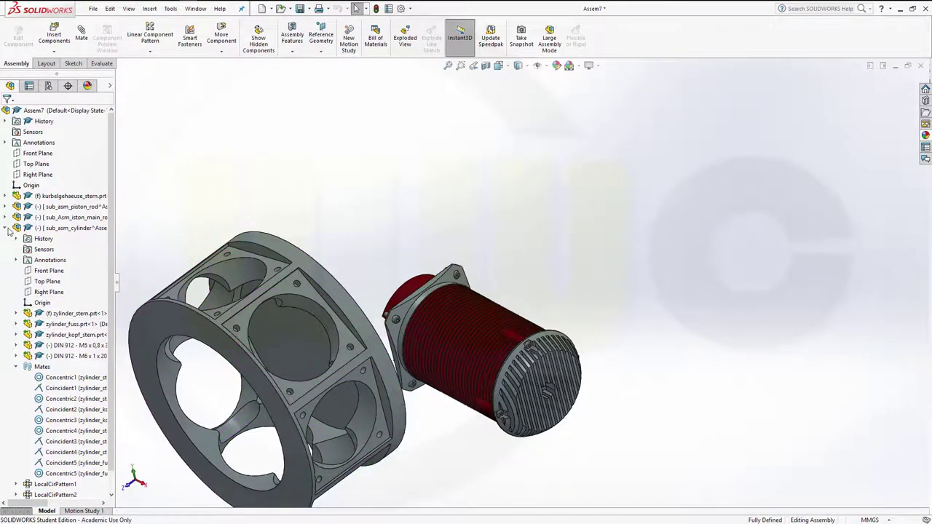
pyautogui.click(6, 228)
pyautogui.moveTo(420, 389)
pyautogui.mouseDown(button='middle')
pyautogui.moveTo(439, 400)
pyautogui.moveTo(437, 412)
pyautogui.mouseUp(button='middle')
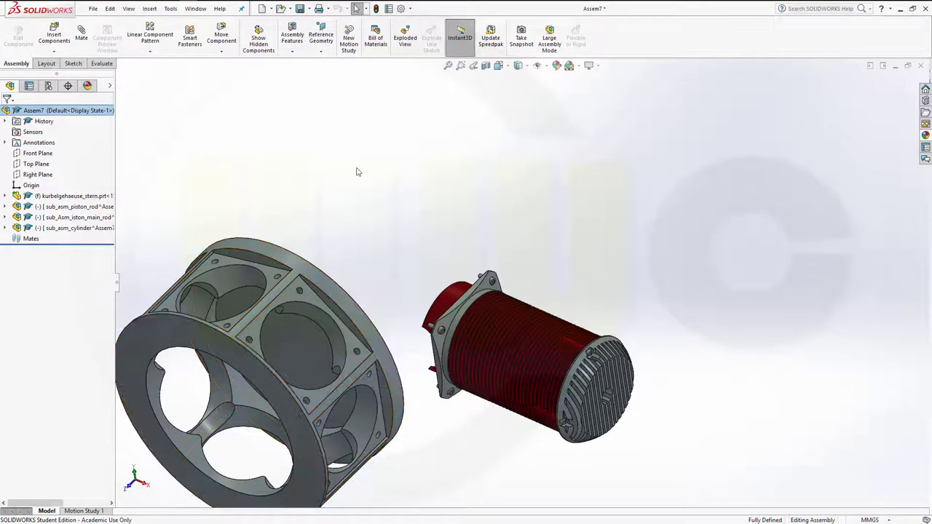
# - Make the cylinder's round face concentric with the housing's cylinder bore
pyautogui.click(331, 321)
pyautogui.moveTo(331, 320); pyautogui.dragTo(410, 322, button='middle')
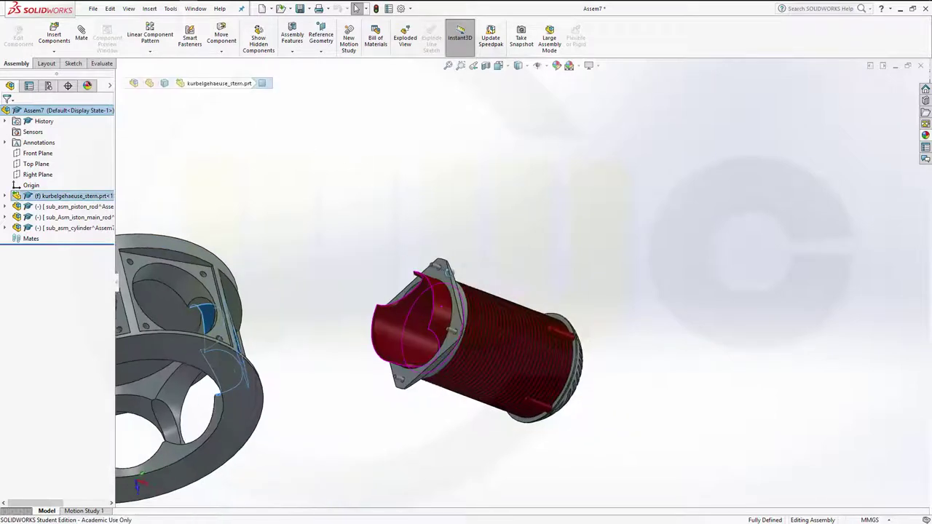
pyautogui.keyDown('ctrl'); pyautogui.click(392, 330); pyautogui.keyUp('ctrl')
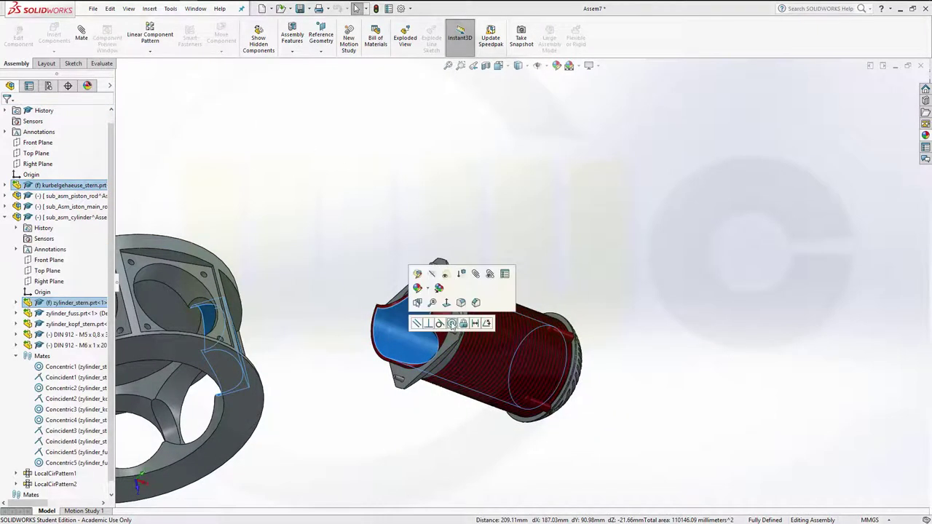
pyautogui.click(452, 325)
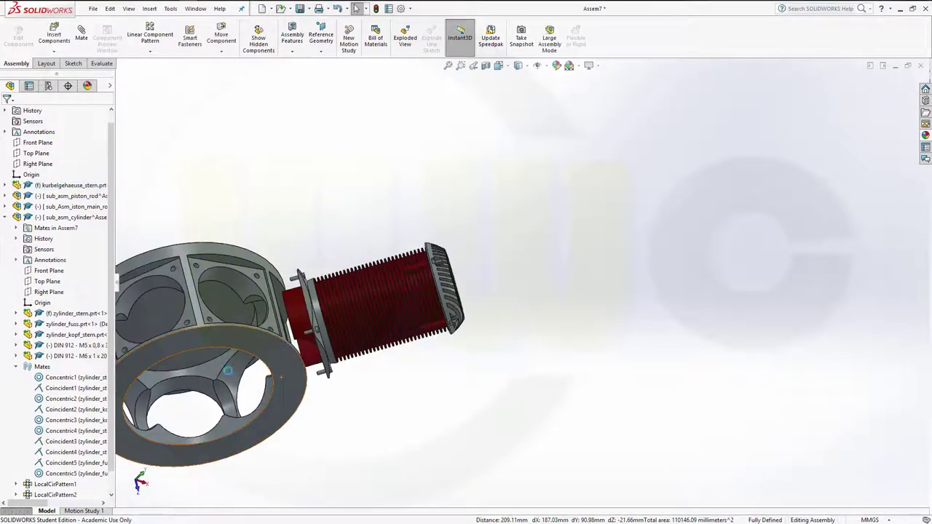
# - Align a cylinder flange bolt concentric with its matching housing hole
pyautogui.moveTo(239, 400); pyautogui.dragTo(287, 380, button='middle')
pyautogui.scroll(-3, 287, 380)
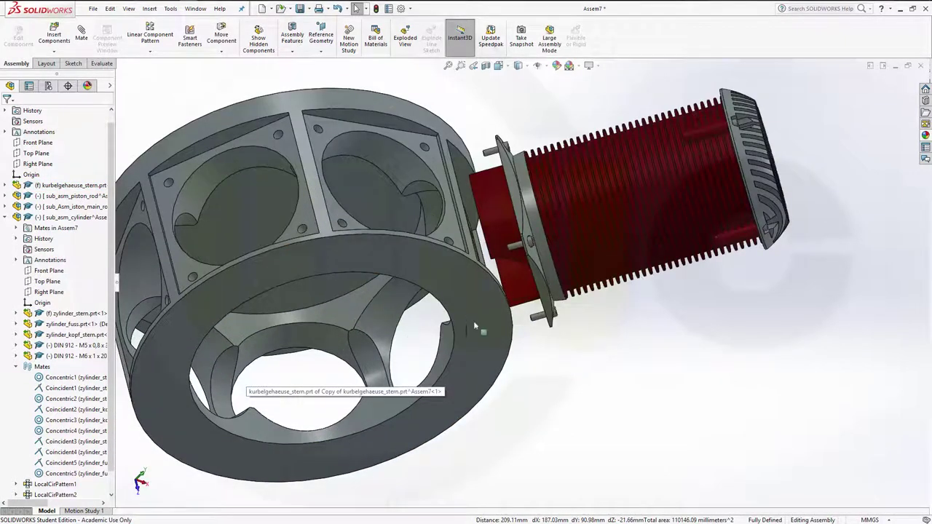
pyautogui.click(513, 255)
pyautogui.moveTo(558, 327); pyautogui.dragTo(520, 339, button='middle')
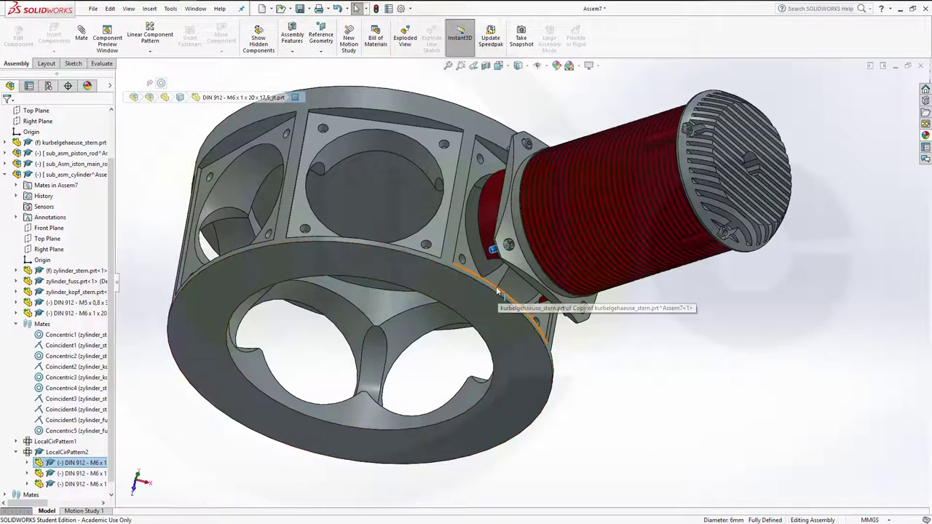
pyautogui.scroll(-2, 488, 161)
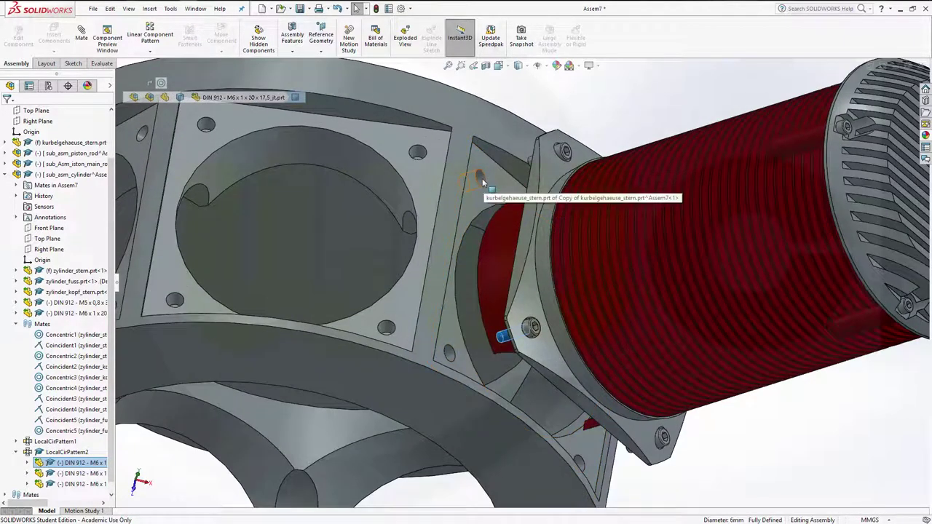
pyautogui.keyDown('ctrl'); pyautogui.click(481, 179); pyautogui.keyUp('ctrl')
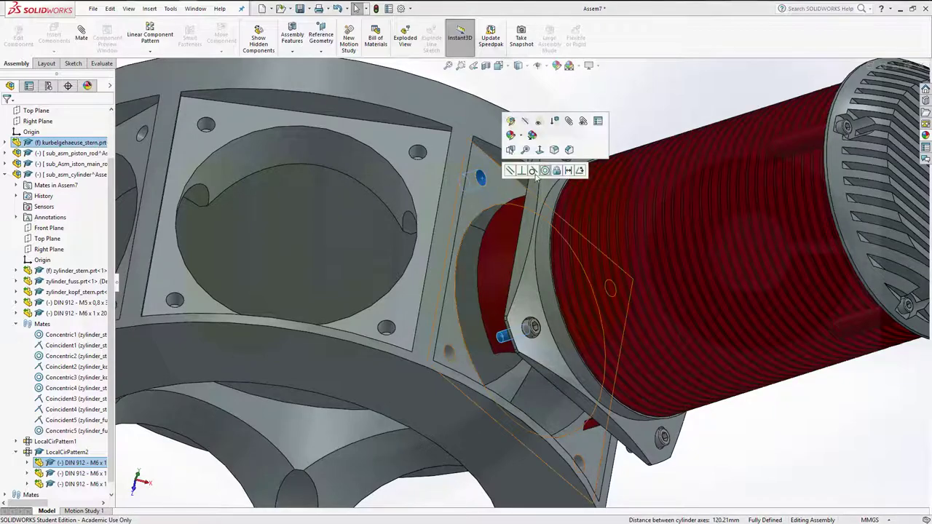
pyautogui.click(545, 169)
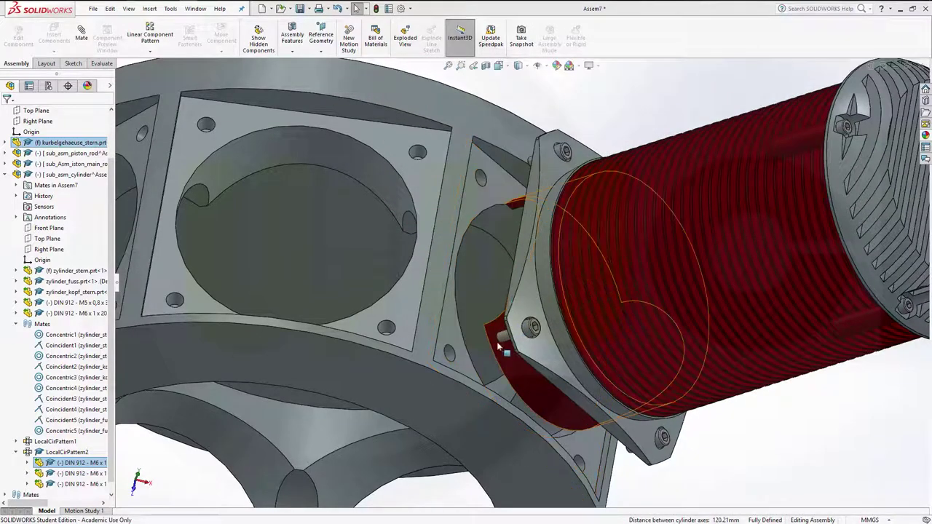
# - Seat the cylinder's mounting flange coincident against the housing's mounting face
pyautogui.moveTo(538, 226)
pyautogui.mouseDown(button='middle')
pyautogui.moveTo(544, 249)
pyautogui.moveTo(510, 197)
pyautogui.mouseUp(button='middle')
pyautogui.click(488, 163)
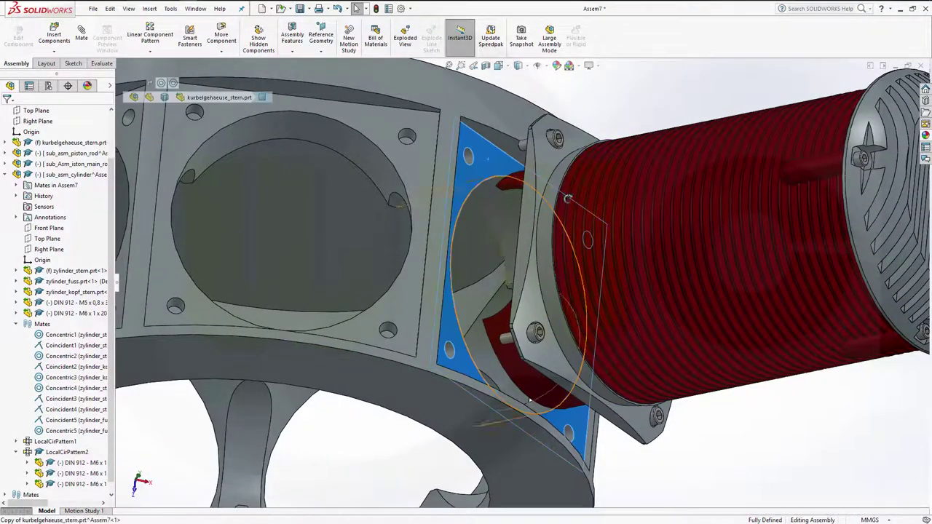
pyautogui.moveTo(488, 163)
pyautogui.mouseDown(button='middle')
pyautogui.moveTo(576, 193)
pyautogui.moveTo(657, 175)
pyautogui.mouseUp(button='middle')
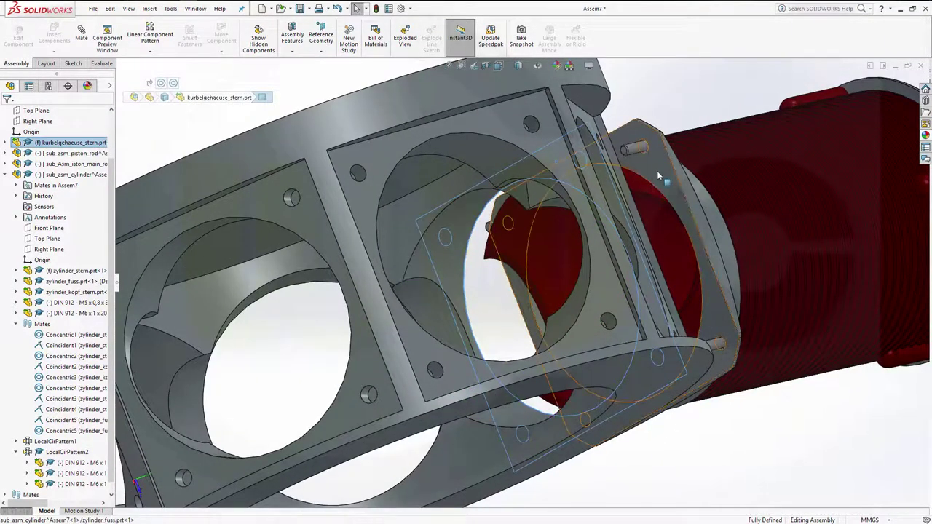
pyautogui.click(657, 171)
pyautogui.click(686, 165)
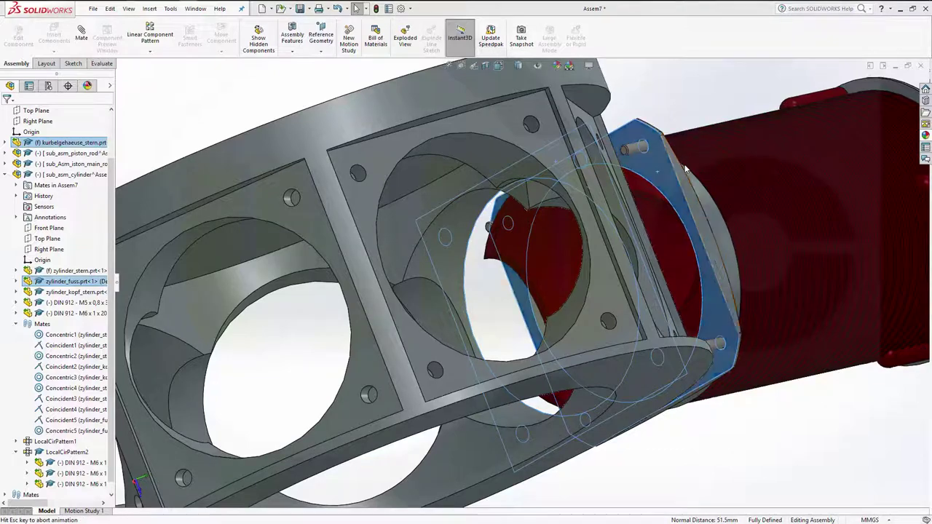
pyautogui.press('Escape')
# - Orbit and zoom to view the whole crankcase with the mounted cylinder
pyautogui.moveTo(681, 182); pyautogui.dragTo(507, 194, button='middle')
pyautogui.scroll(5, 502, 204)
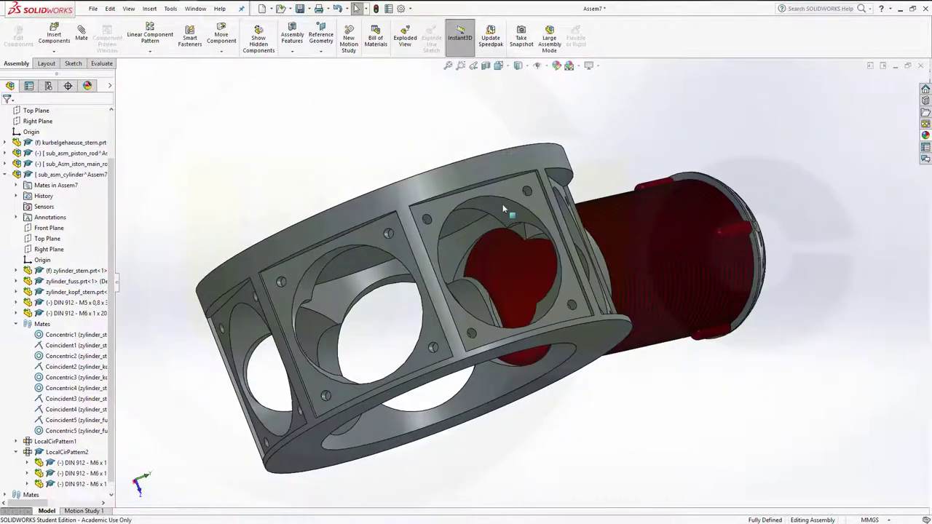
pyautogui.scroll(-3, 503, 204)
pyautogui.moveTo(491, 242); pyautogui.dragTo(462, 221, button='middle')
pyautogui.scroll(-4, 461, 221)
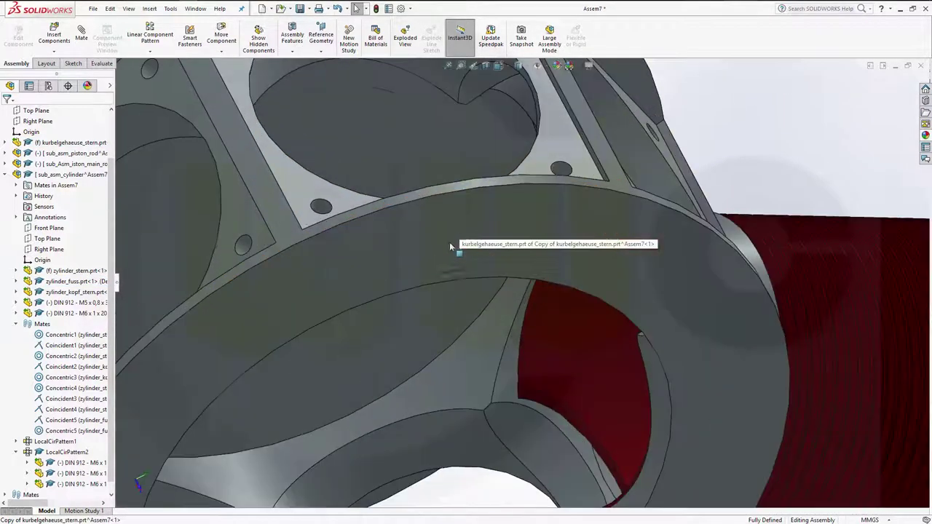
pyautogui.scroll(5, 448, 255)
pyautogui.moveTo(448, 263)
pyautogui.mouseDown(button='middle')
pyautogui.moveTo(423, 188)
pyautogui.moveTo(318, 202)
pyautogui.moveTo(354, 265)
pyautogui.moveTo(269, 306)
pyautogui.moveTo(308, 347)
pyautogui.moveTo(308, 370)
pyautogui.mouseUp(button='middle')
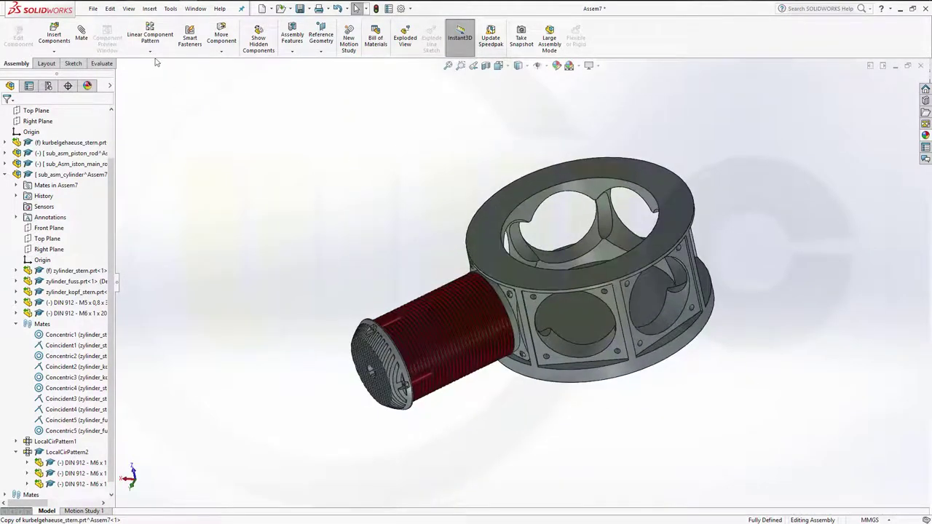
# - Start a circular component pattern about the crankcase ring face with 7 instances
pyautogui.click(151, 51)
pyautogui.click(167, 75)
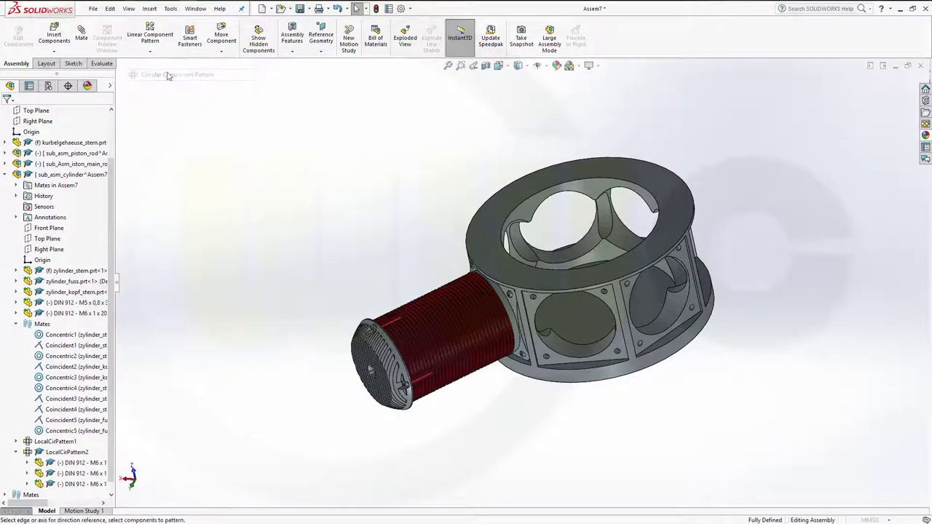
pyautogui.click(66, 147)
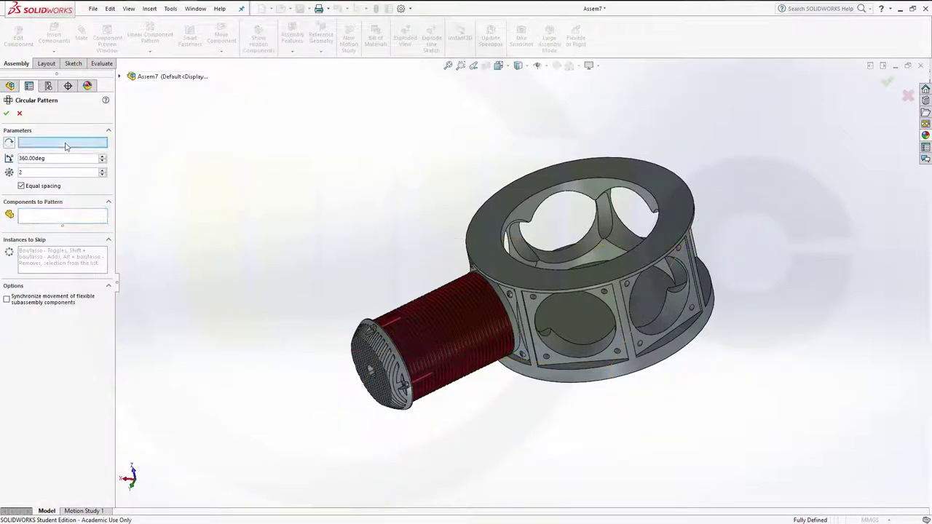
pyautogui.click(611, 376)
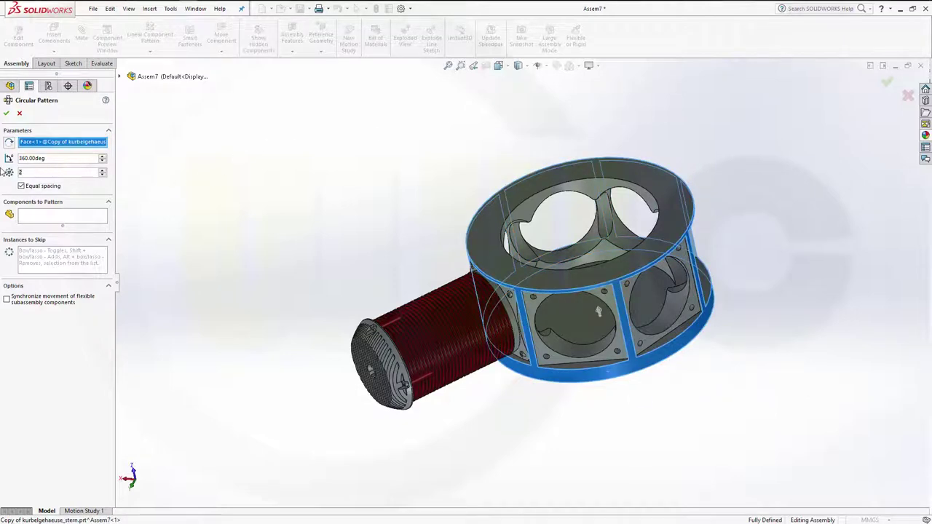
pyautogui.click(102, 169)
pyautogui.click(102, 169)
pyautogui.click(102, 169)
pyautogui.click(102, 169)
pyautogui.click(102, 169)
pyautogui.click(35, 175)
# - Select sub_asm_cylinder as the component to repeat and confirm the pattern
pyautogui.click(38, 218)
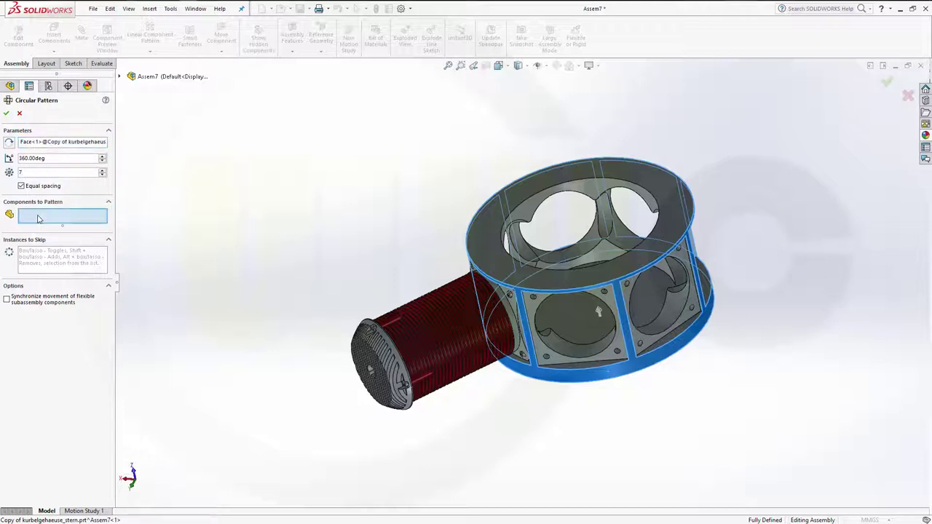
pyautogui.click(120, 78)
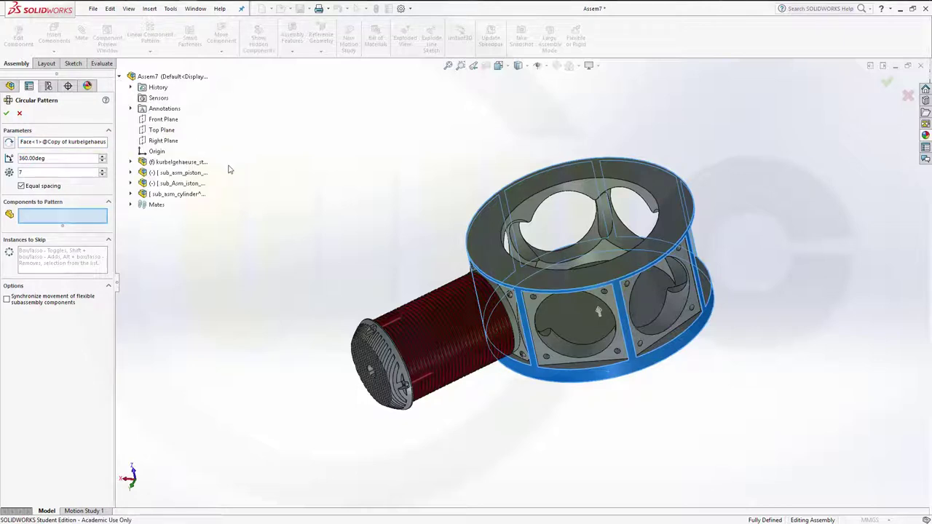
pyautogui.click(202, 194)
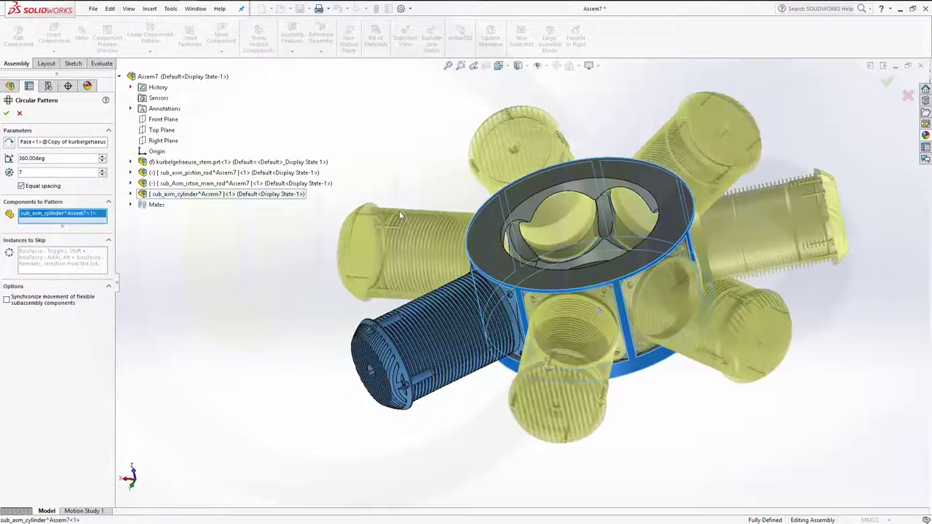
pyautogui.click(6, 114)
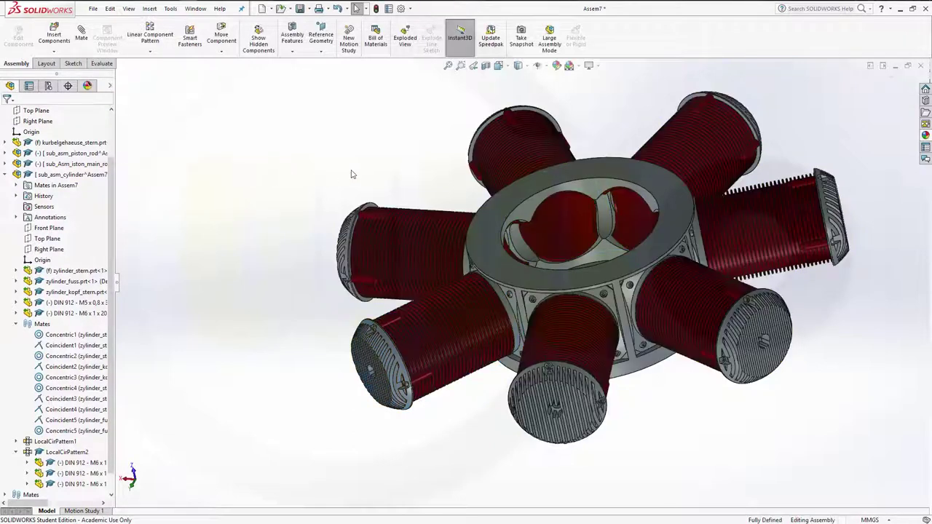
# - Hide the LocalCirPattern1 patterned copies
pyautogui.moveTo(377, 182); pyautogui.dragTo(410, 124, button='middle')
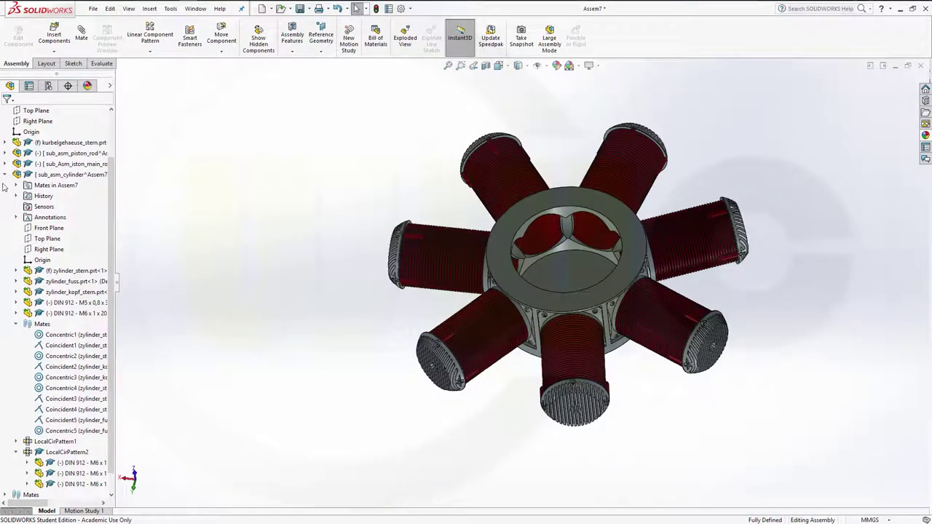
pyautogui.click(5, 175)
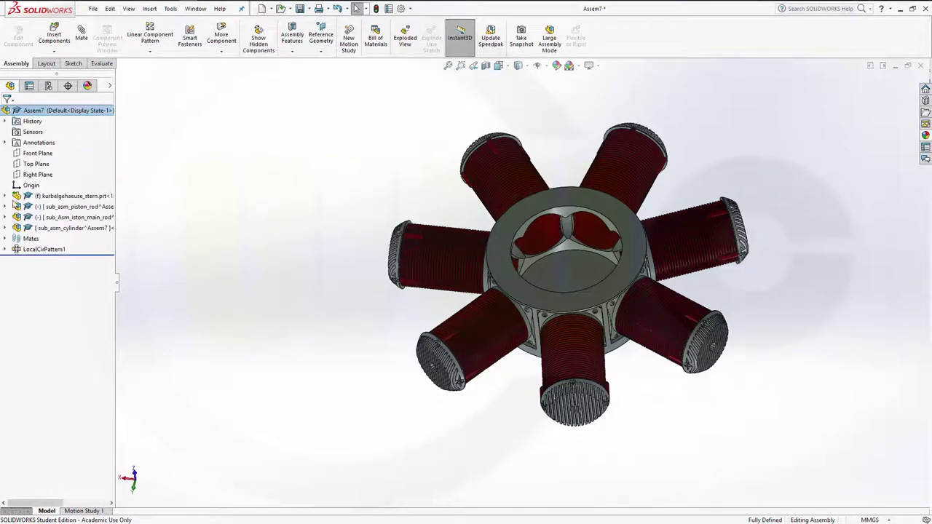
pyautogui.rightClick(30, 249)
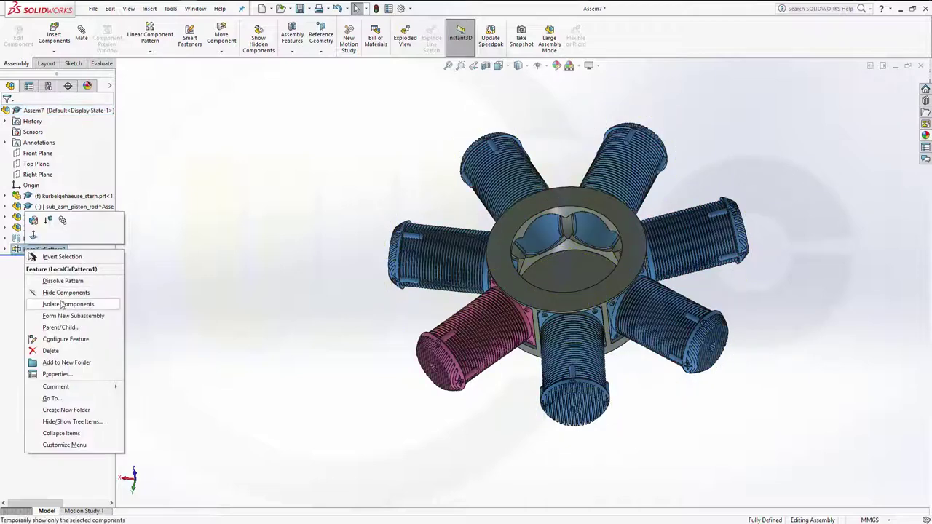
pyautogui.click(64, 292)
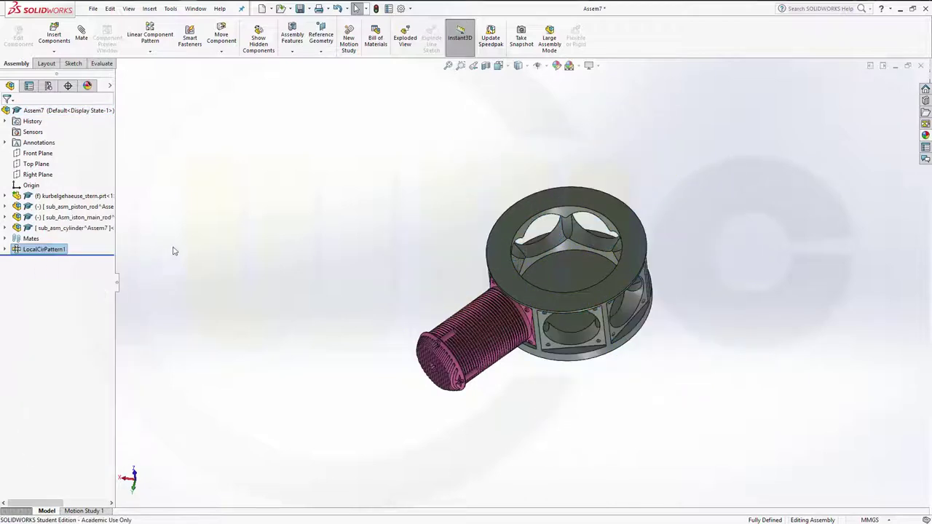
pyautogui.click(208, 223)
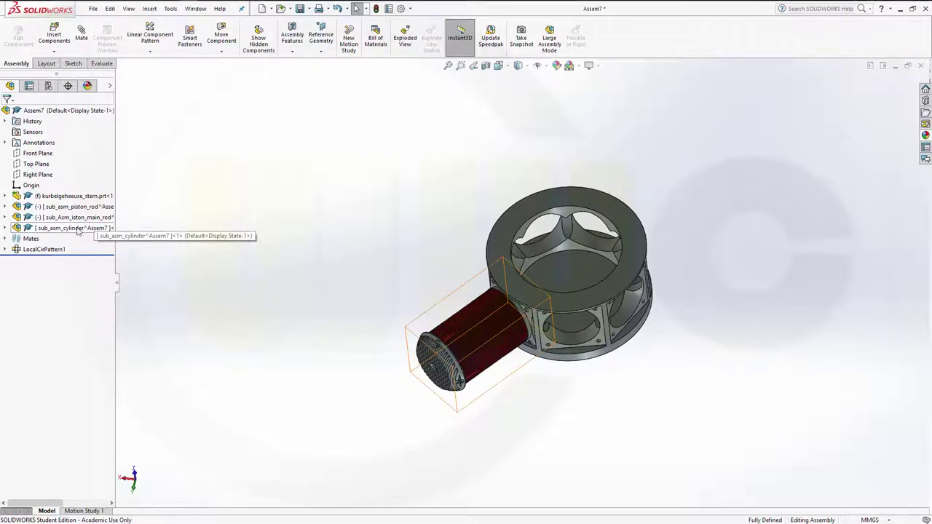
# - Hide the original sub_asm_cylinder and edit sub_asm_piston_rod in context
pyautogui.click(77, 229)
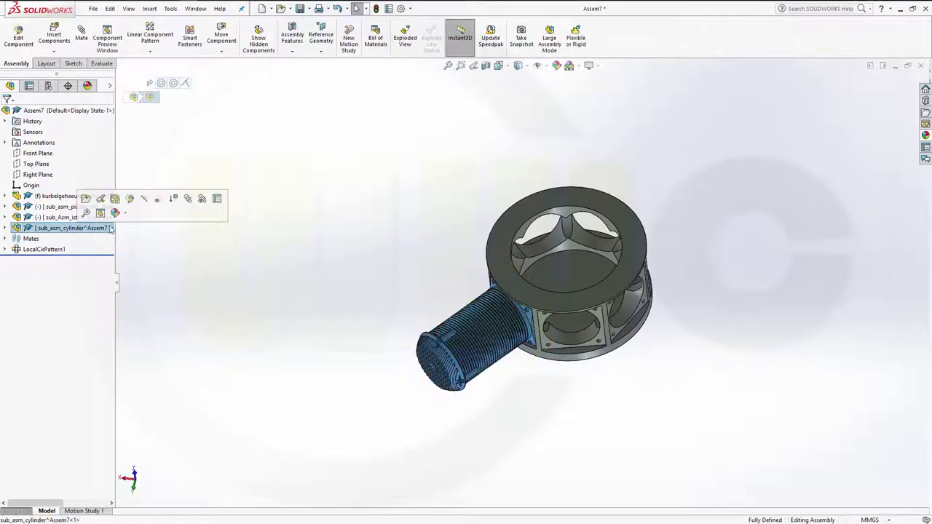
pyautogui.click(145, 204)
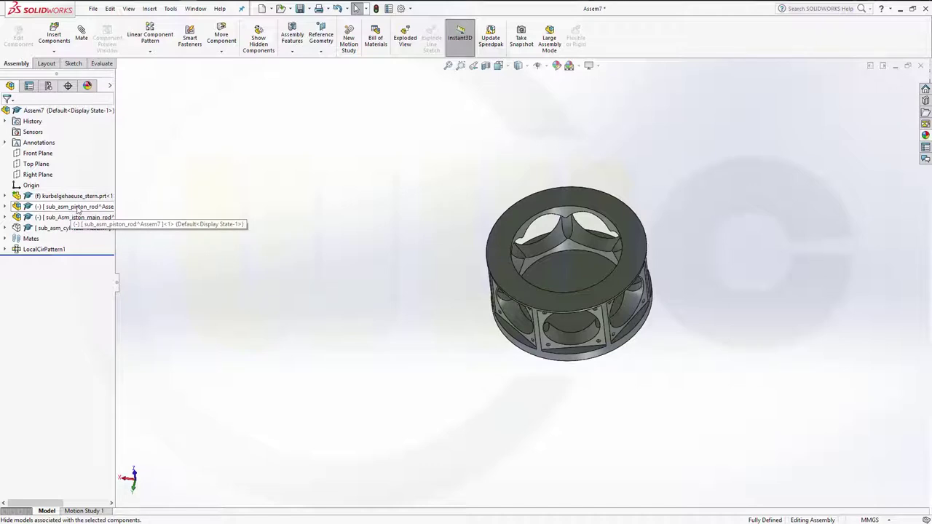
pyautogui.click(78, 208)
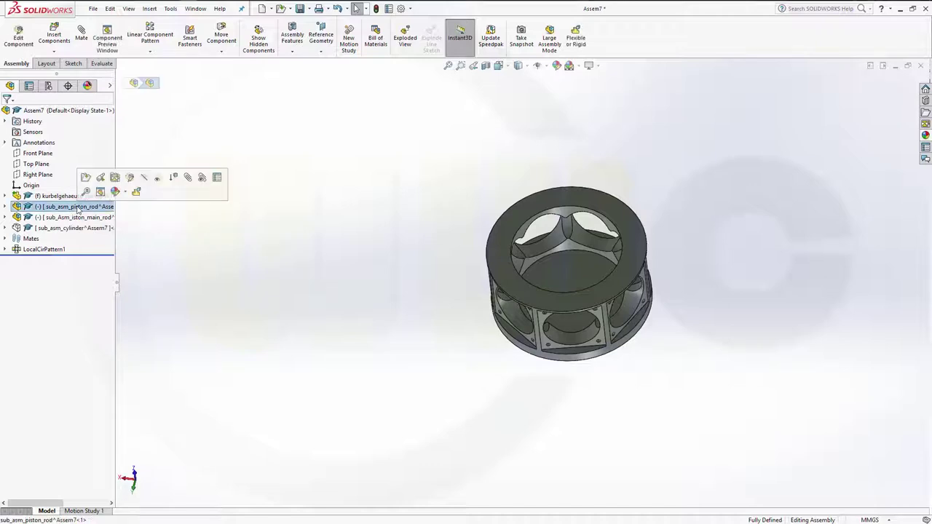
pyautogui.click(130, 179)
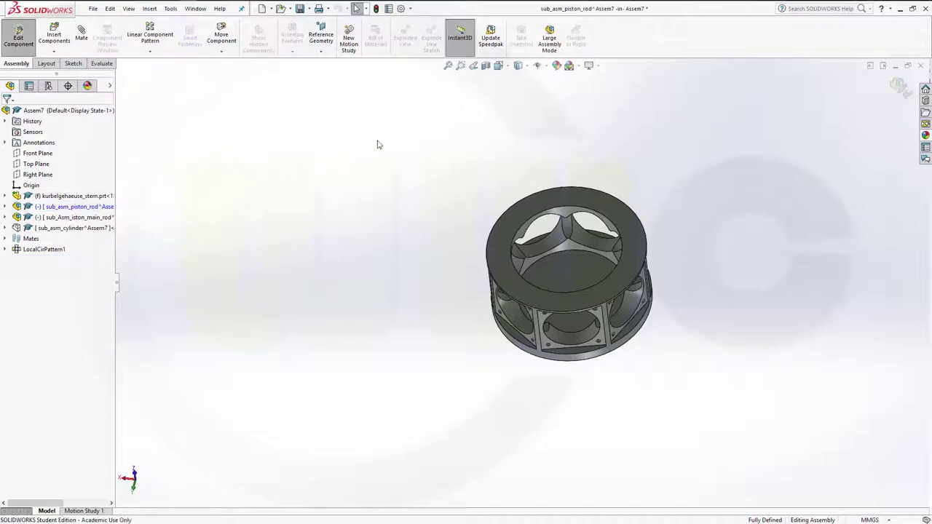
# - Insert kolben_stern.prt and place the piston to the left of the crankcase
pyautogui.press('z')
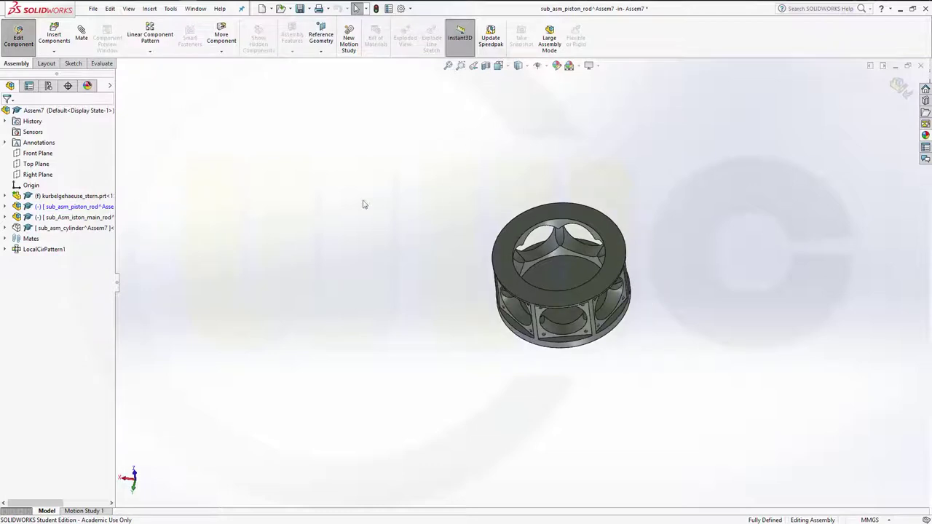
pyautogui.click(54, 36)
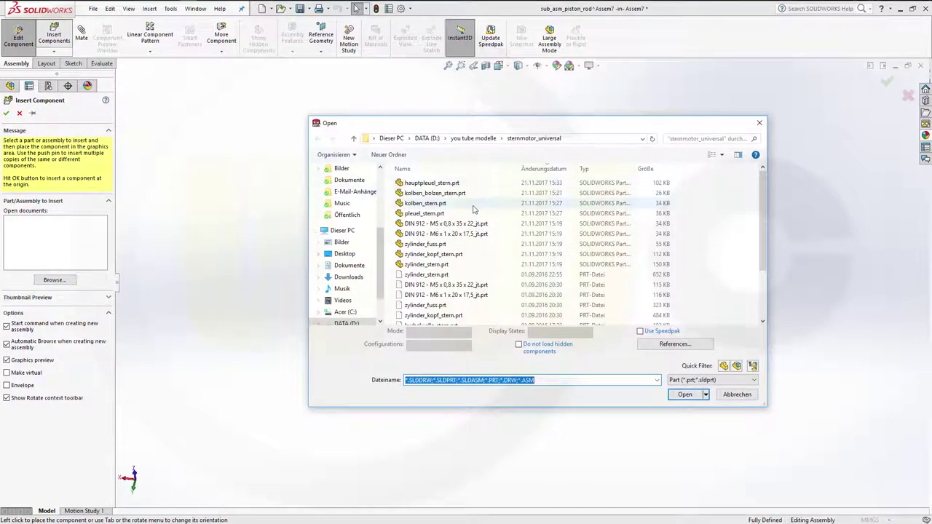
pyautogui.click(437, 204)
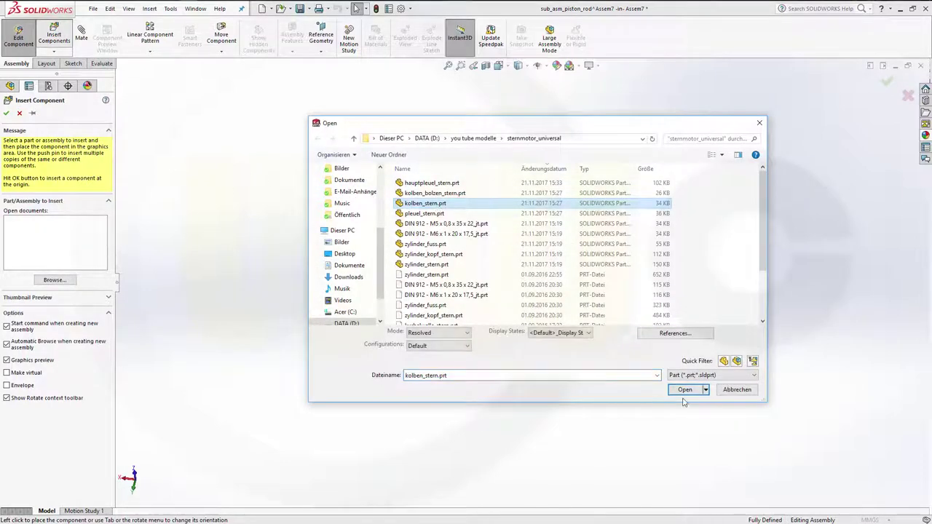
pyautogui.click(685, 392)
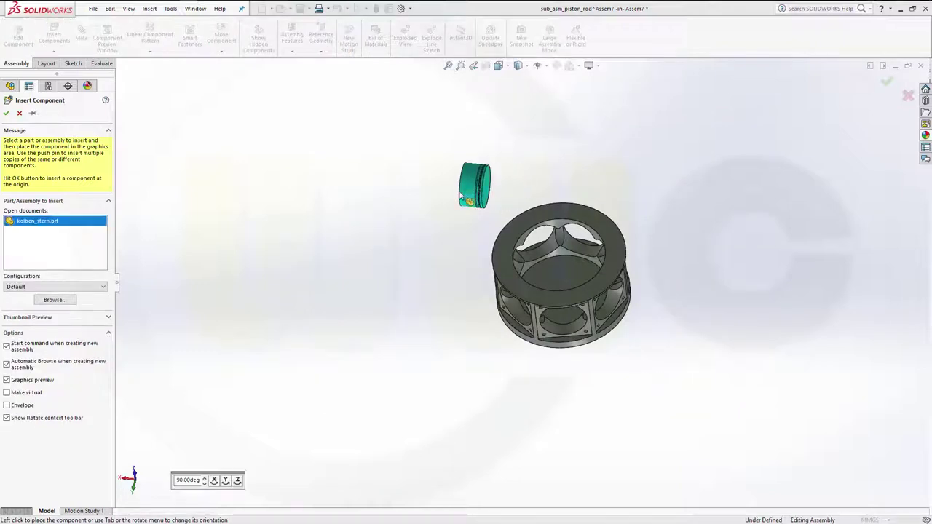
pyautogui.click(204, 165)
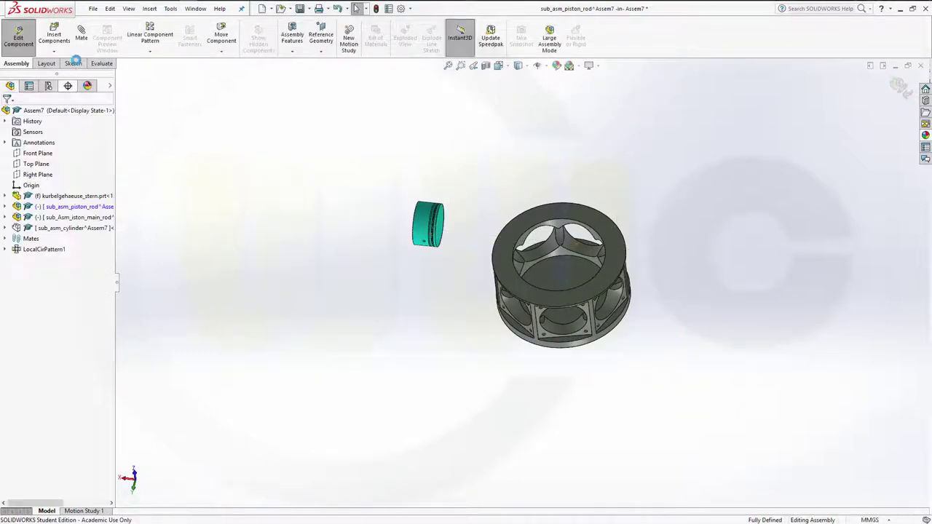
# - Insert the connecting rod pleuel_stern.prt, placing it above the piston
pyautogui.click(50, 34)
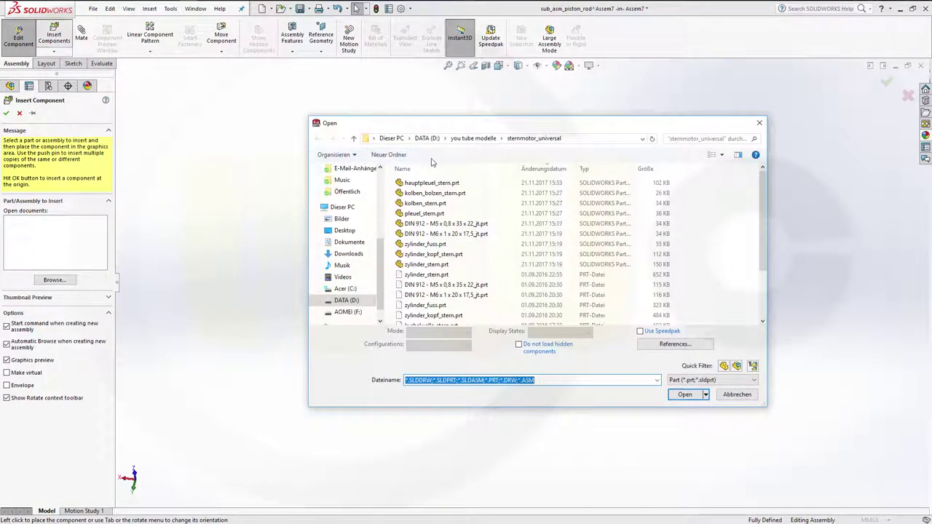
pyautogui.click(430, 214)
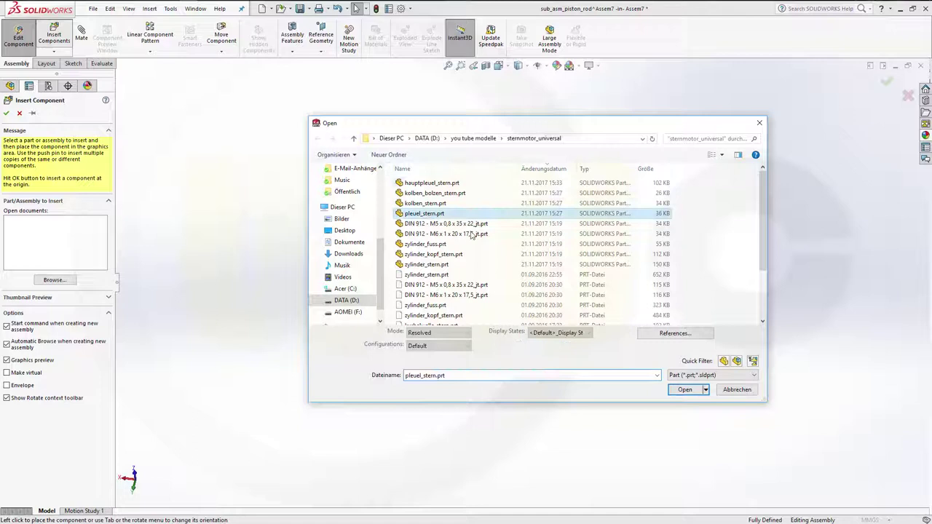
pyautogui.click(684, 394)
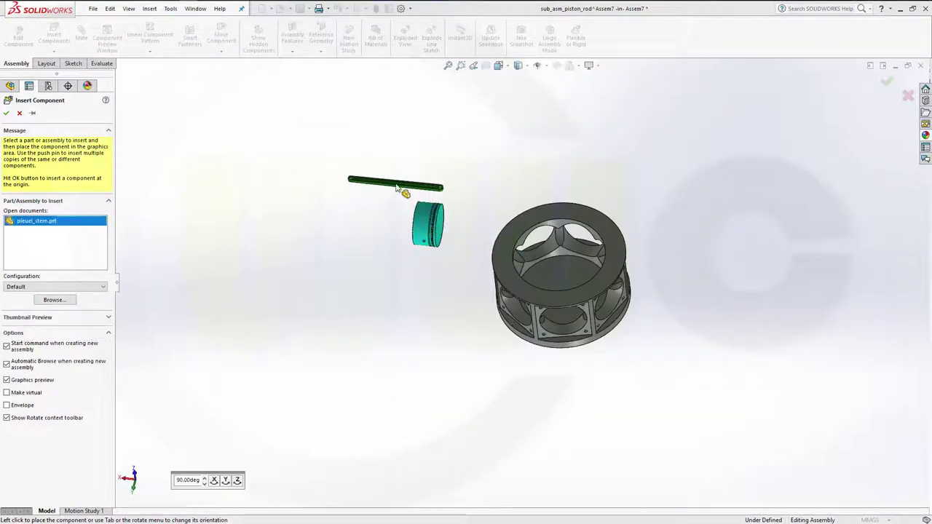
pyautogui.click(399, 188)
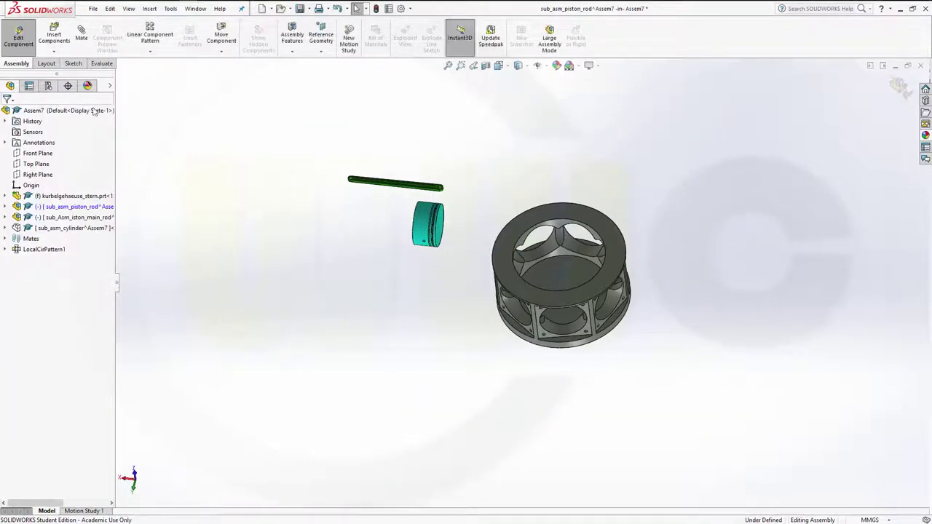
# - Insert the piston pin kolben_bolzen_stern.prt, placing it below the piston
pyautogui.click(56, 35)
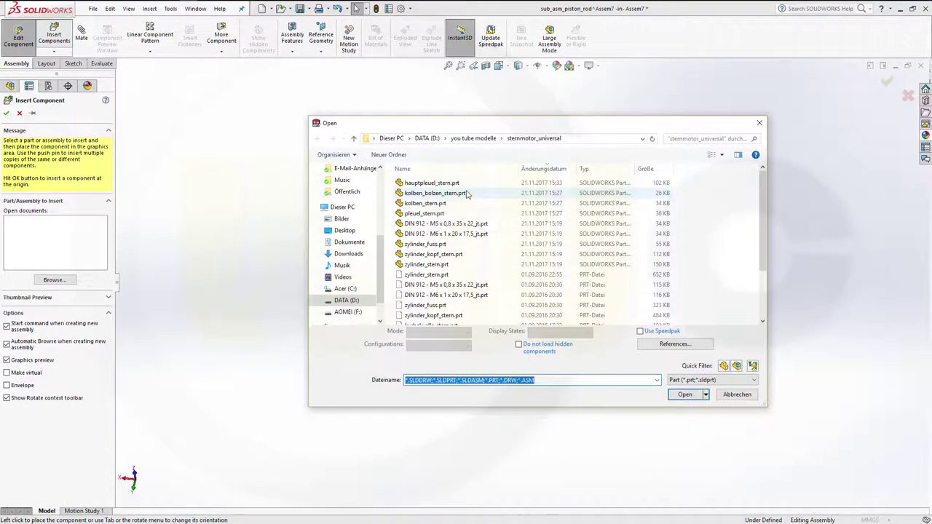
pyautogui.click(445, 195)
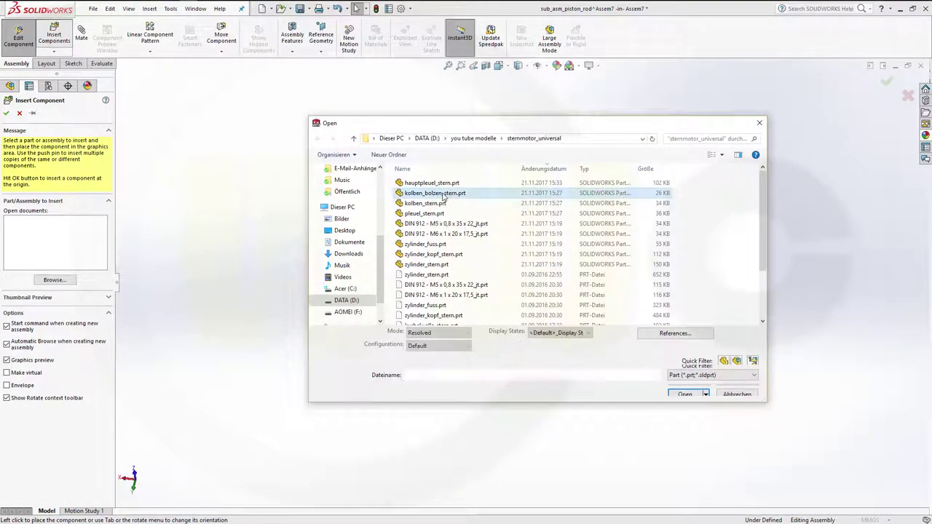
pyautogui.click(689, 394)
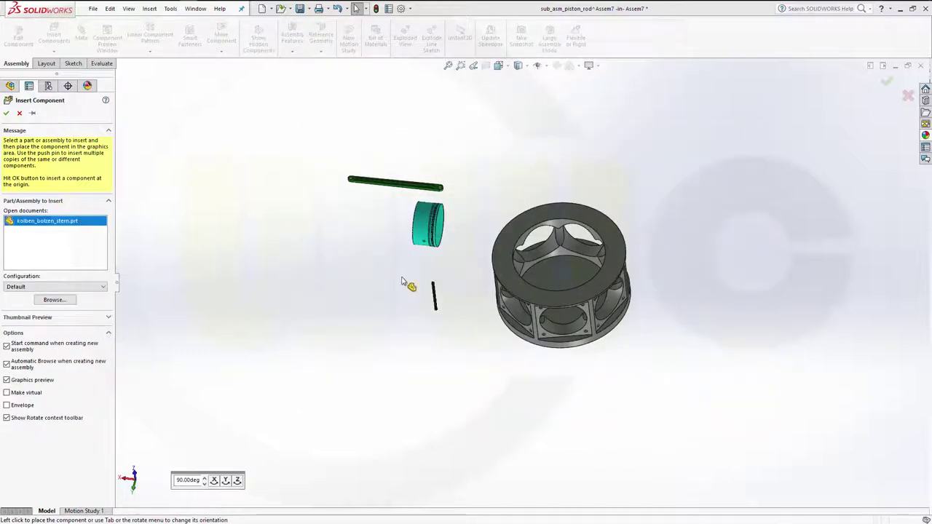
pyautogui.click(386, 247)
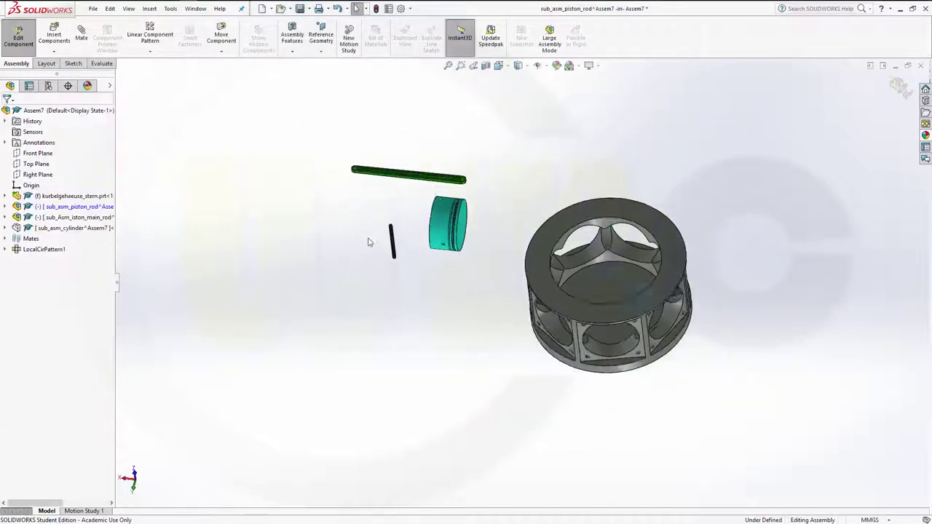
# - Mate the piston pin concentric with the connecting rod's small-end hole
pyautogui.scroll(-5, 357, 259)
pyautogui.scroll(-3, 514, 279)
pyautogui.scroll(2, 511, 282)
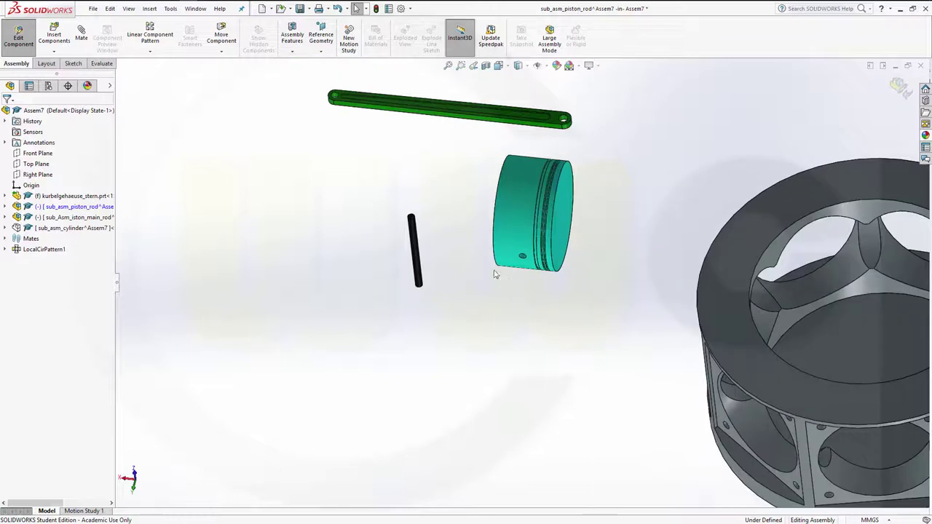
pyautogui.click(417, 265)
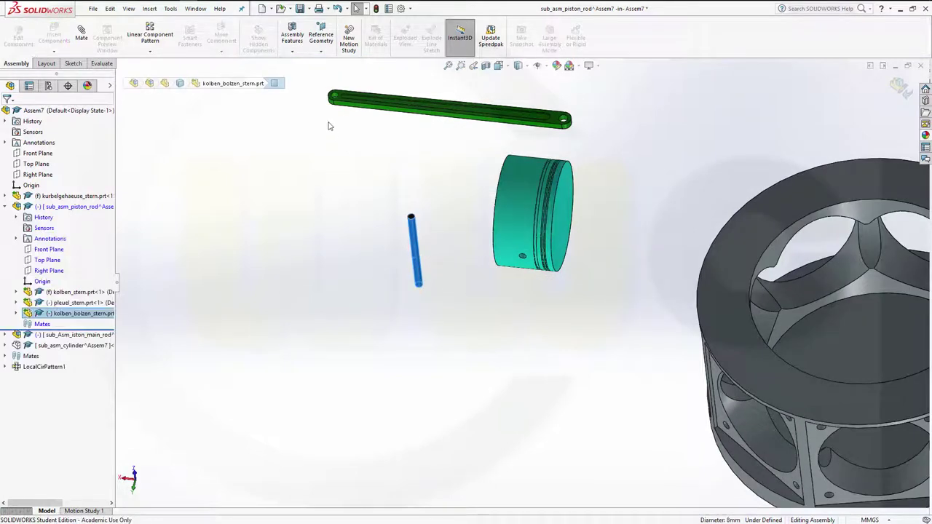
pyautogui.scroll(-2, 323, 92)
pyautogui.scroll(-3, 323, 92)
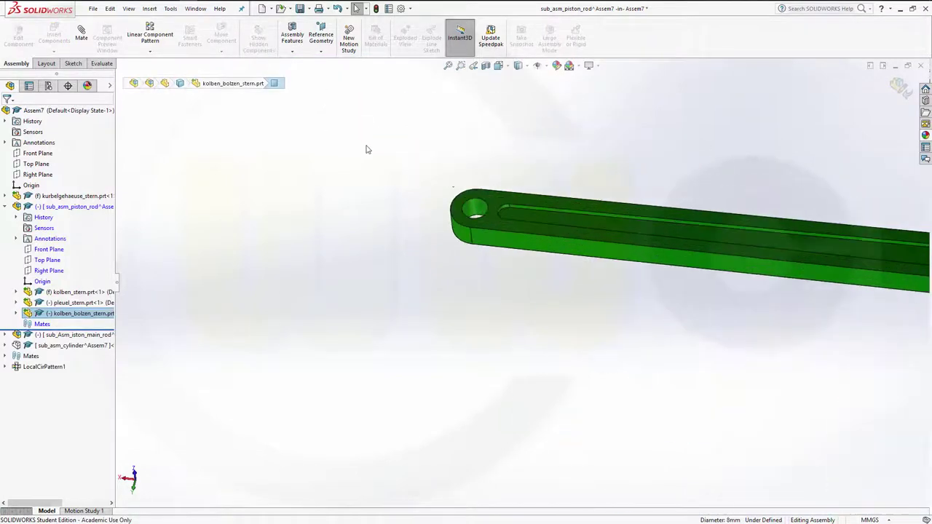
pyautogui.keyDown('ctrl'); pyautogui.click(474, 210); pyautogui.keyUp('ctrl')
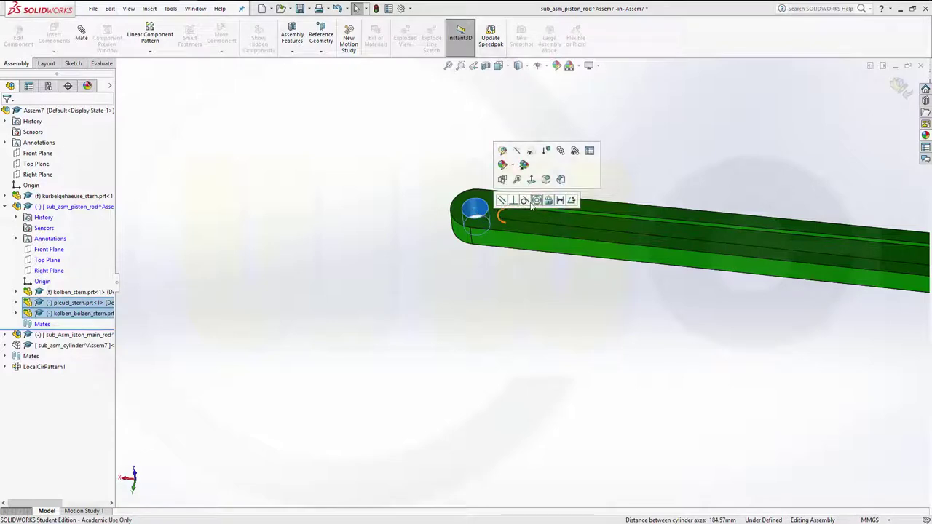
pyautogui.click(537, 201)
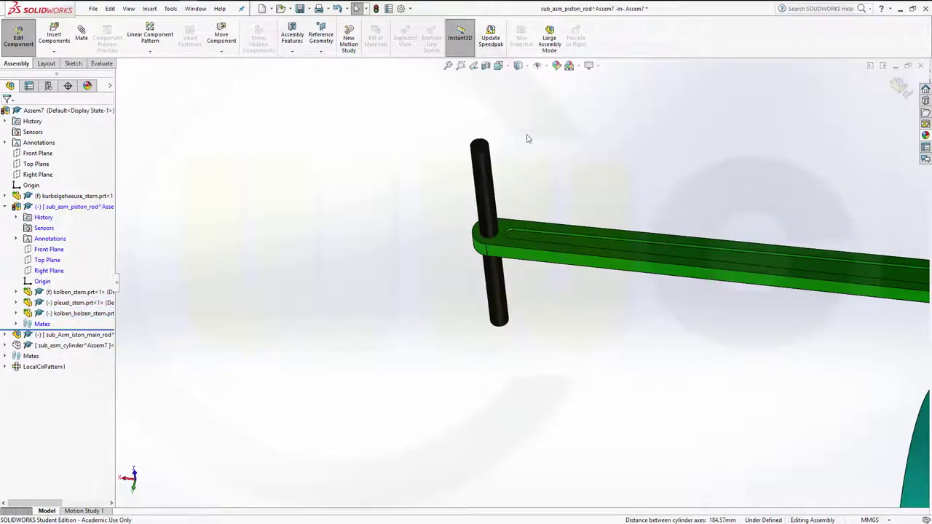
# - Inspect the pin in the rod, selecting pin and rod faces, then show the hidden piston again
pyautogui.moveTo(515, 155)
pyautogui.mouseDown(button='middle')
pyautogui.moveTo(528, 173)
pyautogui.moveTo(490, 181)
pyautogui.mouseUp(button='middle')
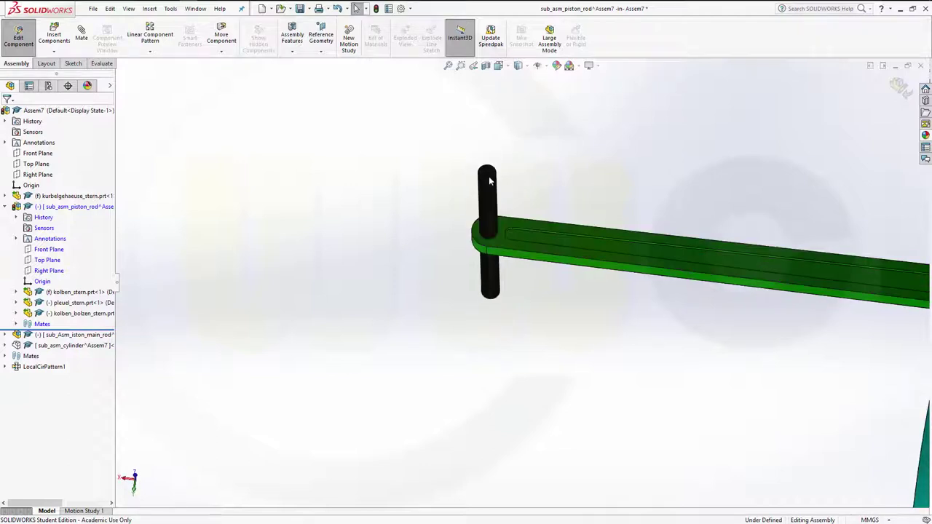
pyautogui.moveTo(550, 196); pyautogui.dragTo(526, 194, button='middle')
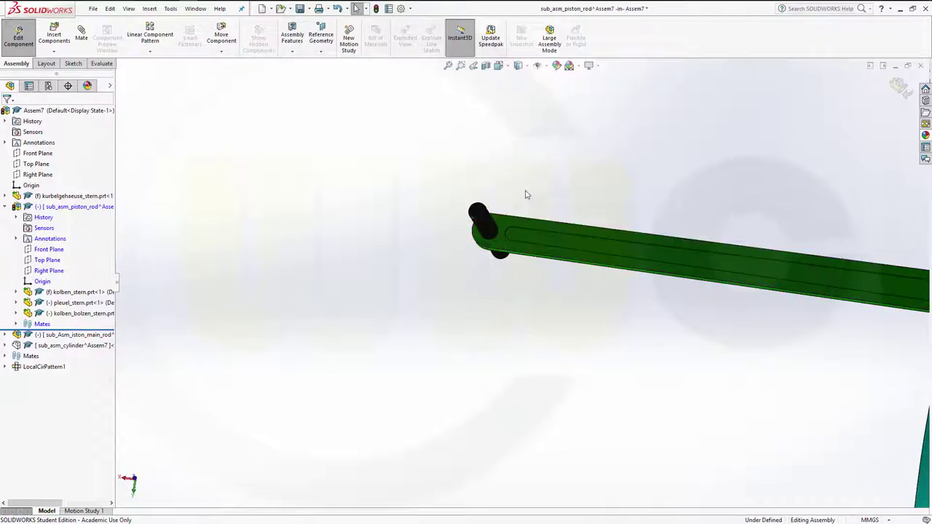
pyautogui.click(478, 211)
pyautogui.moveTo(545, 294)
pyautogui.mouseDown(button='middle')
pyautogui.moveTo(554, 277)
pyautogui.moveTo(523, 164)
pyautogui.moveTo(651, 313)
pyautogui.moveTo(660, 262)
pyautogui.moveTo(696, 322)
pyautogui.mouseUp(button='middle')
pyautogui.scroll(-2, 703, 499)
pyautogui.scroll(-1, 692, 491)
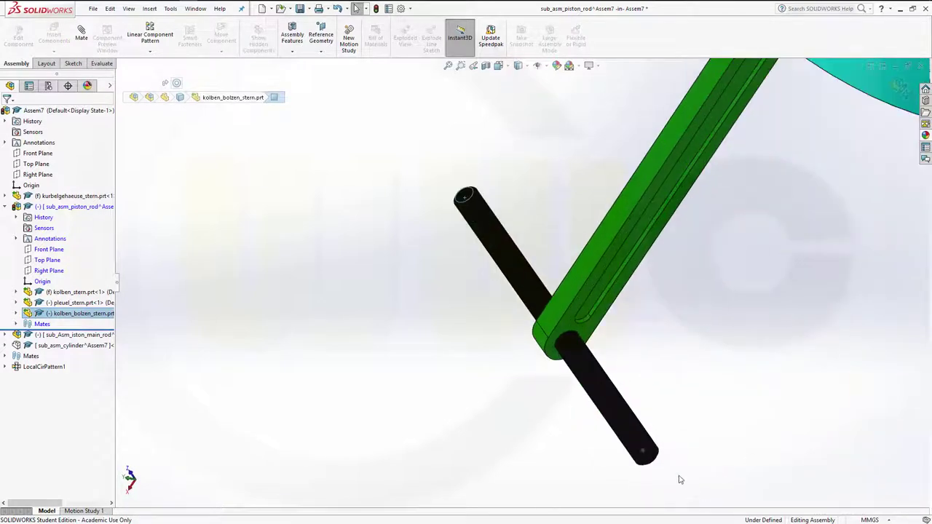
pyautogui.click(648, 459)
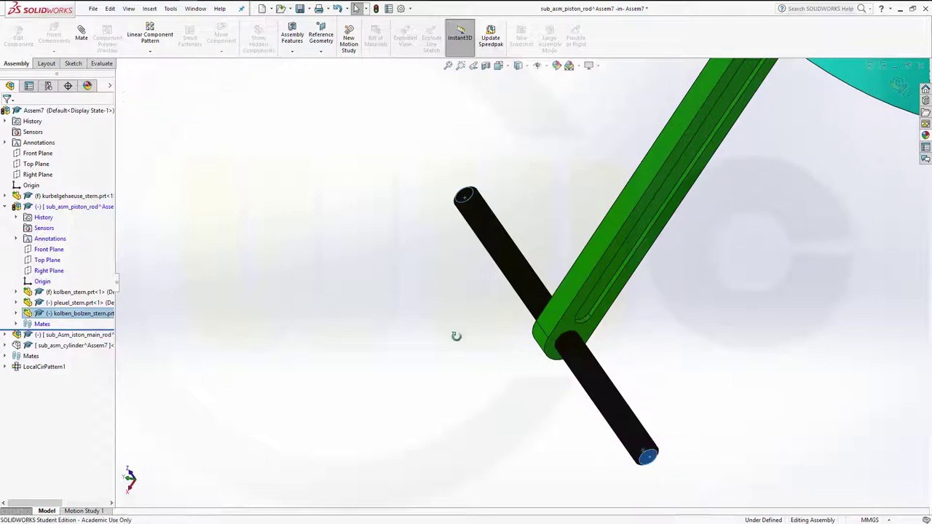
pyautogui.moveTo(456, 335)
pyautogui.mouseDown(button='middle')
pyautogui.moveTo(507, 396)
pyautogui.moveTo(558, 366)
pyautogui.mouseUp(button='middle')
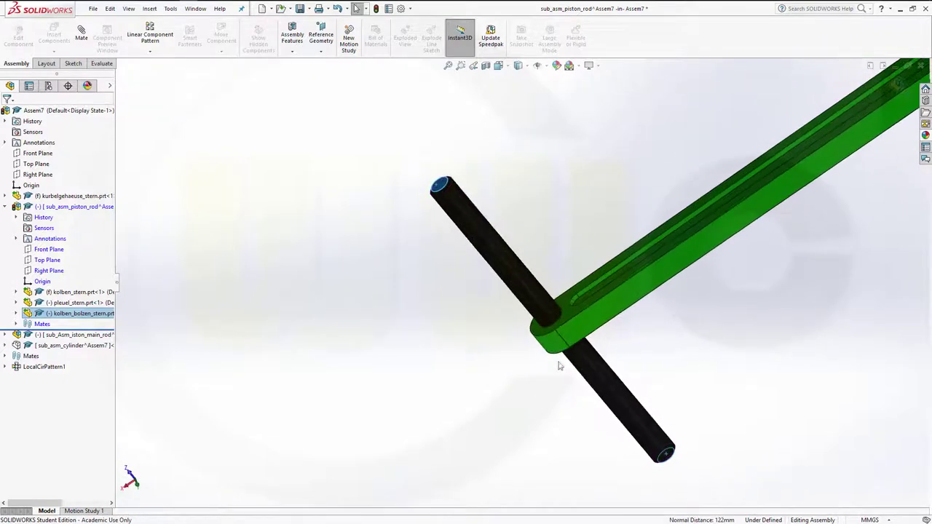
pyautogui.keyDown('ctrl'); pyautogui.click(571, 311); pyautogui.keyUp('ctrl')
pyautogui.moveTo(681, 369); pyautogui.dragTo(651, 343, button='middle')
pyautogui.scroll(-2, 646, 337)
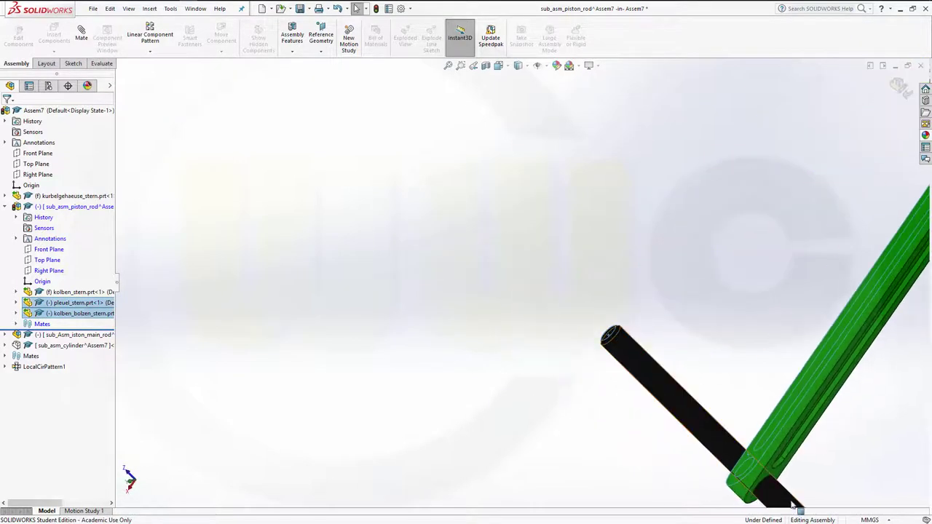
pyautogui.click(776, 480)
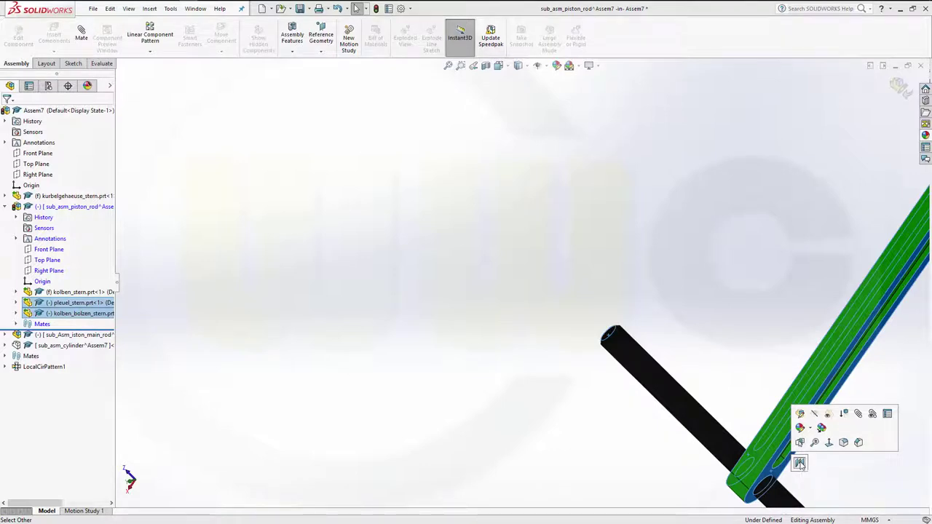
pyautogui.click(799, 464)
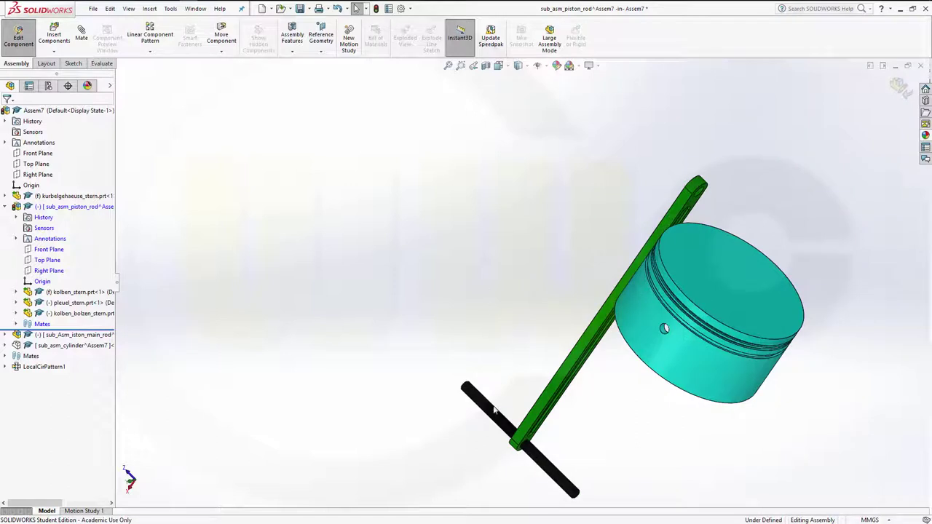
# - Mate the piston pin concentric with the kolben_stern piston's pin hole
pyautogui.click(493, 419)
pyautogui.scroll(-5, 678, 332)
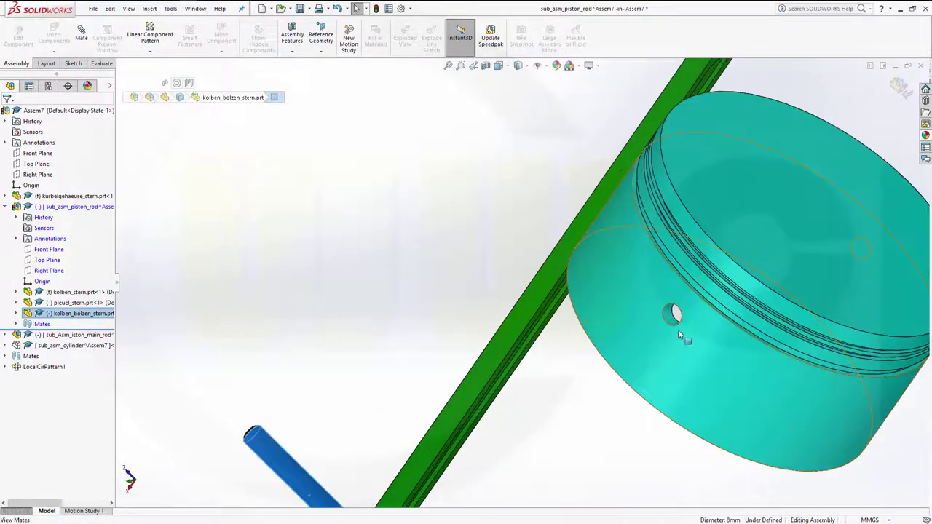
pyautogui.keyDown('ctrl'); pyautogui.click(675, 322); pyautogui.keyUp('ctrl')
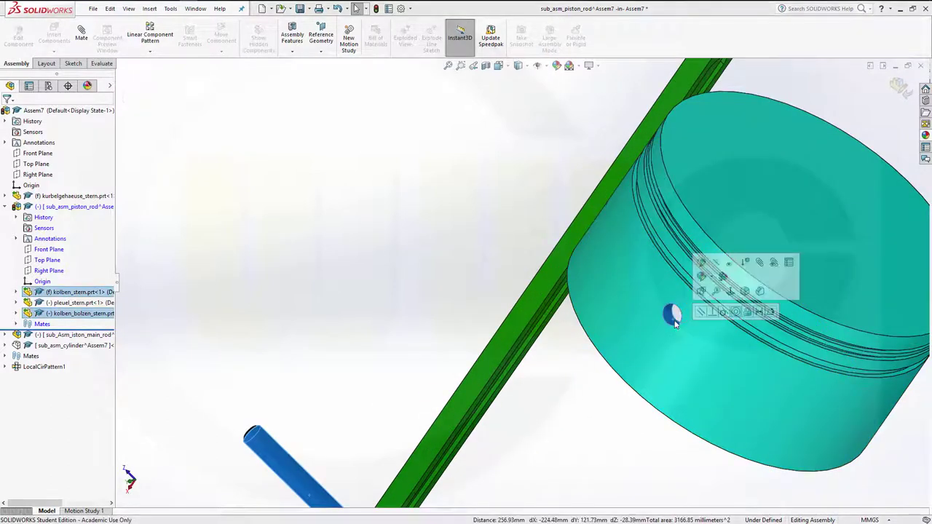
pyautogui.click(736, 312)
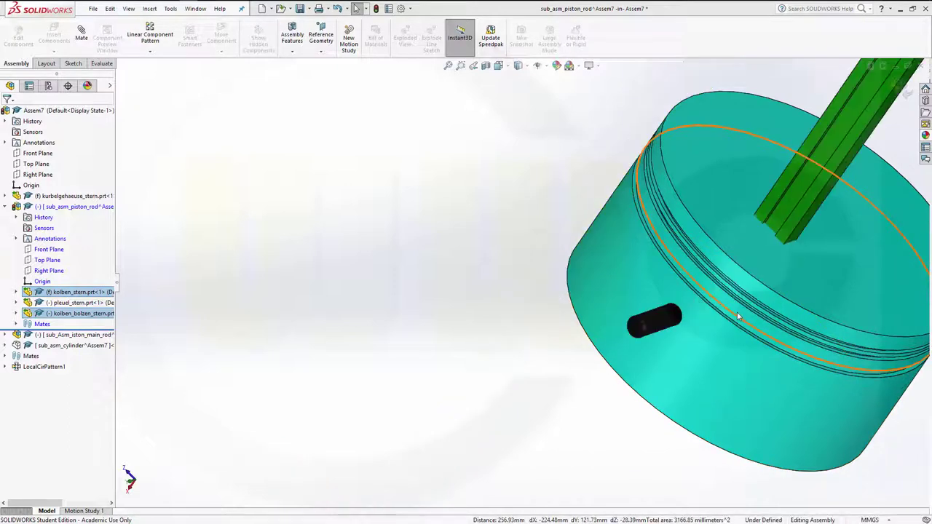
pyautogui.scroll(6, 726, 277)
pyautogui.scroll(-3, 677, 271)
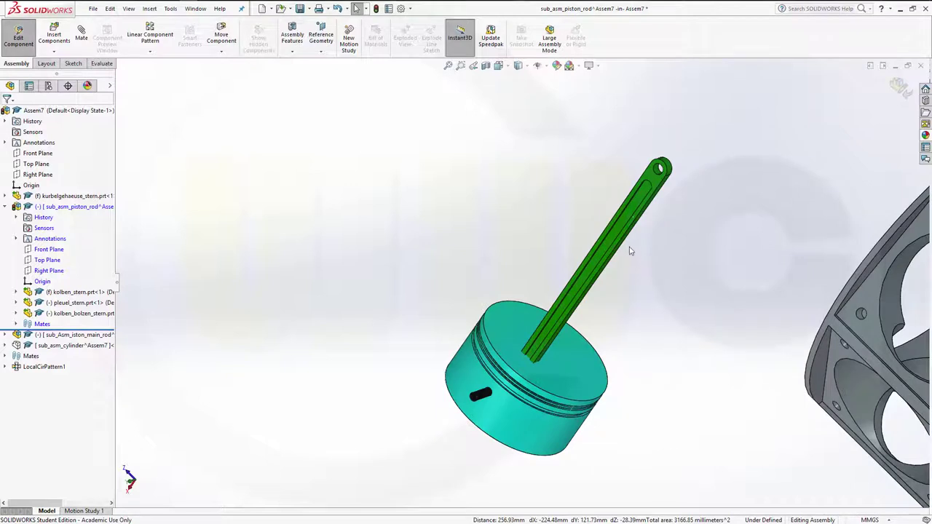
# - Rotate the assembly to inspect the piston's pin hole and underside
pyautogui.click(707, 230)
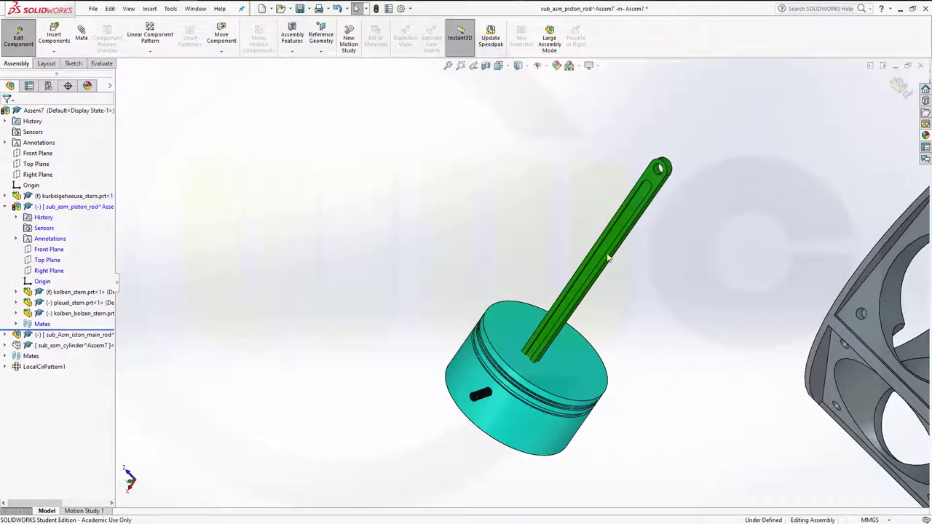
pyautogui.moveTo(621, 282); pyautogui.dragTo(723, 168, button='middle')
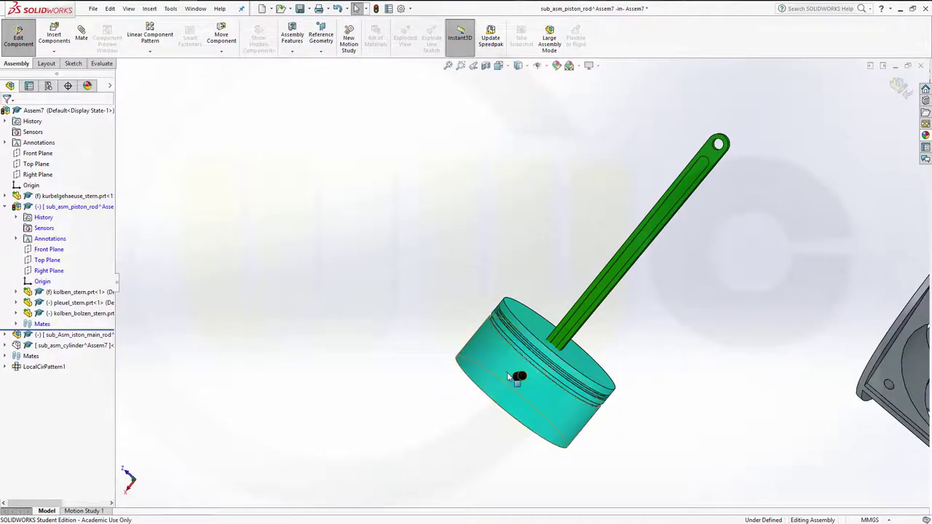
pyautogui.scroll(-3, 525, 381)
pyautogui.scroll(-3, 514, 371)
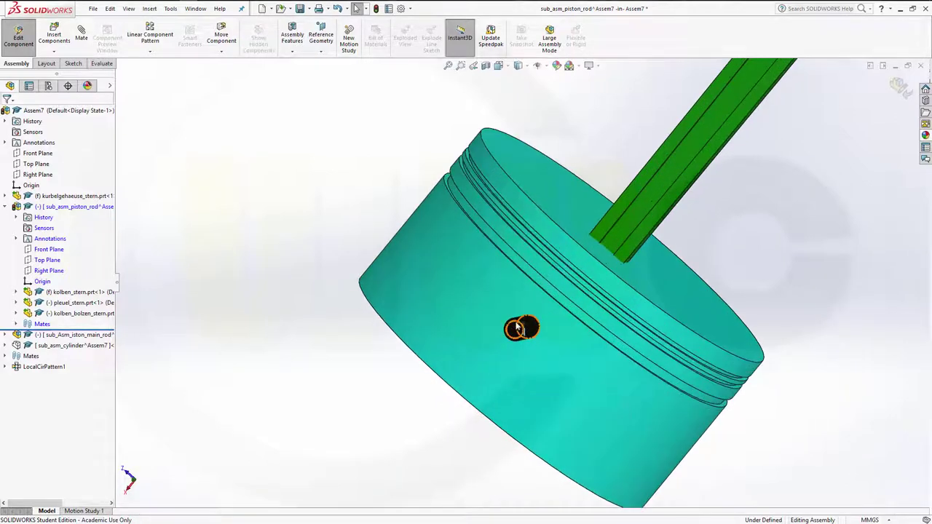
pyautogui.click(517, 332)
pyautogui.moveTo(780, 385); pyautogui.dragTo(604, 323, button='middle')
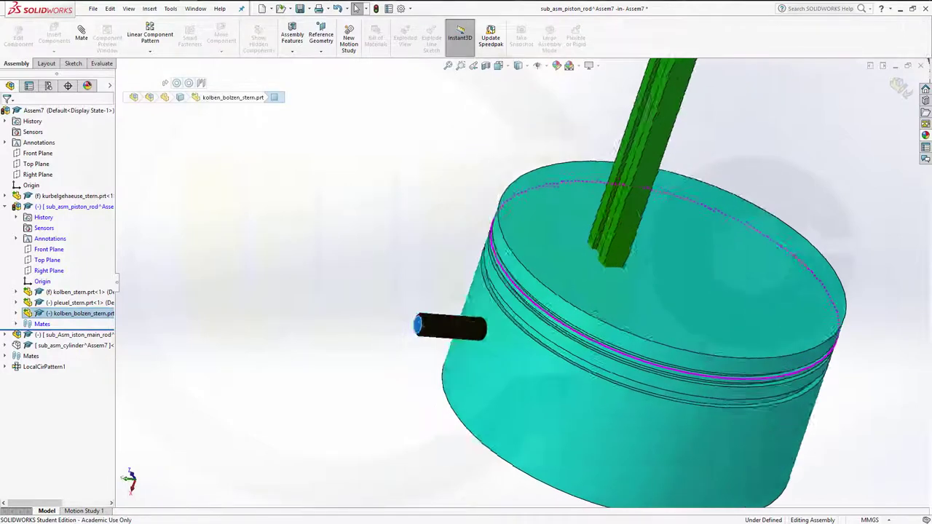
pyautogui.moveTo(690, 326)
pyautogui.mouseDown(button='middle')
pyautogui.moveTo(706, 265)
pyautogui.moveTo(691, 199)
pyautogui.moveTo(701, 212)
pyautogui.mouseUp(button='middle')
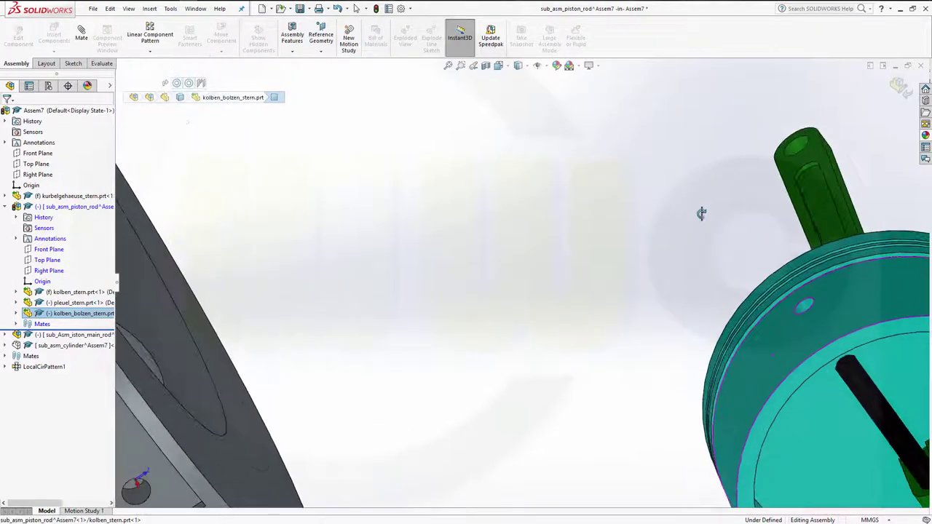
pyautogui.click(845, 362)
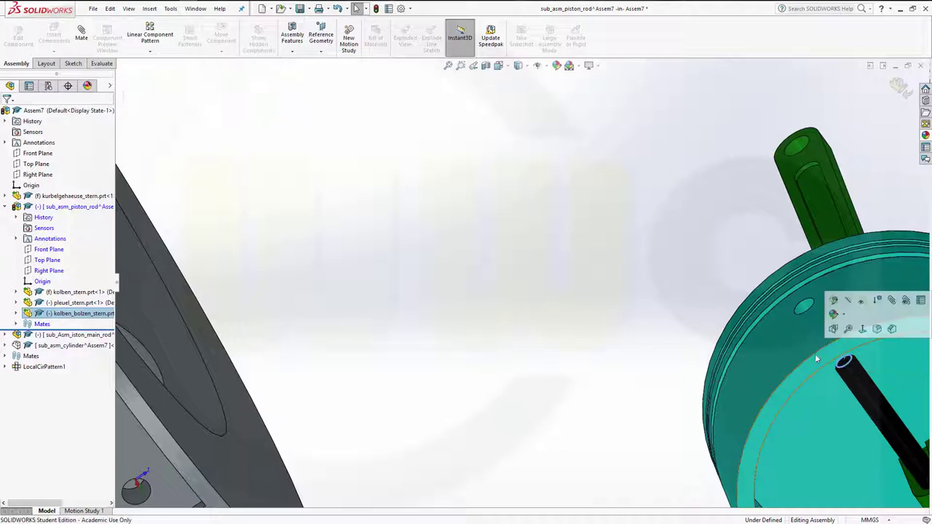
pyautogui.keyDown('ctrl'); pyautogui.click(784, 338); pyautogui.keyUp('ctrl')
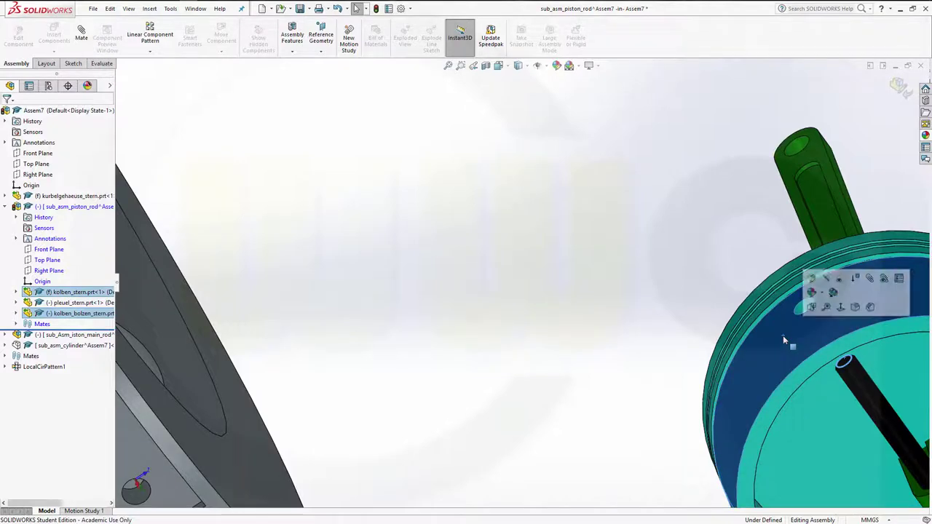
pyautogui.click(826, 307)
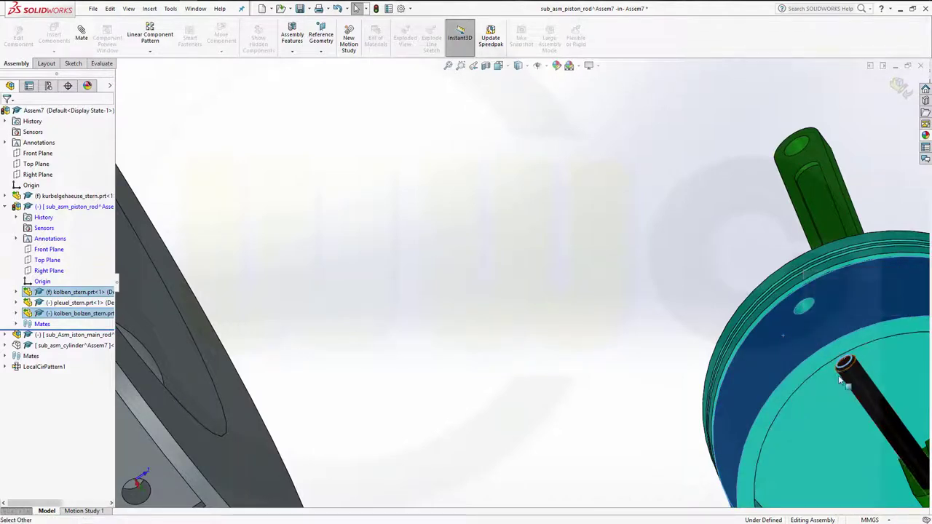
pyautogui.press('Escape')
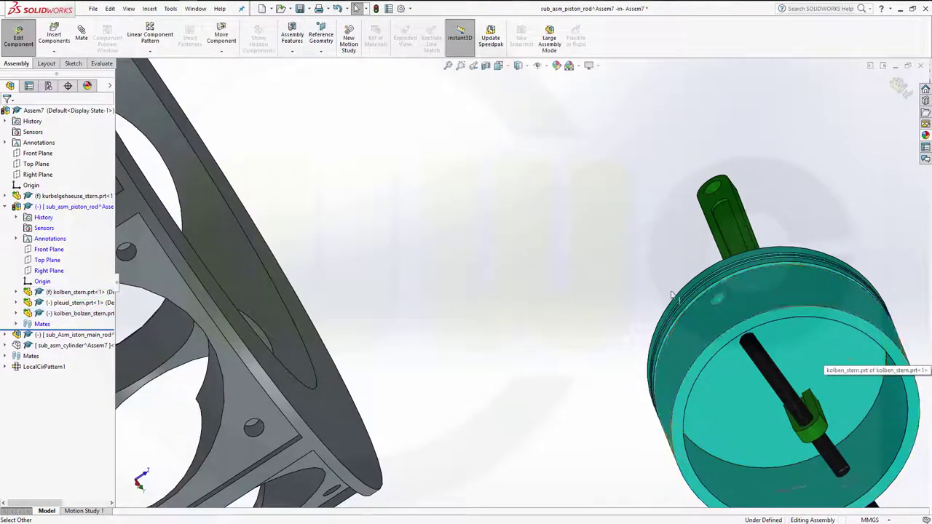
pyautogui.scroll(-2, 745, 374)
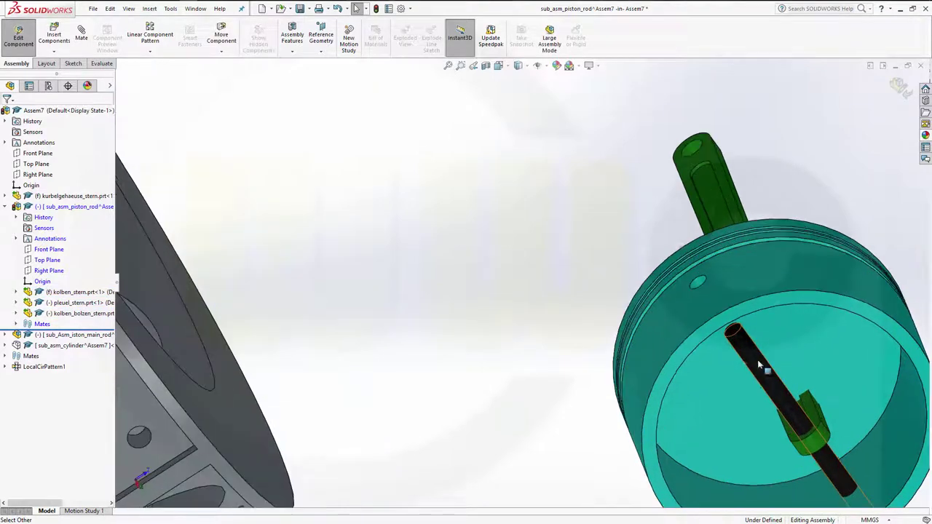
pyautogui.click(730, 328)
pyautogui.moveTo(826, 398)
pyautogui.mouseDown(button='middle')
pyautogui.moveTo(750, 235)
pyautogui.moveTo(736, 147)
pyautogui.mouseUp(button='middle')
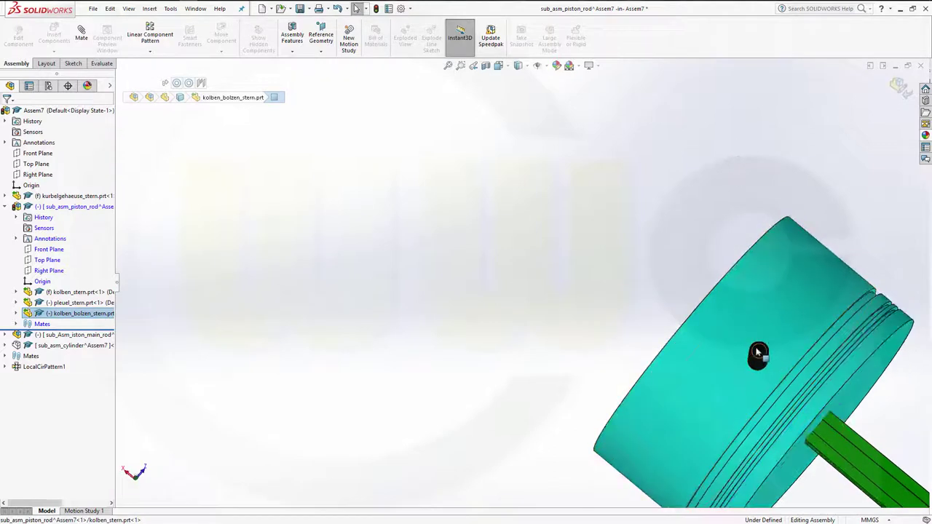
pyautogui.keyDown('ctrl'); pyautogui.click(790, 303); pyautogui.keyUp('ctrl')
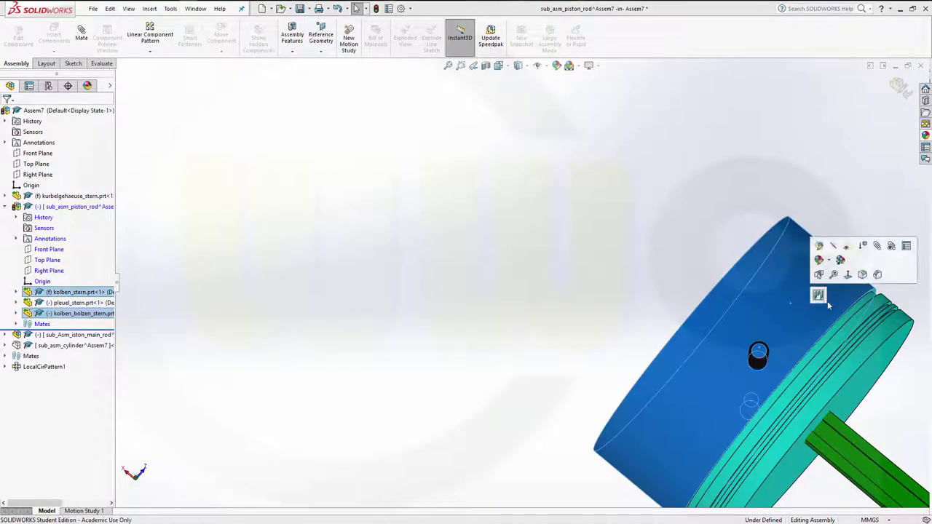
pyautogui.click(816, 295)
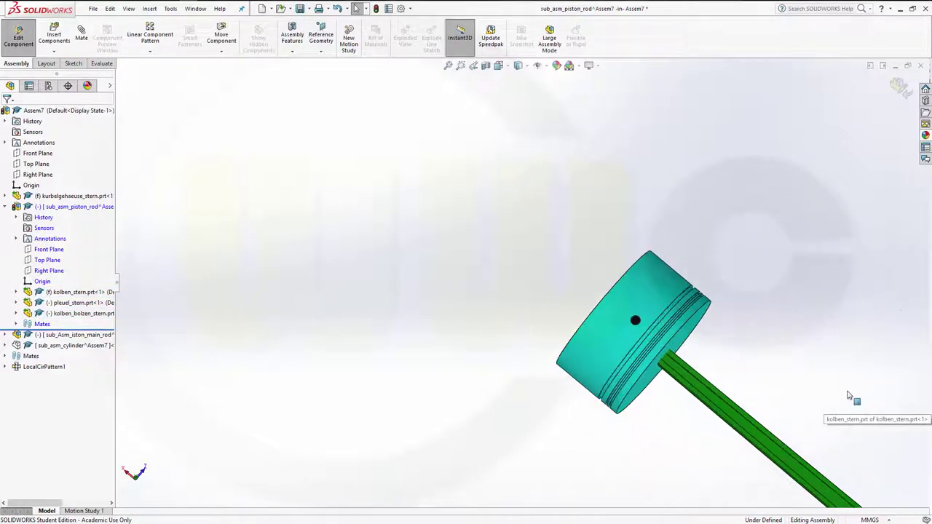
pyautogui.moveTo(706, 417); pyautogui.dragTo(736, 267)
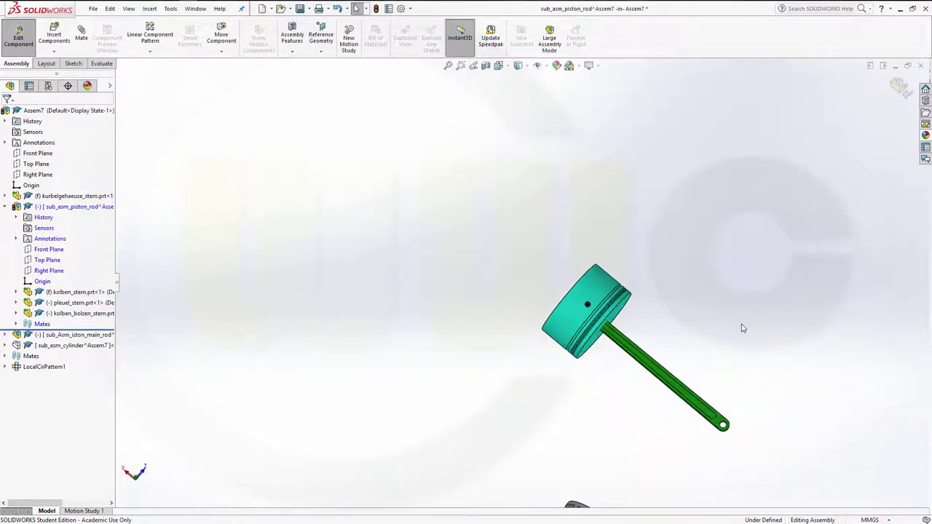
pyautogui.moveTo(723, 422); pyautogui.dragTo(730, 326)
pyautogui.moveTo(662, 432); pyautogui.dragTo(712, 391, button='middle')
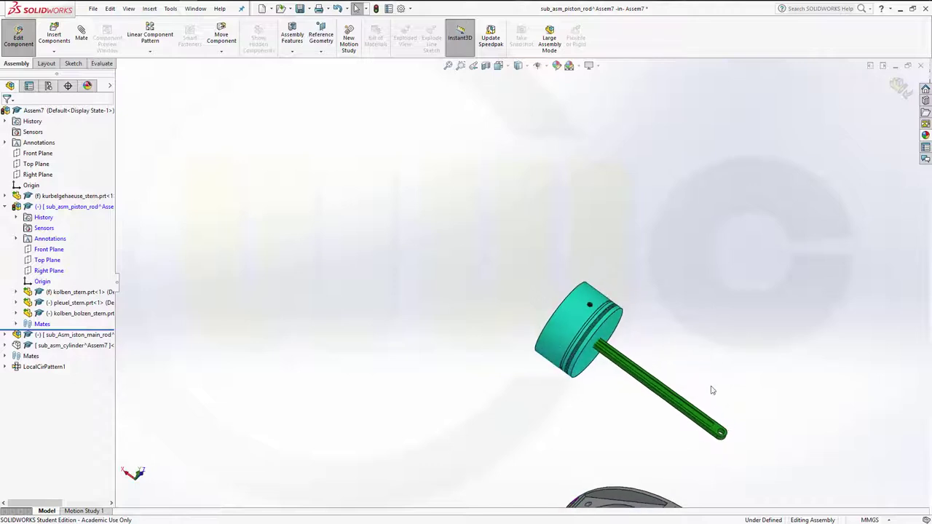
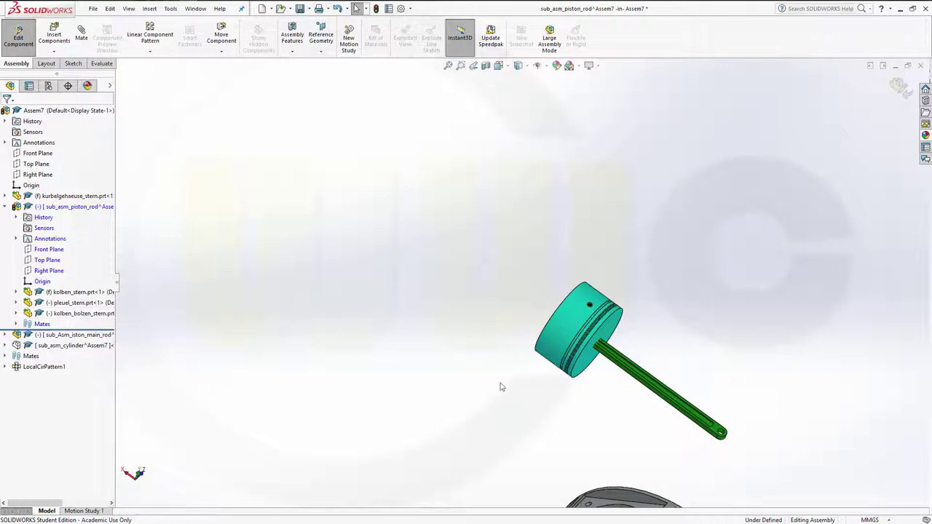
# - Select the piston and open the Move Component dropdown to reach Rotate Component
pyautogui.moveTo(403, 363); pyautogui.dragTo(445, 429, button='middle')
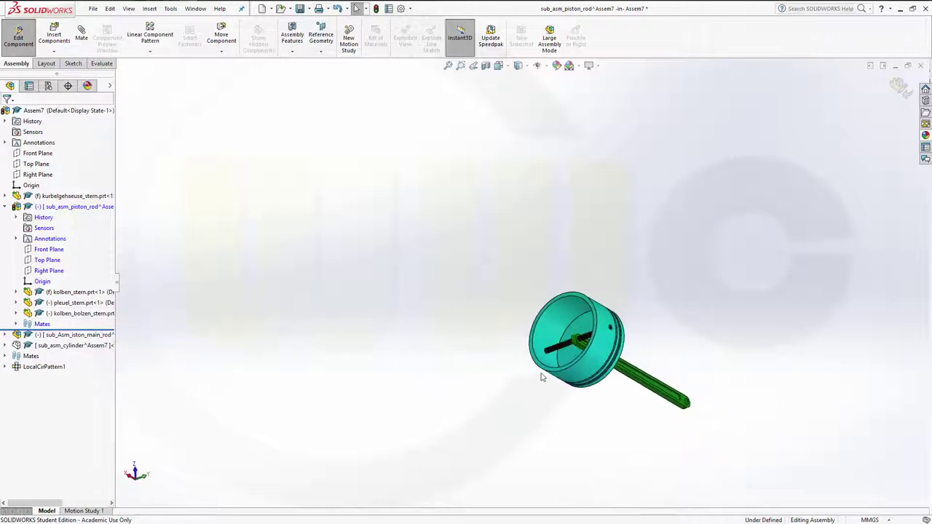
pyautogui.click(589, 381)
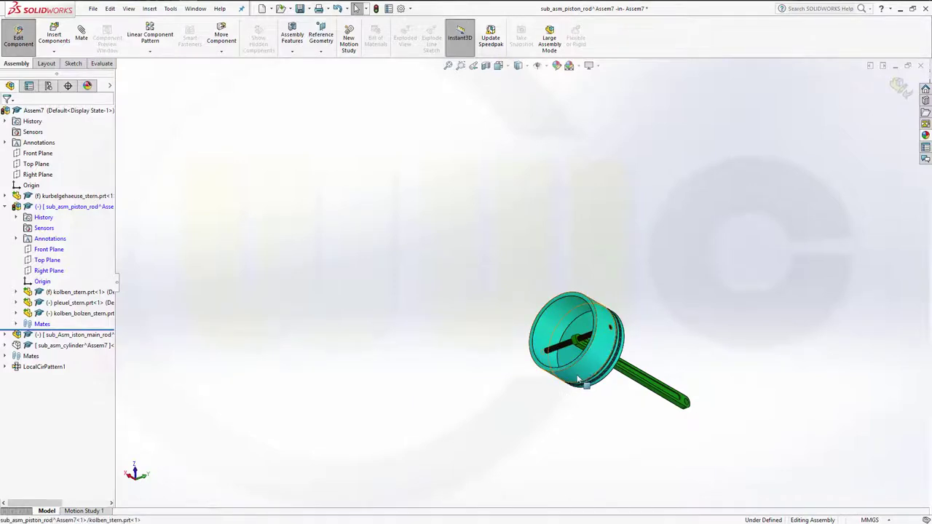
pyautogui.click(221, 50)
pyautogui.click(230, 76)
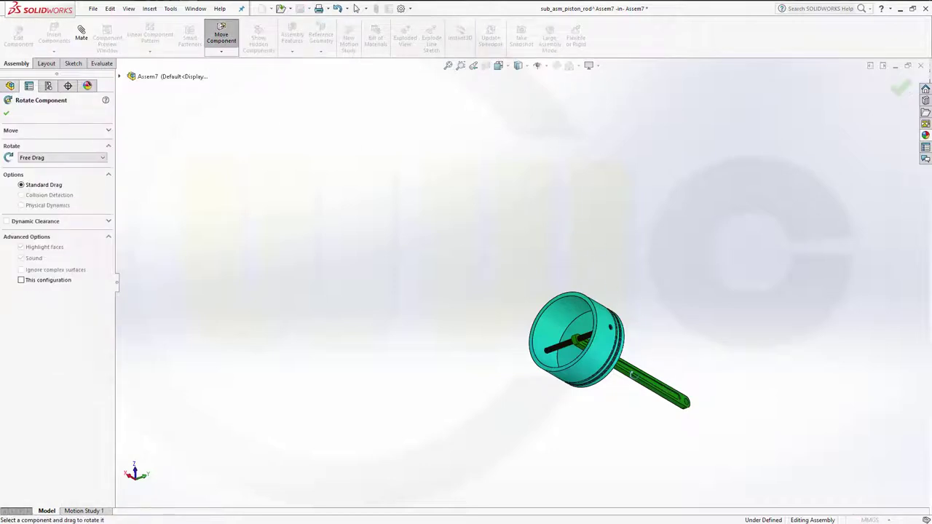
pyautogui.moveTo(554, 248)
pyautogui.mouseDown()
pyautogui.moveTo(526, 490)
pyautogui.moveTo(670, 370)
pyautogui.moveTo(649, 312)
pyautogui.moveTo(652, 366)
pyautogui.moveTo(683, 391)
pyautogui.mouseUp()
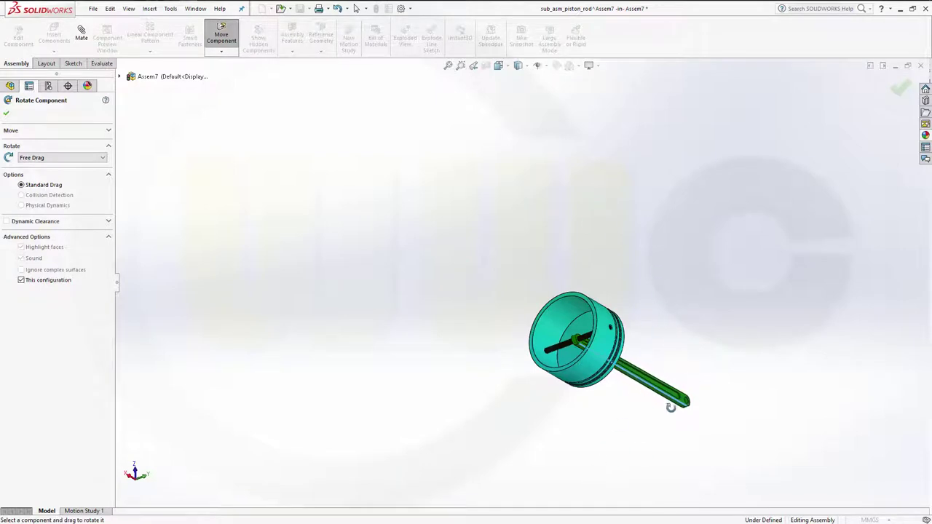
pyautogui.press('Escape')
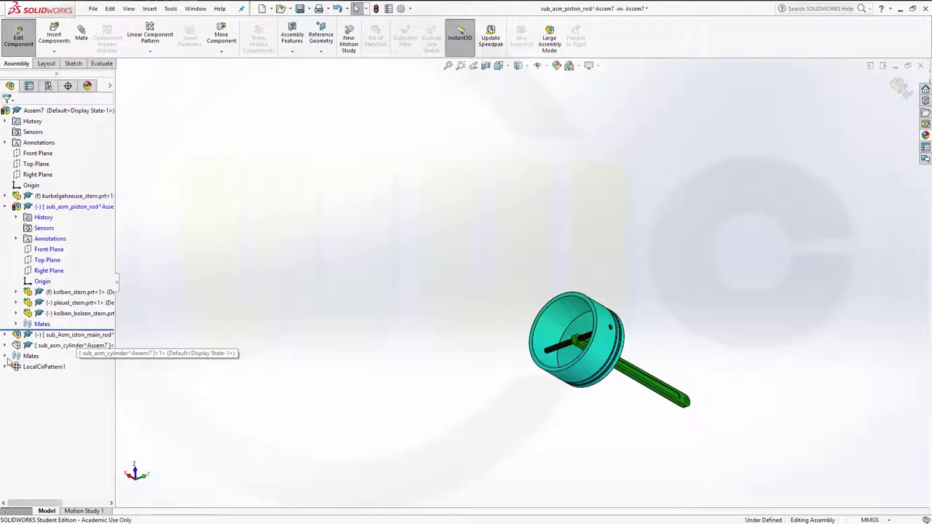
# - Suppress the piston subassembly's Width2 mate and swing the connecting rod upright
pyautogui.click(6, 356)
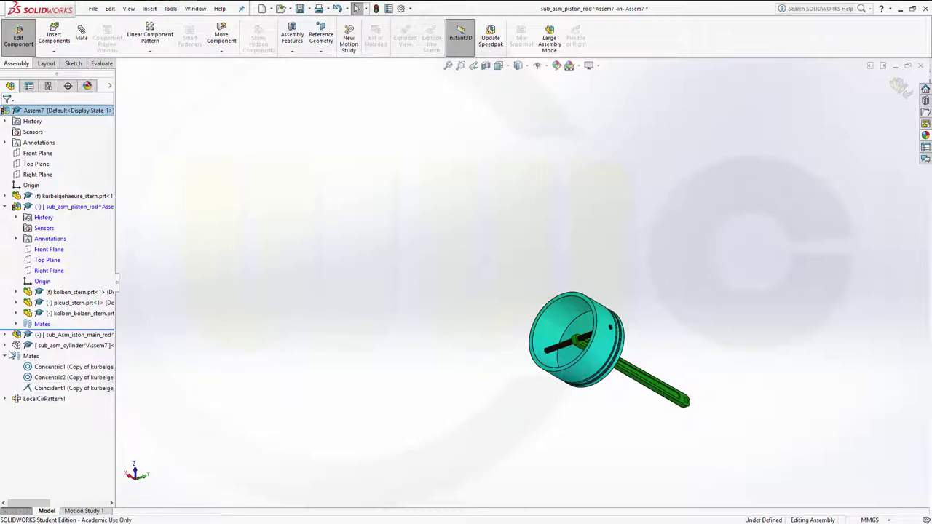
pyautogui.click(5, 356)
pyautogui.click(16, 324)
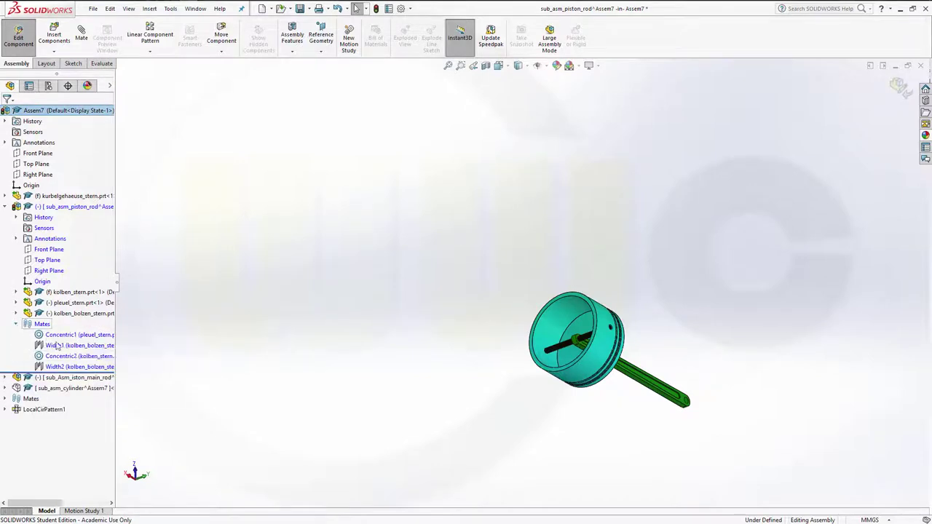
pyautogui.click(67, 366)
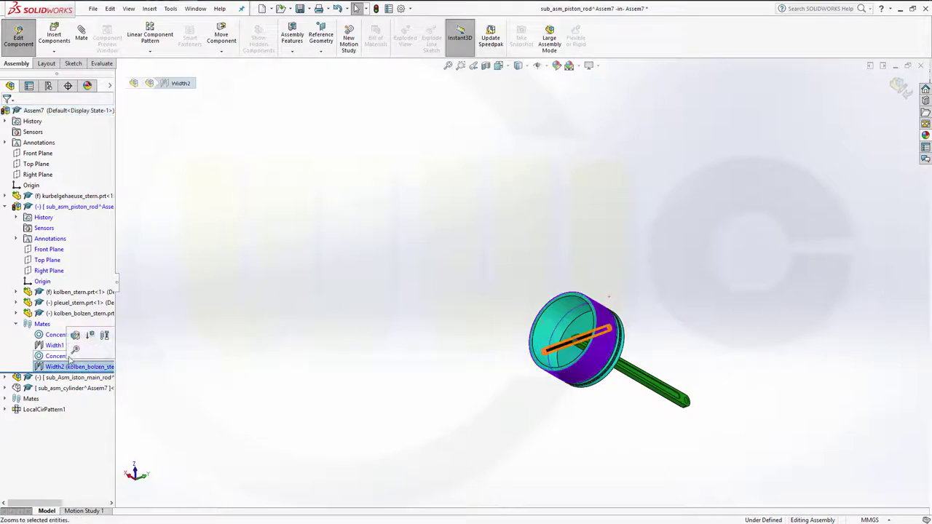
pyautogui.click(89, 335)
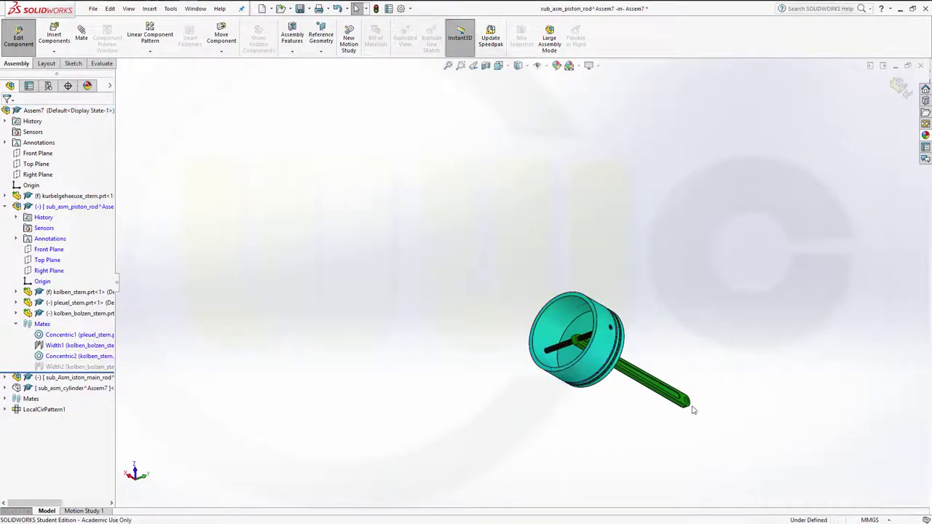
pyautogui.moveTo(691, 408)
pyautogui.mouseDown()
pyautogui.moveTo(676, 306)
pyautogui.moveTo(514, 215)
pyautogui.moveTo(379, 177)
pyautogui.moveTo(354, 243)
pyautogui.moveTo(468, 204)
pyautogui.moveTo(363, 161)
pyautogui.moveTo(362, 216)
pyautogui.moveTo(445, 150)
pyautogui.moveTo(451, 182)
pyautogui.moveTo(476, 152)
pyautogui.moveTo(447, 152)
pyautogui.moveTo(430, 244)
pyautogui.mouseUp()
pyautogui.moveTo(480, 381); pyautogui.dragTo(481, 380)
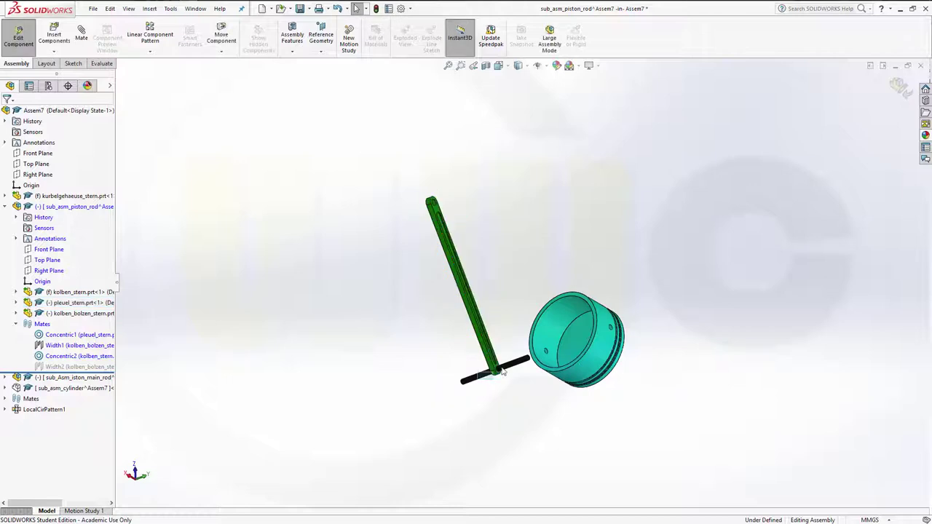
# - Unsuppress Width2, turn the rod counter-clockwise about its pin, and exit Edit Component
pyautogui.click(72, 366)
pyautogui.click(93, 340)
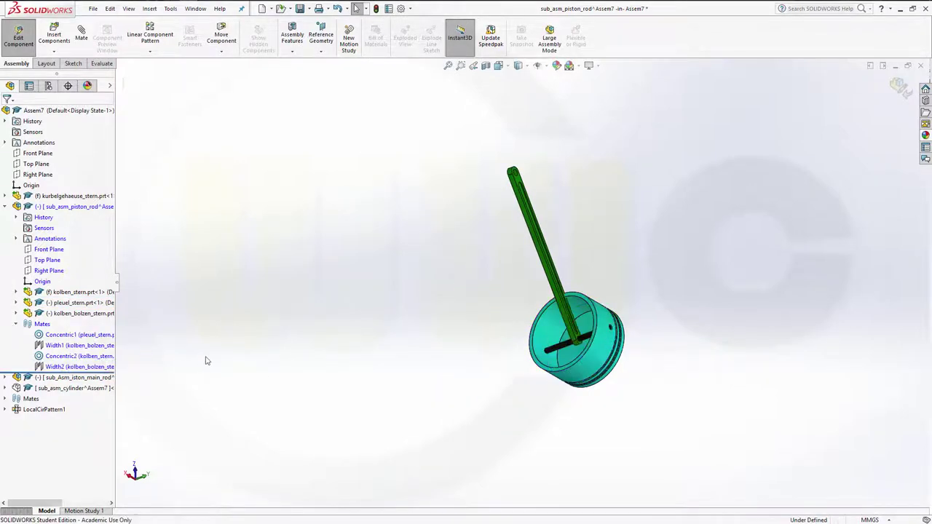
pyautogui.moveTo(527, 184); pyautogui.dragTo(459, 264)
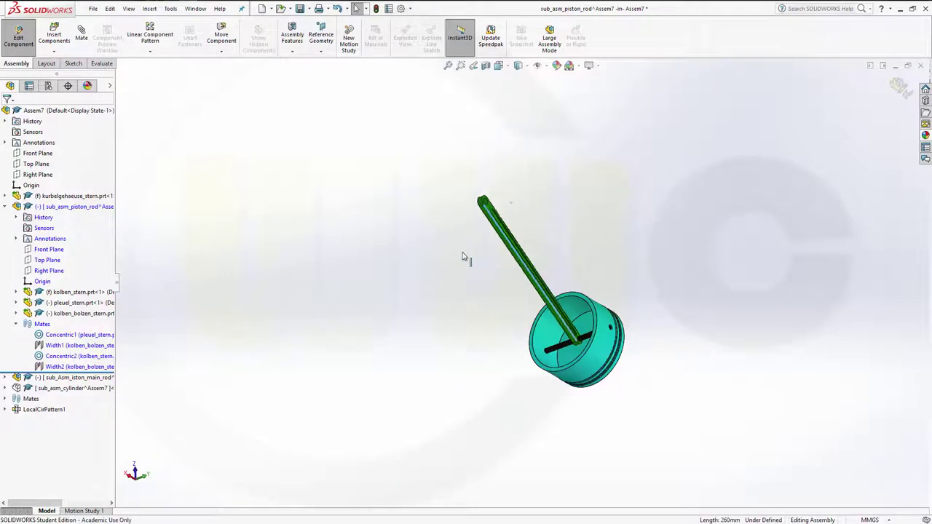
pyautogui.press('Escape')
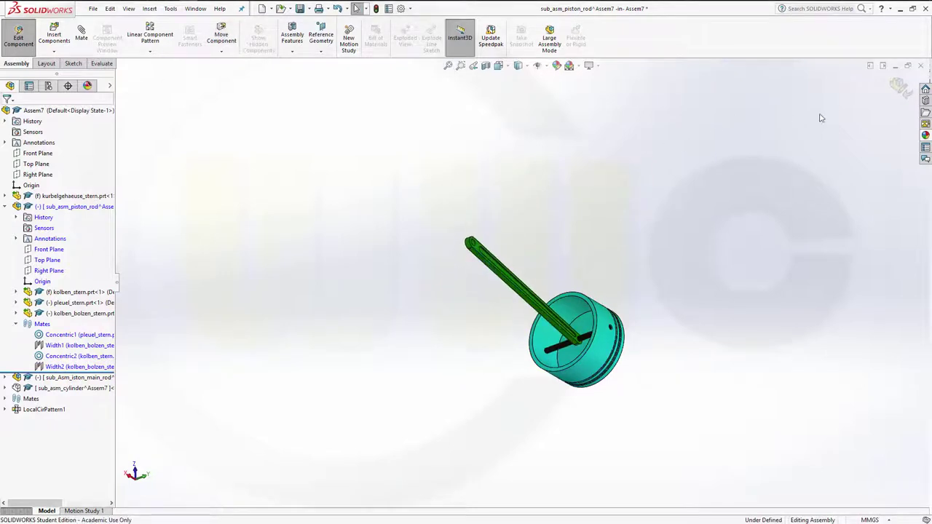
pyautogui.click(900, 88)
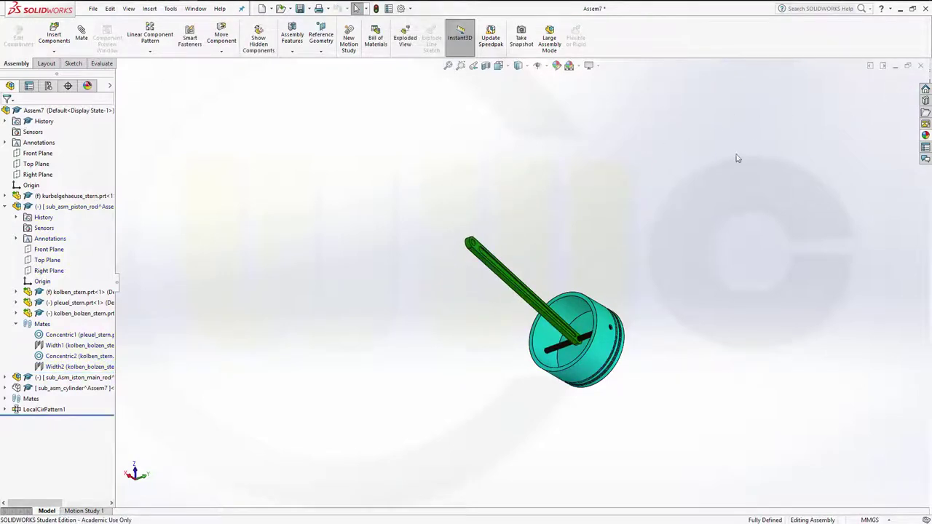
# - Drag the piston-and-rod subassembly down next to the cylinder block, viewing the crankcase top
pyautogui.moveTo(551, 374)
pyautogui.mouseDown(button='middle')
pyautogui.moveTo(522, 302)
pyautogui.moveTo(470, 350)
pyautogui.moveTo(400, 362)
pyautogui.mouseUp(button='middle')
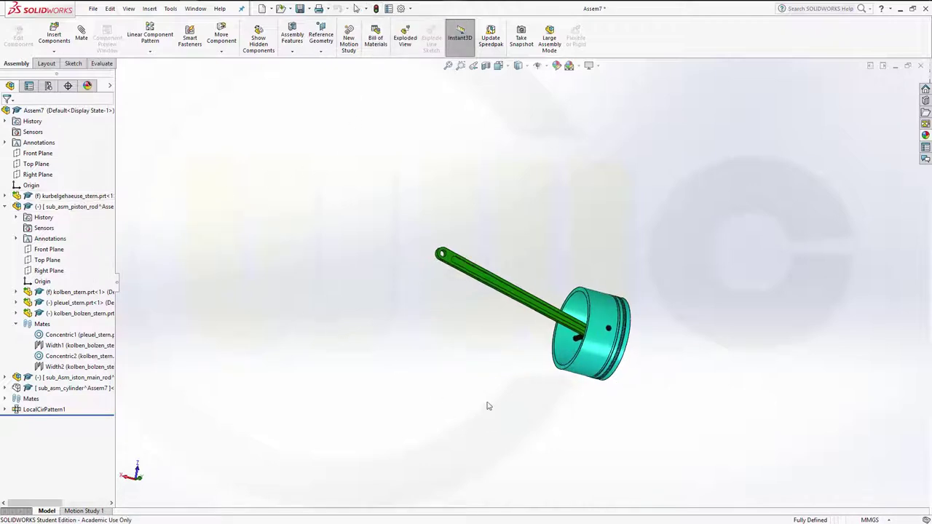
pyautogui.rightClick(449, 65)
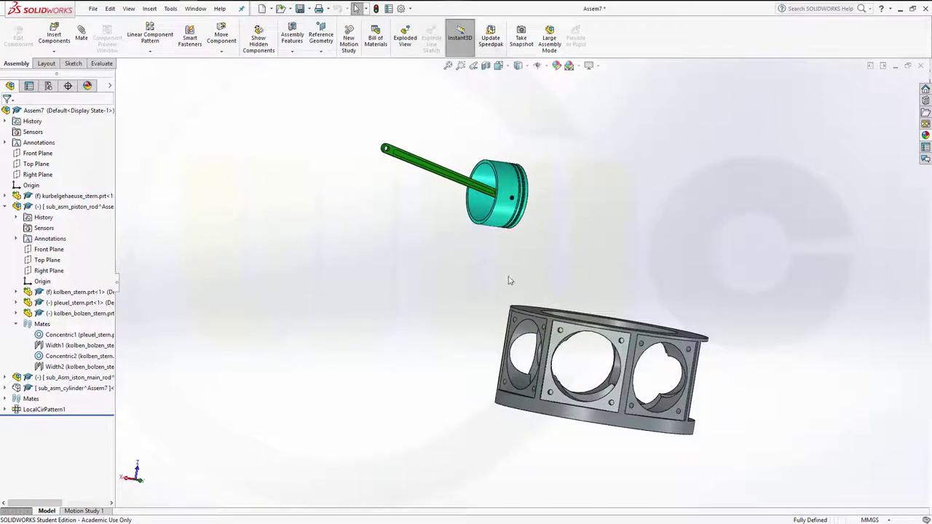
pyautogui.moveTo(509, 280); pyautogui.dragTo(499, 248, button='middle')
pyautogui.moveTo(503, 192); pyautogui.dragTo(775, 363)
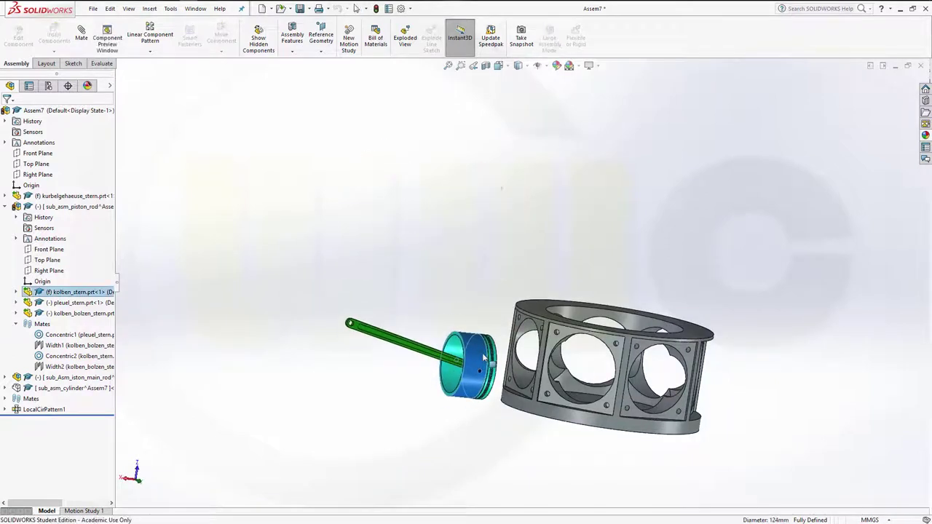
pyautogui.moveTo(776, 363)
pyautogui.mouseDown(button='middle')
pyautogui.moveTo(538, 359)
pyautogui.moveTo(542, 450)
pyautogui.mouseUp(button='middle')
pyautogui.click(541, 450)
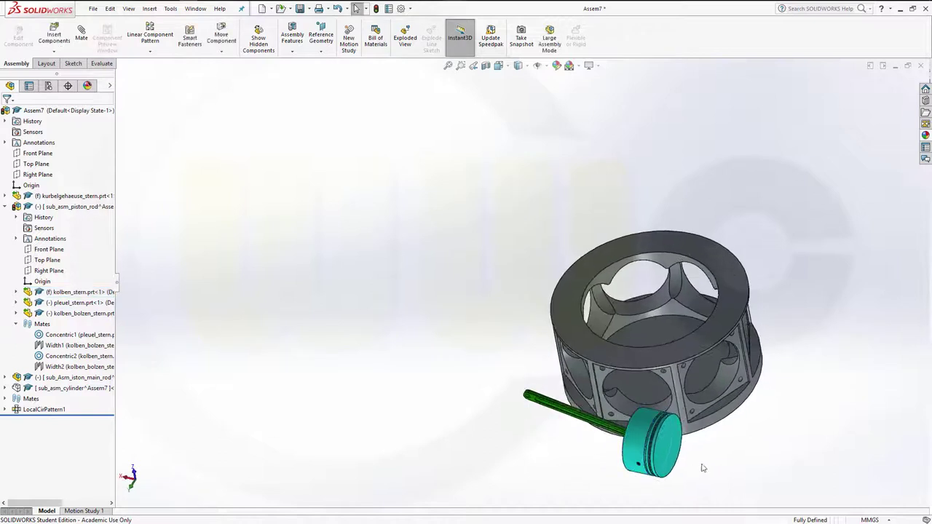
pyautogui.scroll(2, 707, 467)
pyautogui.scroll(1, 711, 467)
pyautogui.moveTo(658, 435)
pyautogui.mouseDown(button='middle')
pyautogui.moveTo(651, 454)
pyautogui.moveTo(623, 437)
pyautogui.mouseUp(button='middle')
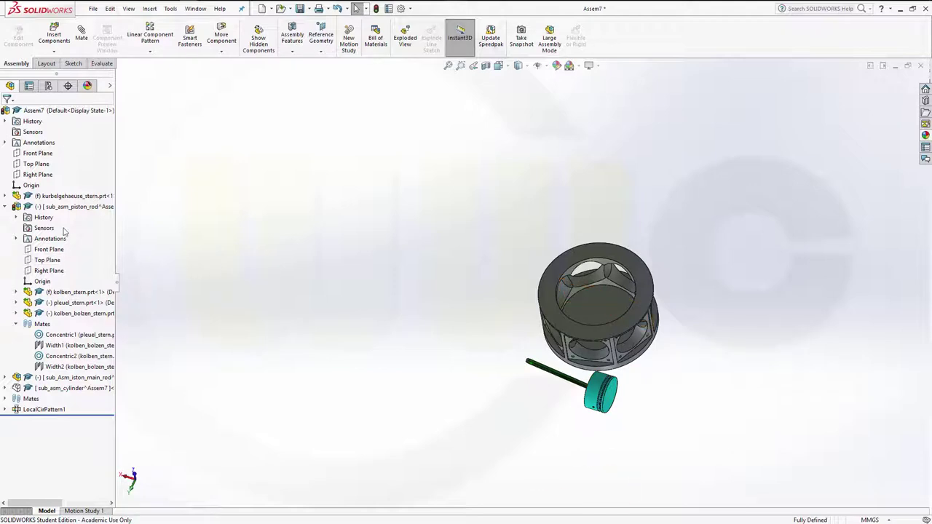
# - Ctrl-drag five sub_asm_piston_rod copies from the tree to spots upper-left through lower-right of the crankcase
pyautogui.click(6, 206)
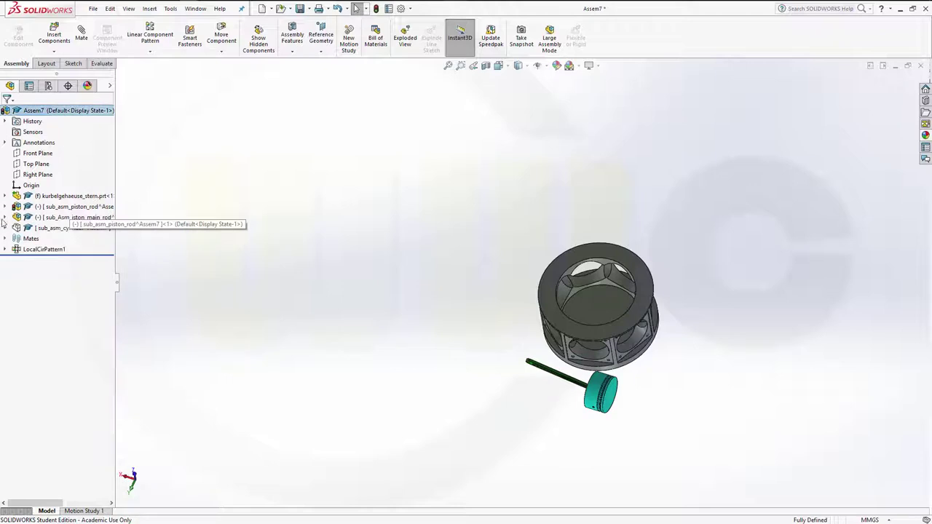
pyautogui.click(226, 170)
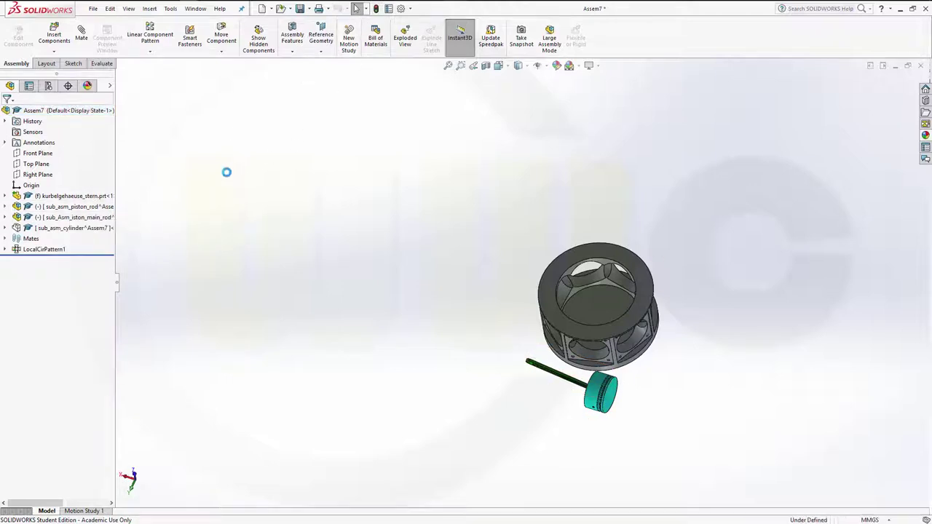
pyautogui.moveTo(122, 223)
pyautogui.mouseDown()
pyautogui.moveTo(479, 248)
pyautogui.moveTo(309, 246)
pyautogui.mouseUp()
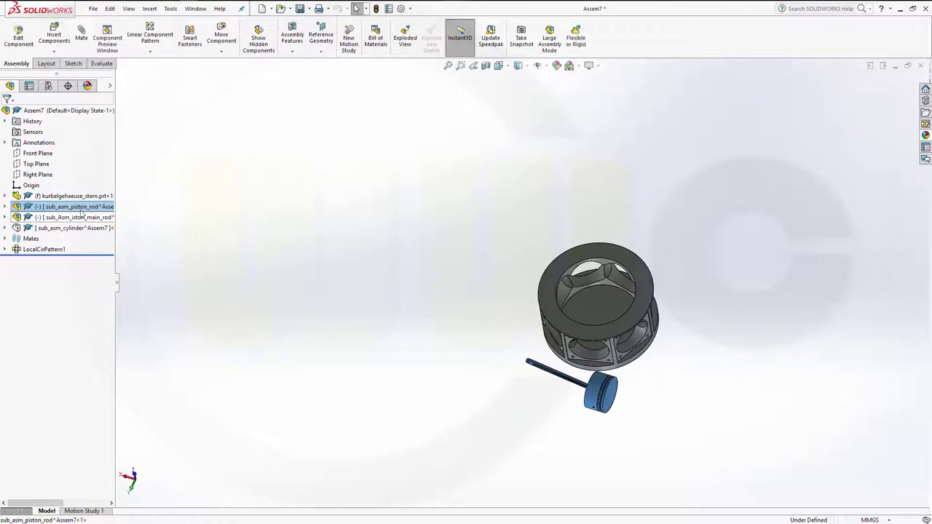
pyautogui.moveTo(82, 213); pyautogui.dragTo(466, 248)
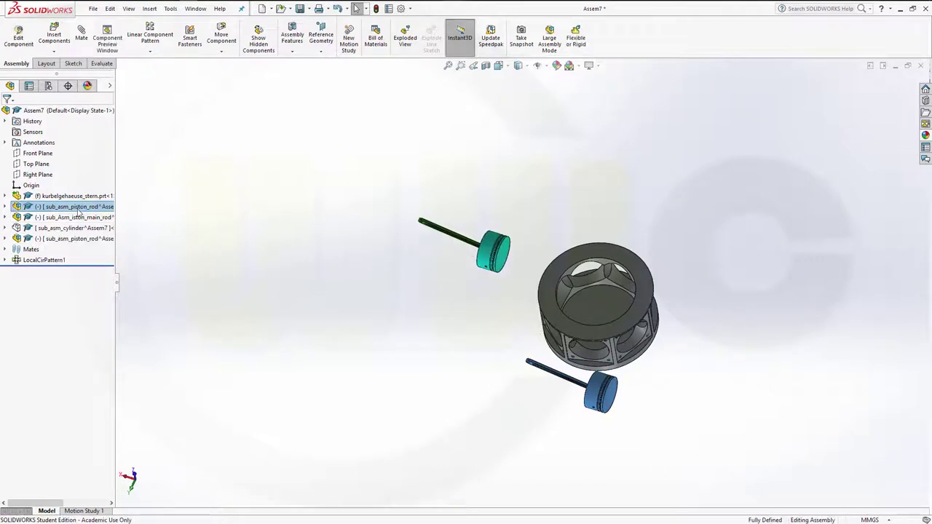
pyautogui.moveTo(79, 211); pyautogui.dragTo(514, 200)
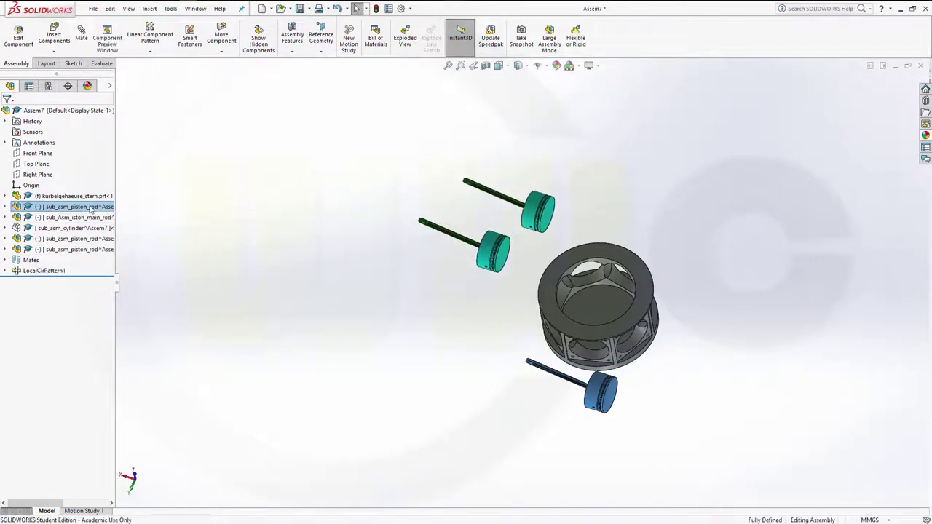
pyautogui.moveTo(117, 207); pyautogui.dragTo(667, 215)
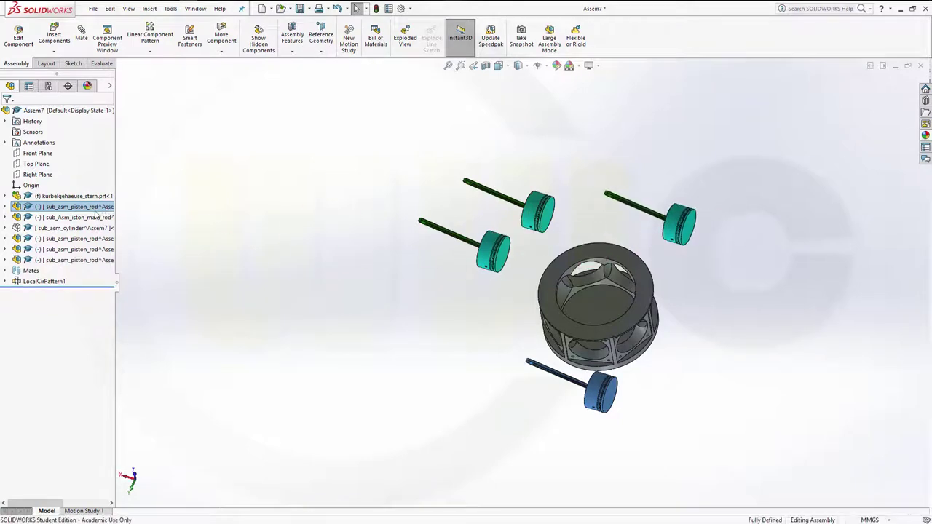
pyautogui.moveTo(96, 212); pyautogui.dragTo(739, 284)
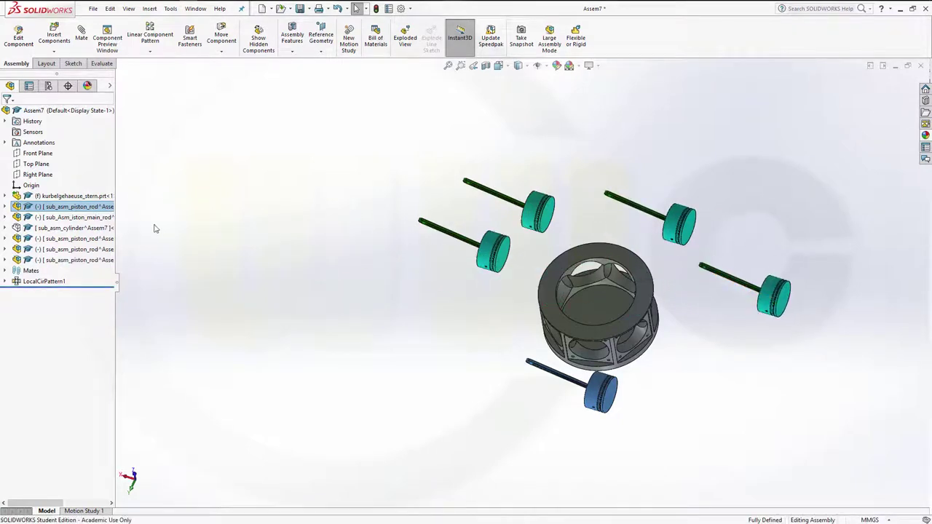
pyautogui.moveTo(87, 216); pyautogui.dragTo(729, 368)
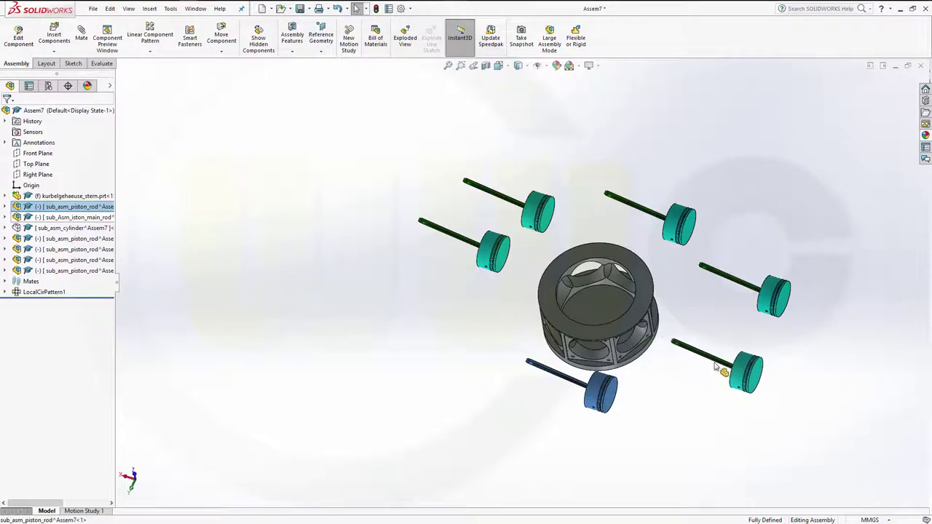
pyautogui.click(408, 364)
pyautogui.moveTo(499, 366); pyautogui.dragTo(566, 388)
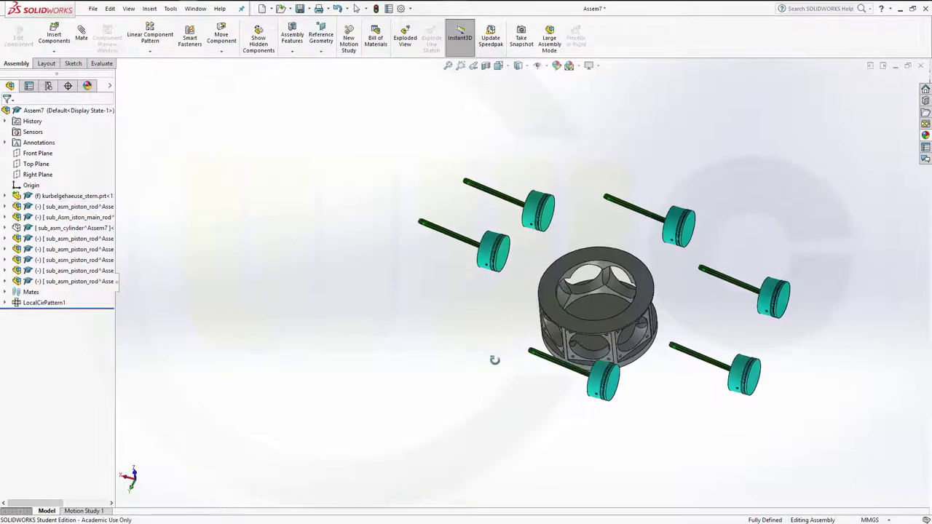
# - Mate the bottom piston and a loose right piston concentric with crankcase bores
pyautogui.click(589, 387)
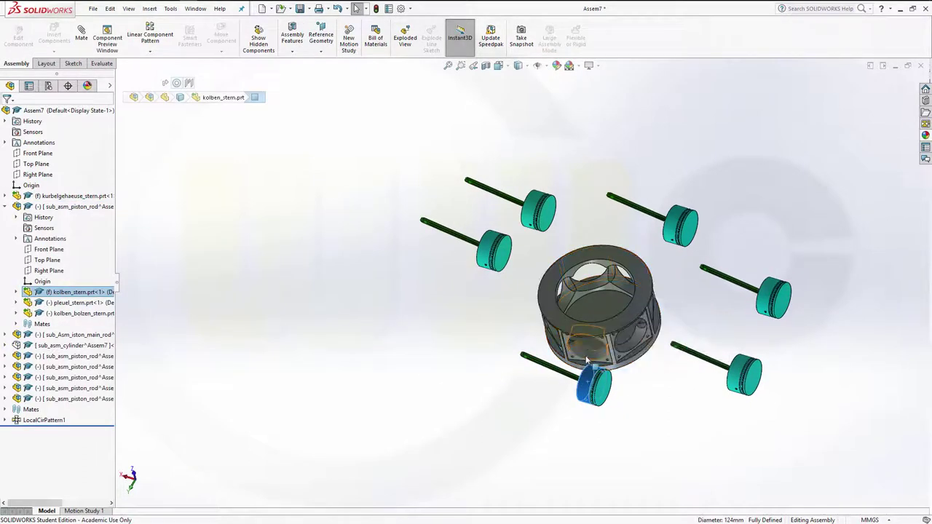
pyautogui.keyDown('ctrl'); pyautogui.click(587, 359); pyautogui.keyUp('ctrl')
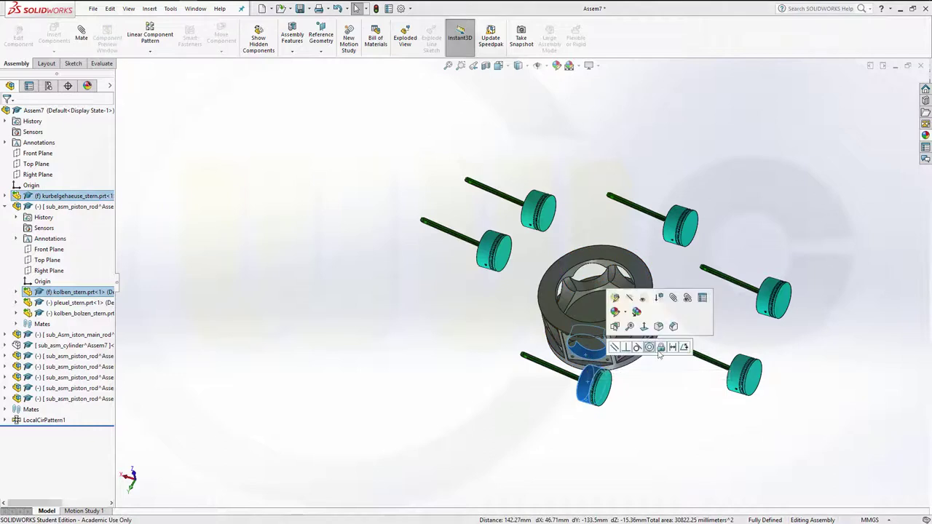
pyautogui.click(649, 347)
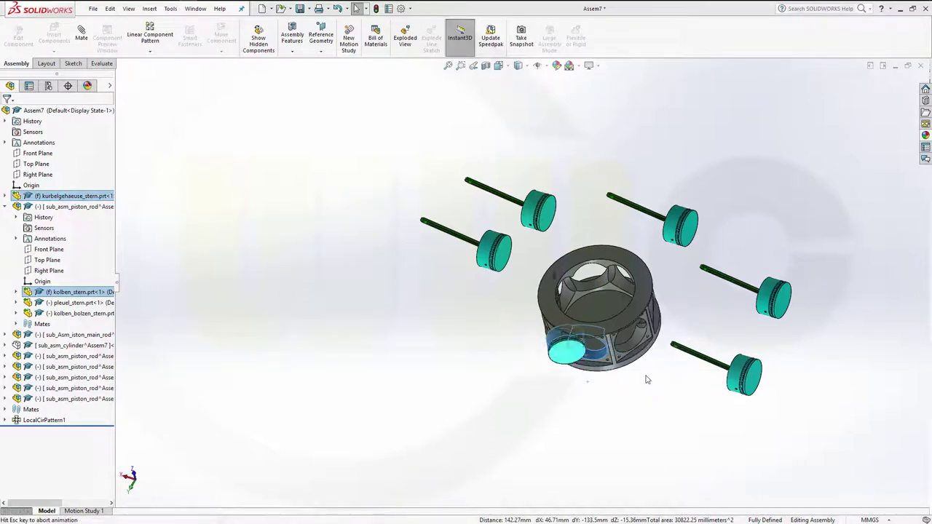
pyautogui.click(737, 375)
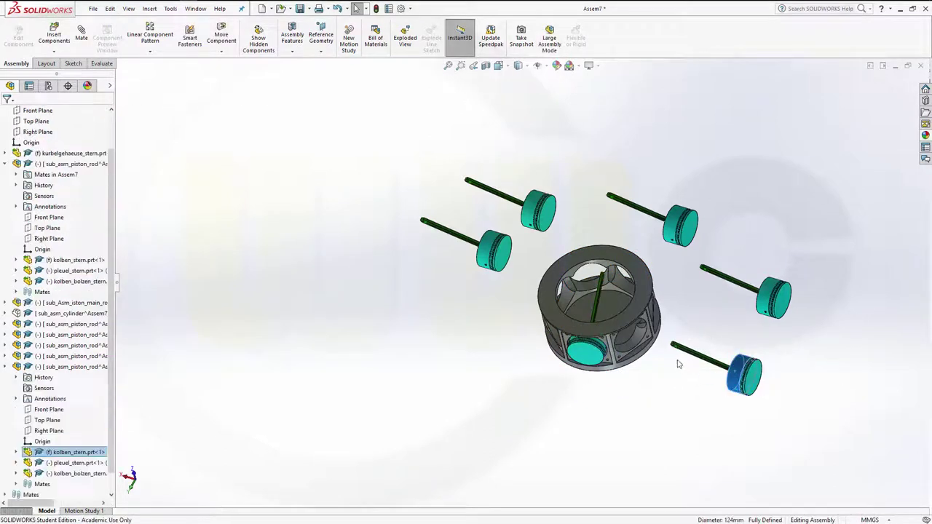
pyautogui.keyDown('ctrl'); pyautogui.click(638, 342); pyautogui.keyUp('ctrl')
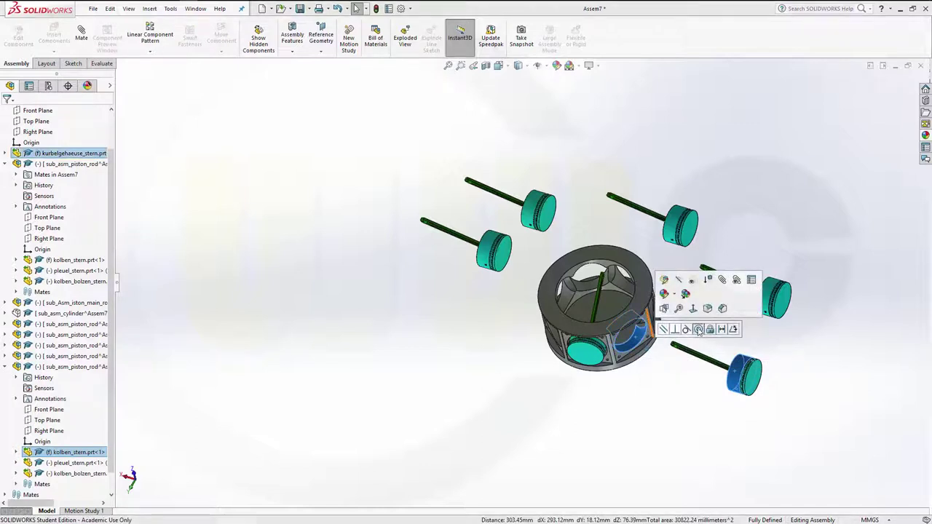
pyautogui.click(698, 329)
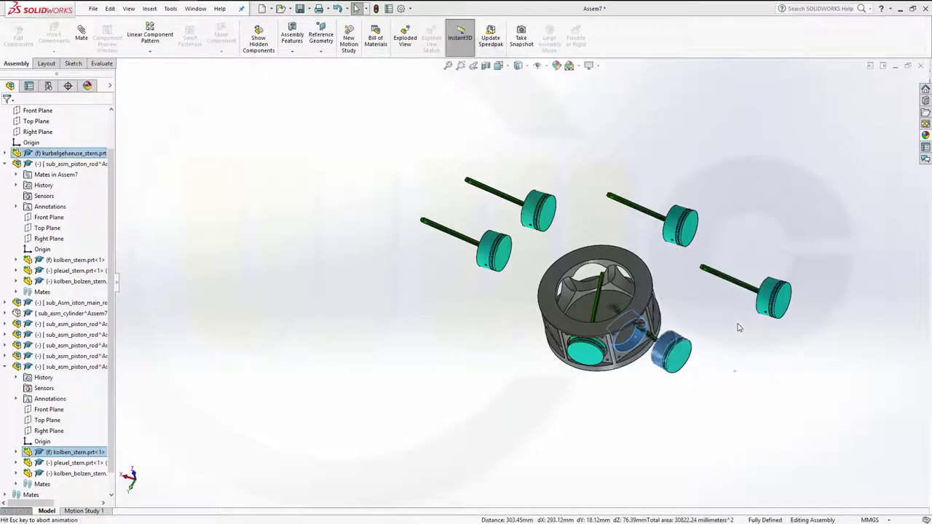
# - Seat two more pistons concentrically in their crankcase housing bores
pyautogui.click(768, 302)
pyautogui.moveTo(726, 339)
pyautogui.mouseDown(button='middle')
pyautogui.moveTo(670, 350)
pyautogui.moveTo(649, 371)
pyautogui.moveTo(598, 385)
pyautogui.moveTo(617, 372)
pyautogui.moveTo(631, 391)
pyautogui.mouseUp(button='middle')
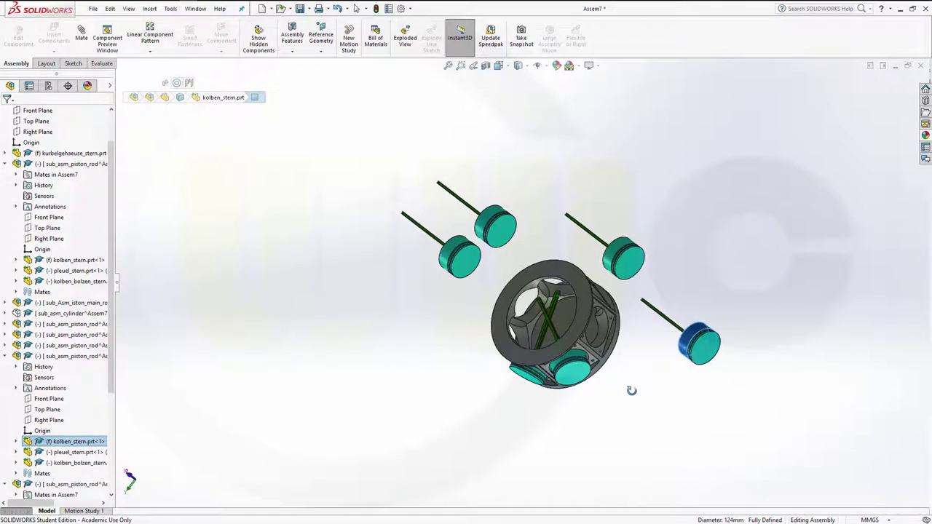
pyautogui.click(606, 335)
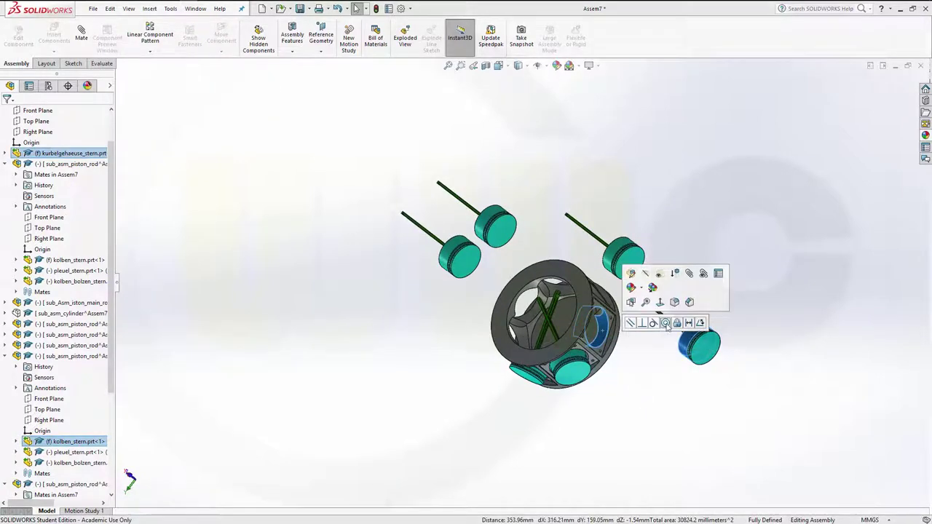
pyautogui.click(665, 323)
pyautogui.moveTo(614, 385)
pyautogui.mouseDown(button='middle')
pyautogui.moveTo(661, 364)
pyautogui.moveTo(667, 386)
pyautogui.moveTo(695, 406)
pyautogui.mouseUp(button='middle')
pyautogui.scroll(-3, 555, 284)
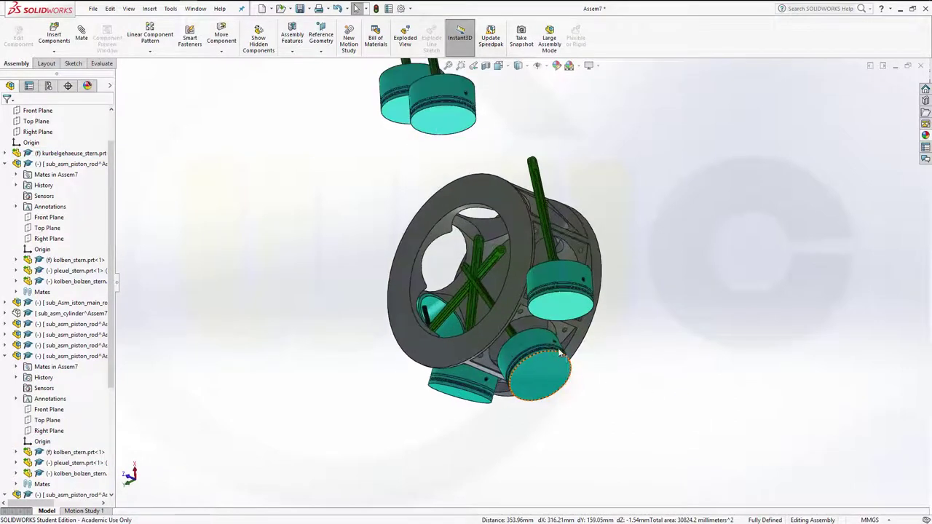
pyautogui.click(561, 271)
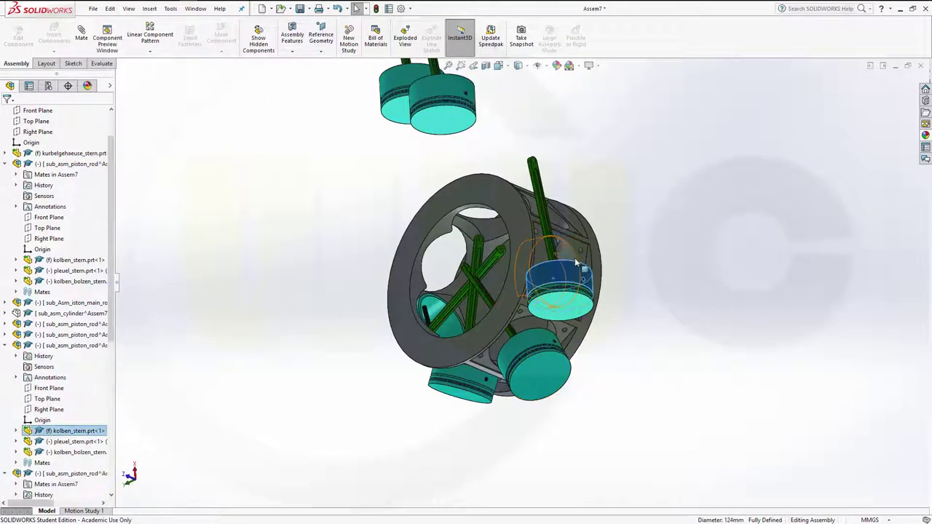
pyautogui.click(629, 251)
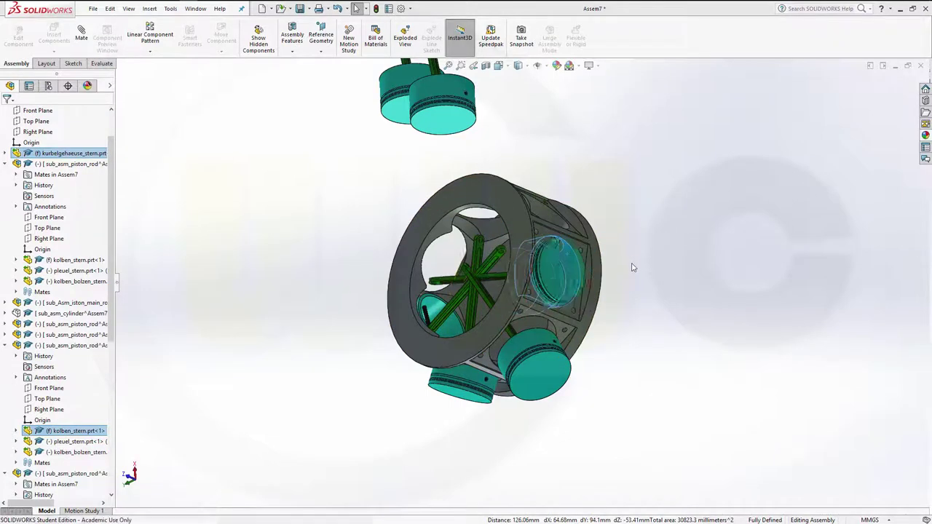
# - Mate the upper piston concentric with the empty bore and expand the Mates folder
pyautogui.click(632, 267)
pyautogui.moveTo(633, 267); pyautogui.dragTo(503, 243, button='middle')
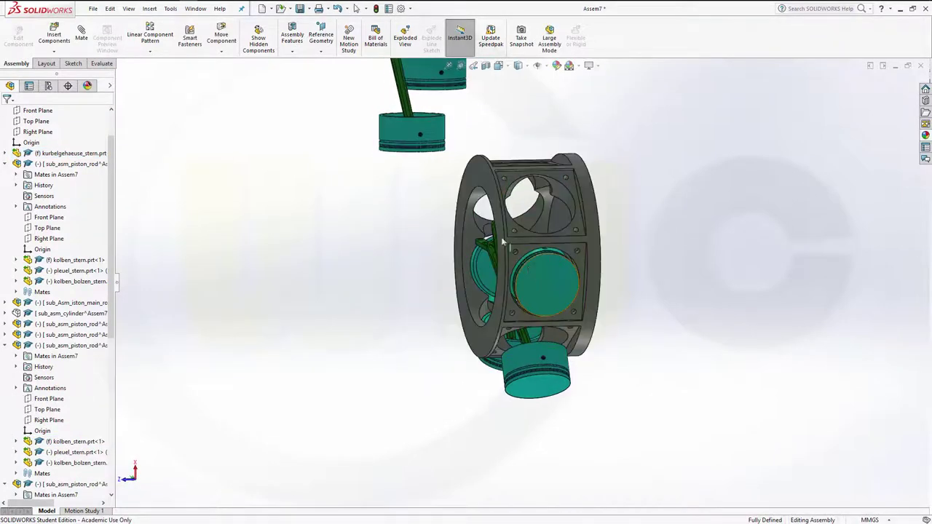
pyautogui.click(404, 140)
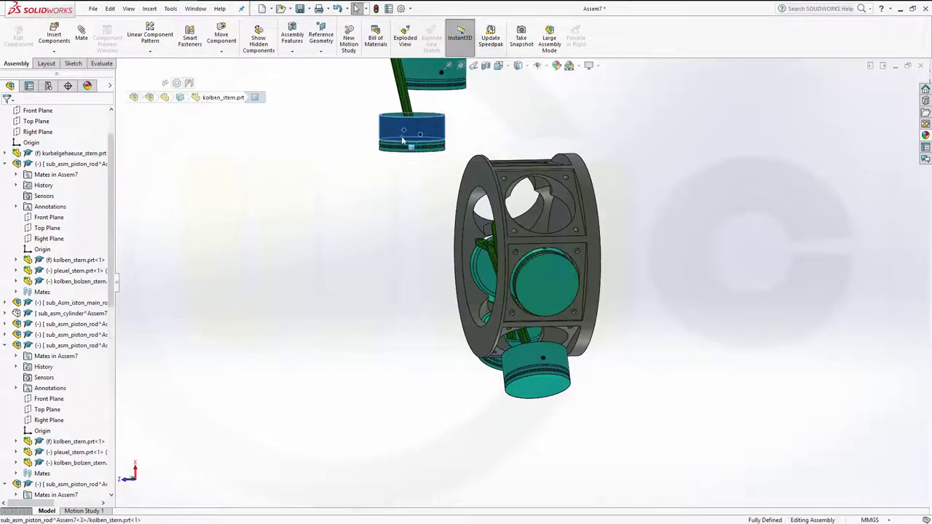
pyautogui.click(561, 195)
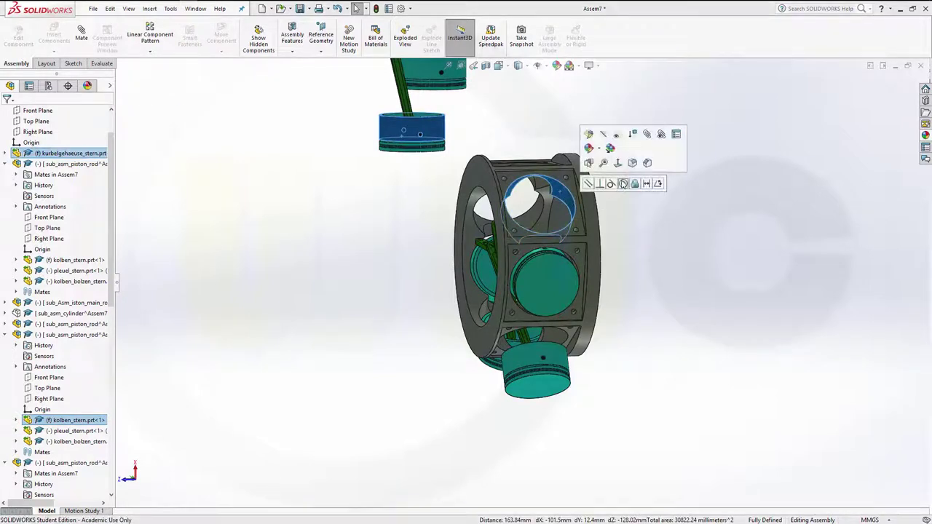
pyautogui.click(622, 185)
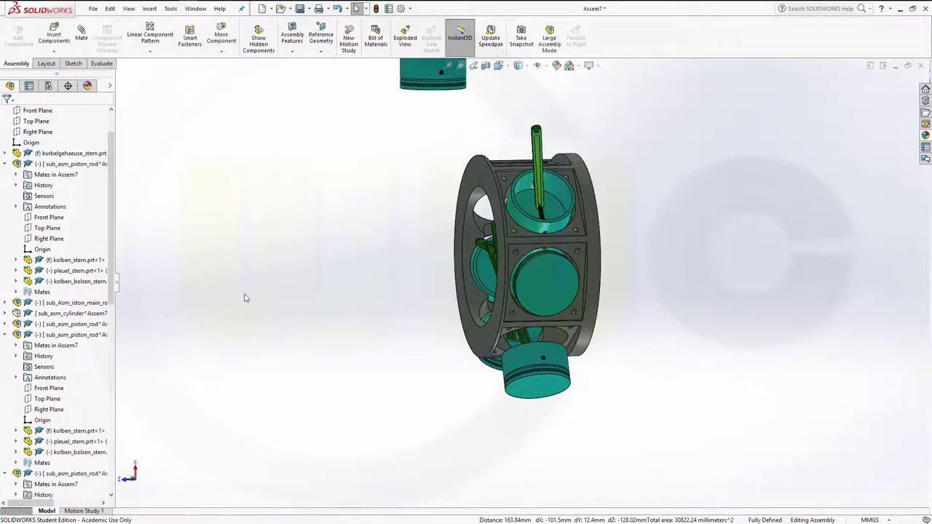
pyautogui.moveTo(111, 294); pyautogui.dragTo(137, 482)
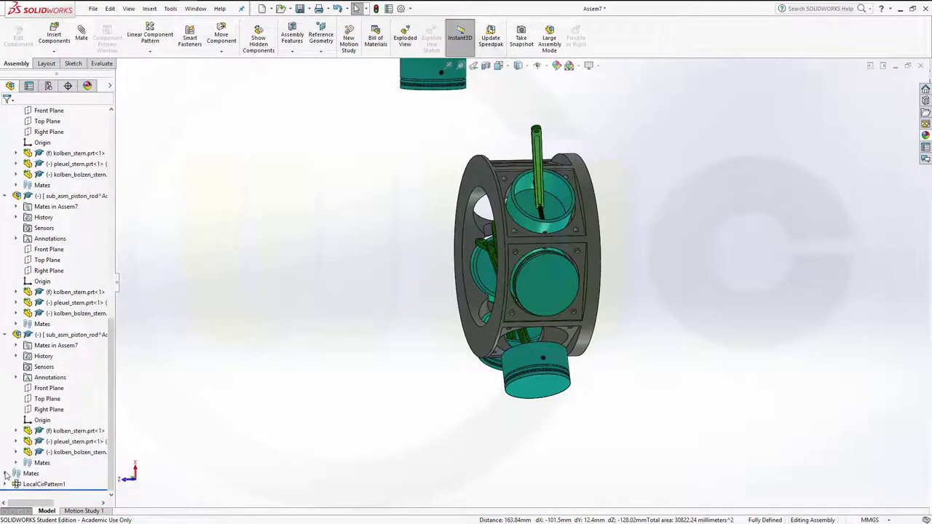
pyautogui.click(5, 473)
pyautogui.moveTo(110, 456); pyautogui.dragTo(108, 466)
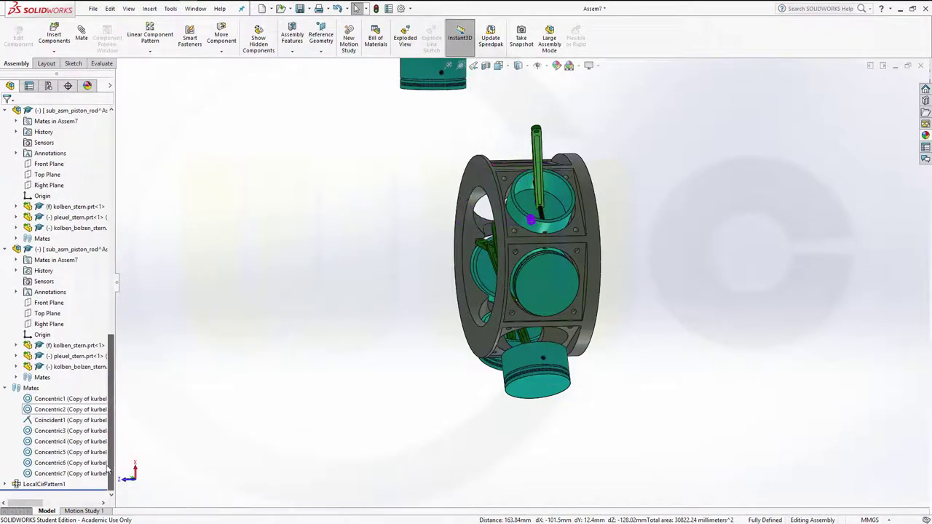
# - Flip the alignment of mate Concentric7 and fit the whole assembly in view
pyautogui.rightClick(48, 475)
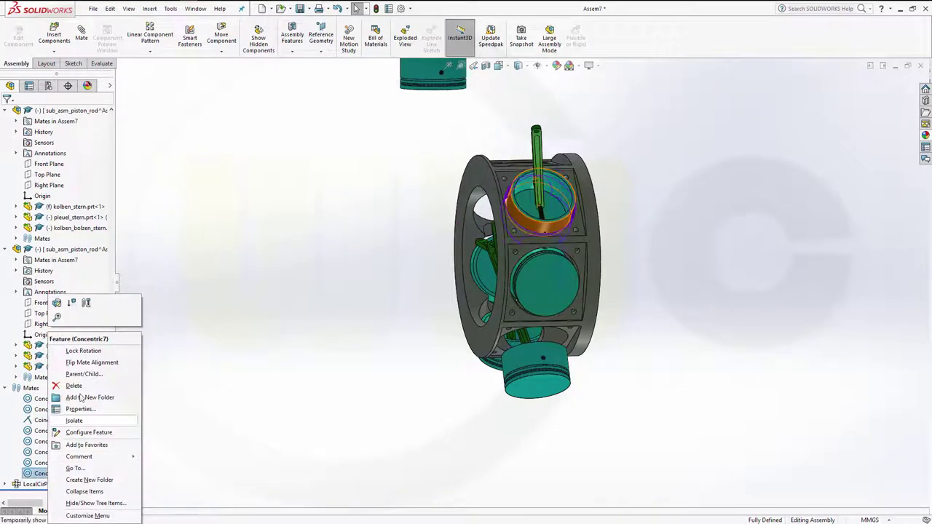
pyautogui.click(90, 367)
pyautogui.click(672, 257)
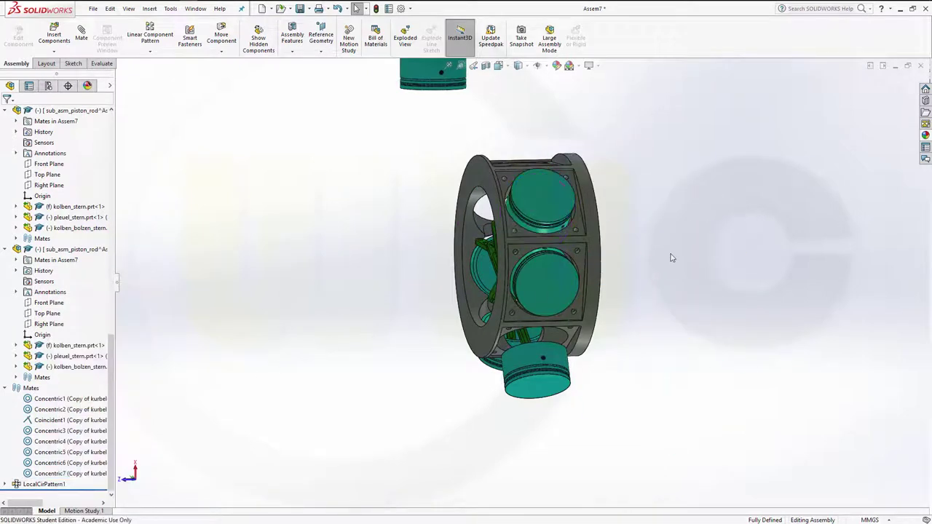
pyautogui.moveTo(574, 131); pyautogui.dragTo(525, 122, button='middle')
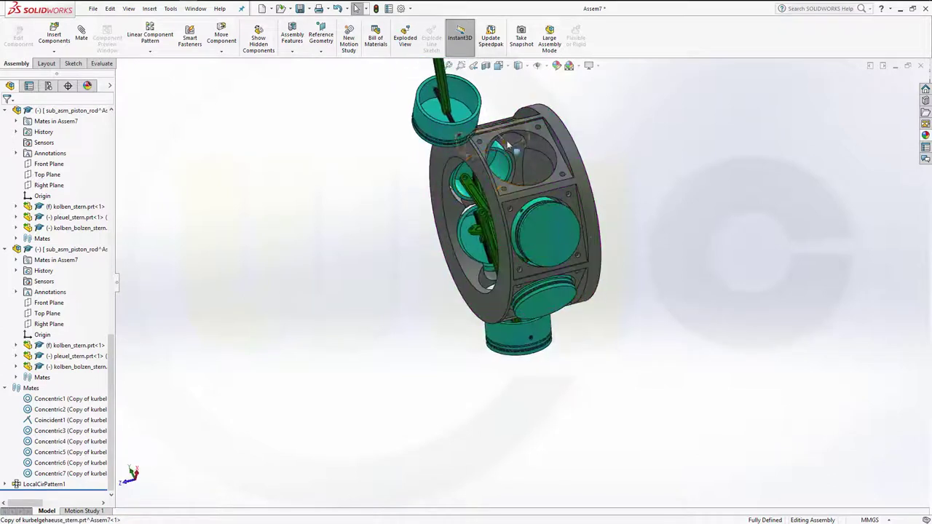
pyautogui.press('f')
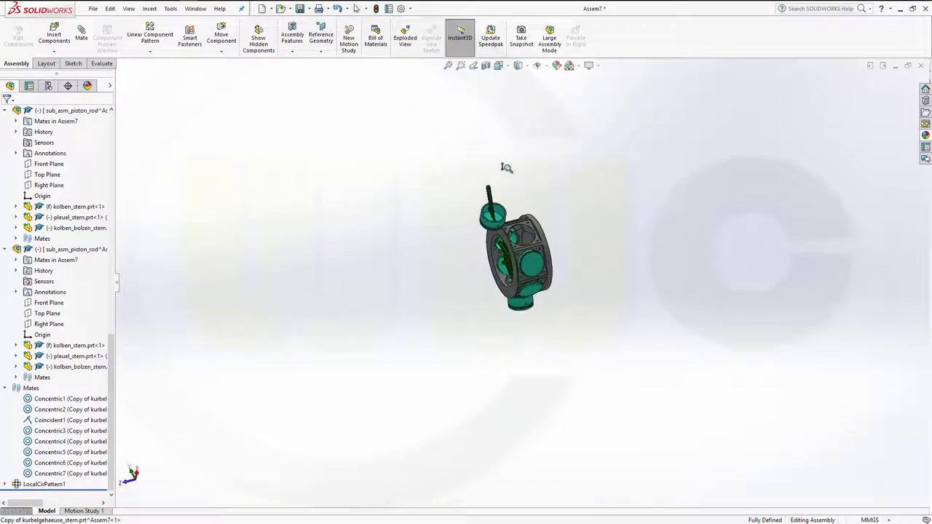
pyautogui.scroll(-4, 492, 225)
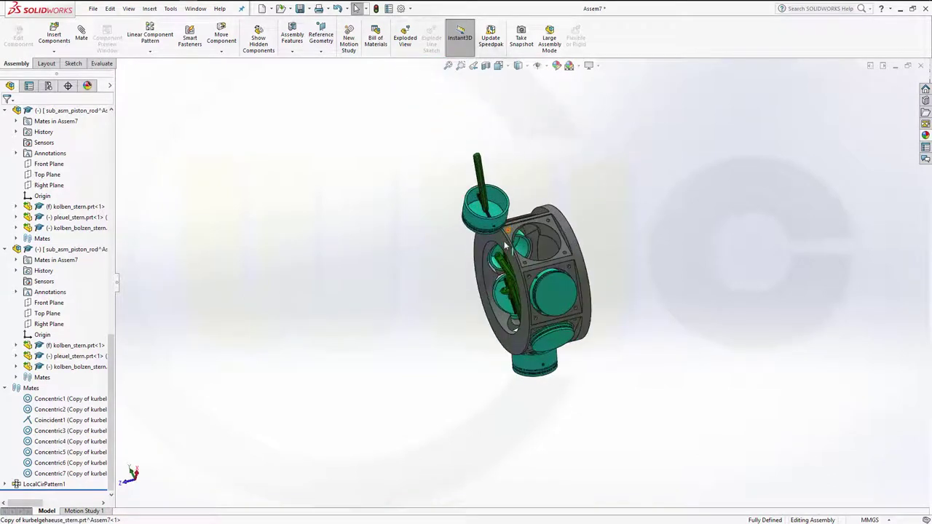
# - Rotate the outside piston upright so its rod tilts in toward the crankcase
pyautogui.click(222, 51)
pyautogui.click(241, 75)
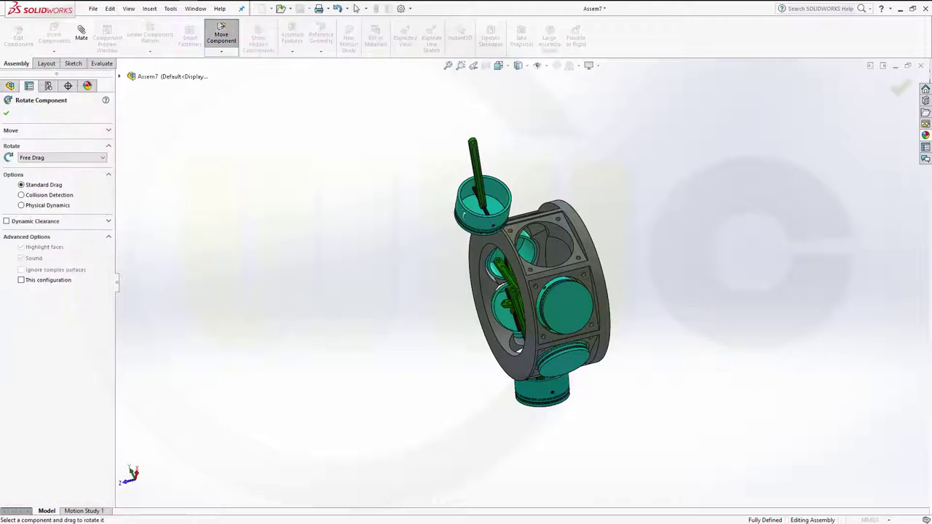
pyautogui.moveTo(464, 213)
pyautogui.mouseDown()
pyautogui.moveTo(469, 83)
pyautogui.moveTo(374, 349)
pyautogui.moveTo(364, 466)
pyautogui.moveTo(357, 414)
pyautogui.mouseUp()
pyautogui.moveTo(501, 143); pyautogui.dragTo(448, 277)
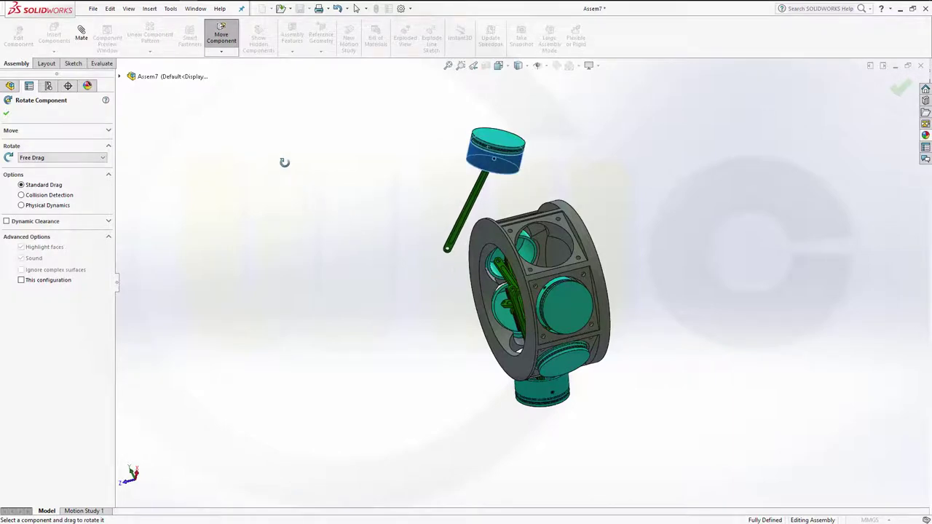
pyautogui.press('Escape')
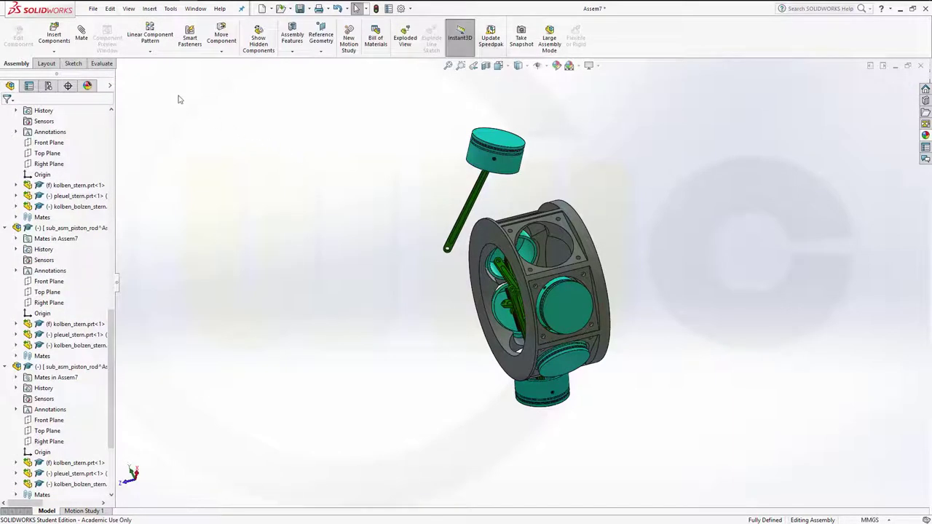
# - In an end-on view, drag the left, upper-left, lower-right, right and upper-right pistons outward from the housing
pyautogui.click(491, 163)
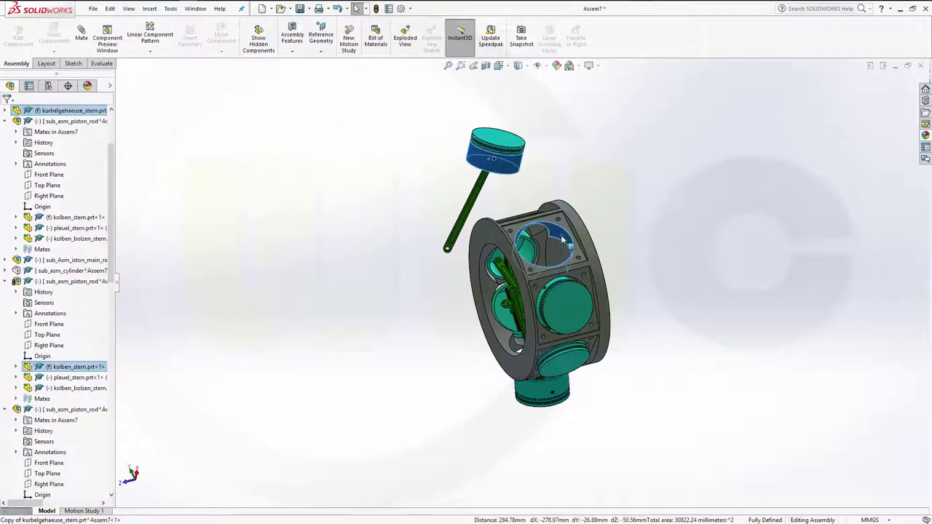
pyautogui.click(561, 240)
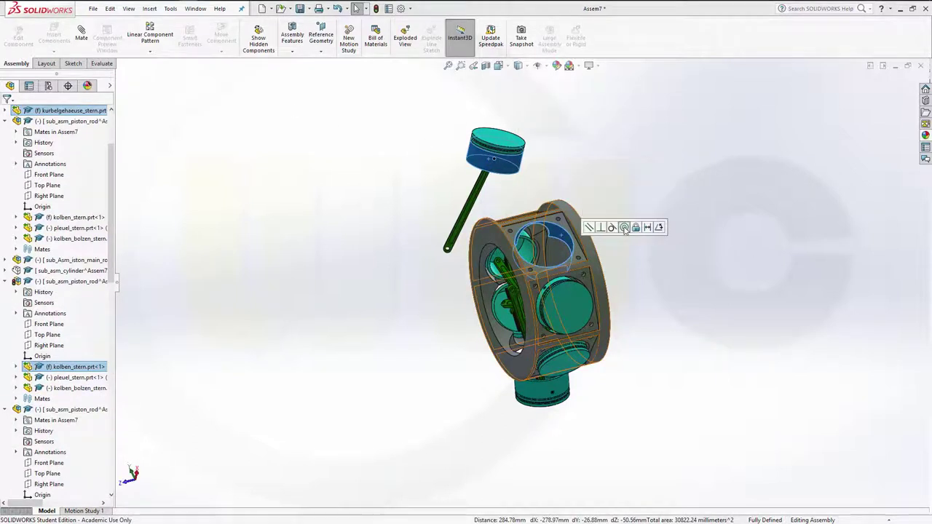
pyautogui.moveTo(624, 229)
pyautogui.mouseDown(button='middle')
pyautogui.moveTo(403, 236)
pyautogui.moveTo(482, 206)
pyautogui.moveTo(465, 175)
pyautogui.mouseUp(button='middle')
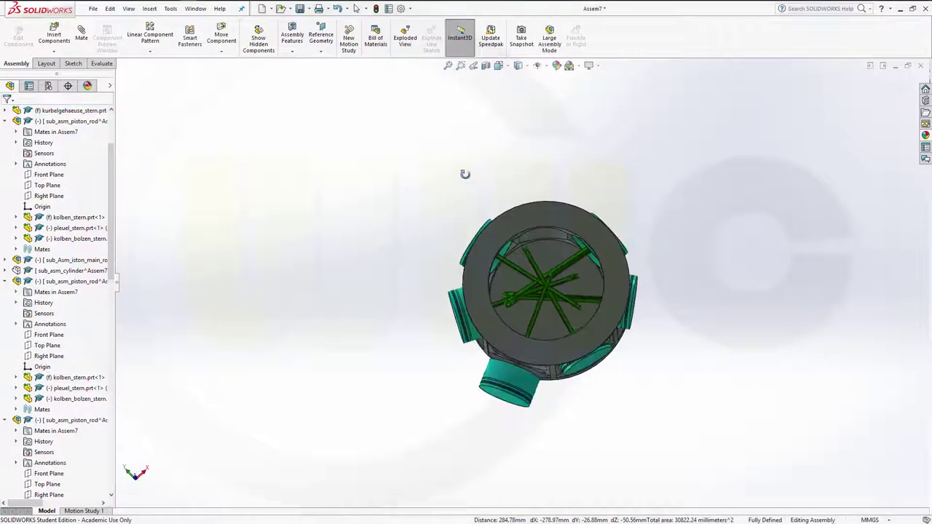
pyautogui.moveTo(515, 373); pyautogui.dragTo(482, 370)
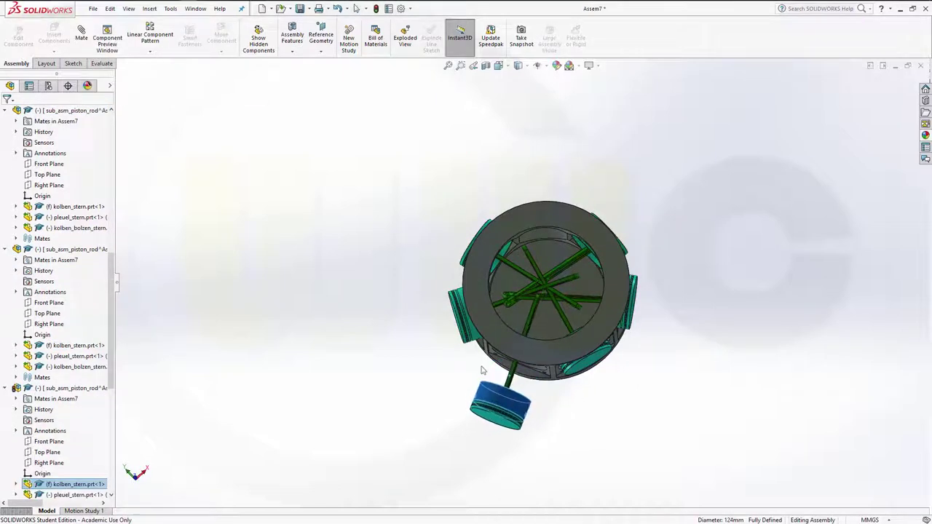
pyautogui.click(418, 333)
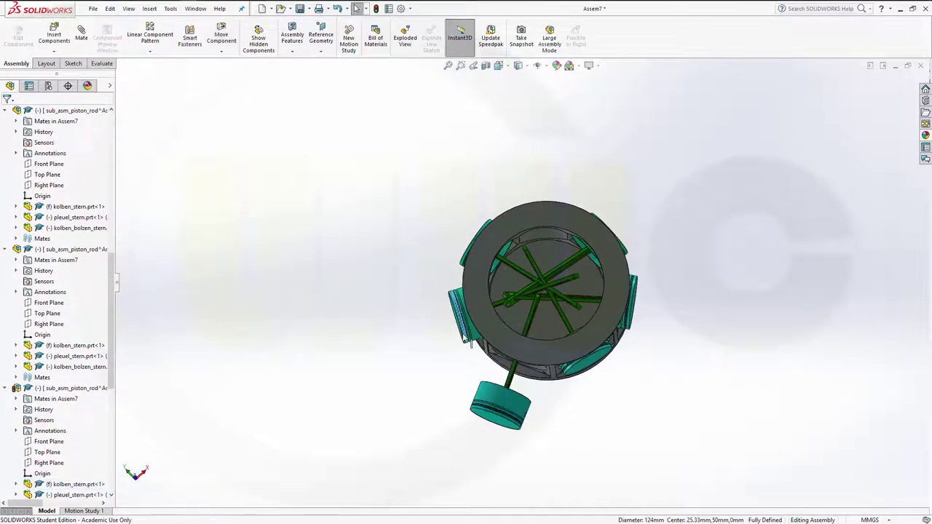
pyautogui.moveTo(479, 337); pyautogui.dragTo(407, 349)
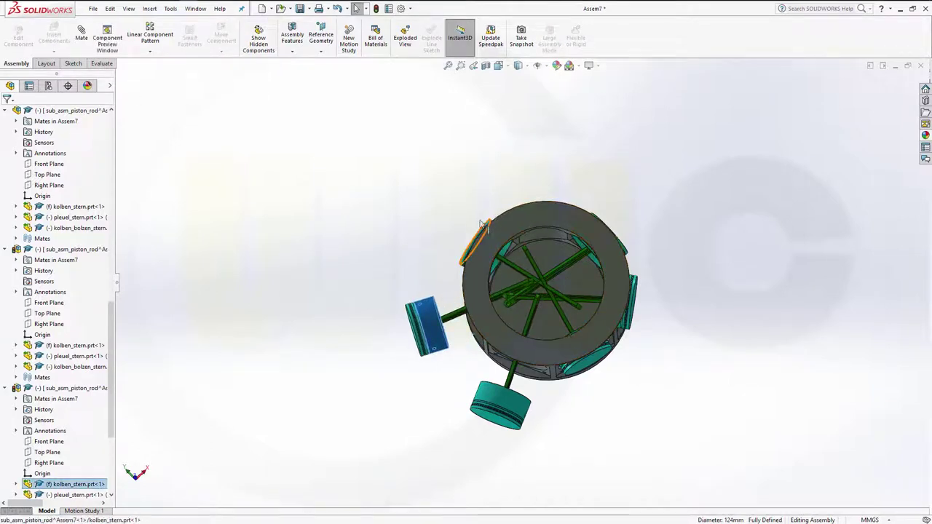
pyautogui.moveTo(481, 223); pyautogui.dragTo(416, 193)
pyautogui.click(416, 192)
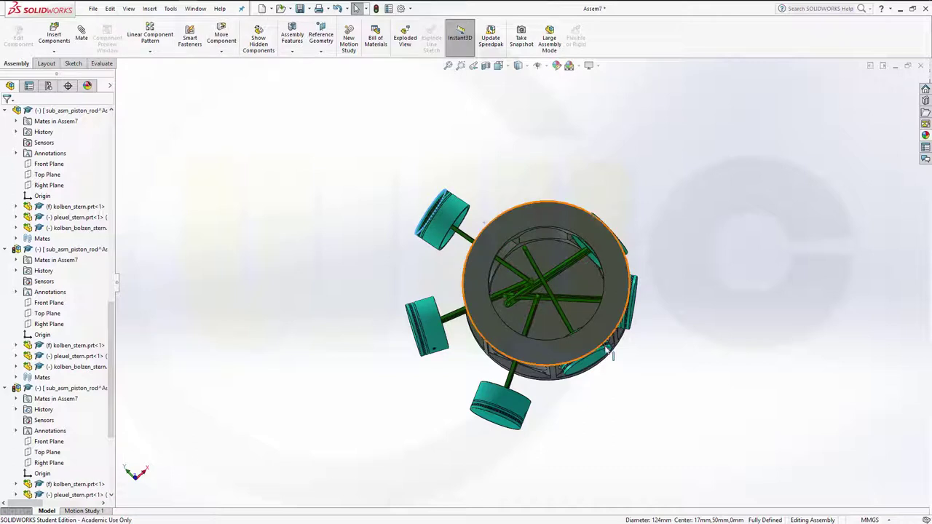
pyautogui.moveTo(609, 354); pyautogui.dragTo(631, 408)
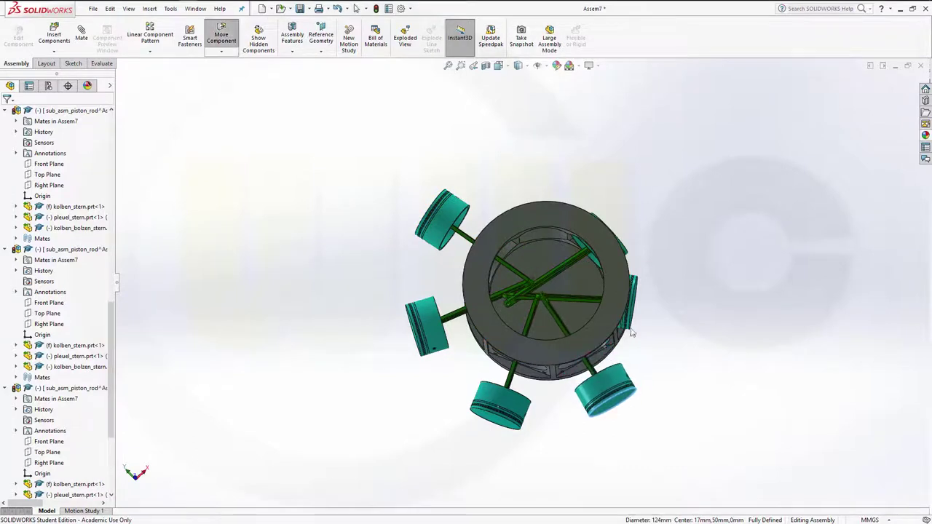
pyautogui.moveTo(631, 309); pyautogui.dragTo(688, 304)
pyautogui.moveTo(625, 252); pyautogui.dragTo(669, 222)
pyautogui.press('Escape')
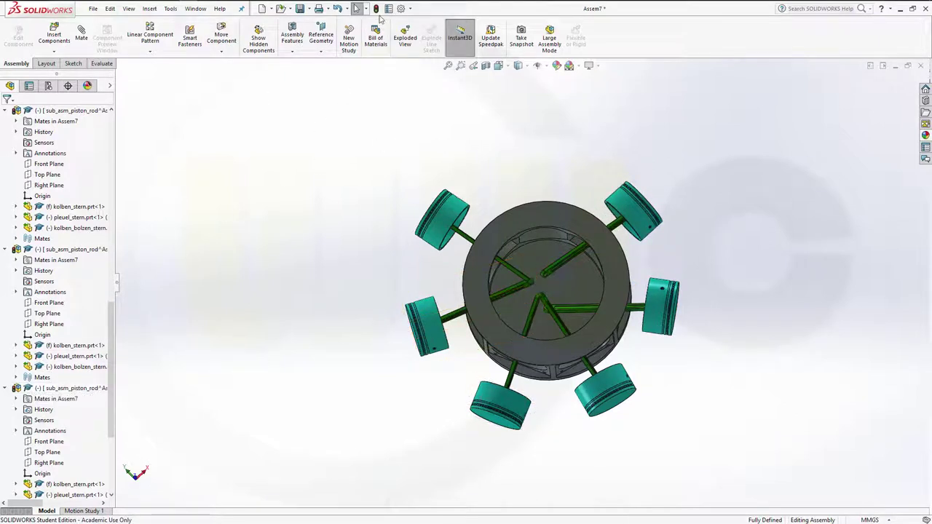
# - Collapse the five expanded piston-rod sub-assemblies in the FeatureManager tree
pyautogui.click(6, 388)
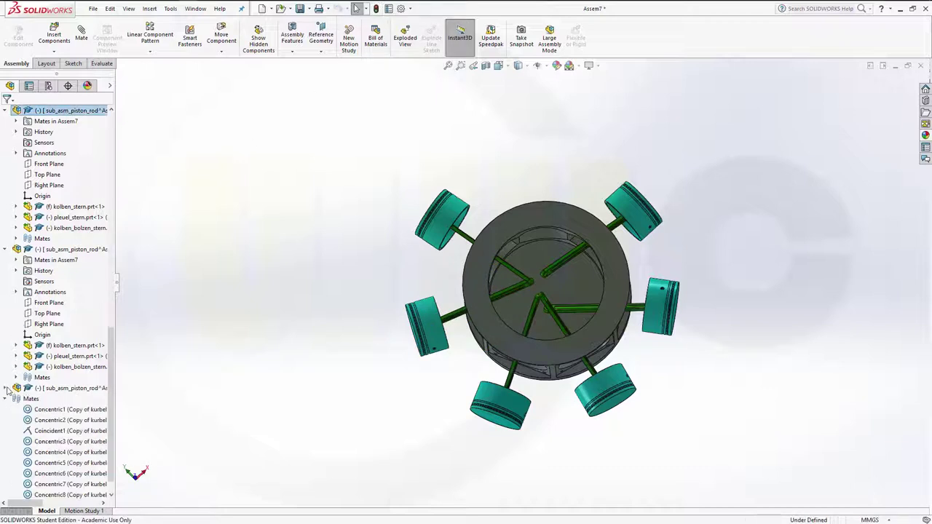
pyautogui.click(5, 250)
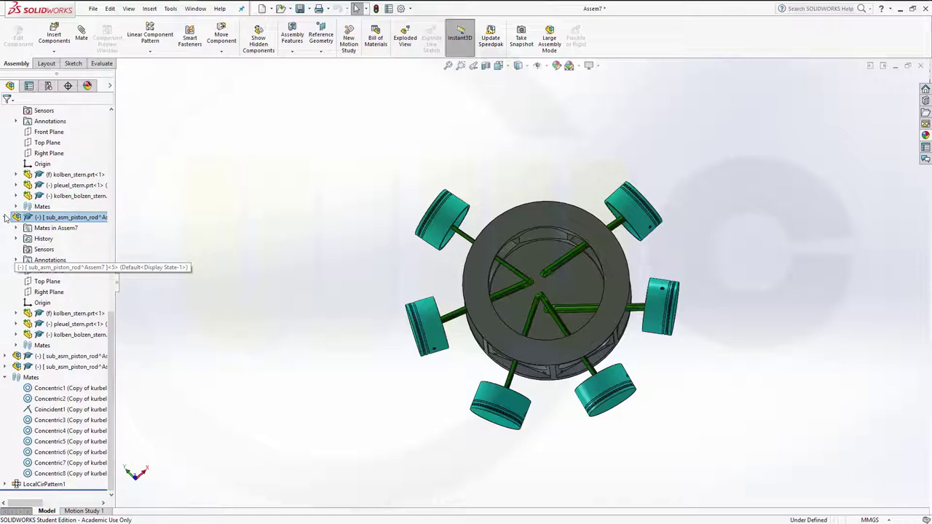
pyautogui.click(5, 218)
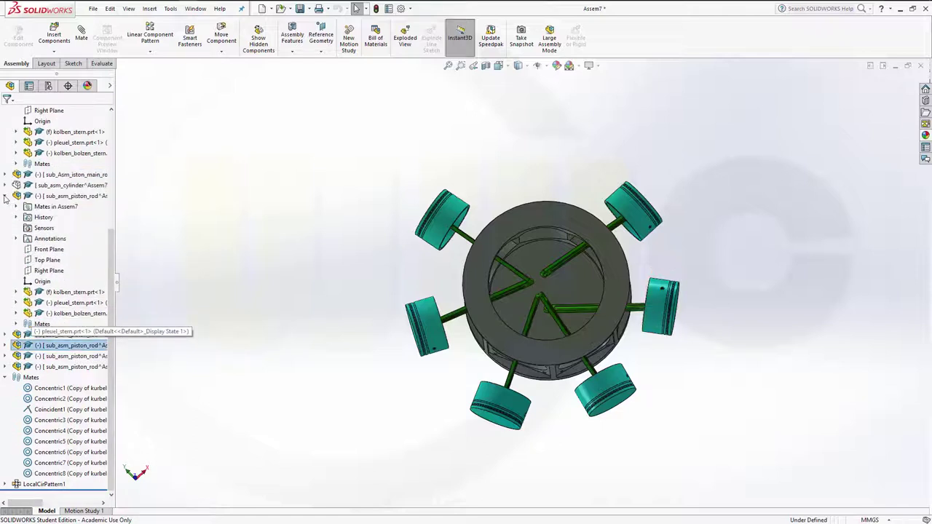
pyautogui.click(5, 197)
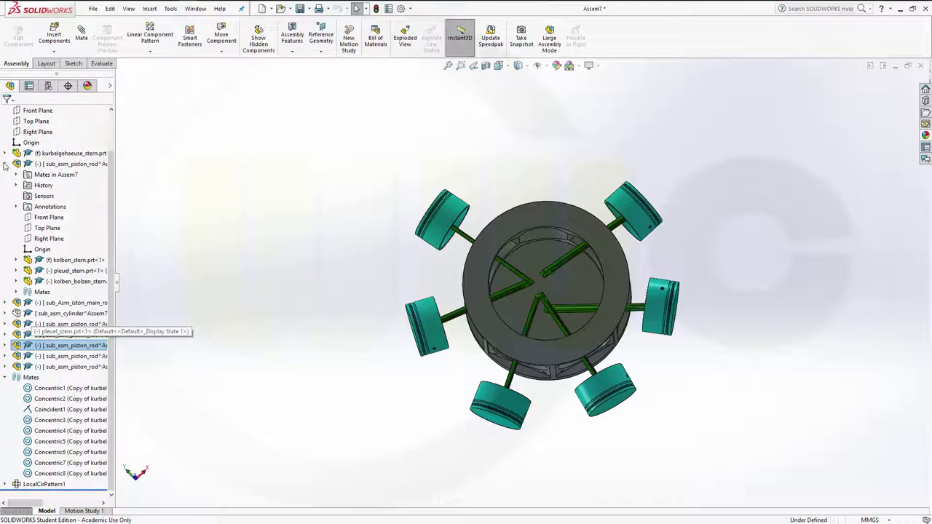
pyautogui.click(5, 164)
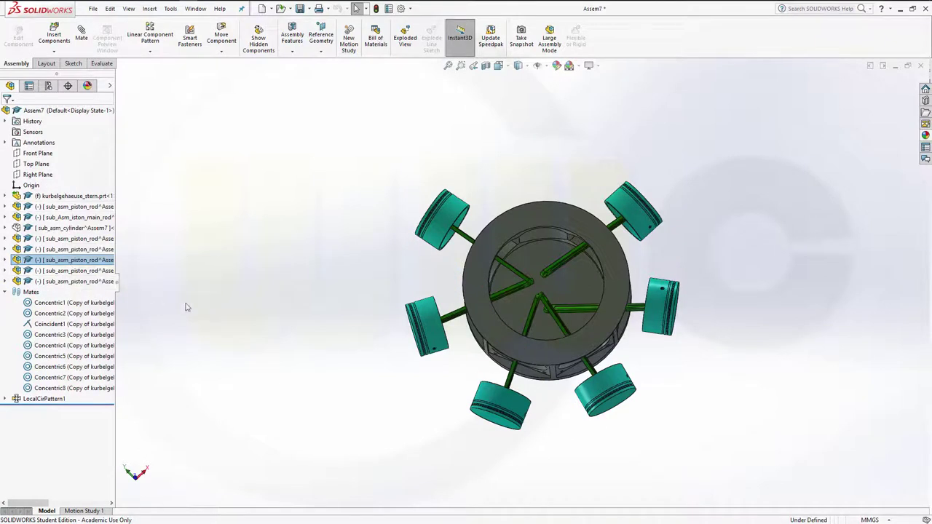
# - Rename the misspelled main rod sub-assembly to sub_asm_piston_main_rod
pyautogui.click(79, 218)
pyautogui.click(77, 218)
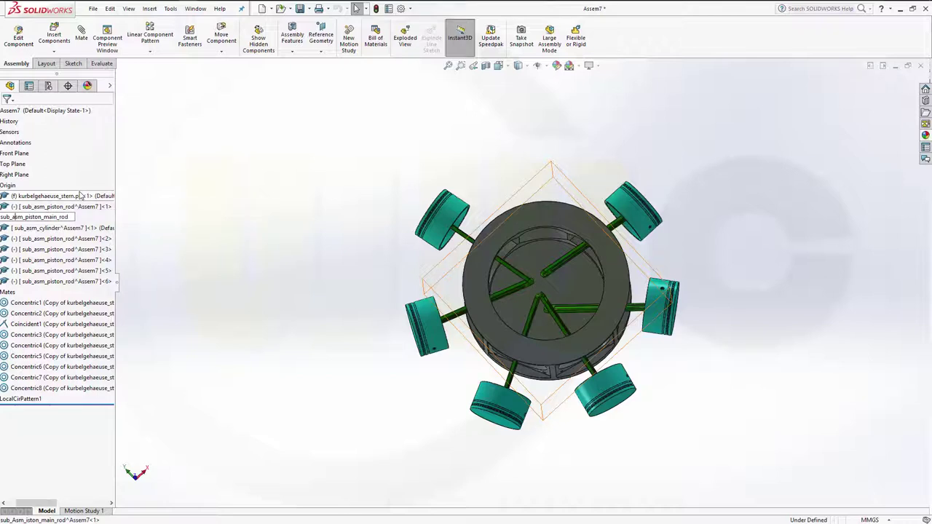
pyautogui.press('Return')
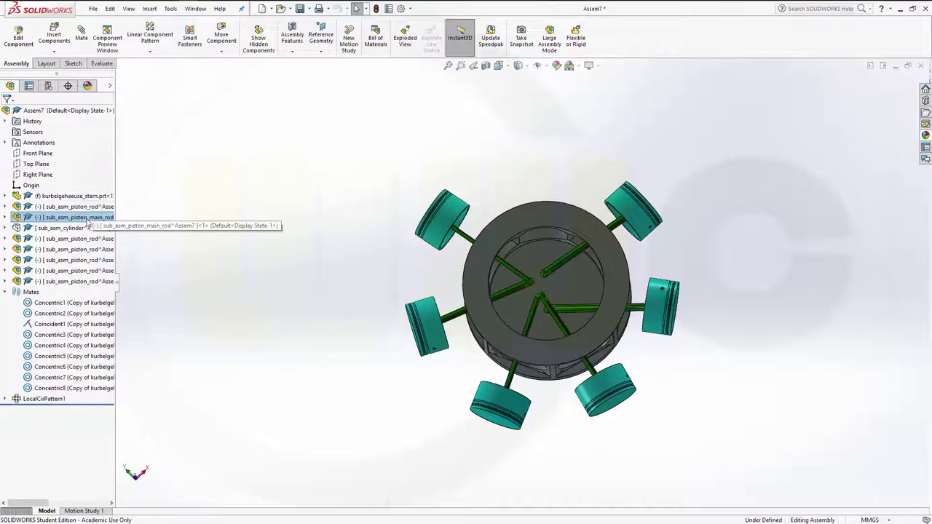
pyautogui.hscroll(2, 76, 220)
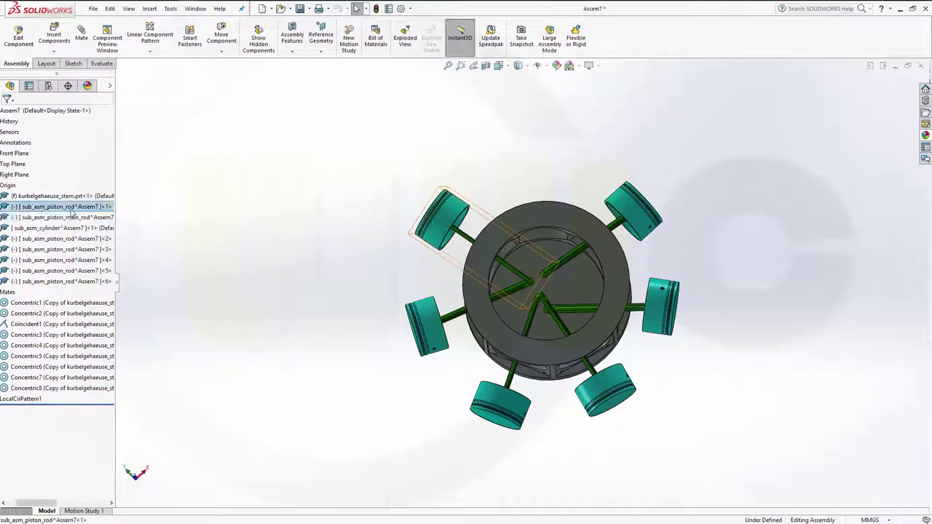
# - Select sub_asm_piston_main_rod and start editing it in place
pyautogui.click(29, 207)
pyautogui.click(24, 218)
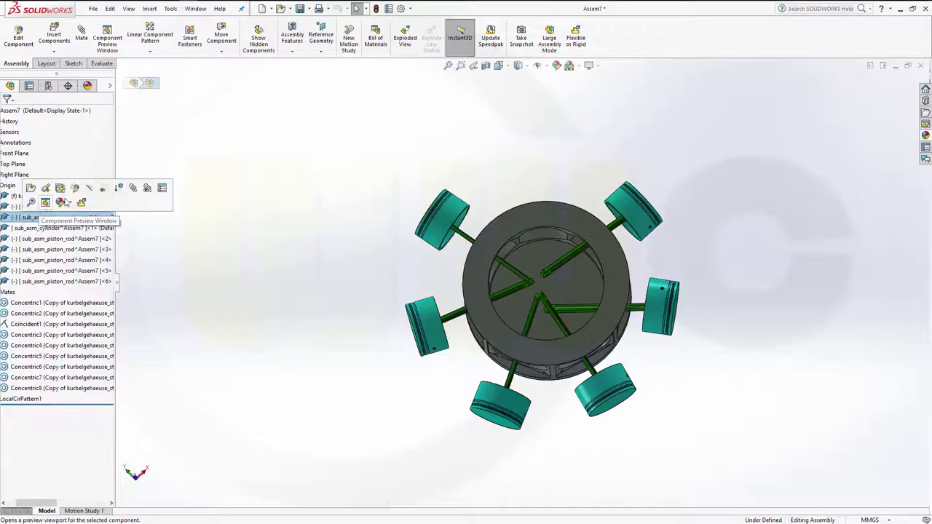
pyautogui.click(76, 188)
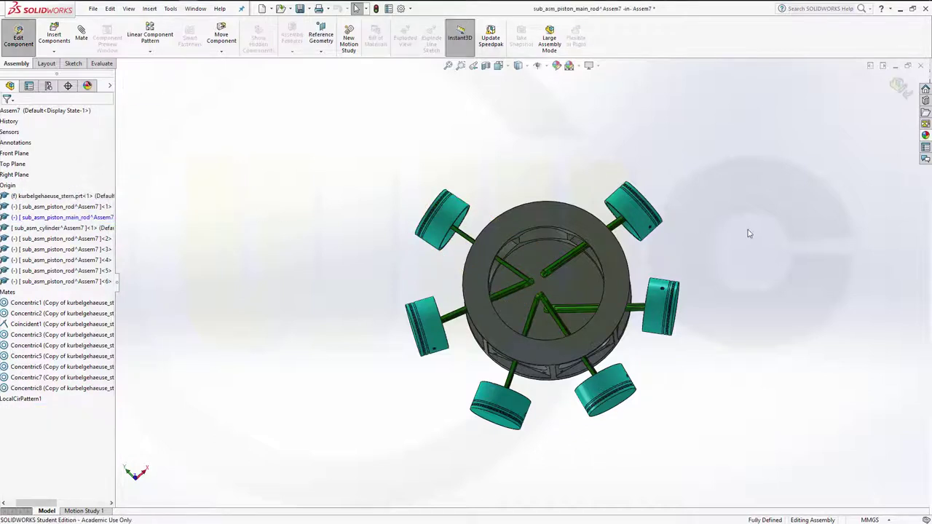
pyautogui.scroll(2, 676, 227)
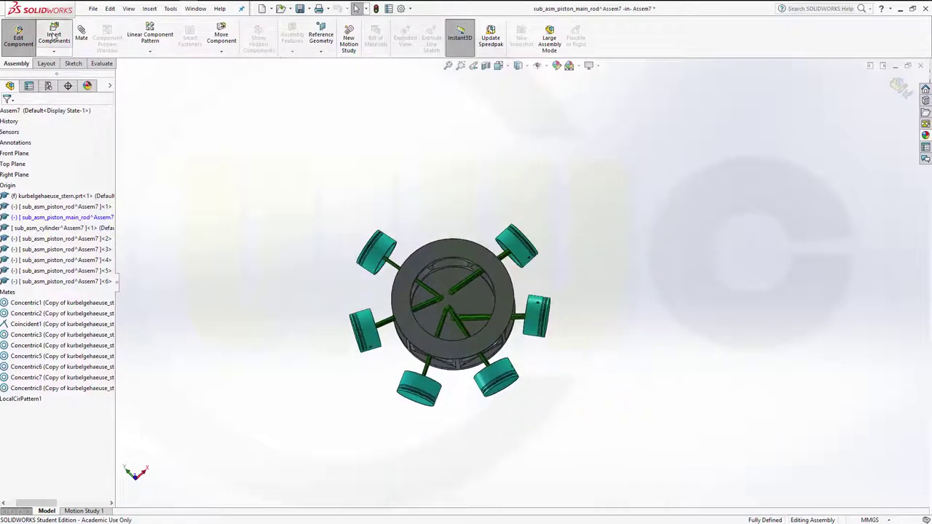
# - Insert the pleuel_stern.prt link rod and place it above the engine
pyautogui.click(53, 38)
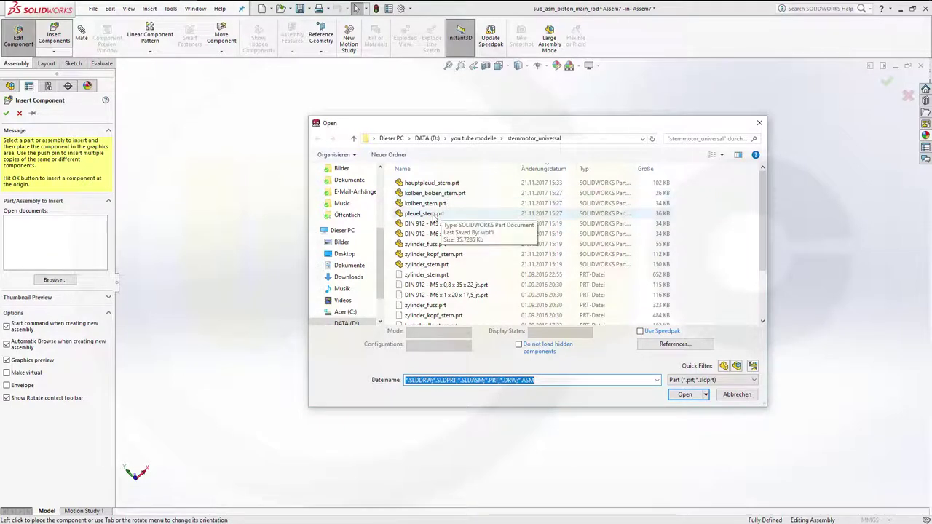
pyautogui.click(426, 214)
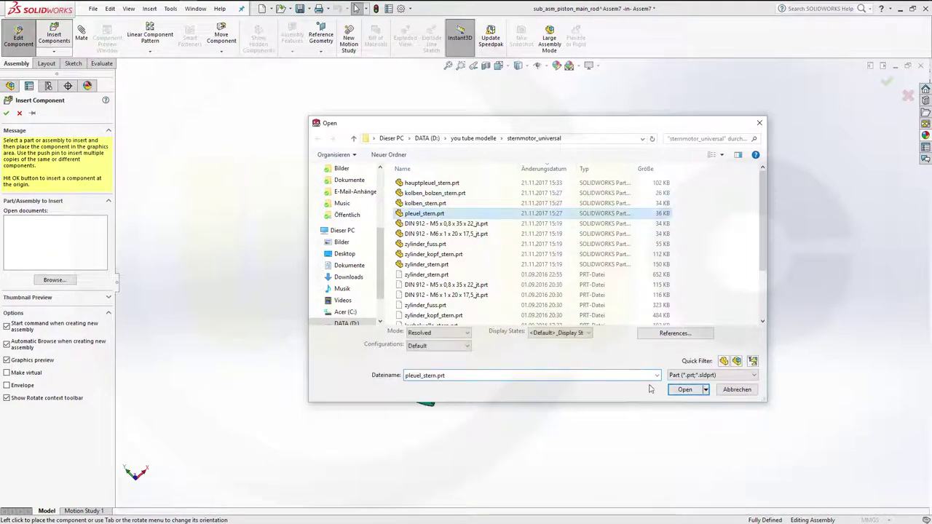
pyautogui.click(684, 390)
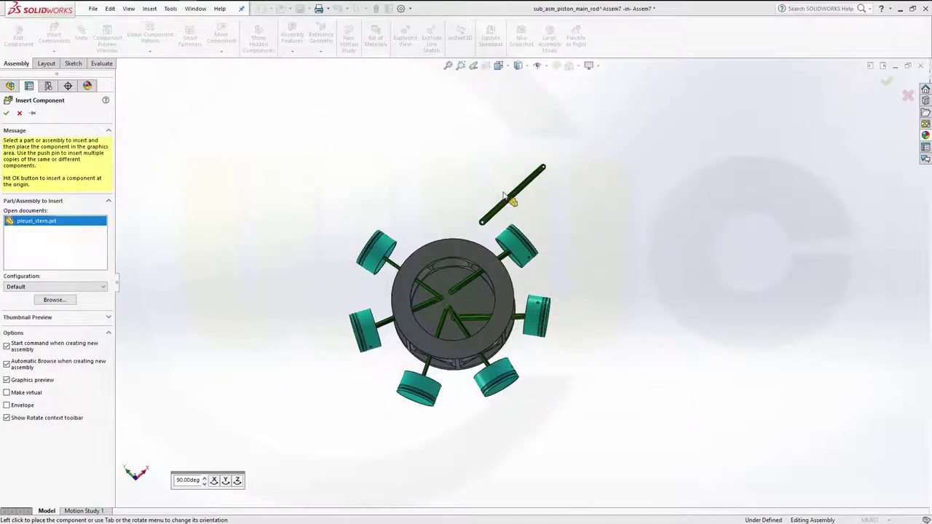
pyautogui.click(481, 191)
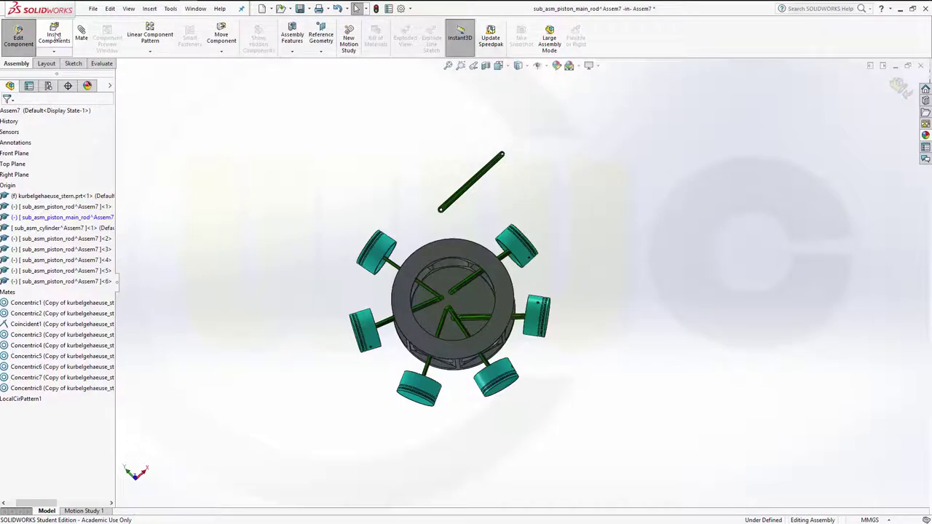
# - Insert the kolben_stern.prt piston and kolben_bolzen_stern.prt pin above the engine near the link rod
pyautogui.click(54, 35)
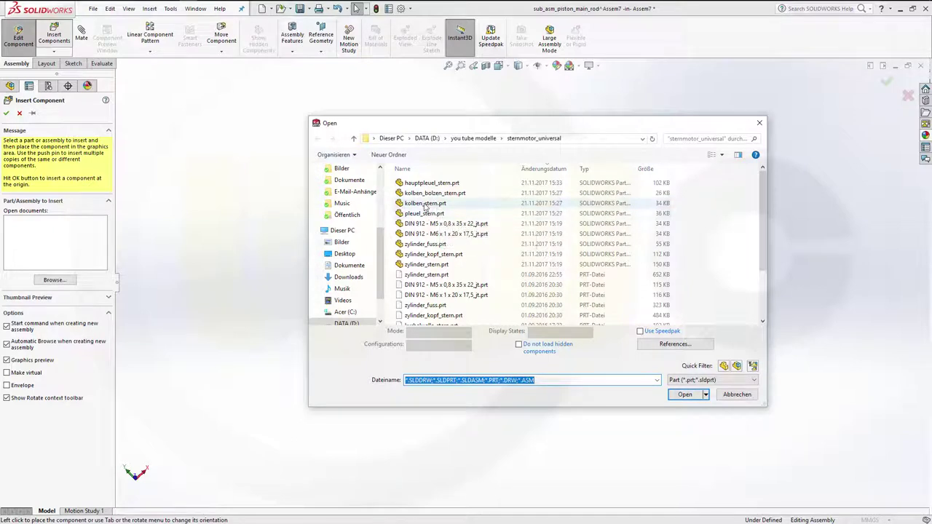
pyautogui.click(426, 204)
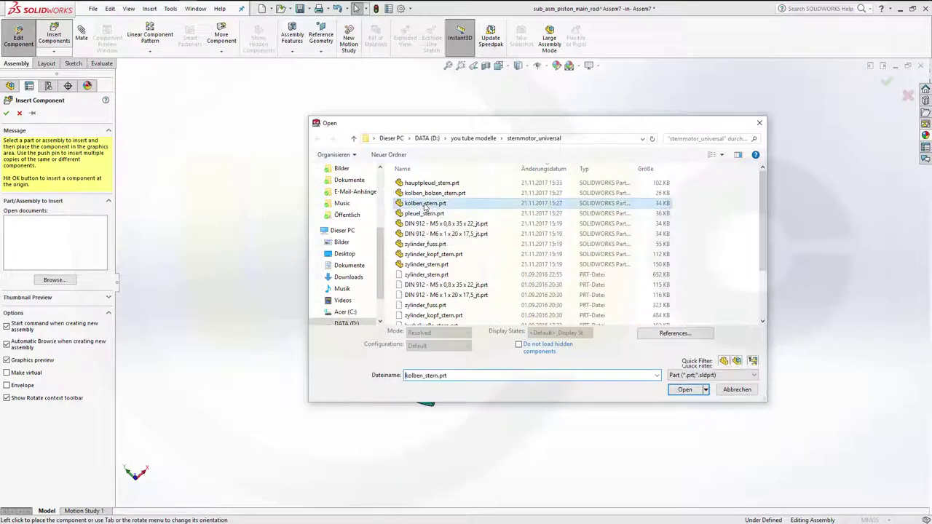
pyautogui.click(689, 390)
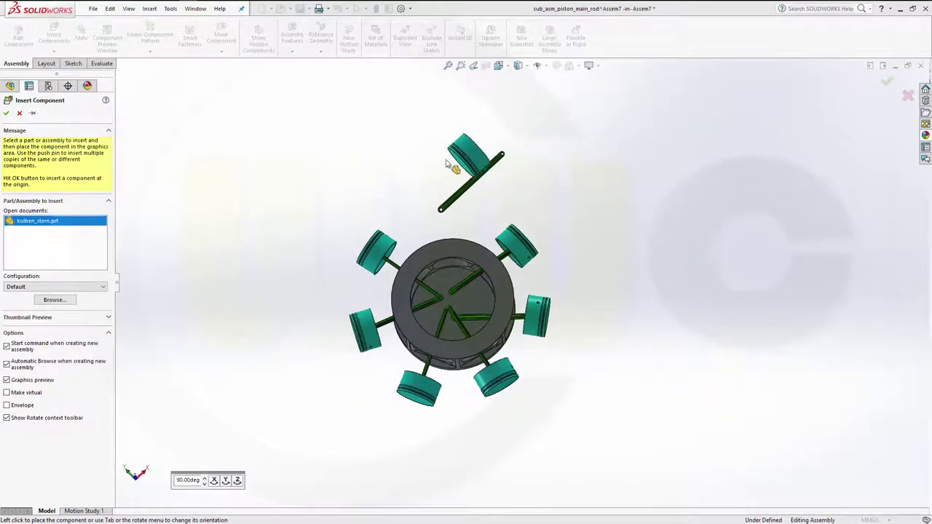
pyautogui.click(417, 155)
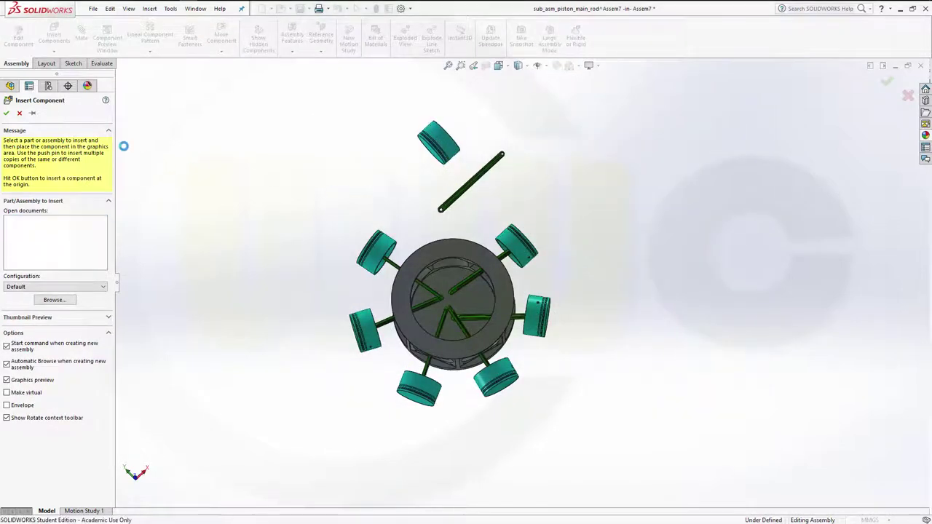
pyautogui.click(55, 38)
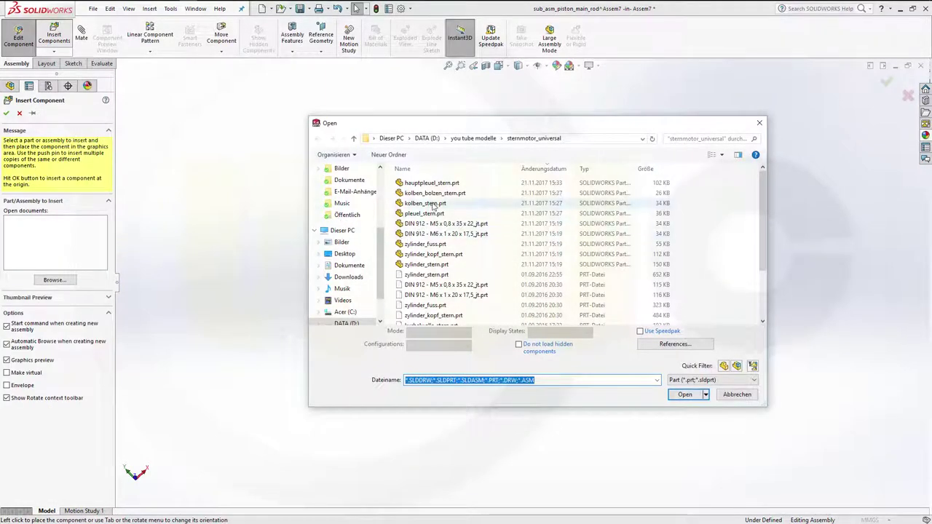
pyautogui.click(443, 196)
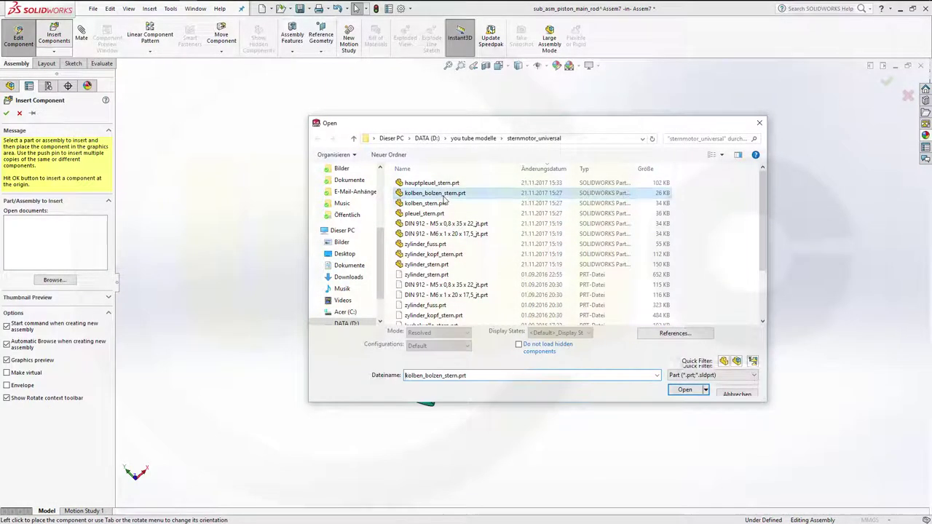
pyautogui.click(684, 392)
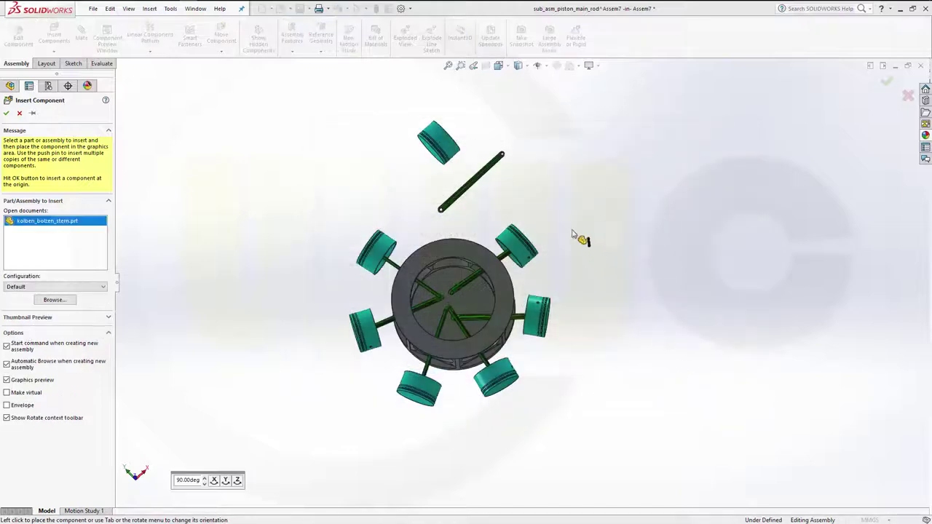
pyautogui.click(453, 191)
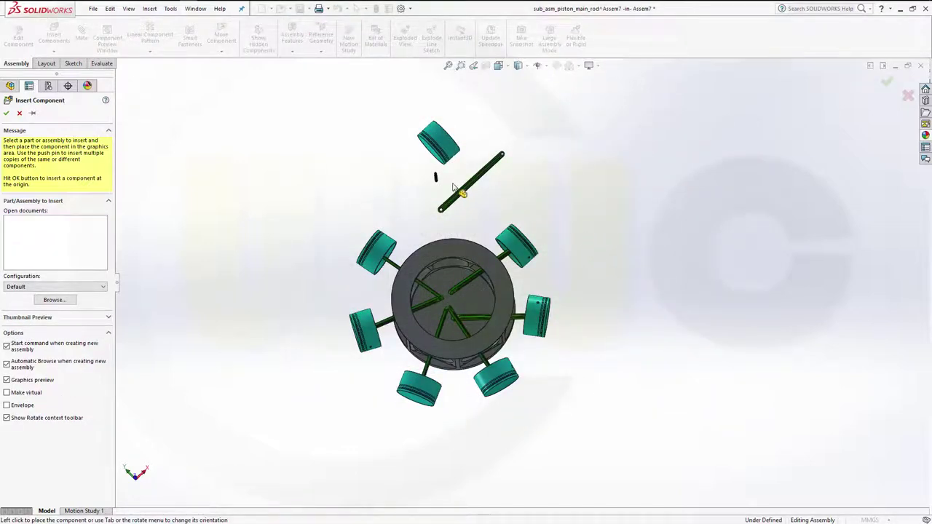
# - Select the piston pin and then the pleuel_stern link rod, then clear the selection
pyautogui.scroll(-3, 446, 172)
pyautogui.scroll(-2, 462, 181)
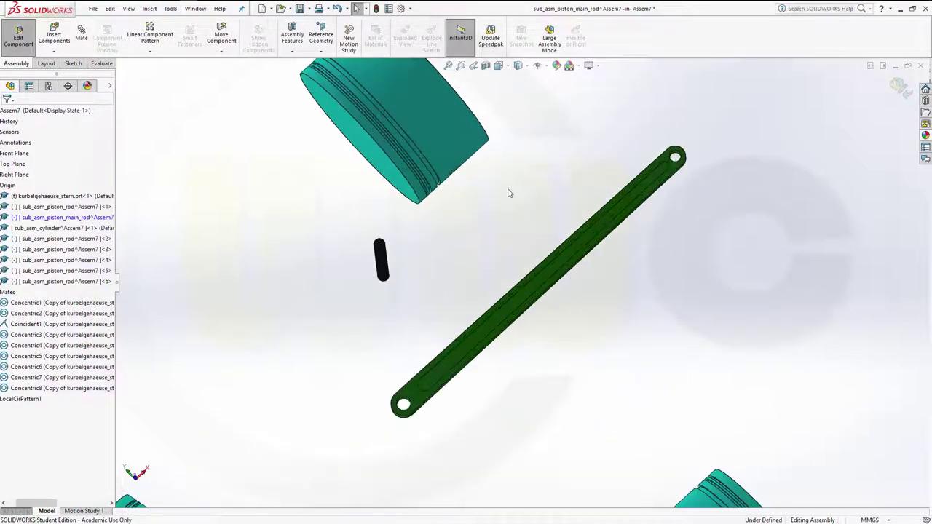
pyautogui.scroll(1, 508, 193)
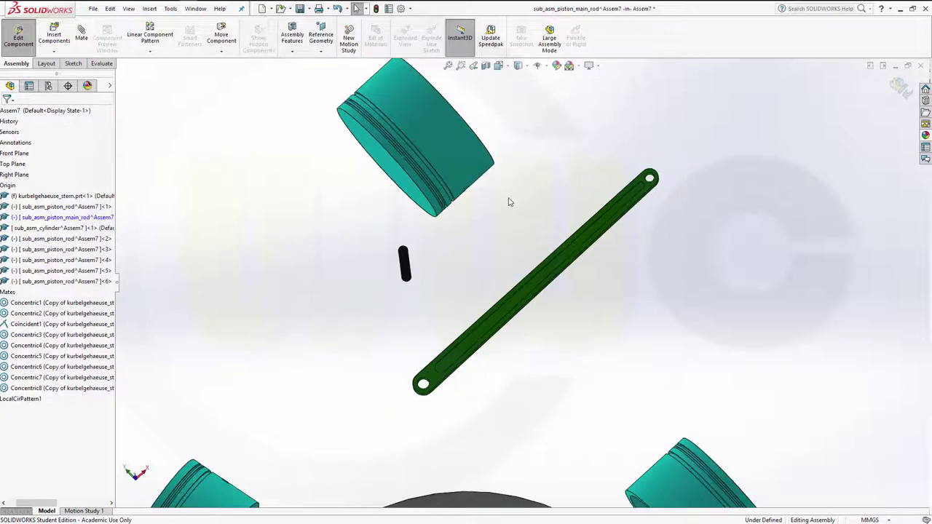
pyautogui.click(405, 263)
pyautogui.scroll(-3, 643, 241)
pyautogui.scroll(-2, 673, 202)
pyautogui.scroll(-2, 603, 194)
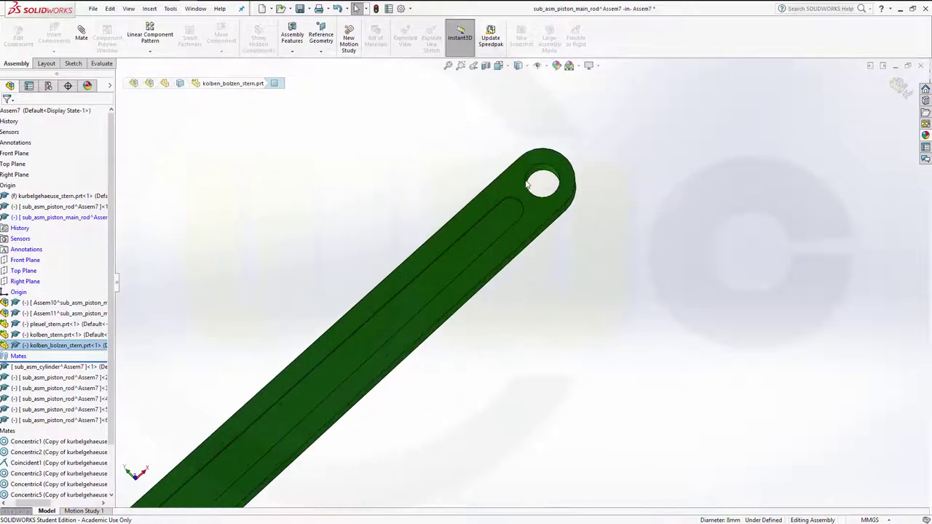
pyautogui.scroll(2, 503, 237)
pyautogui.scroll(2, 451, 328)
pyautogui.scroll(2, 429, 374)
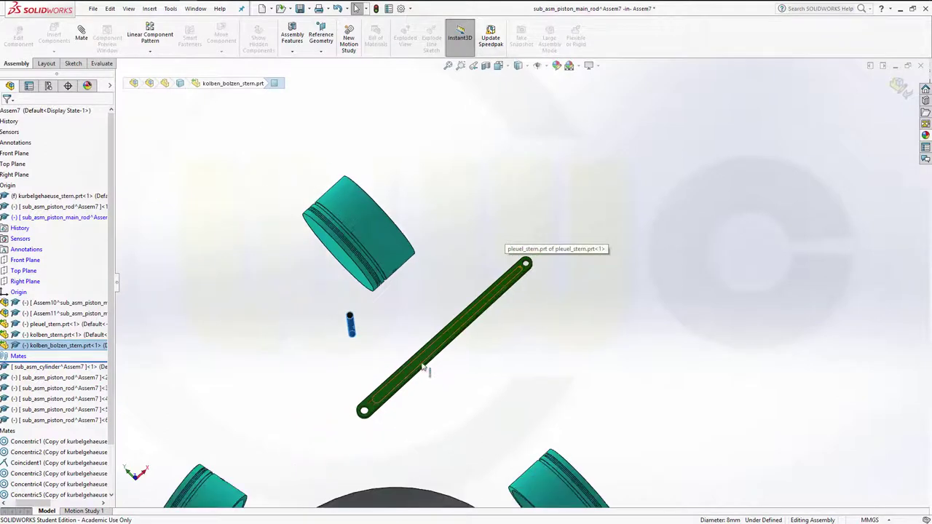
pyautogui.click(55, 325)
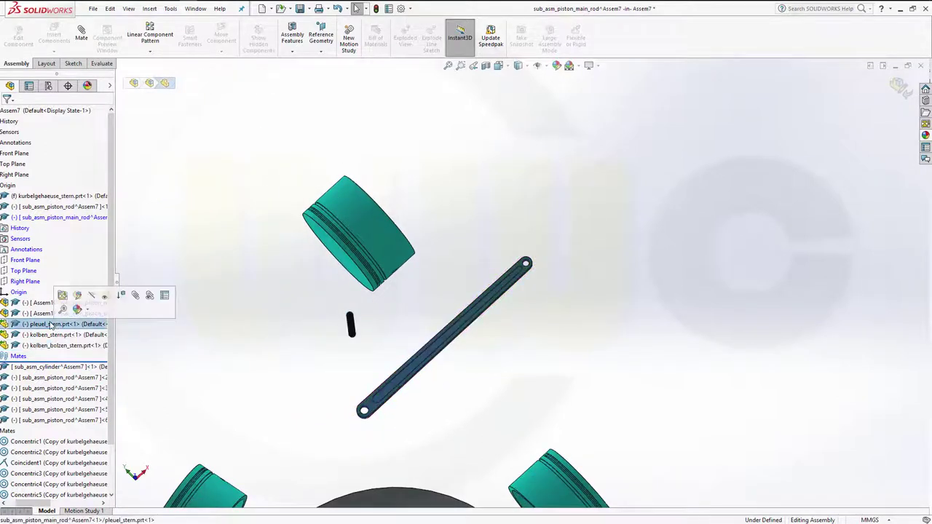
pyautogui.click(163, 329)
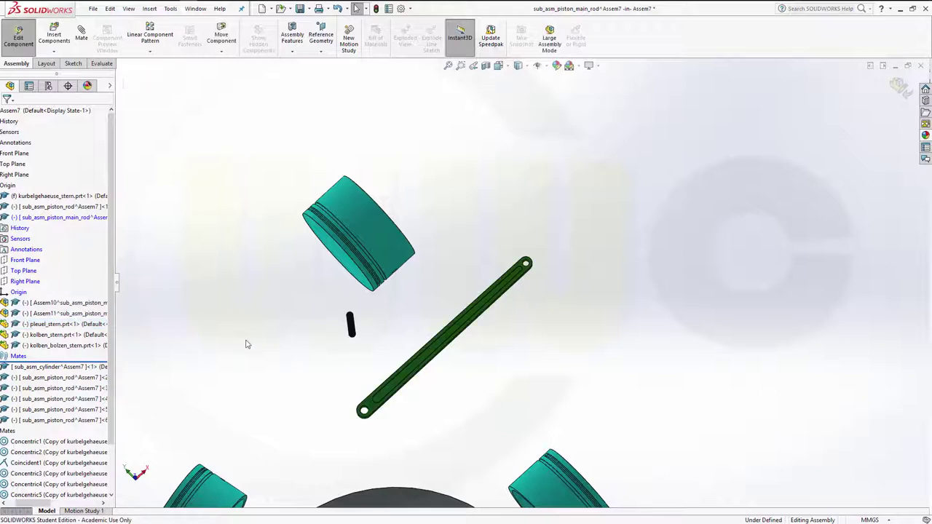
# - Delete the pleuel_stern link rod from the sub-assembly
pyautogui.click(58, 325)
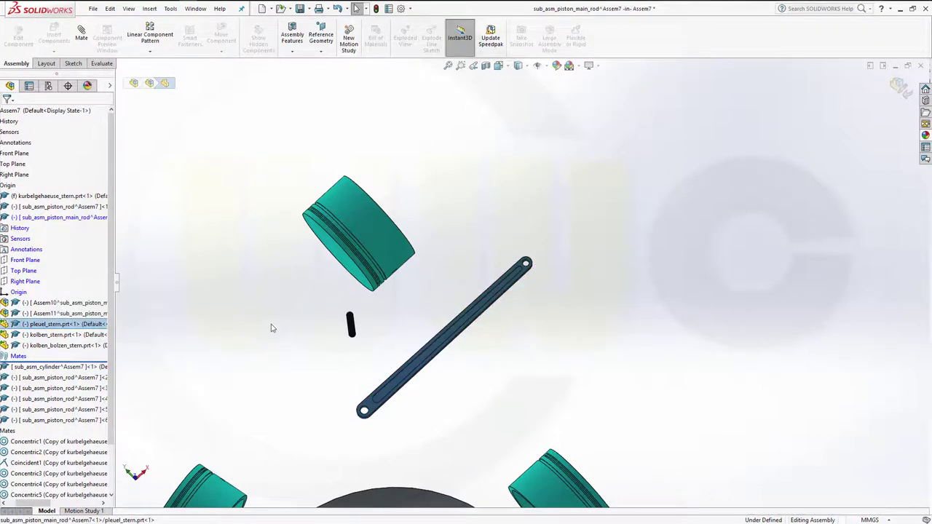
pyautogui.press('Delete')
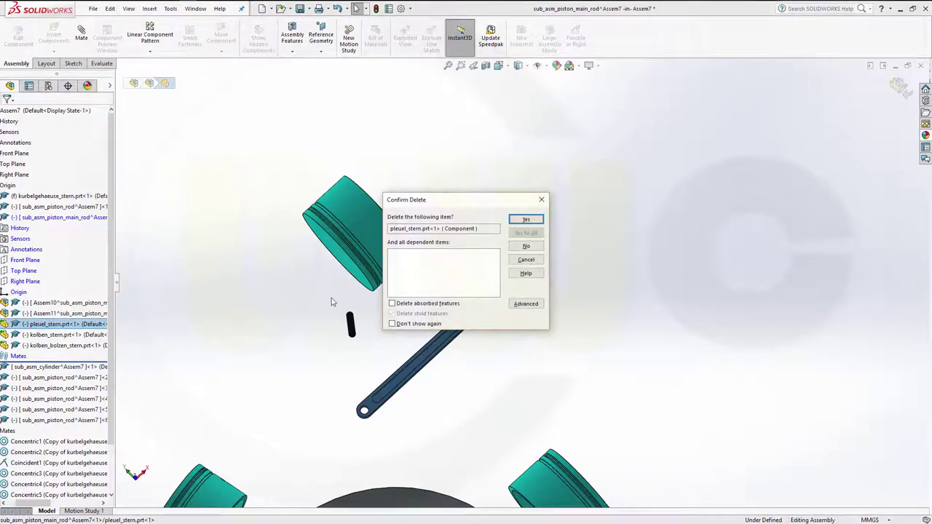
pyautogui.click(526, 220)
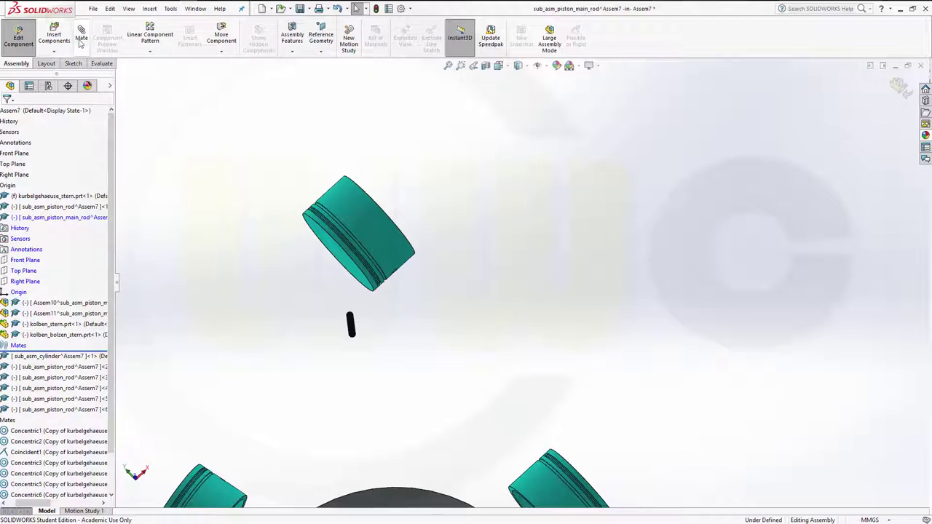
# - Insert hauptpleuel_stern.prt and place it beside the piston and pin
pyautogui.click(54, 36)
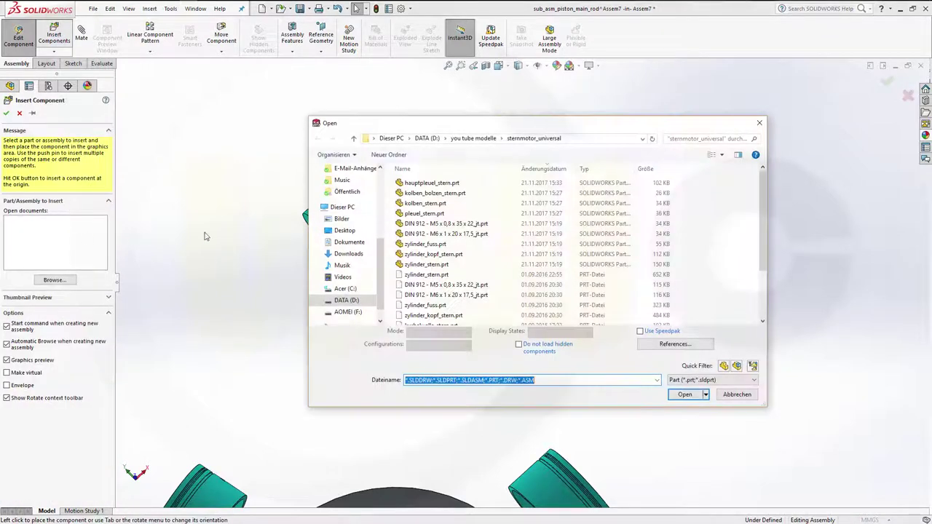
pyautogui.click(437, 183)
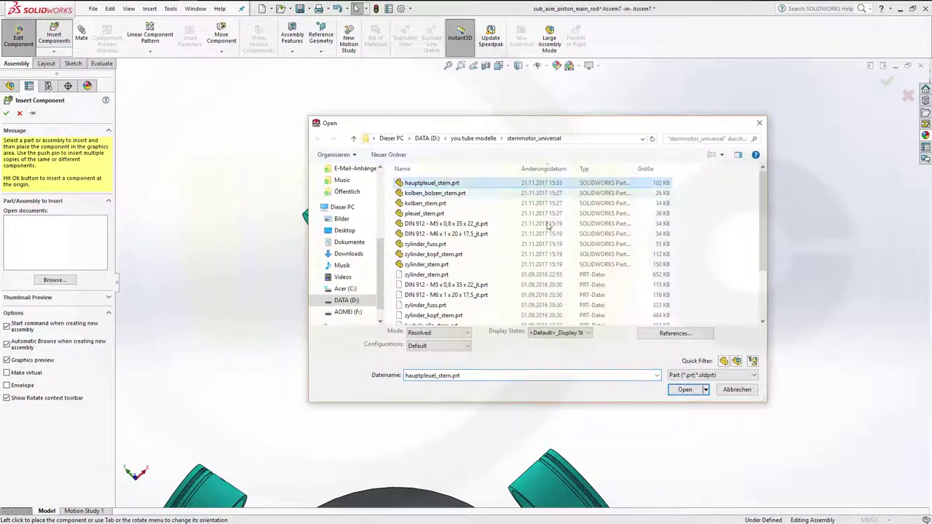
pyautogui.click(685, 390)
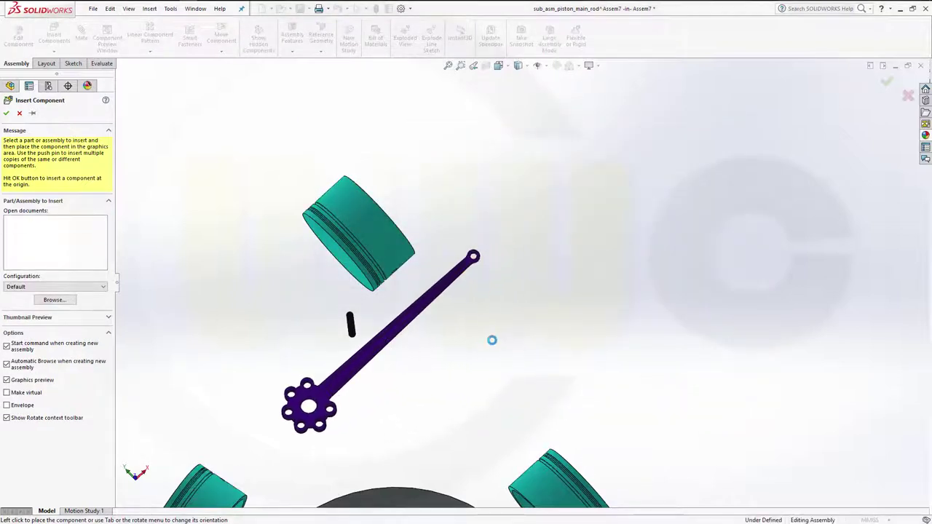
pyautogui.click(471, 333)
pyautogui.scroll(-3, 379, 350)
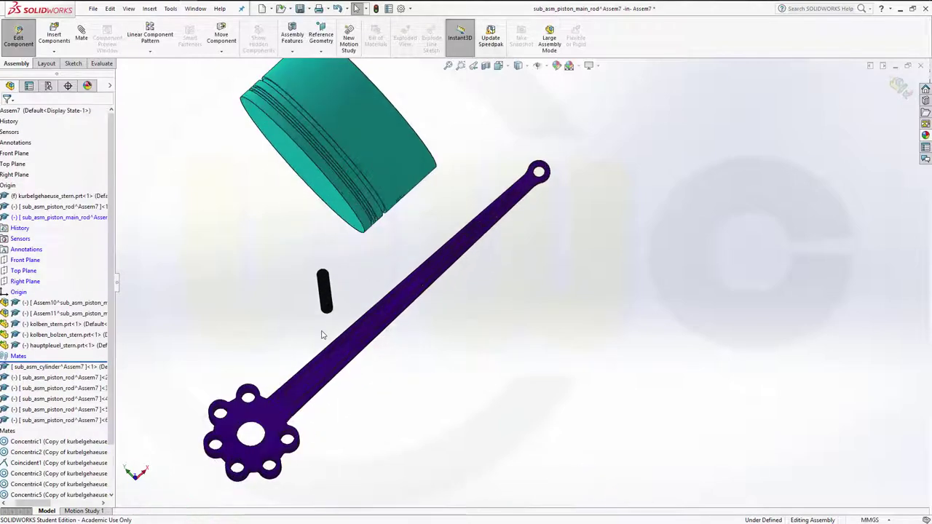
# - Make the piston pin concentric with the hole in the master rod's upper eye
pyautogui.click(326, 295)
pyautogui.scroll(-3, 548, 162)
pyautogui.scroll(-3, 550, 167)
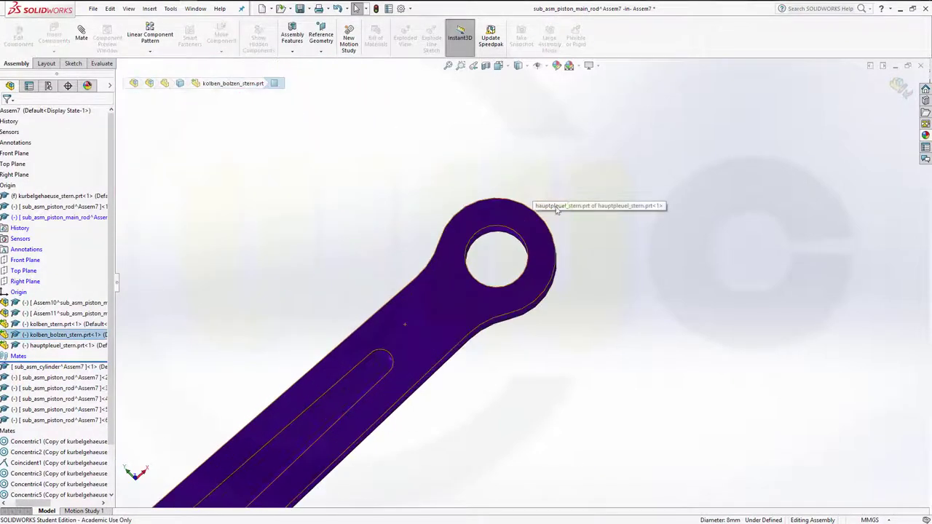
pyautogui.moveTo(558, 210); pyautogui.dragTo(500, 210, button='middle')
pyautogui.keyDown('ctrl'); pyautogui.click(494, 230); pyautogui.keyUp('ctrl')
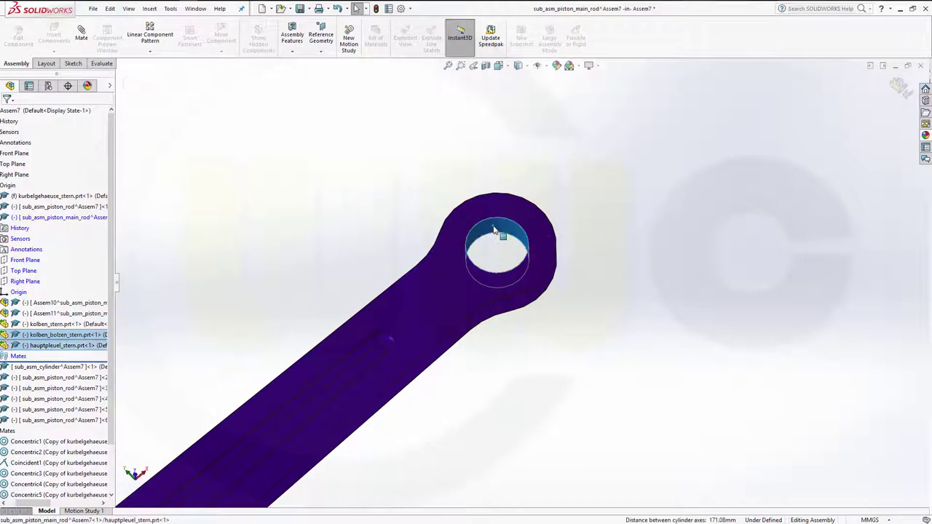
pyautogui.click(557, 217)
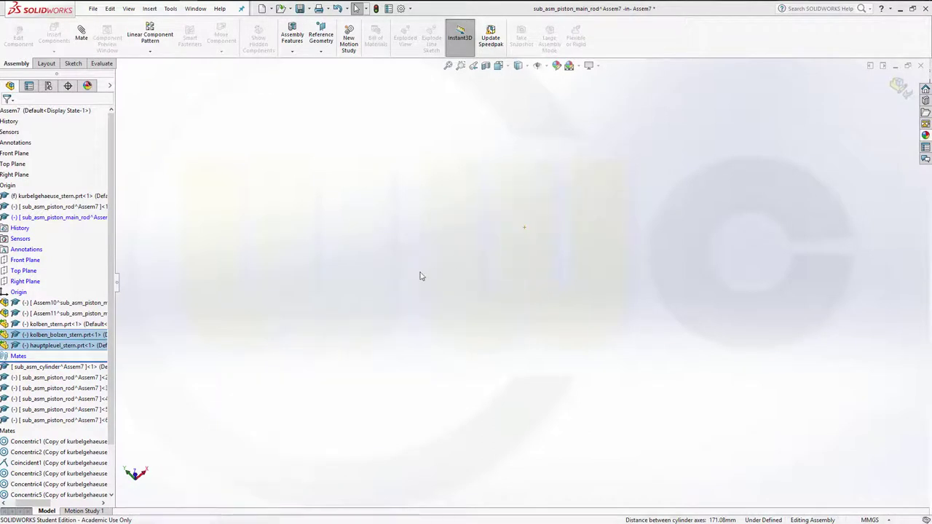
pyautogui.scroll(3, 304, 283)
pyautogui.scroll(3, 292, 295)
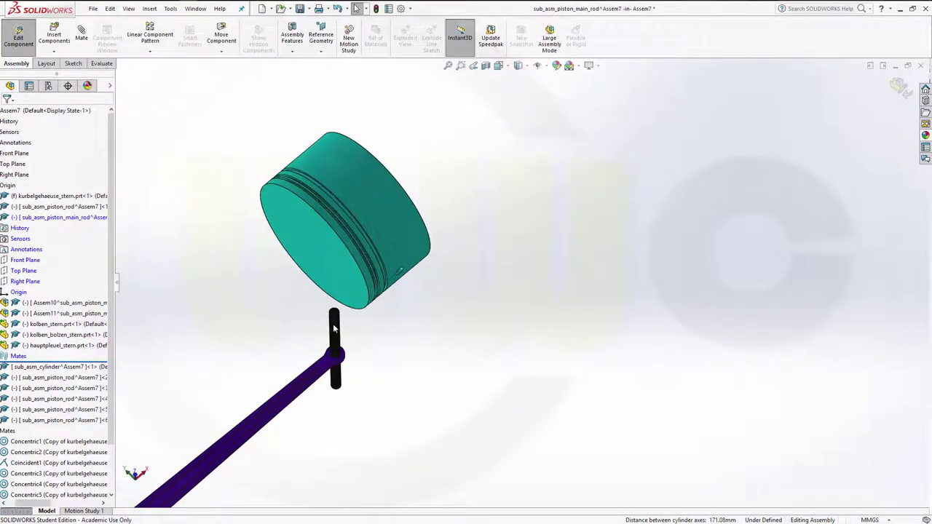
pyautogui.scroll(-1, 331, 320)
pyautogui.scroll(-3, 342, 325)
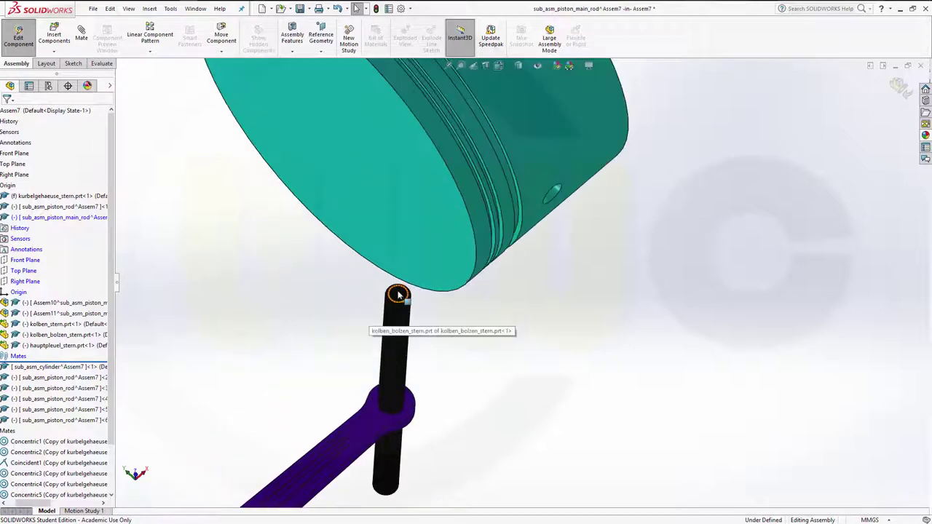
# - Centre the master rod along the piston pin's length with a Width mate
pyautogui.click(398, 294)
pyautogui.moveTo(482, 397)
pyautogui.mouseDown(button='middle')
pyautogui.moveTo(468, 366)
pyautogui.moveTo(552, 346)
pyautogui.mouseUp(button='middle')
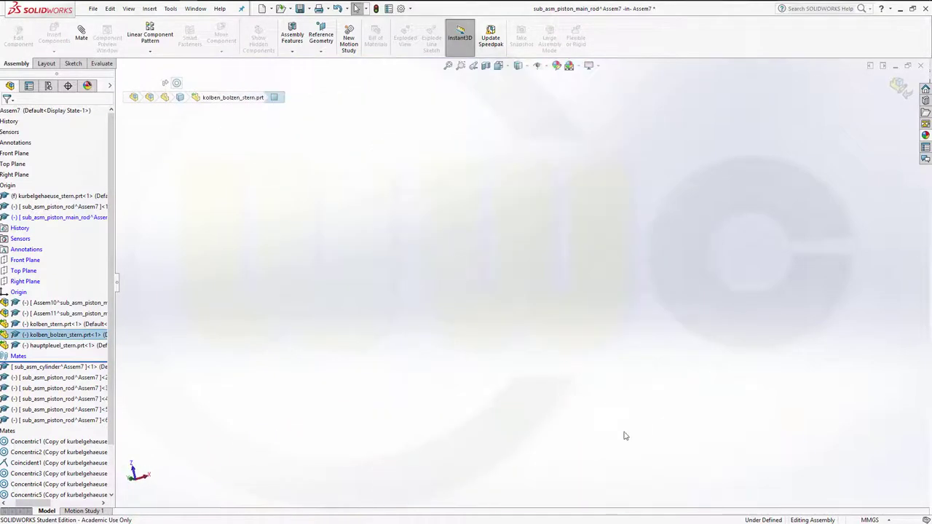
pyautogui.moveTo(636, 468)
pyautogui.mouseDown(button='middle')
pyautogui.moveTo(604, 223)
pyautogui.moveTo(561, 121)
pyautogui.moveTo(612, 364)
pyautogui.moveTo(645, 415)
pyautogui.moveTo(618, 370)
pyautogui.moveTo(634, 422)
pyautogui.moveTo(728, 332)
pyautogui.moveTo(766, 360)
pyautogui.mouseUp(button='middle')
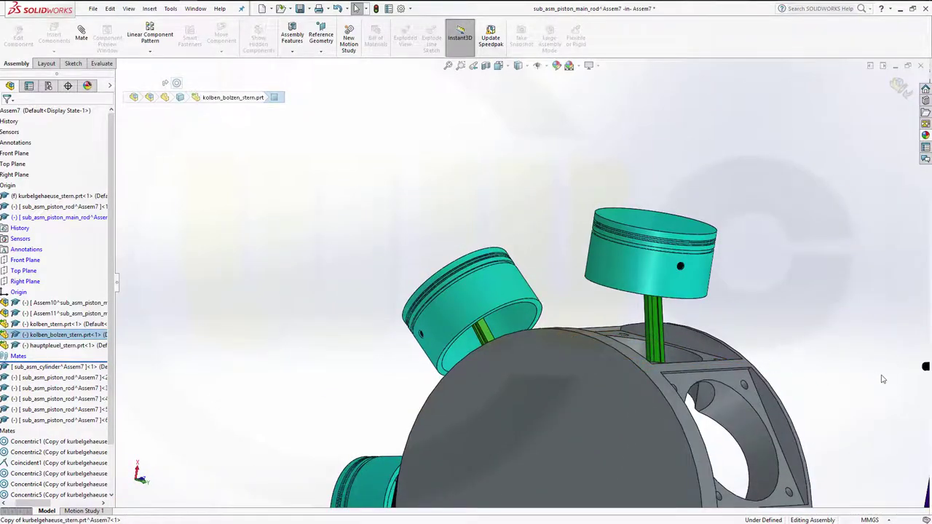
pyautogui.moveTo(883, 378)
pyautogui.mouseDown(button='middle')
pyautogui.moveTo(919, 373)
pyautogui.moveTo(864, 348)
pyautogui.moveTo(712, 312)
pyautogui.mouseUp(button='middle')
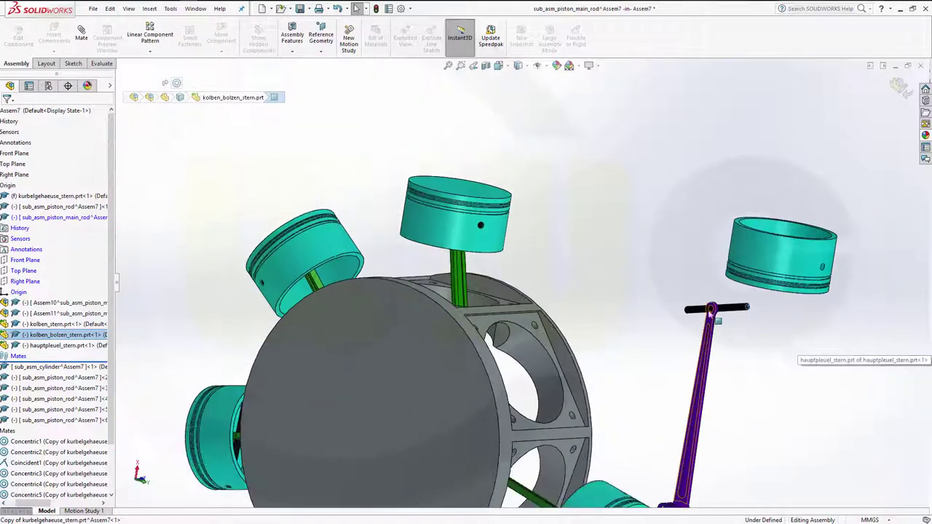
pyautogui.scroll(-1, 699, 310)
pyautogui.scroll(-1, 656, 308)
pyautogui.scroll(-1, 634, 300)
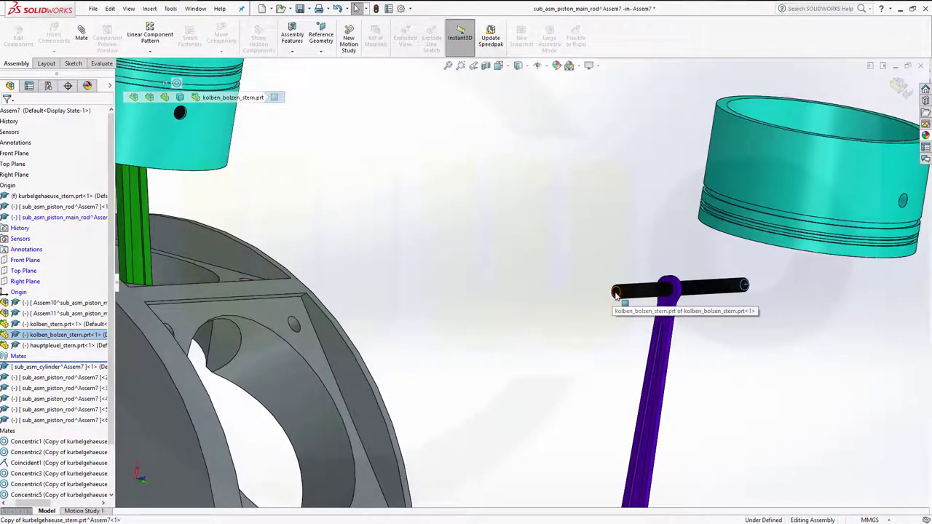
pyautogui.moveTo(724, 370)
pyautogui.mouseDown(button='middle')
pyautogui.moveTo(676, 354)
pyautogui.moveTo(566, 354)
pyautogui.moveTo(679, 368)
pyautogui.moveTo(669, 356)
pyautogui.mouseUp(button='middle')
pyautogui.click(643, 320)
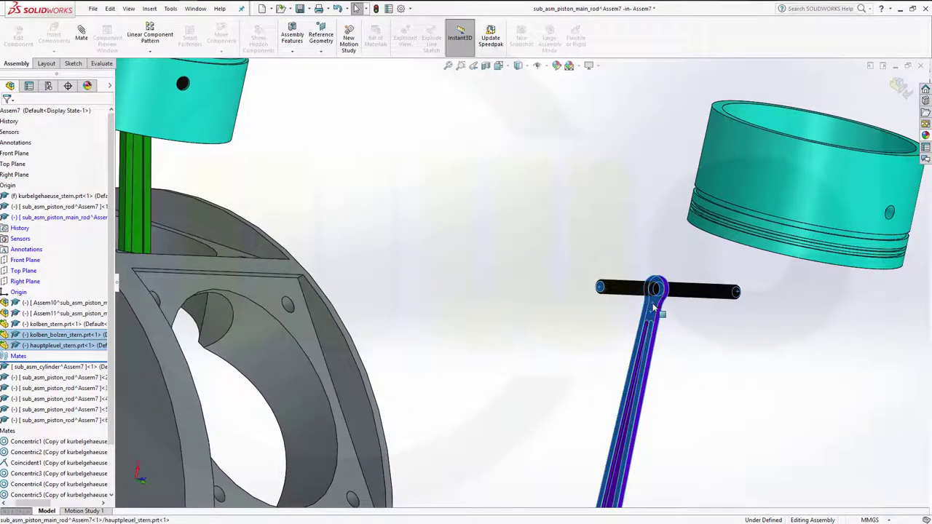
pyautogui.click(654, 310)
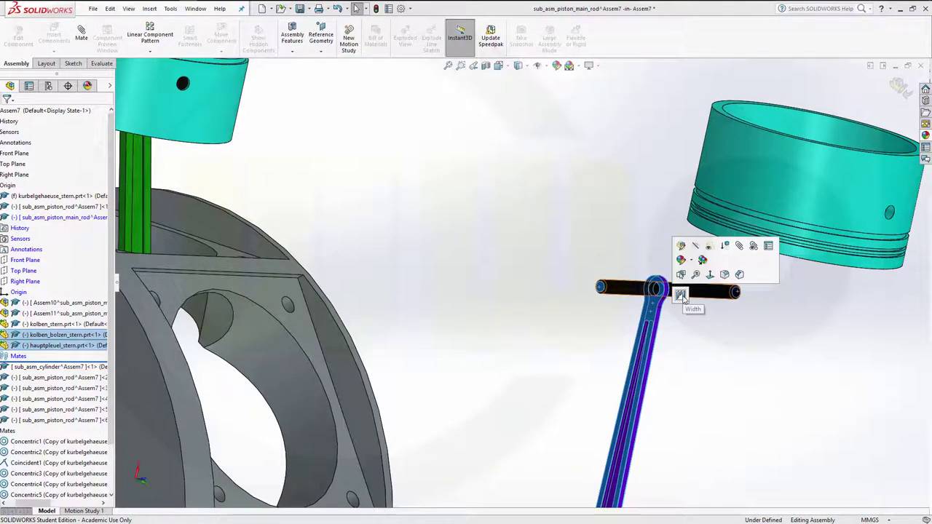
pyautogui.click(681, 295)
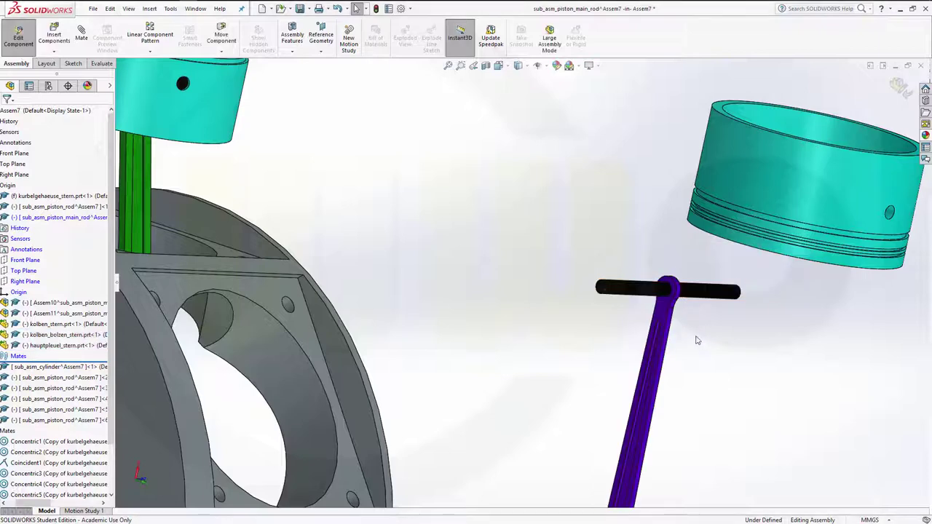
pyautogui.press('z')
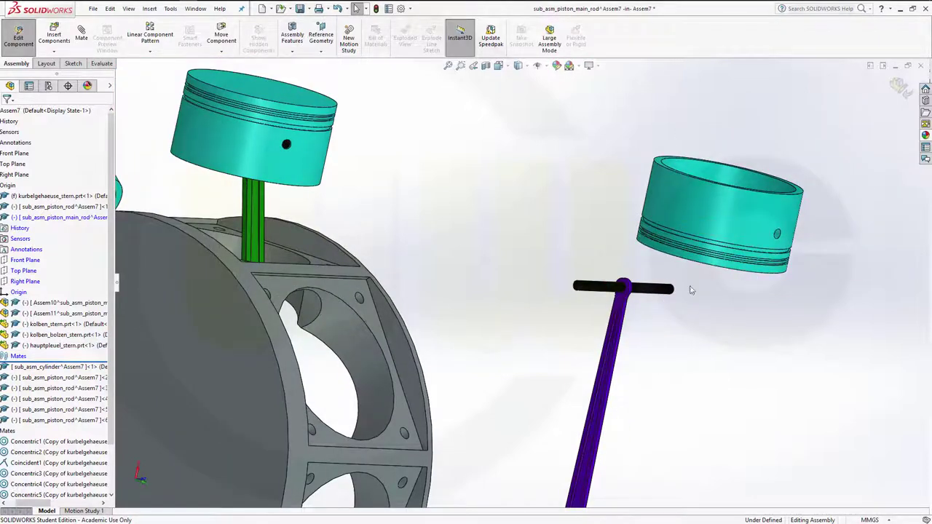
pyautogui.click(652, 291)
pyautogui.scroll(-5, 813, 244)
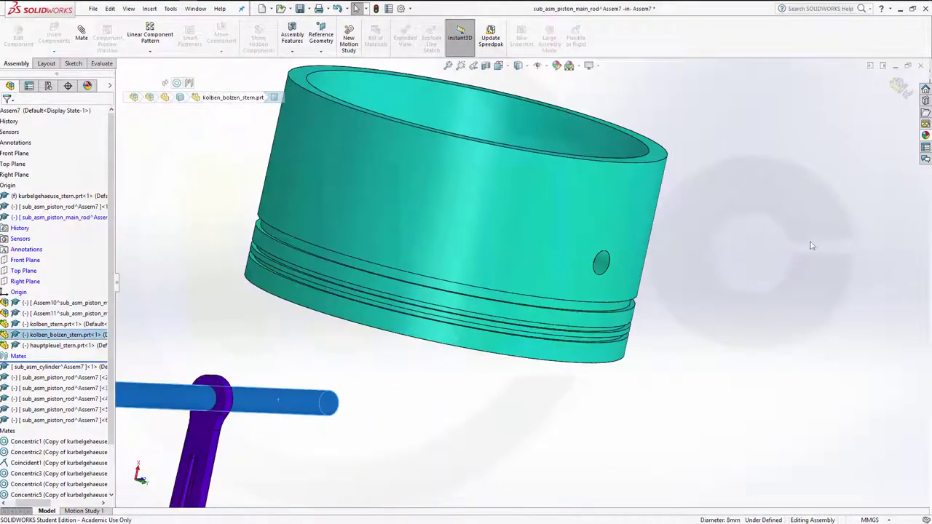
pyautogui.keyDown('ctrl'); pyautogui.click(604, 266); pyautogui.keyUp('ctrl')
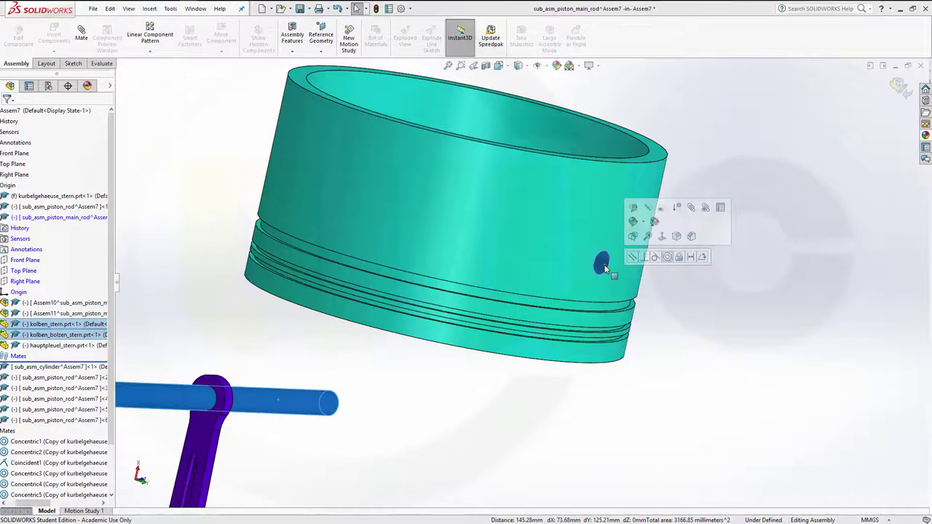
pyautogui.scroll(2, 661, 302)
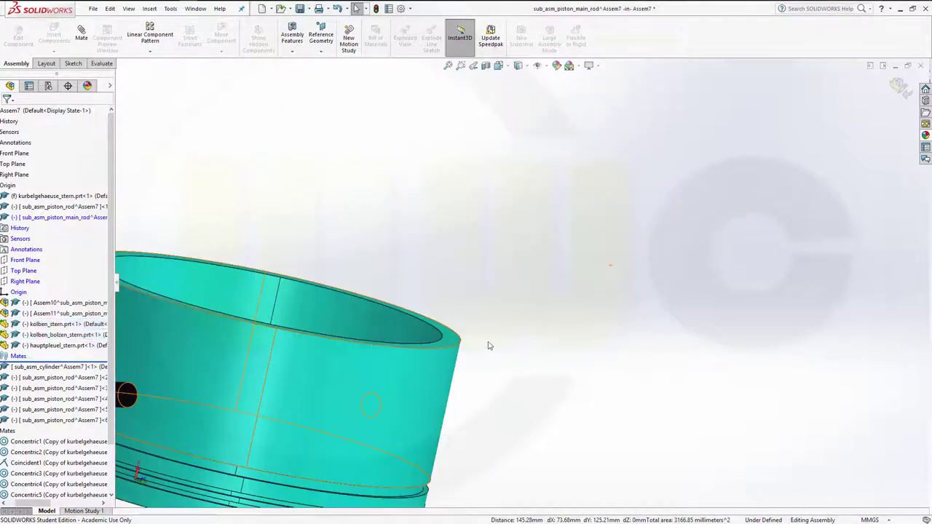
pyautogui.scroll(3, 489, 346)
pyautogui.scroll(3, 474, 375)
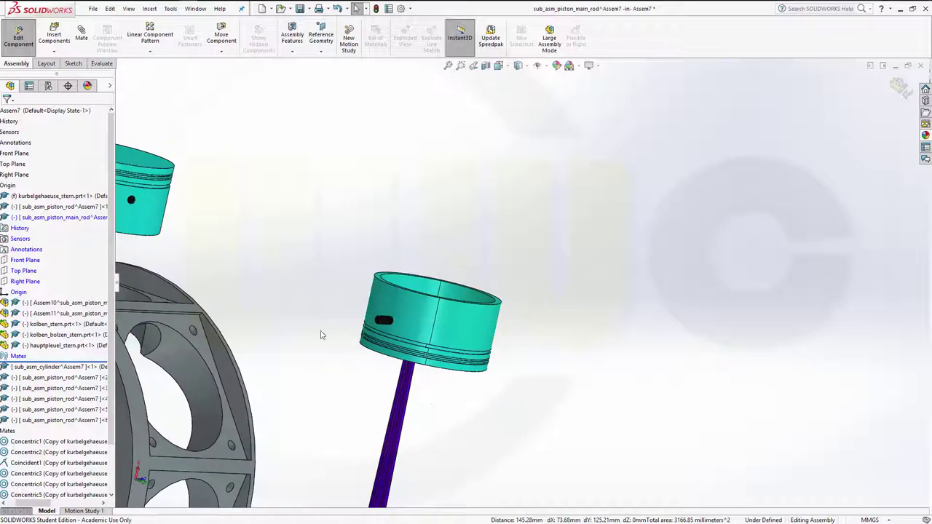
pyautogui.scroll(-2, 390, 357)
pyautogui.scroll(3, 530, 437)
pyautogui.scroll(1, 539, 461)
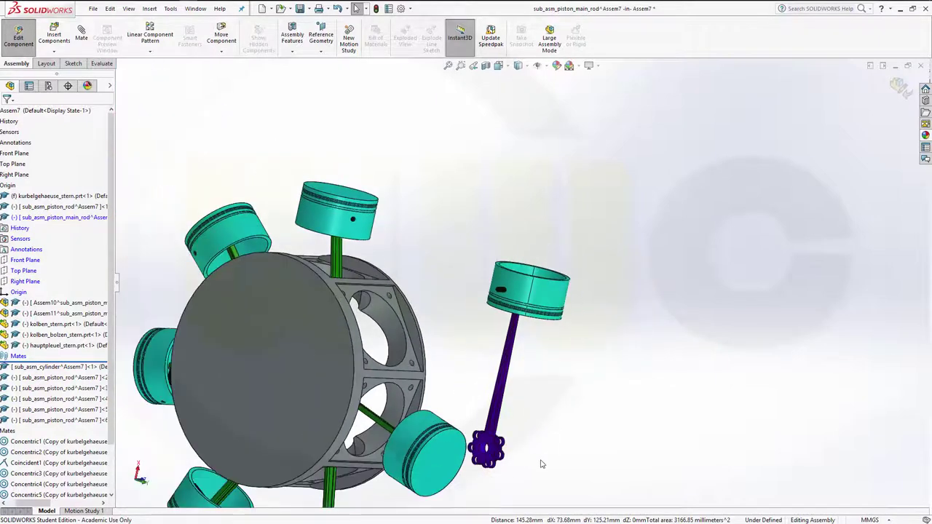
pyautogui.scroll(-1, 520, 459)
pyautogui.scroll(-2, 495, 437)
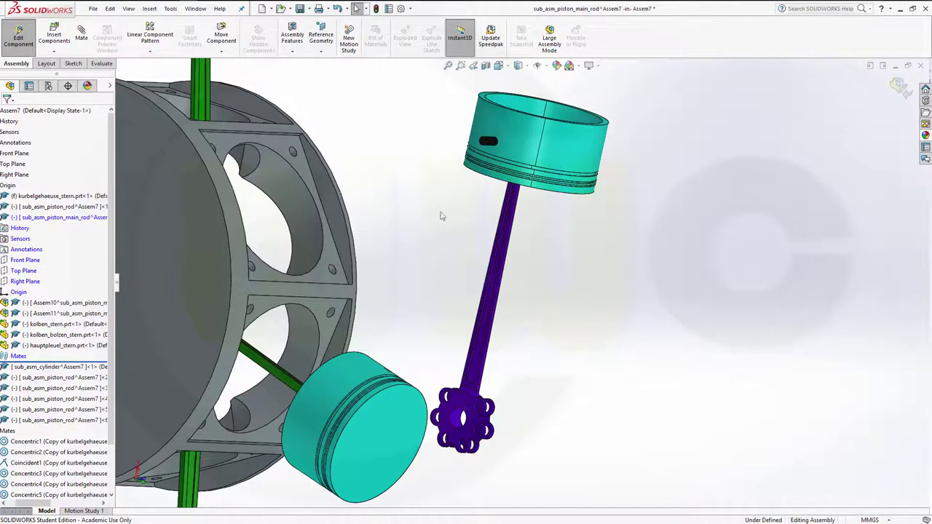
pyautogui.scroll(-2, 467, 152)
pyautogui.scroll(-1, 473, 156)
pyautogui.click(509, 163)
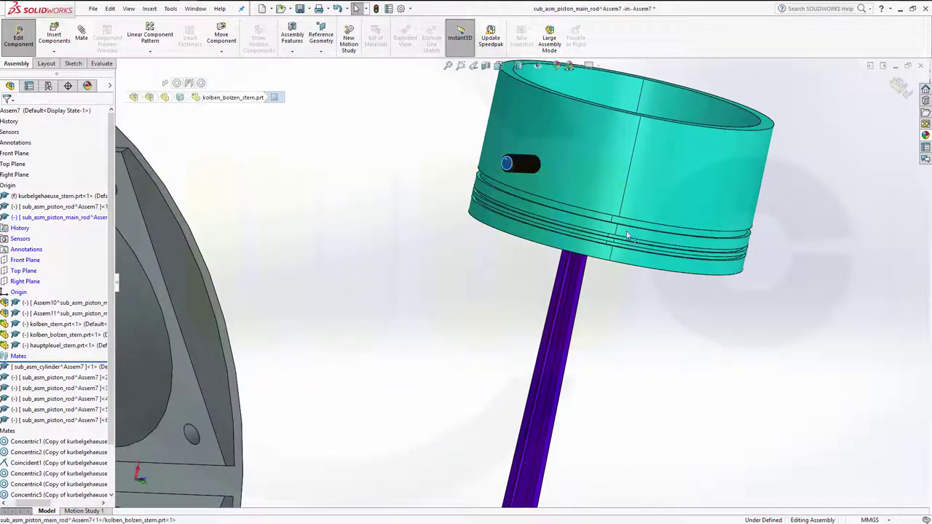
pyautogui.moveTo(663, 288); pyautogui.dragTo(513, 275, button='middle')
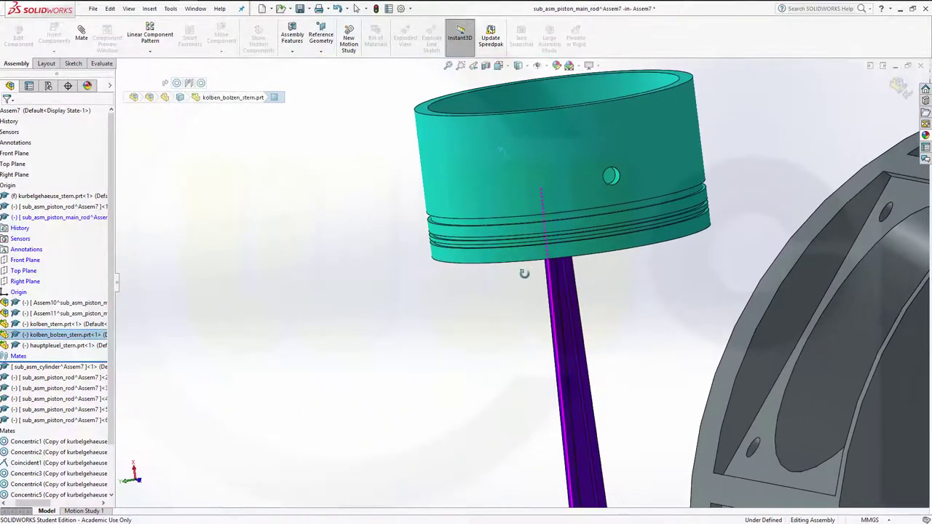
pyautogui.scroll(-1, 553, 194)
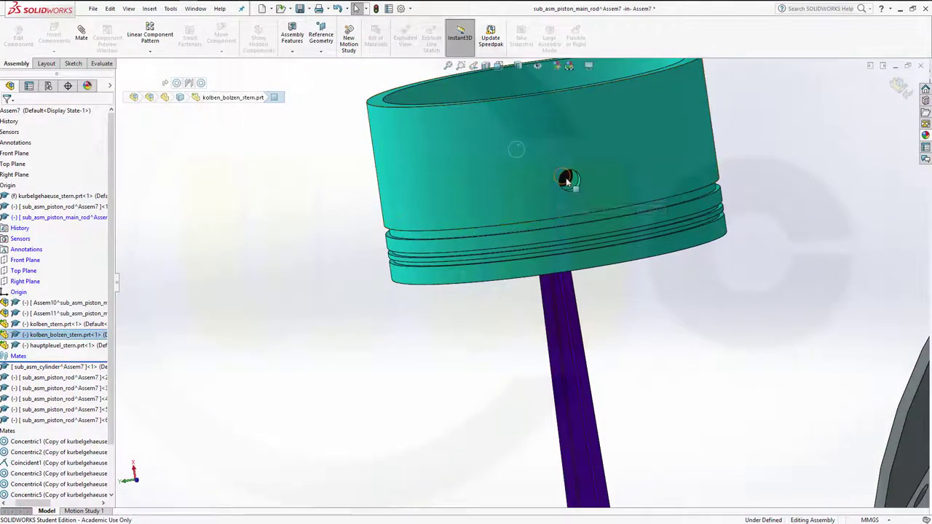
pyautogui.scroll(-1, 570, 188)
pyautogui.scroll(-1, 563, 191)
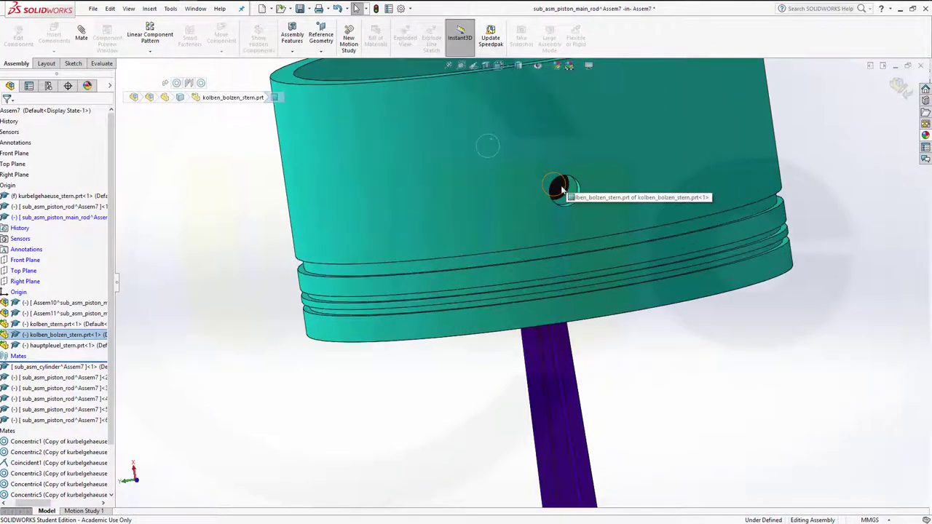
pyautogui.scroll(-1, 561, 191)
pyautogui.scroll(-1, 559, 198)
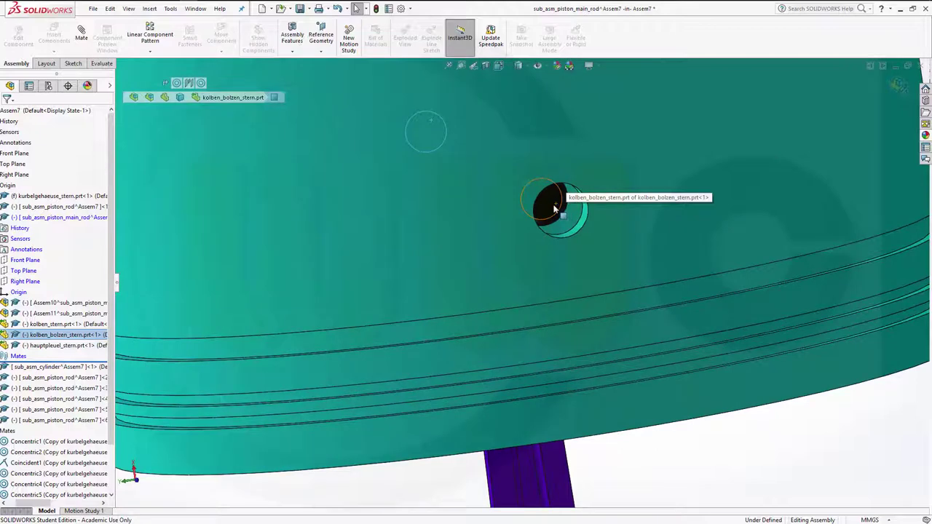
pyautogui.click(696, 162)
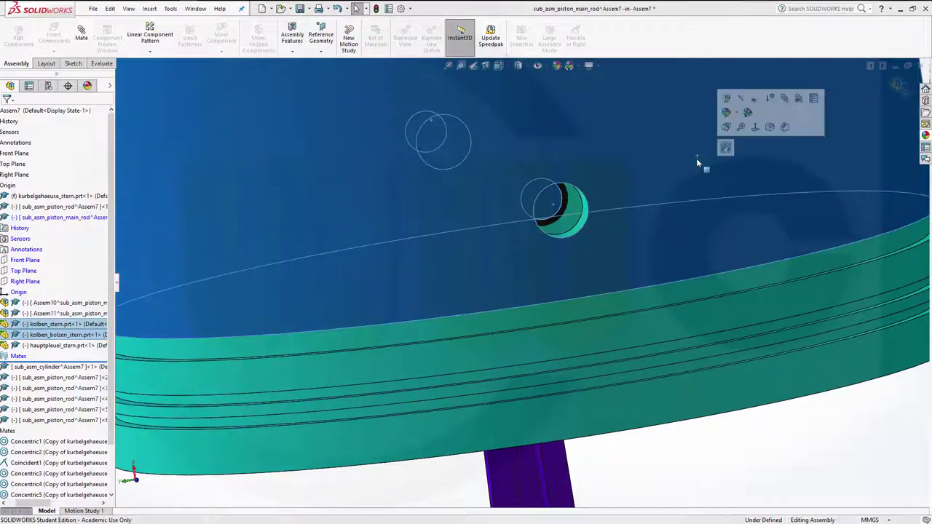
pyautogui.click(726, 148)
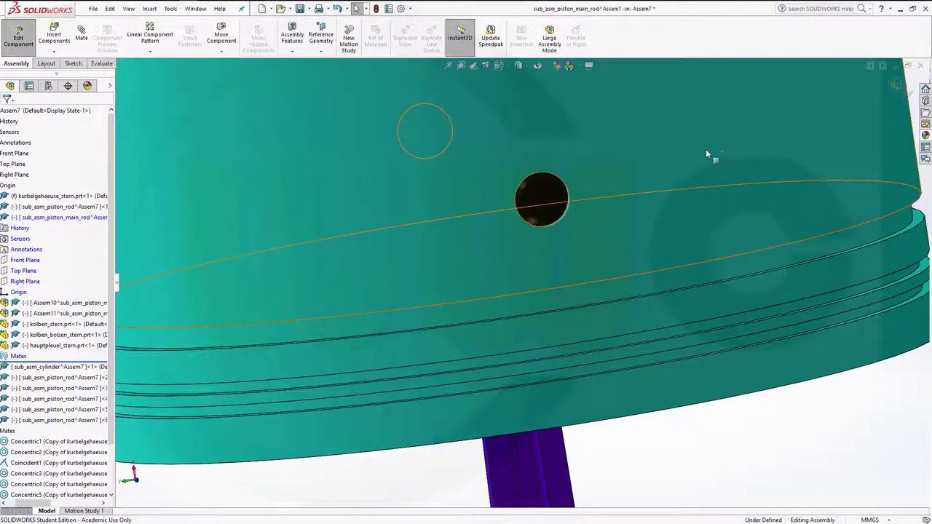
pyautogui.click(705, 149)
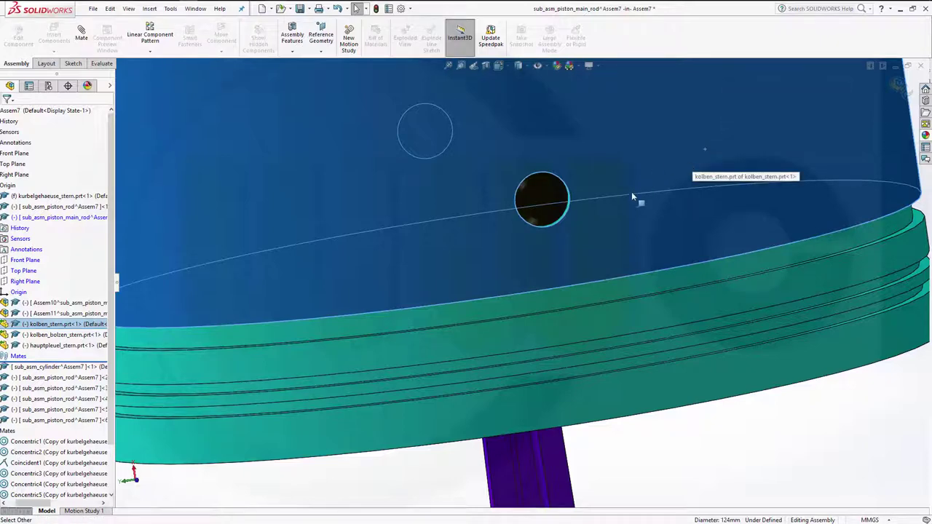
pyautogui.scroll(-5, 632, 211)
pyautogui.press('Escape')
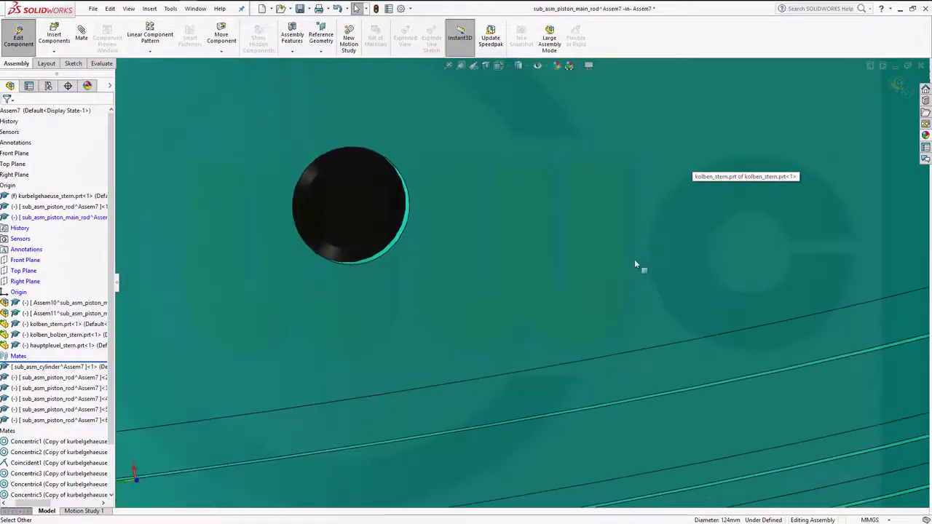
pyautogui.scroll(3, 626, 259)
pyautogui.scroll(2, 616, 258)
pyautogui.scroll(2, 606, 256)
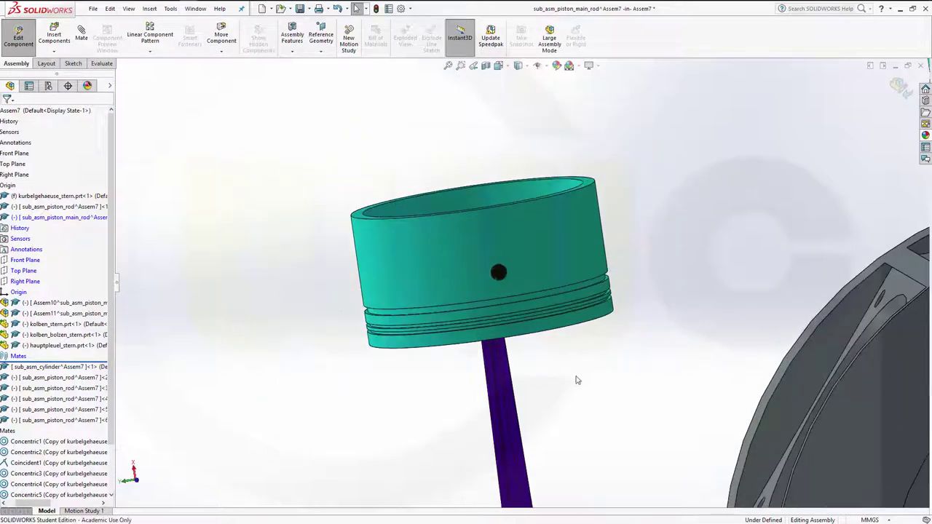
pyautogui.moveTo(543, 379); pyautogui.dragTo(499, 391, button='middle')
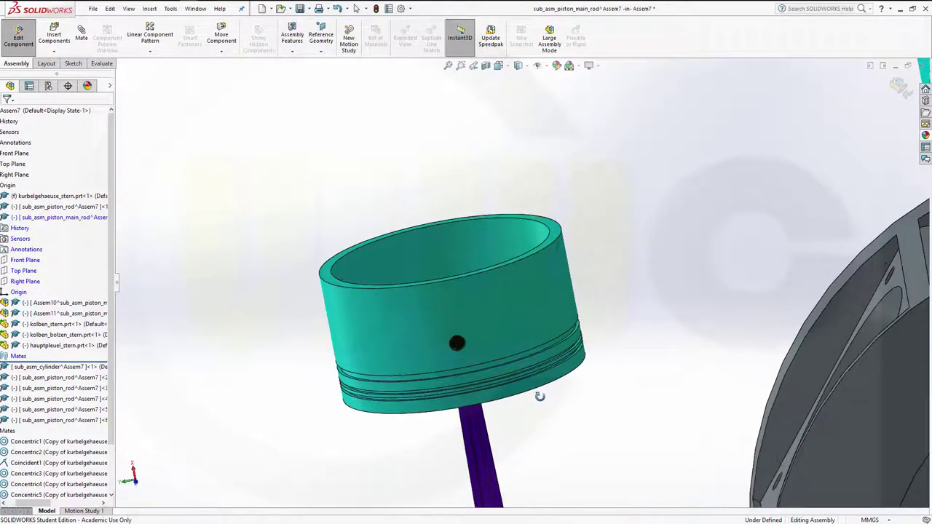
pyautogui.click(456, 344)
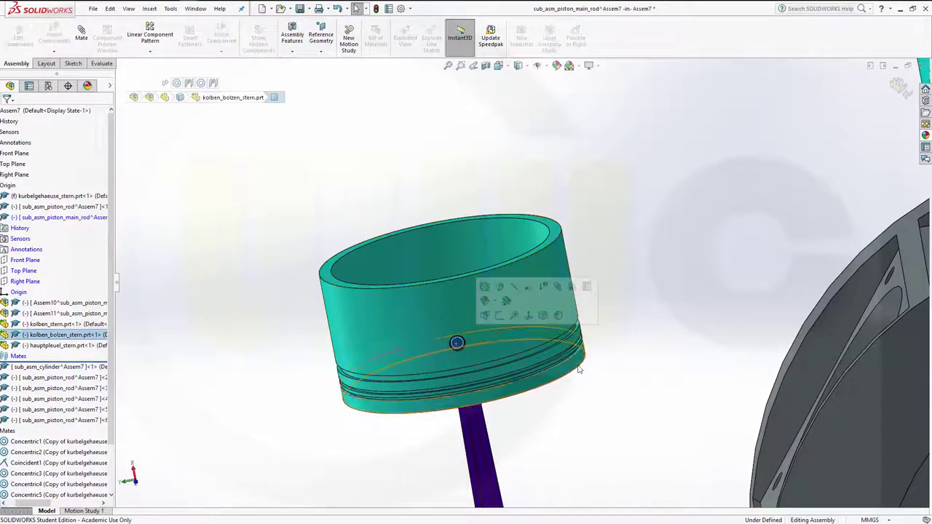
pyautogui.moveTo(310, 367)
pyautogui.mouseDown(button='middle')
pyautogui.moveTo(493, 394)
pyautogui.moveTo(466, 386)
pyautogui.mouseUp(button='middle')
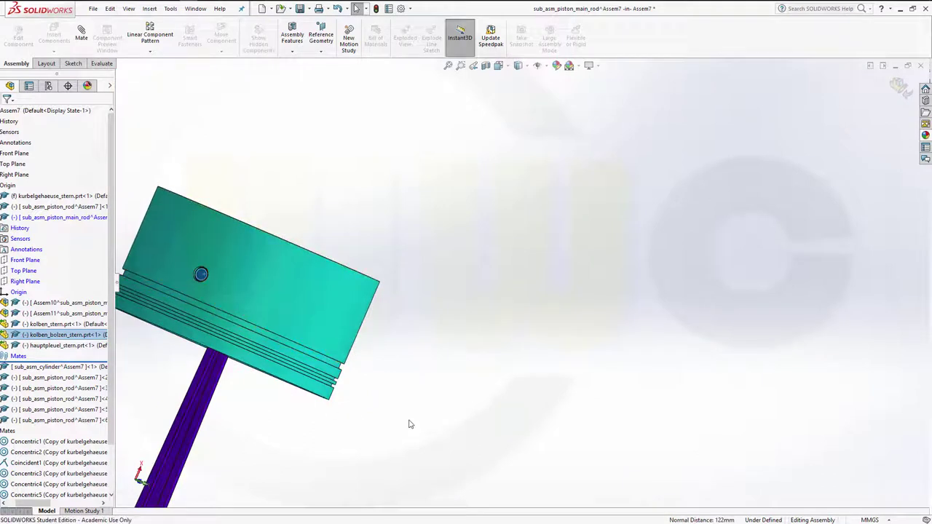
pyautogui.click(319, 315)
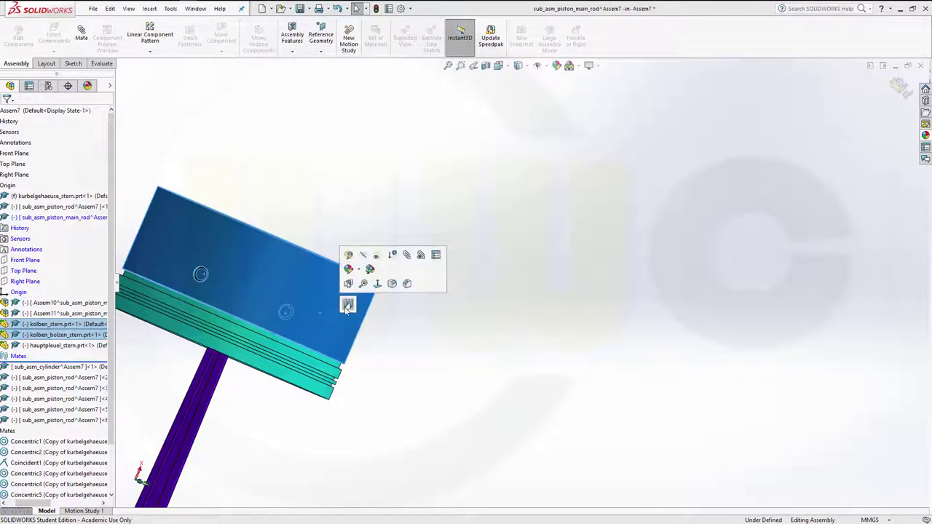
pyautogui.press('Escape')
# - Drag the master piston and rod up and to the right of the crankcase
pyautogui.scroll(-5, 399, 354)
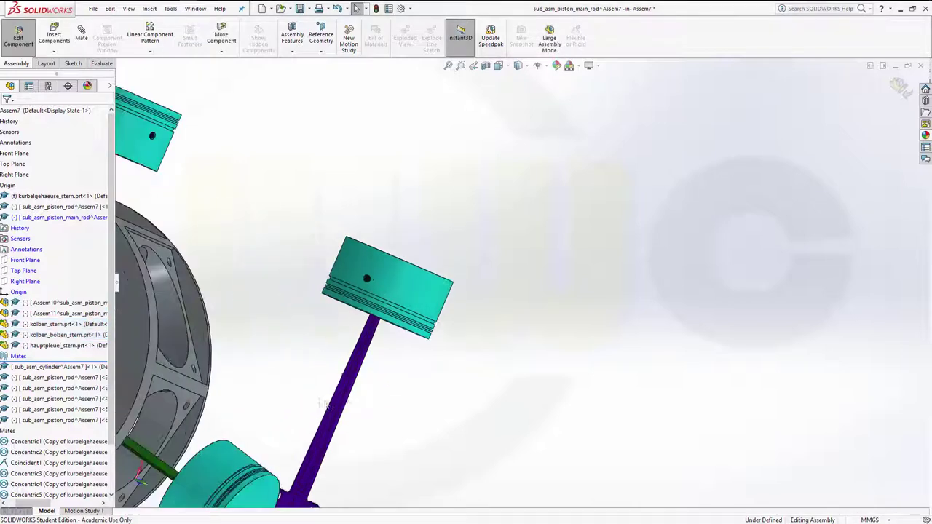
pyautogui.moveTo(400, 402); pyautogui.dragTo(397, 308, button='middle')
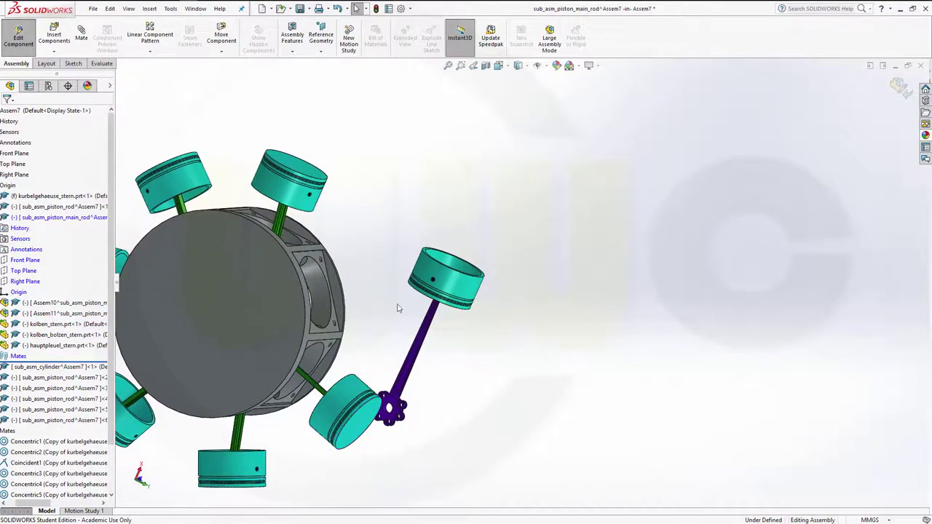
pyautogui.moveTo(474, 284); pyautogui.dragTo(565, 248)
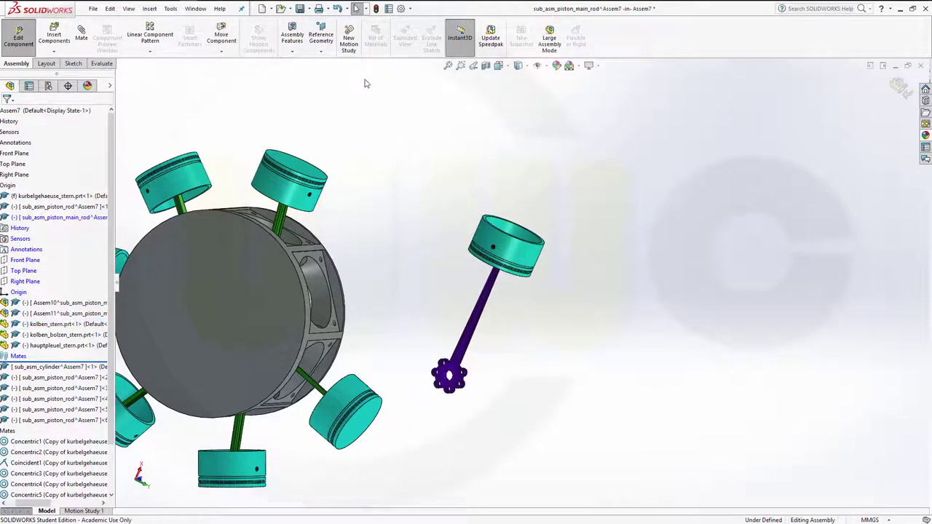
# - Tilt the master piston and rod to a new angle with Rotate Component
pyautogui.click(228, 50)
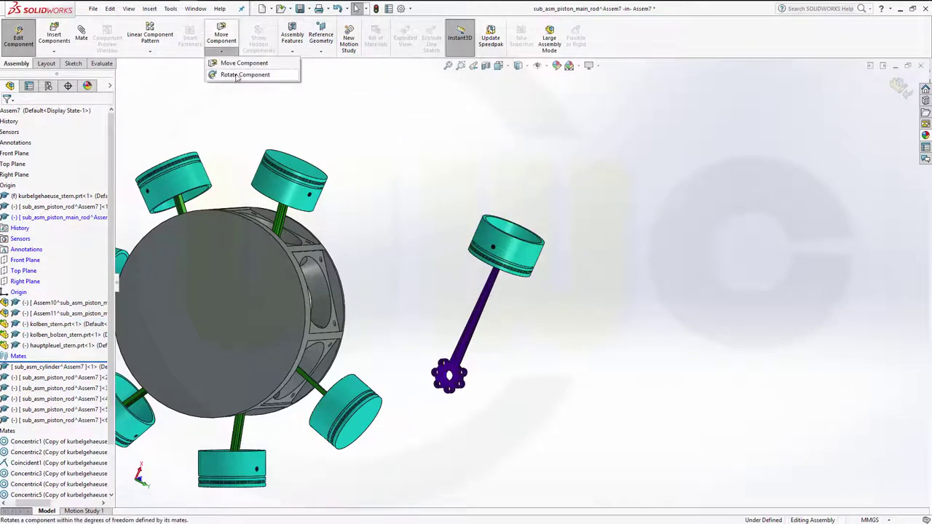
pyautogui.click(241, 73)
pyautogui.moveTo(504, 252); pyautogui.dragTo(572, 294)
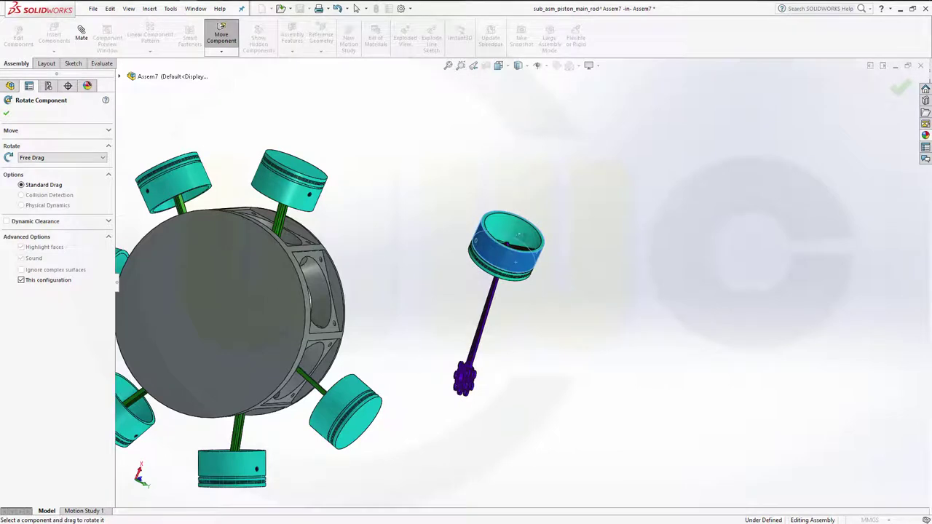
pyautogui.press('Escape')
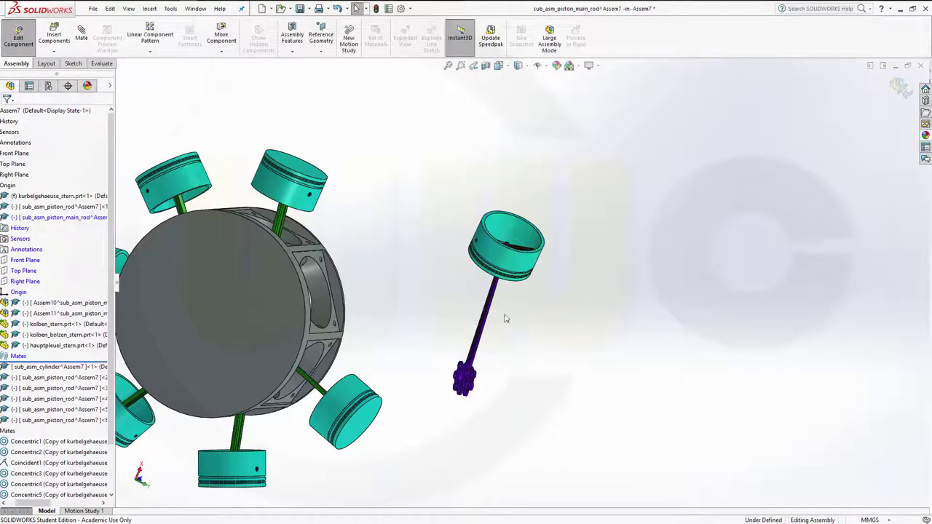
pyautogui.scroll(1, 497, 305)
pyautogui.scroll(-1, 491, 375)
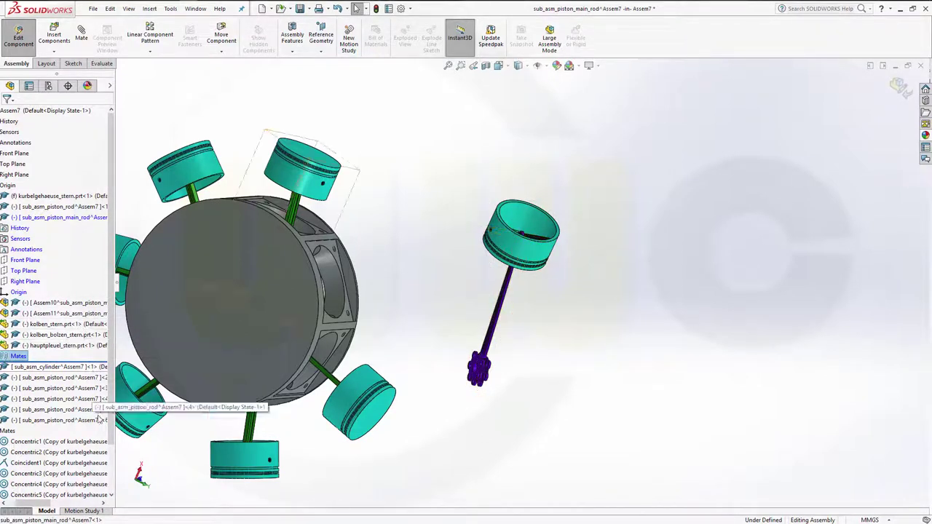
# - Suppress the Width3 mate in the master-rod subassembly's Mates folder
pyautogui.moveTo(41, 505); pyautogui.dragTo(19, 505)
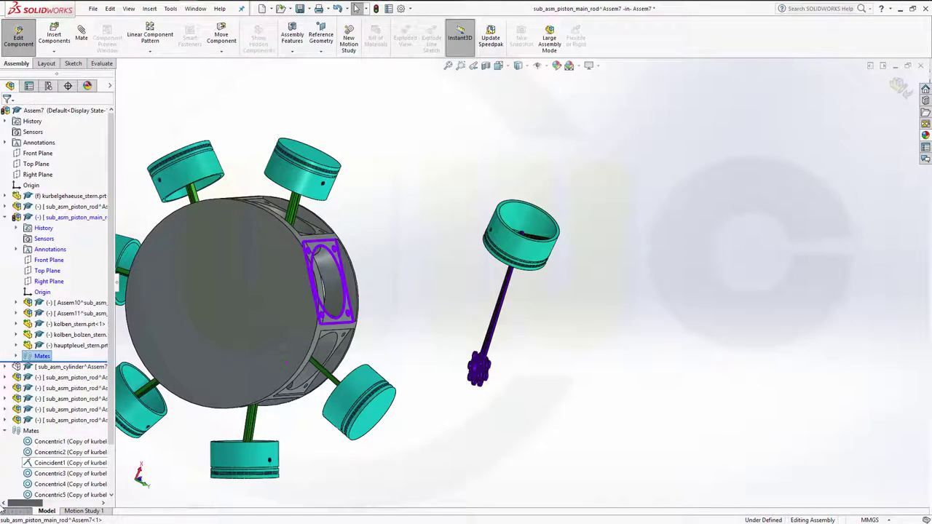
pyautogui.click(15, 356)
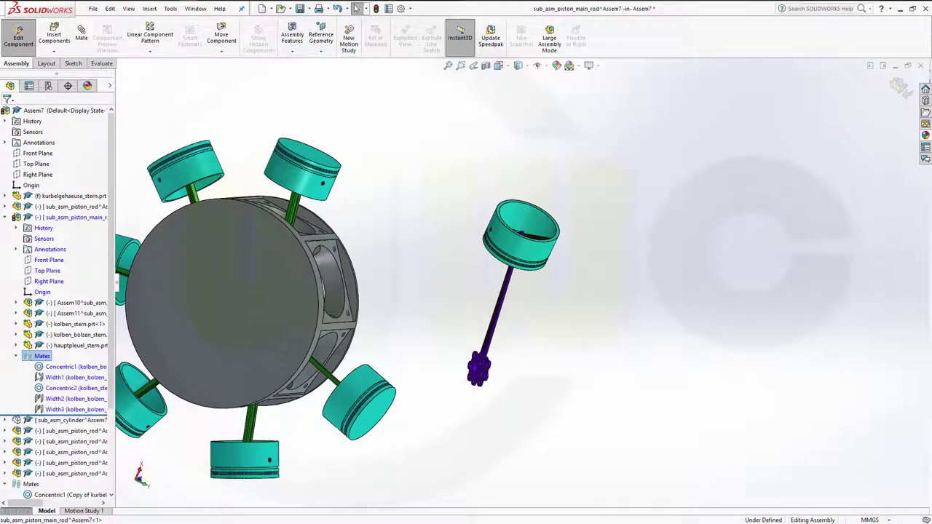
pyautogui.click(58, 410)
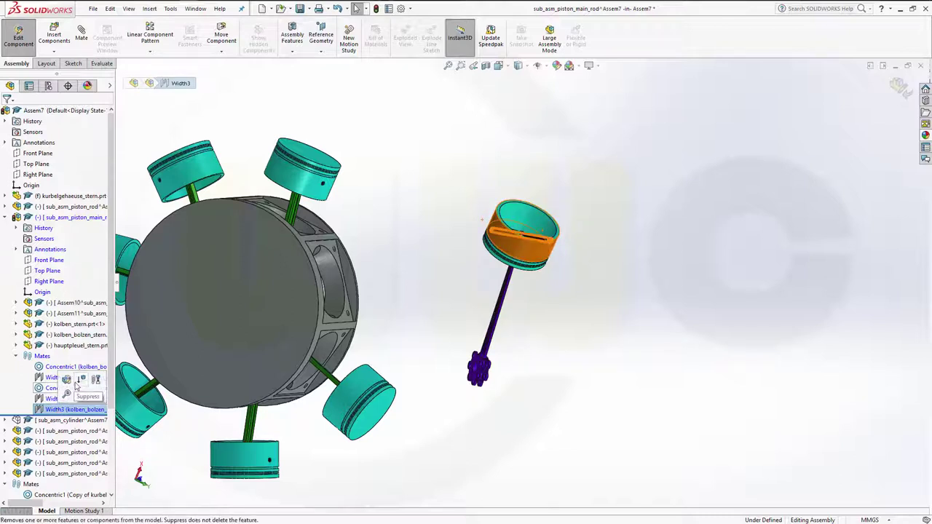
pyautogui.click(80, 381)
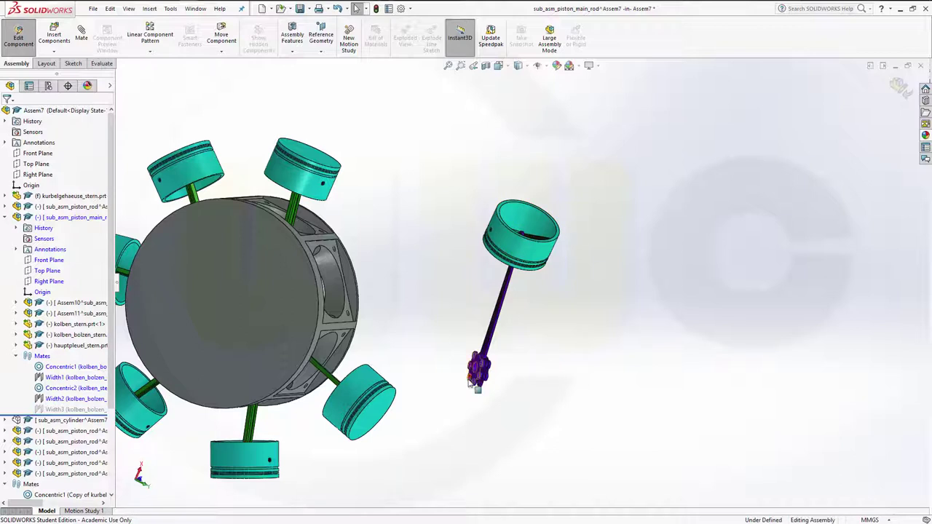
# - Move the master piston and rod up and right, then tilt them toward the lower left
pyautogui.moveTo(474, 372); pyautogui.dragTo(568, 302)
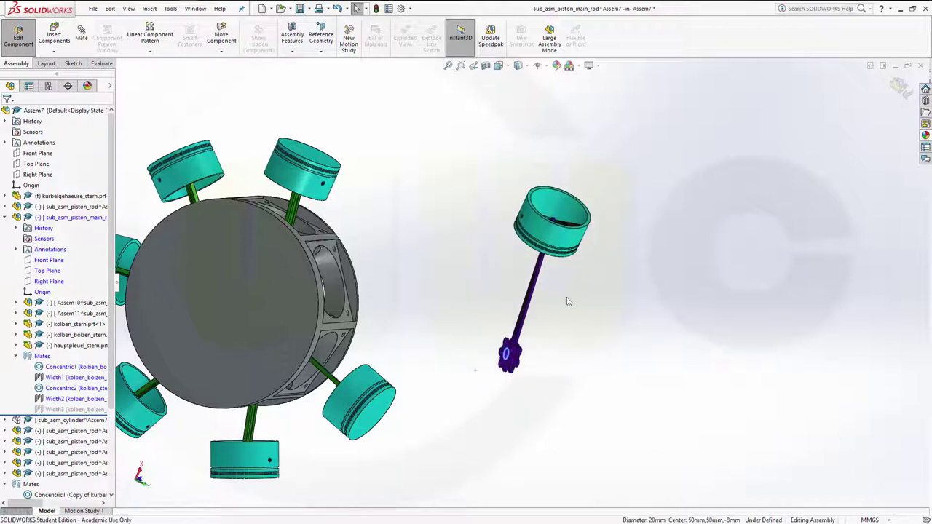
pyautogui.click(226, 51)
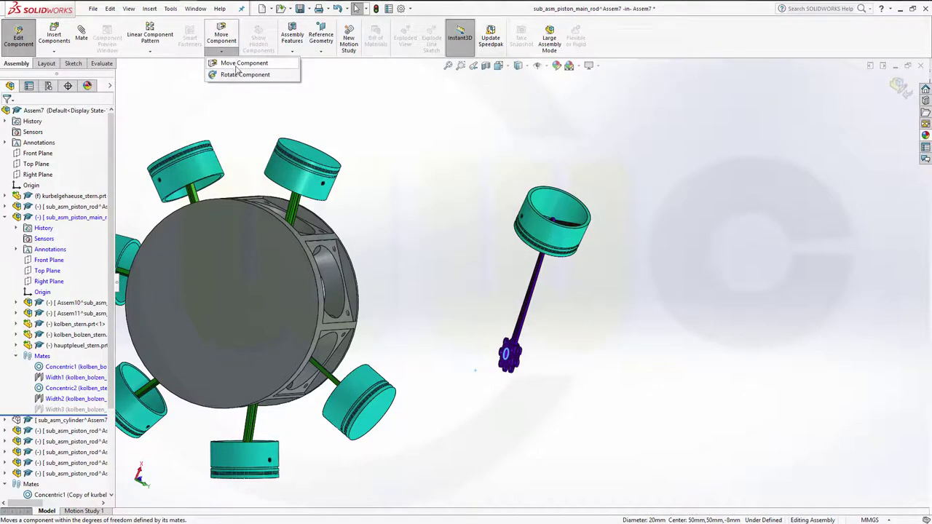
pyautogui.click(237, 76)
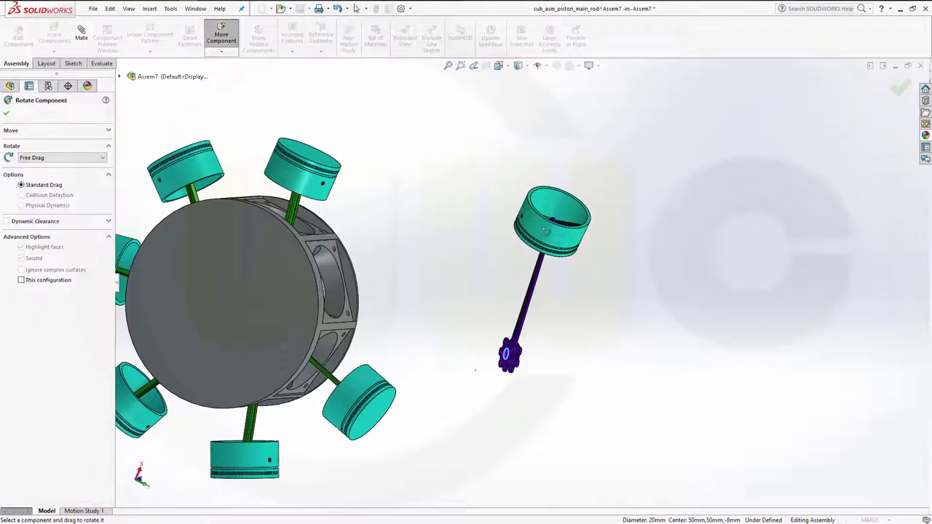
pyautogui.moveTo(544, 231)
pyautogui.mouseDown()
pyautogui.moveTo(585, 299)
pyautogui.moveTo(483, 325)
pyautogui.moveTo(429, 241)
pyautogui.mouseUp()
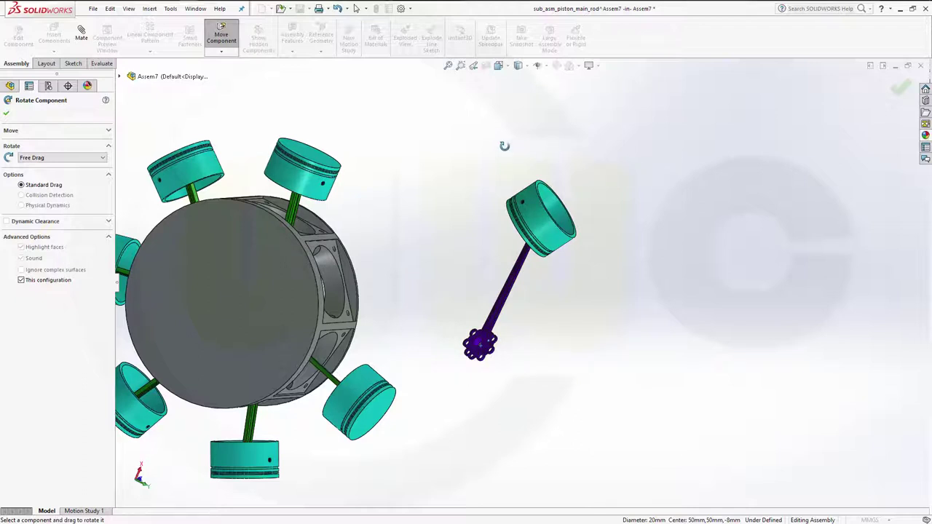
pyautogui.press('Escape')
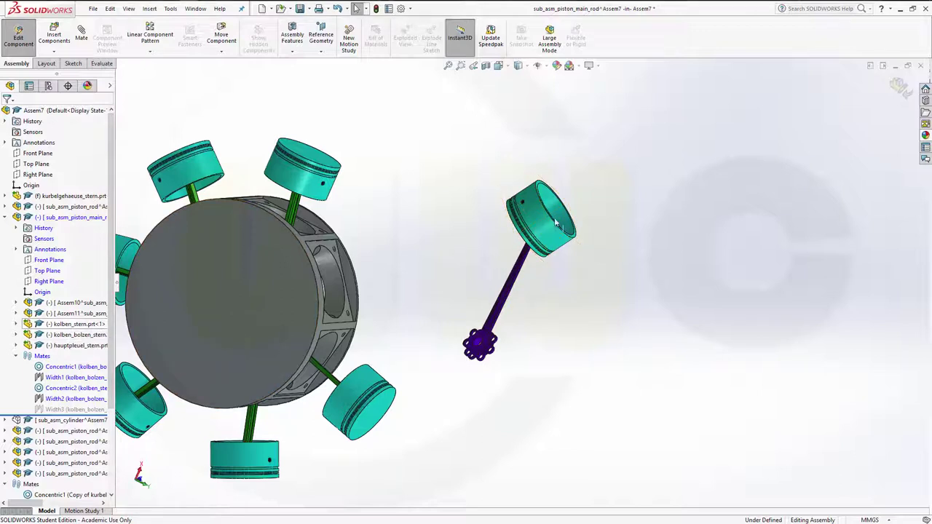
# - Fix the kolben_stern.prt piston in place
pyautogui.click(71, 326)
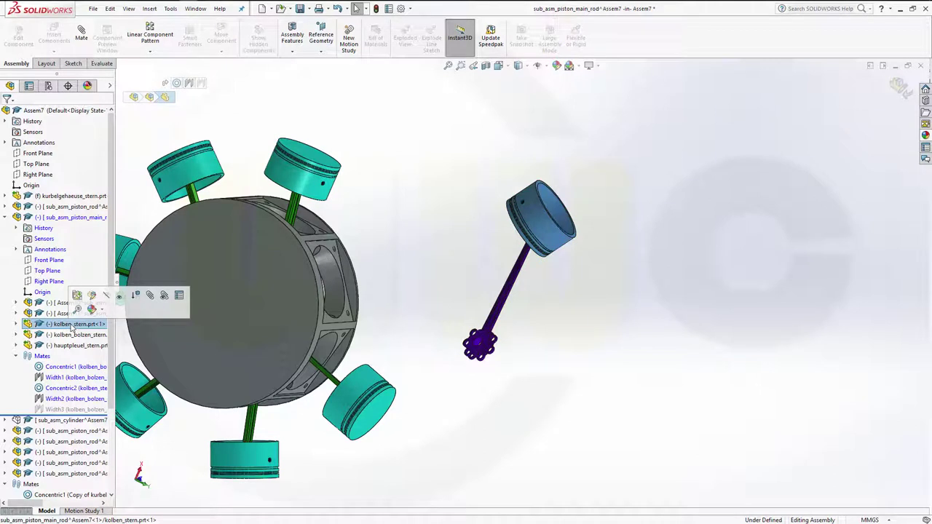
pyautogui.rightClick(71, 325)
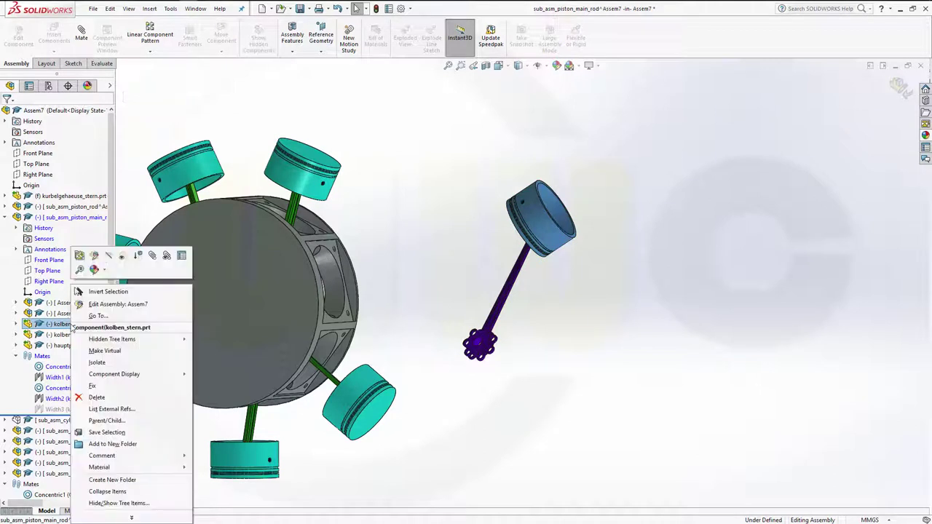
pyautogui.click(108, 387)
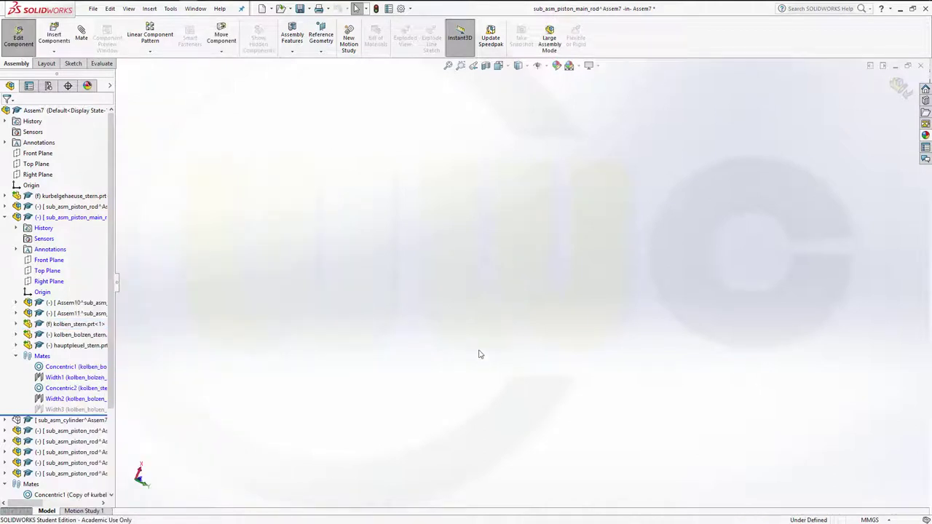
# - Swing the master rod up and right around the piston and return to Assem7
pyautogui.click(377, 9)
pyautogui.moveTo(479, 346); pyautogui.dragTo(665, 177)
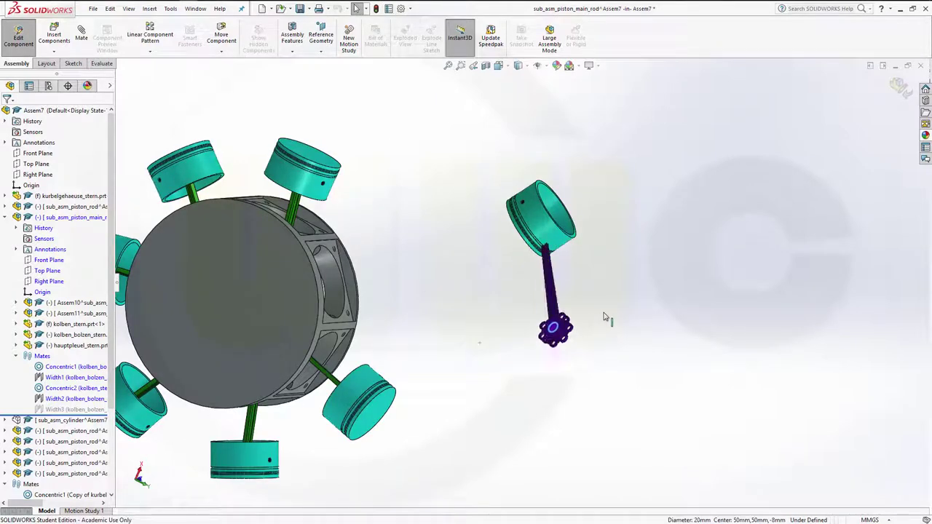
pyautogui.click(901, 88)
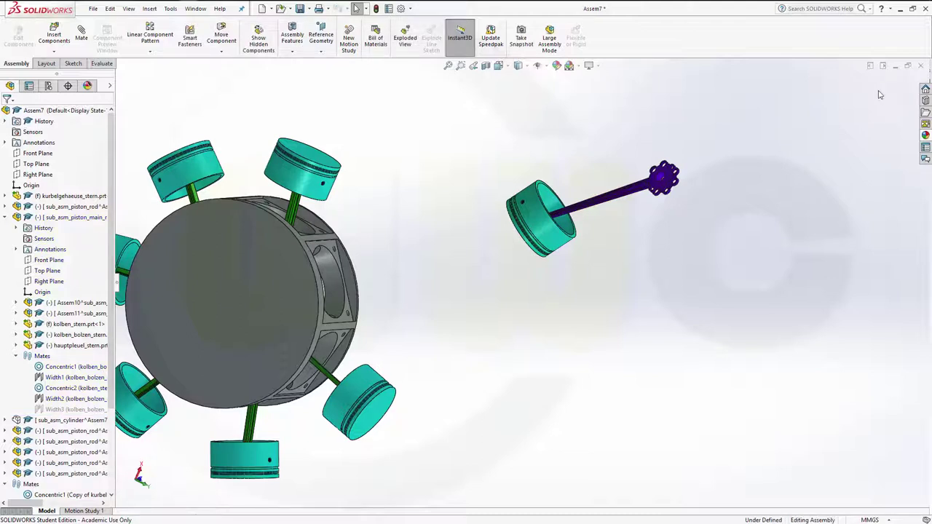
# - Turn the master piston to face right with Rotate Component
pyautogui.scroll(3, 445, 274)
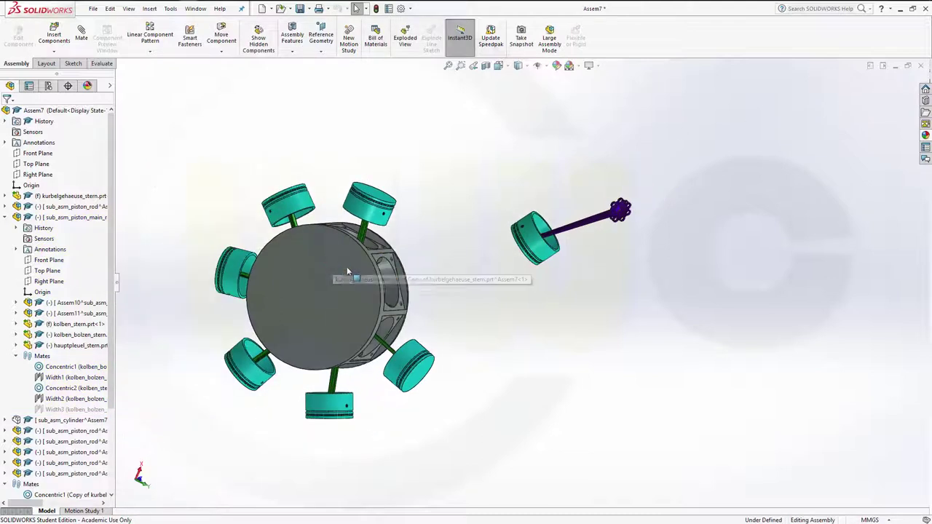
pyautogui.moveTo(406, 311); pyautogui.dragTo(393, 342, button='middle')
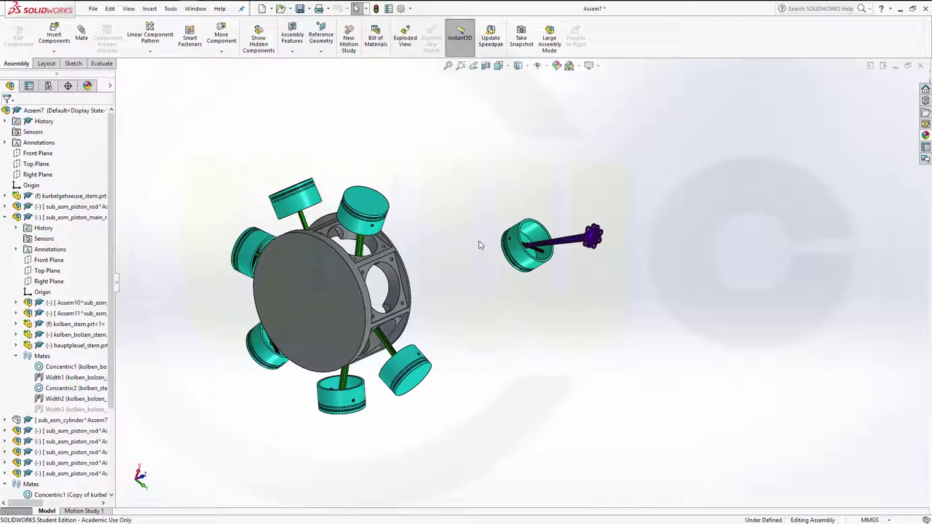
pyautogui.click(221, 52)
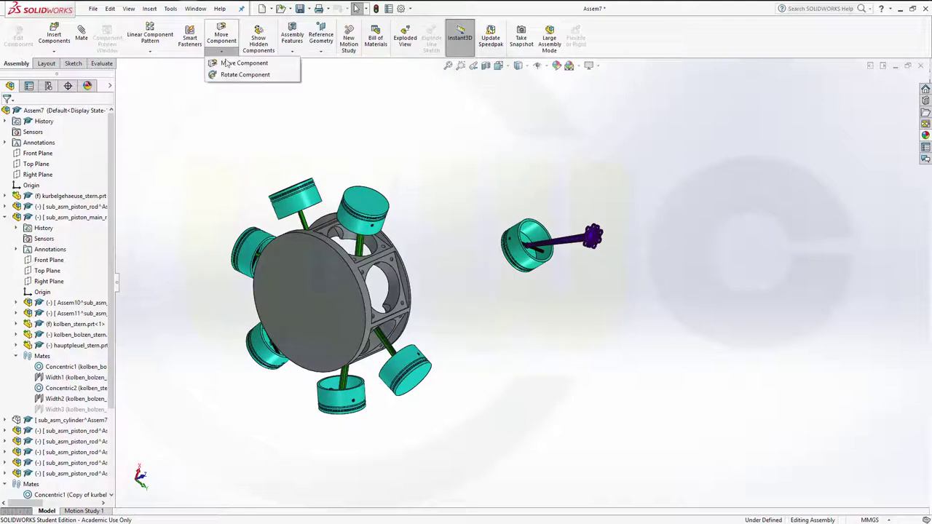
pyautogui.click(264, 75)
pyautogui.moveTo(586, 219)
pyautogui.mouseDown()
pyautogui.moveTo(708, 125)
pyautogui.moveTo(253, 124)
pyautogui.mouseUp()
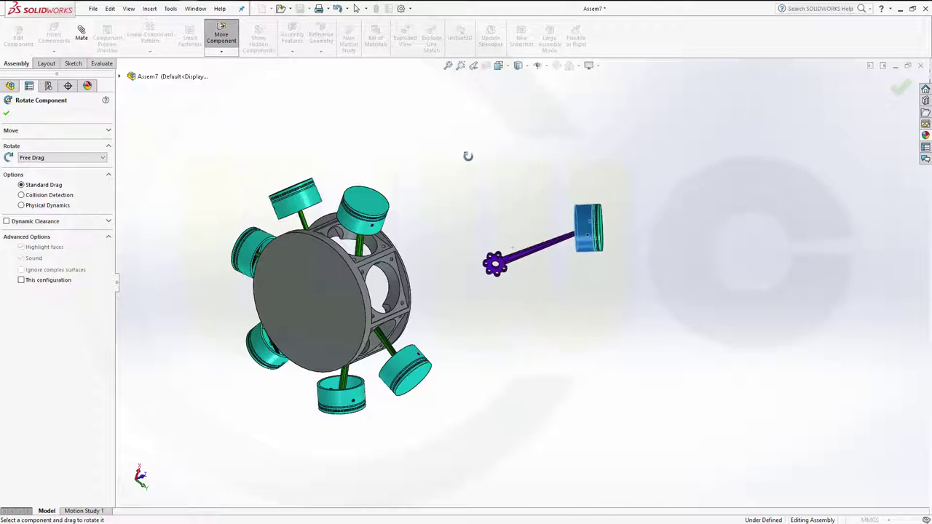
pyautogui.press('Escape')
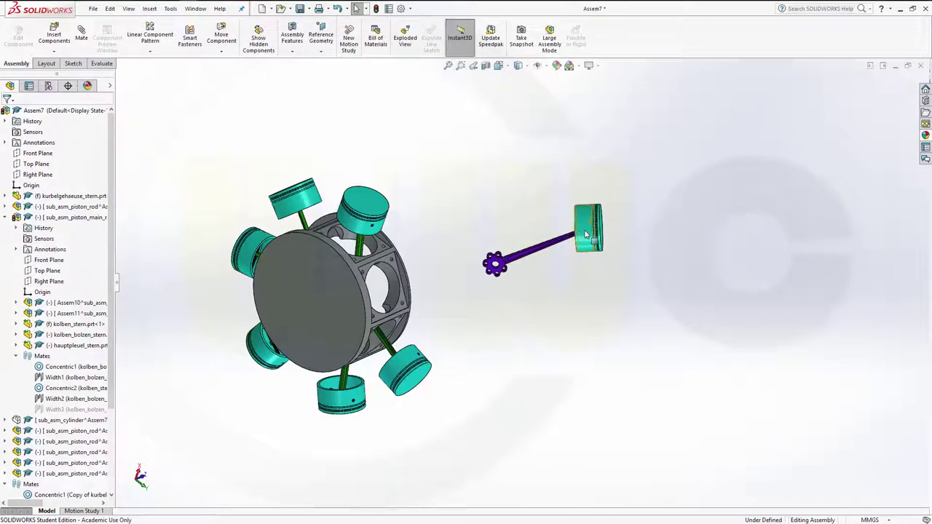
# - Make the master piston's outer face concentric with the crankcase bore
pyautogui.click(586, 233)
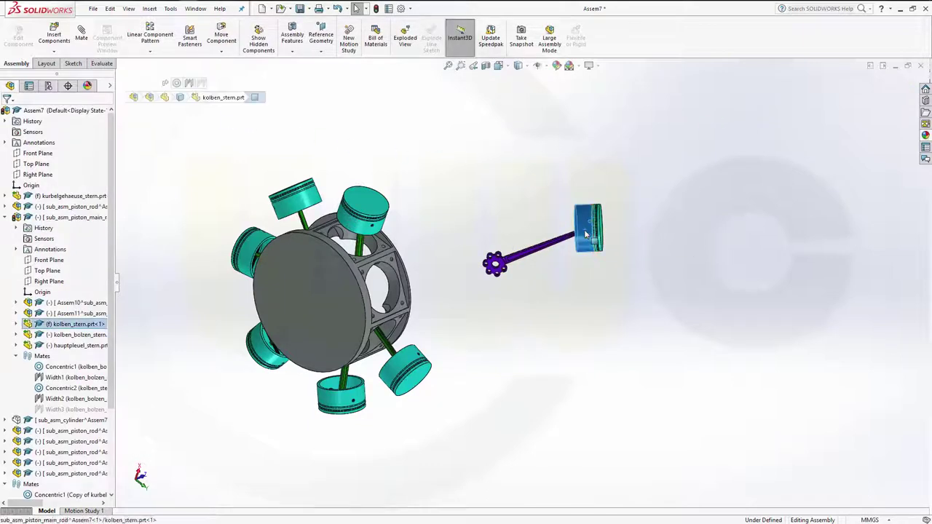
pyautogui.keyDown('ctrl'); pyautogui.click(397, 302); pyautogui.keyUp('ctrl')
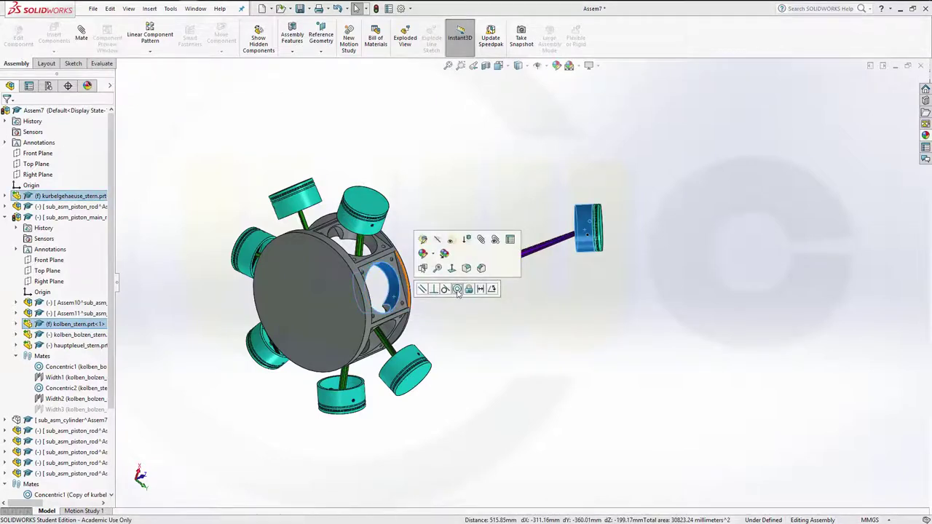
pyautogui.click(457, 289)
pyautogui.moveTo(488, 270)
pyautogui.mouseDown(button='middle')
pyautogui.moveTo(314, 232)
pyautogui.moveTo(412, 208)
pyautogui.moveTo(406, 165)
pyautogui.moveTo(430, 247)
pyautogui.moveTo(306, 289)
pyautogui.mouseUp(button='middle')
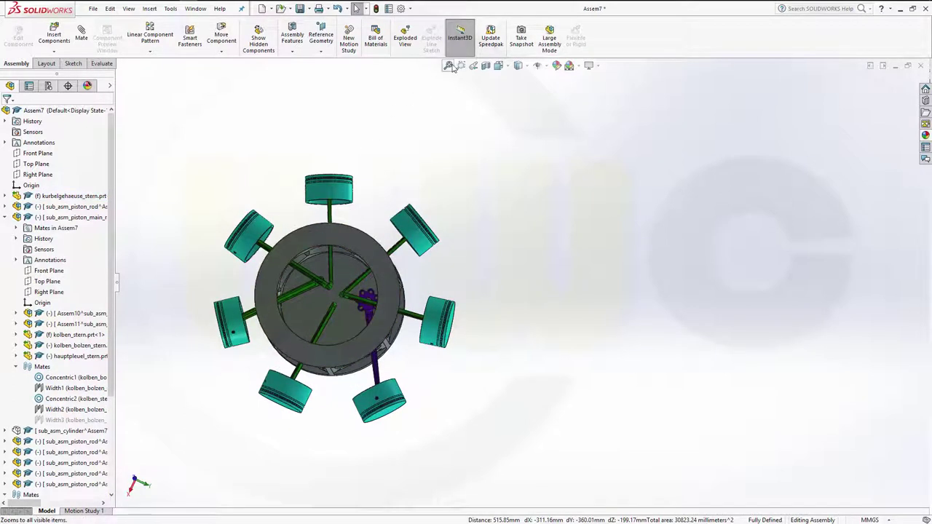
# - Zoom to fit and hide the kurbelgehaeuse_stern crankcase housing
pyautogui.click(449, 66)
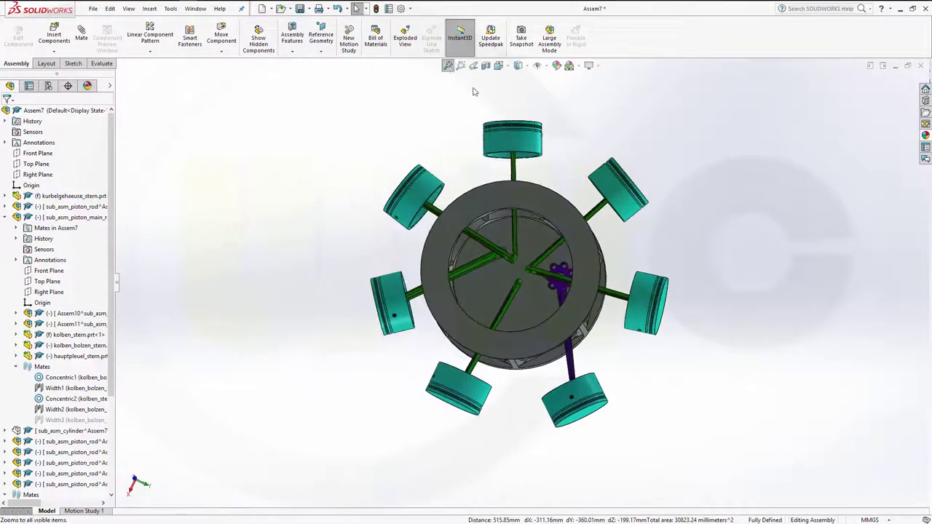
pyautogui.click(62, 200)
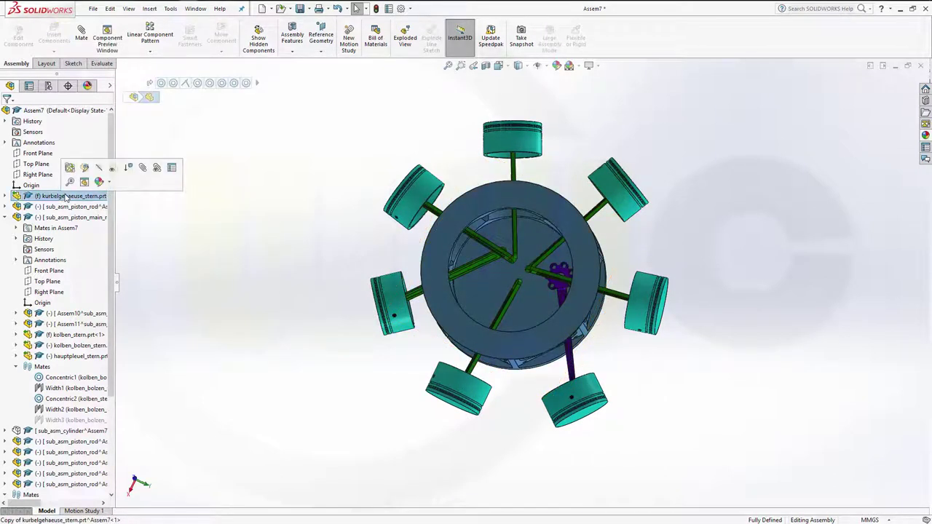
pyautogui.click(101, 168)
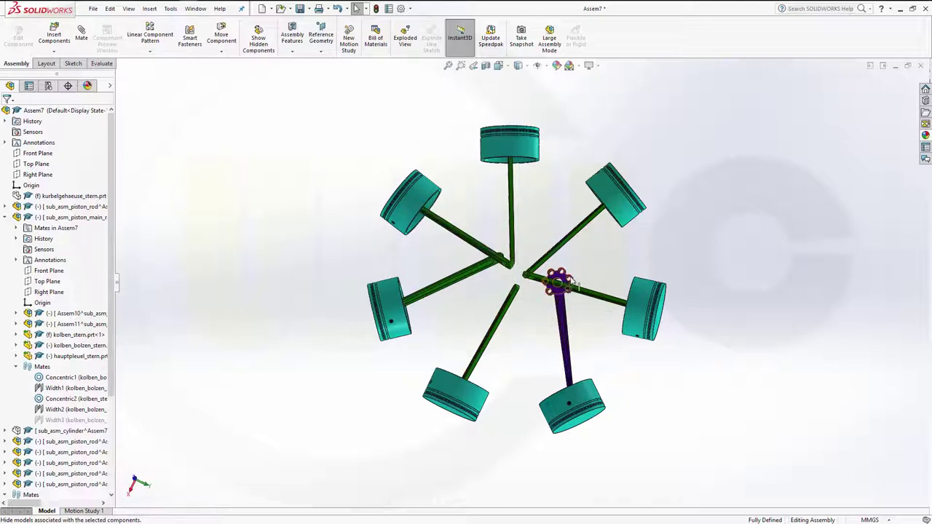
# - Collapse the expanded Mates and main-rod subassembly nodes in the FeatureManager tree
pyautogui.click(17, 367)
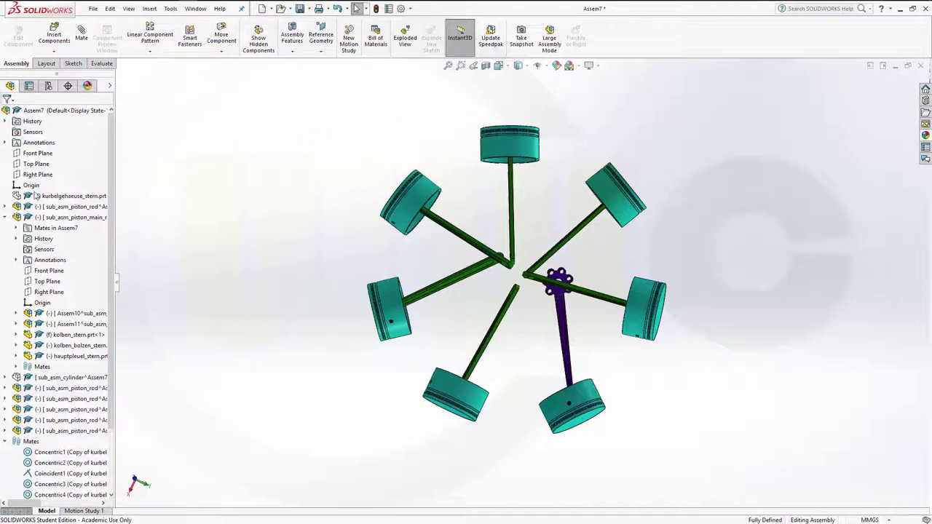
pyautogui.click(5, 217)
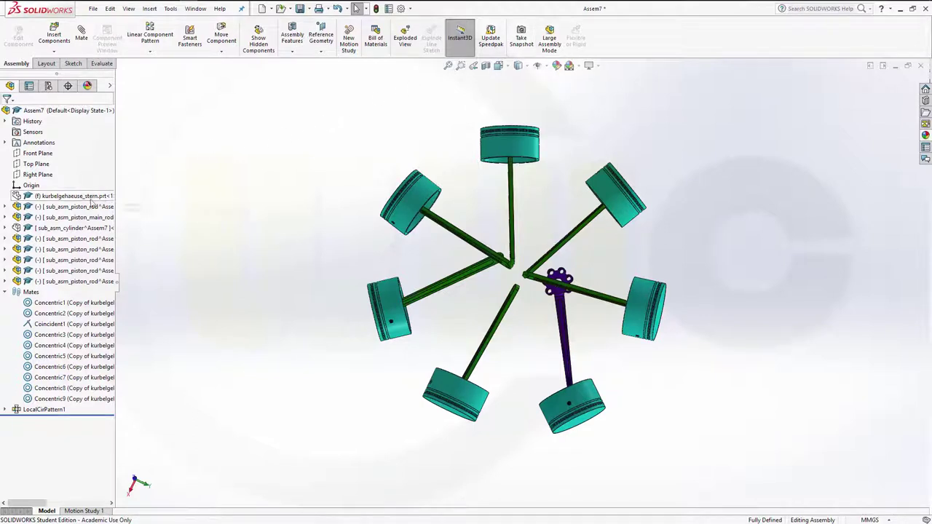
pyautogui.click(59, 281)
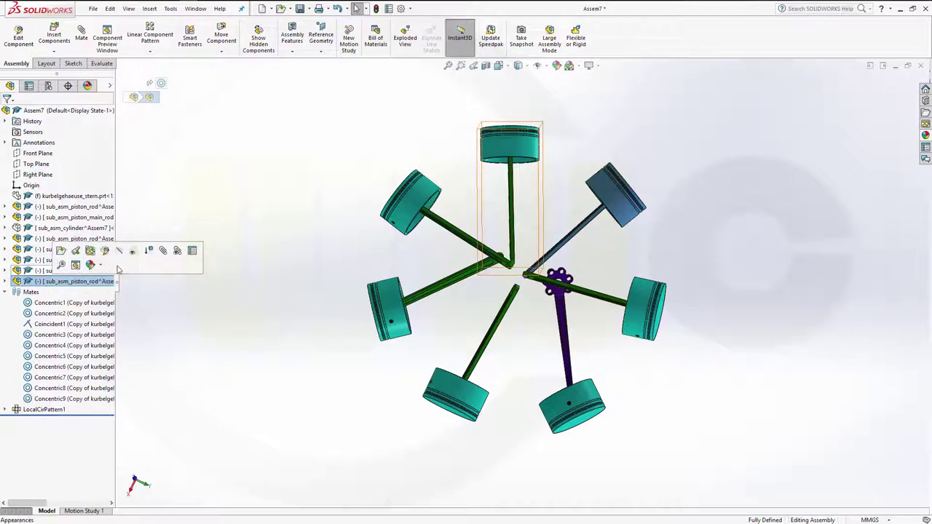
pyautogui.click(184, 185)
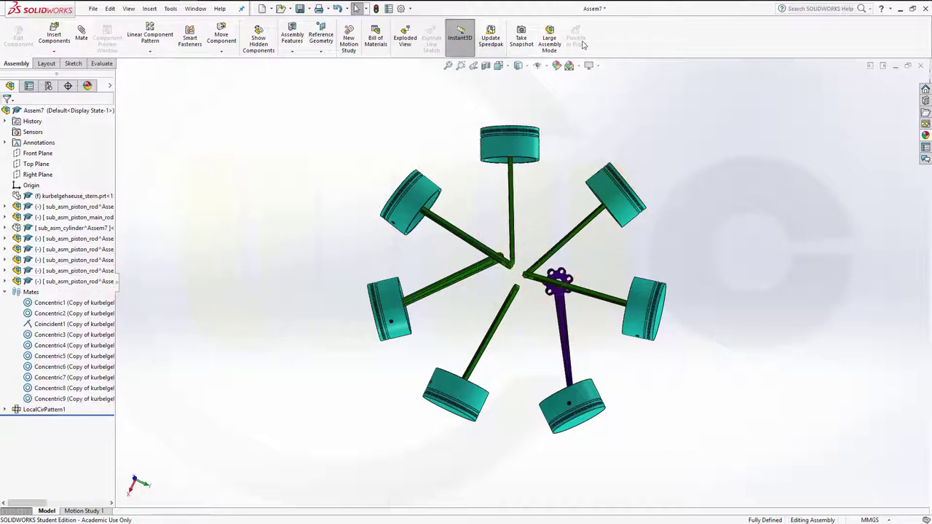
pyautogui.rightClick(654, 36)
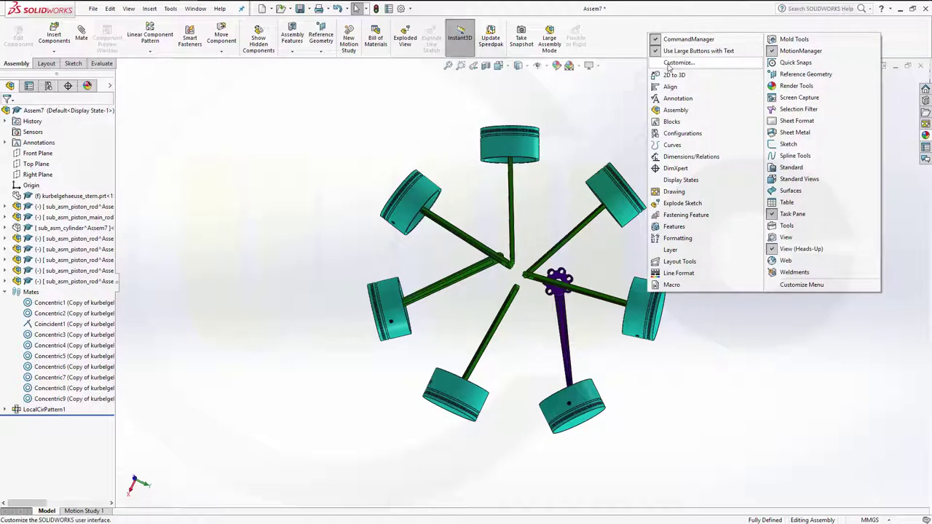
pyautogui.click(670, 68)
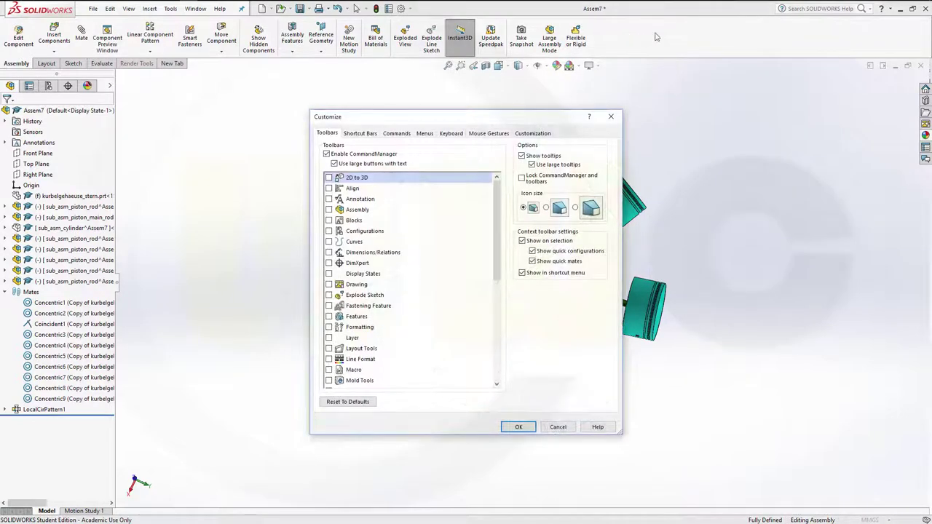
pyautogui.click(355, 211)
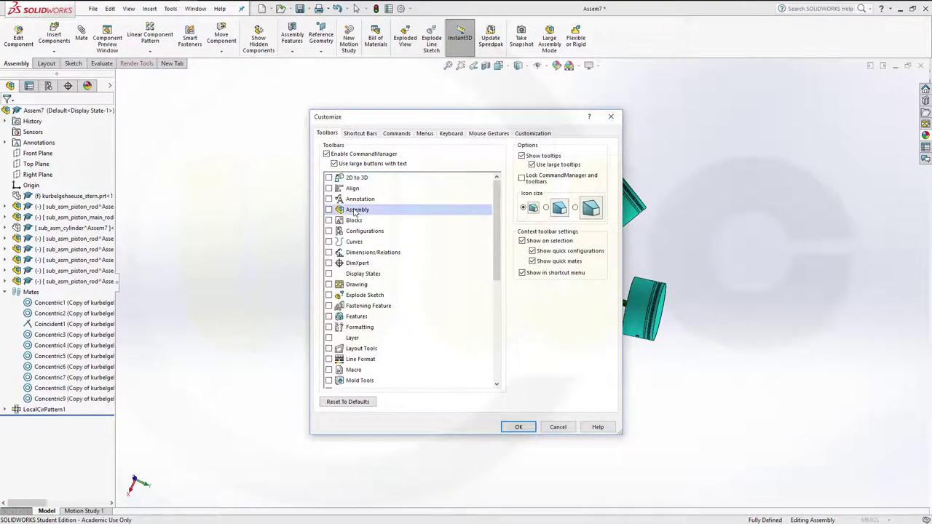
pyautogui.click(557, 428)
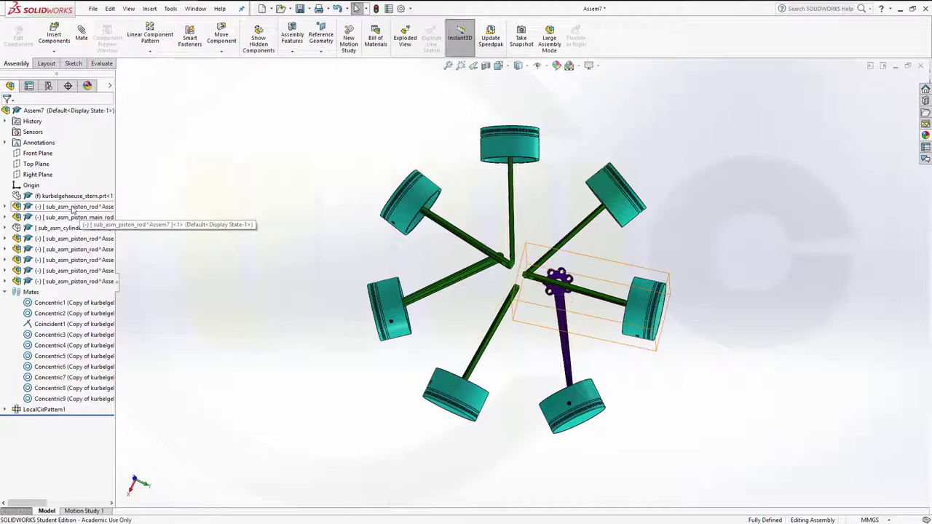
# - Make the first sub_asm_piston_rod flexible, then select the main-rod subassembly
pyautogui.click(72, 207)
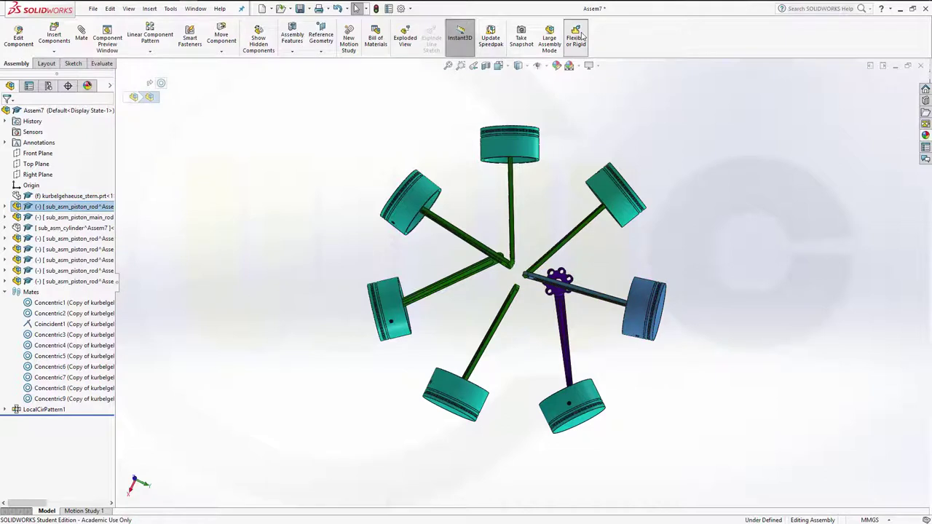
pyautogui.click(582, 35)
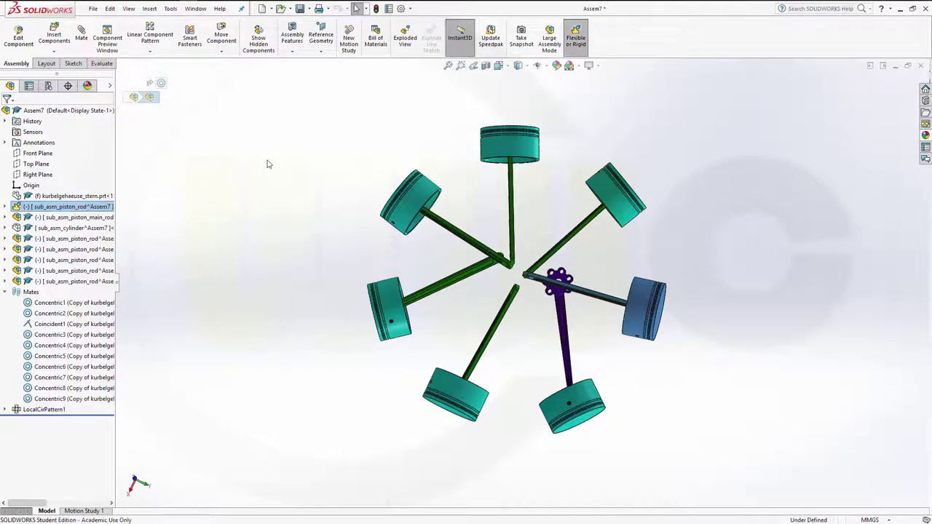
pyautogui.click(61, 217)
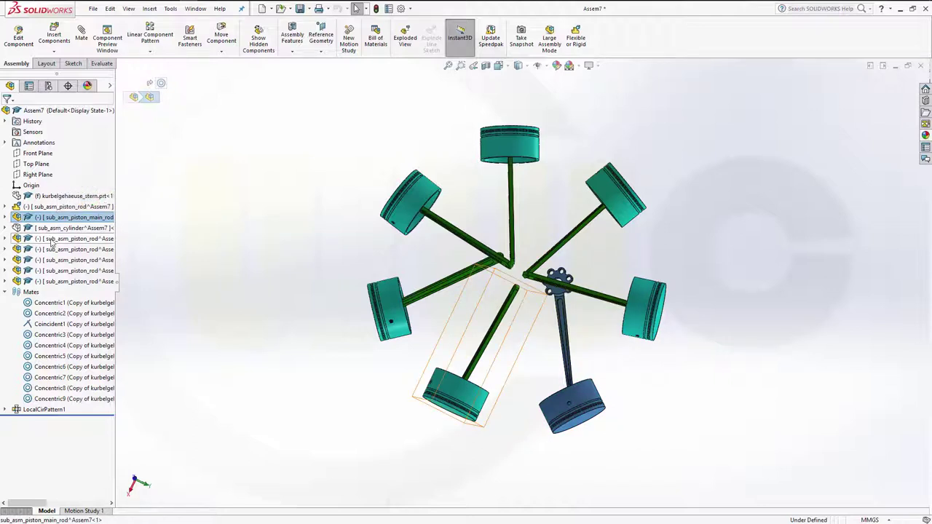
pyautogui.keyDown('ctrl'); pyautogui.click(54, 239); pyautogui.keyUp('ctrl')
pyautogui.keyDown('ctrl'); pyautogui.click(56, 249); pyautogui.keyUp('ctrl')
pyautogui.keyDown('ctrl'); pyautogui.click(58, 260); pyautogui.keyUp('ctrl')
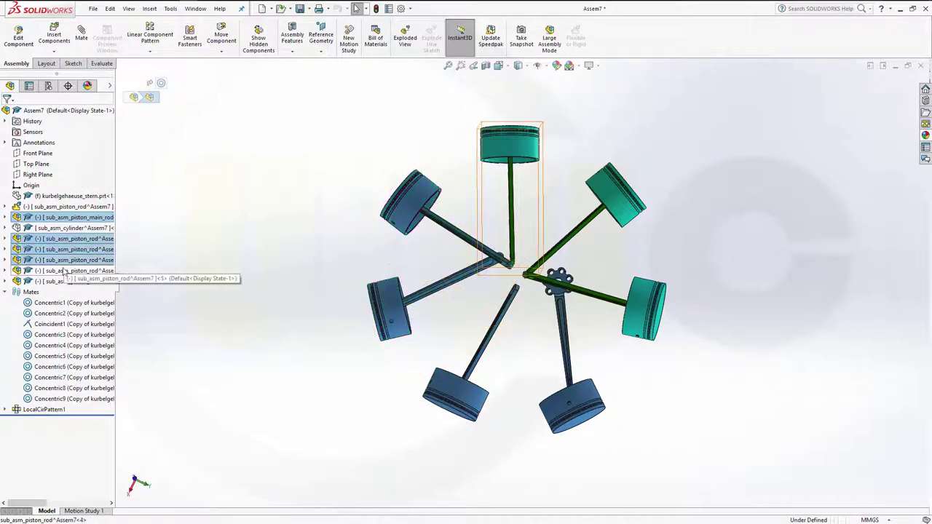
pyautogui.keyDown('ctrl'); pyautogui.click(60, 270); pyautogui.keyUp('ctrl')
pyautogui.keyDown('ctrl'); pyautogui.click(63, 282); pyautogui.keyUp('ctrl')
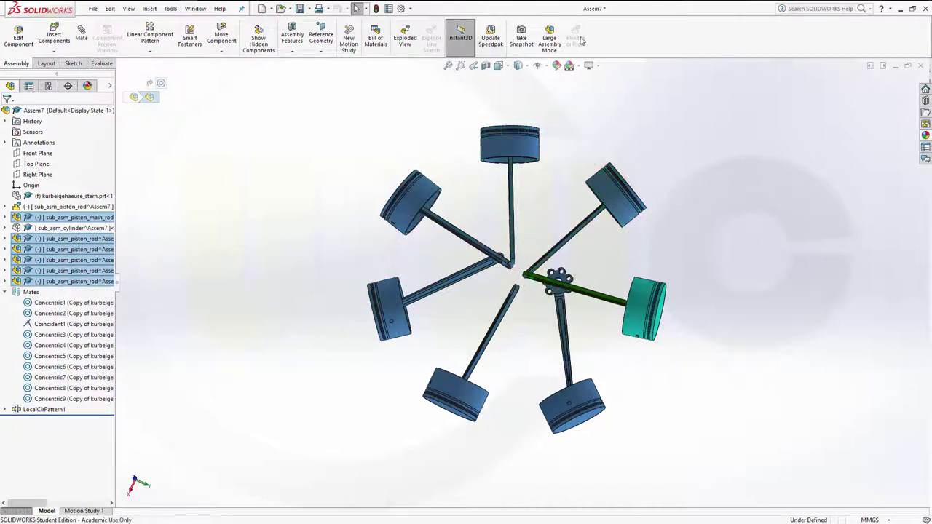
pyautogui.click(212, 130)
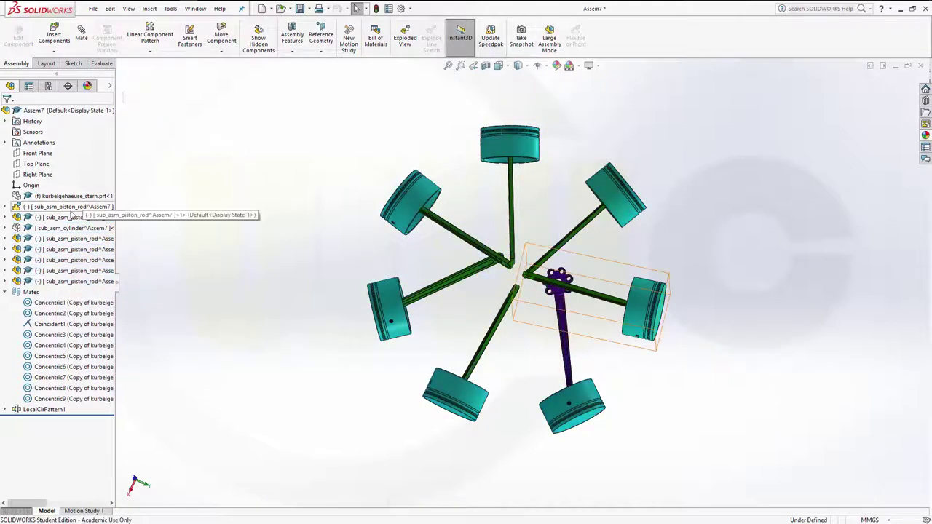
pyautogui.click(58, 218)
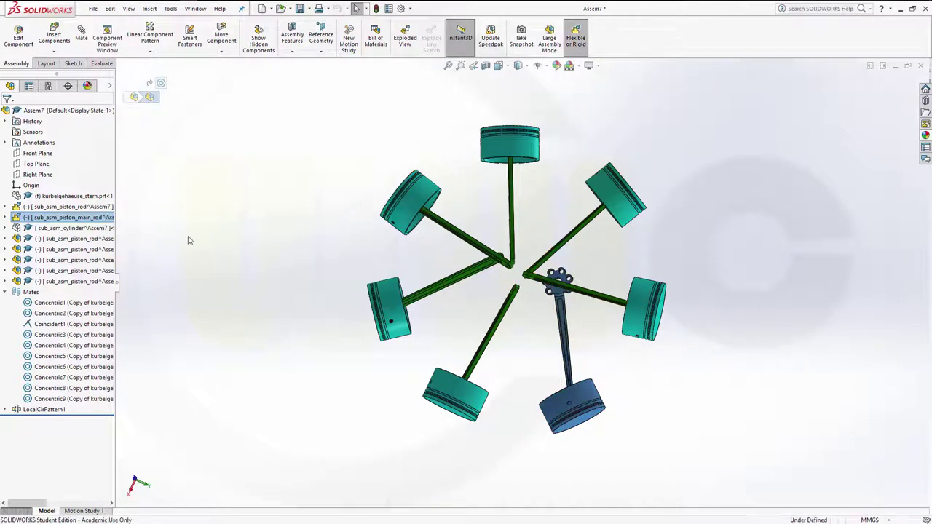
# - Make each remaining sub_asm_piston_rod subassembly flexible, one by one
pyautogui.click(73, 239)
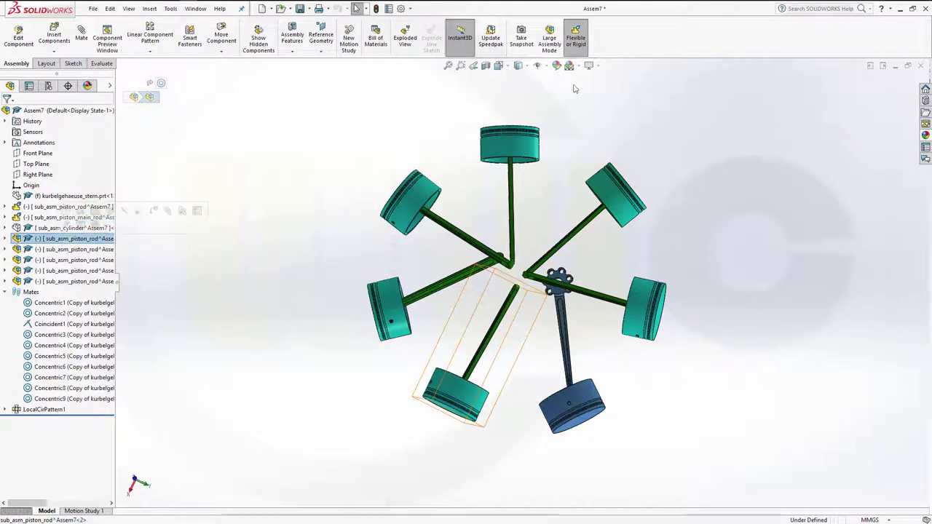
pyautogui.click(575, 37)
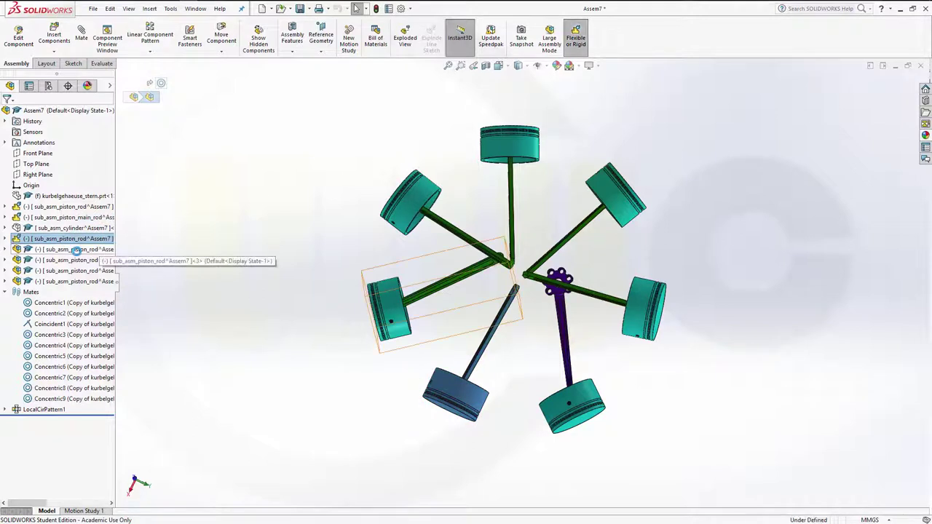
pyautogui.click(73, 250)
pyautogui.click(575, 37)
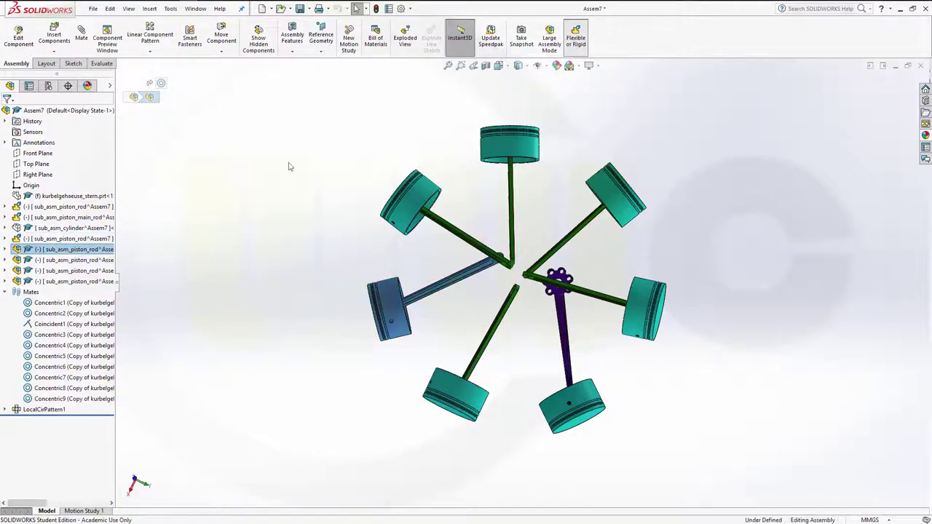
pyautogui.click(54, 260)
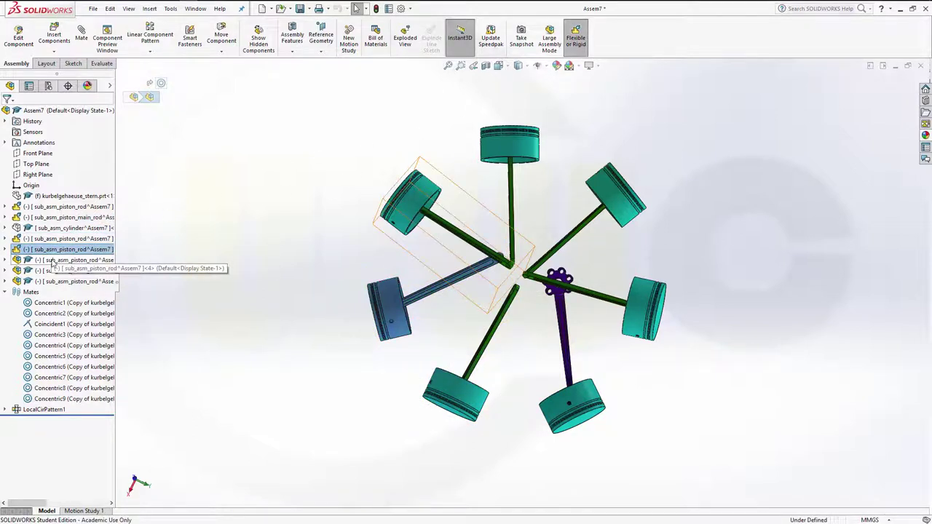
pyautogui.click(579, 37)
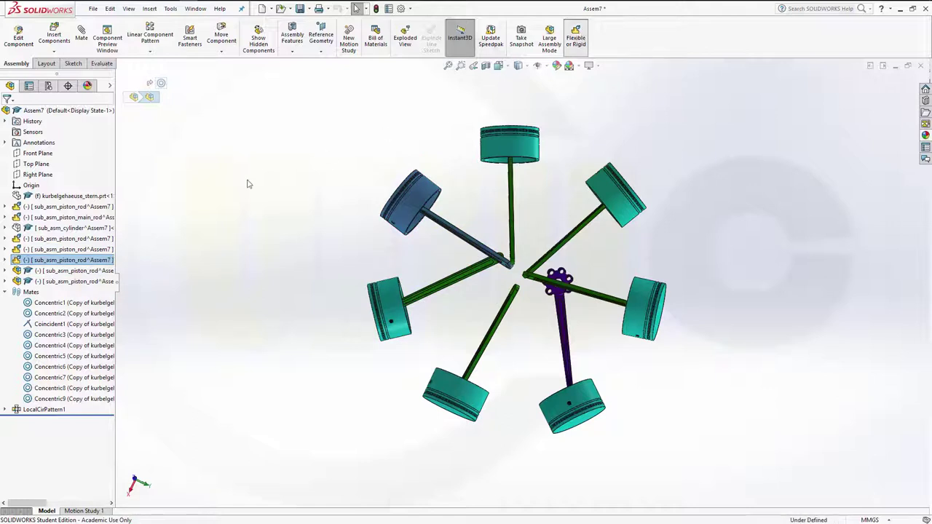
pyautogui.click(44, 270)
pyautogui.click(575, 37)
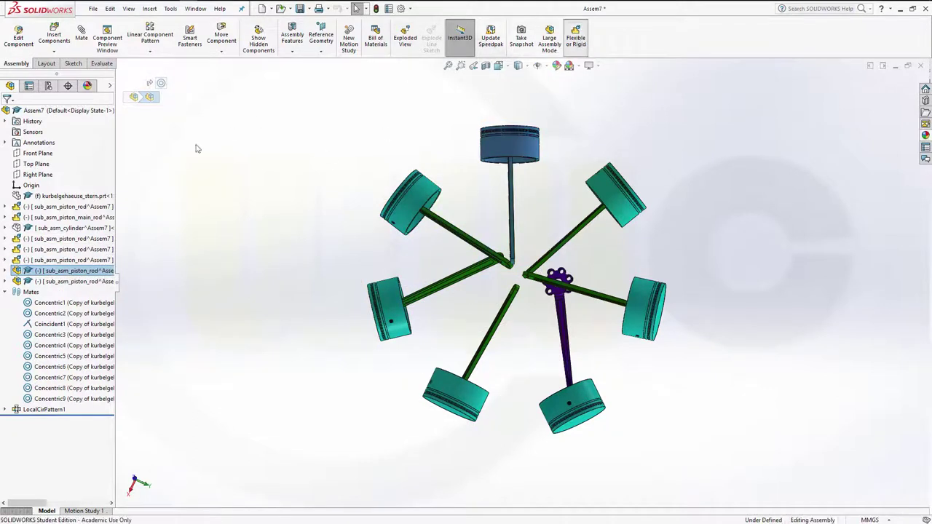
pyautogui.click(48, 284)
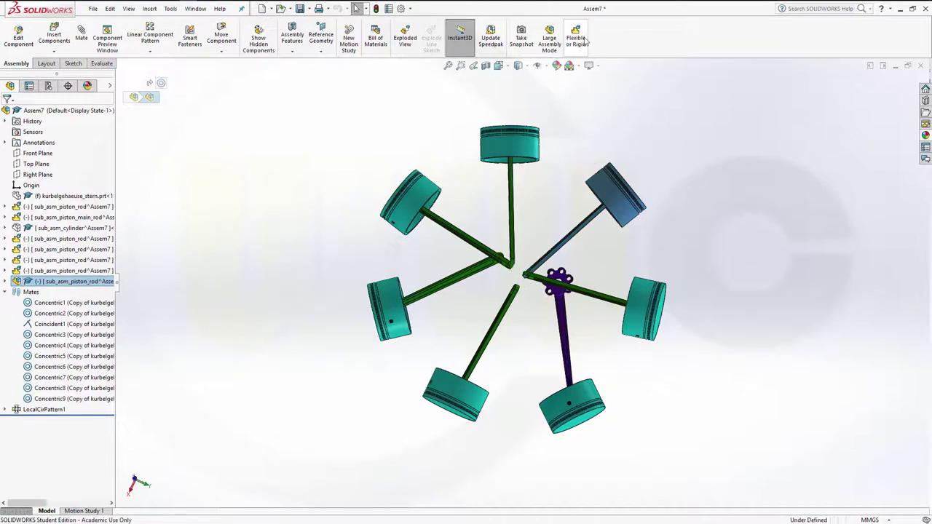
pyautogui.click(255, 237)
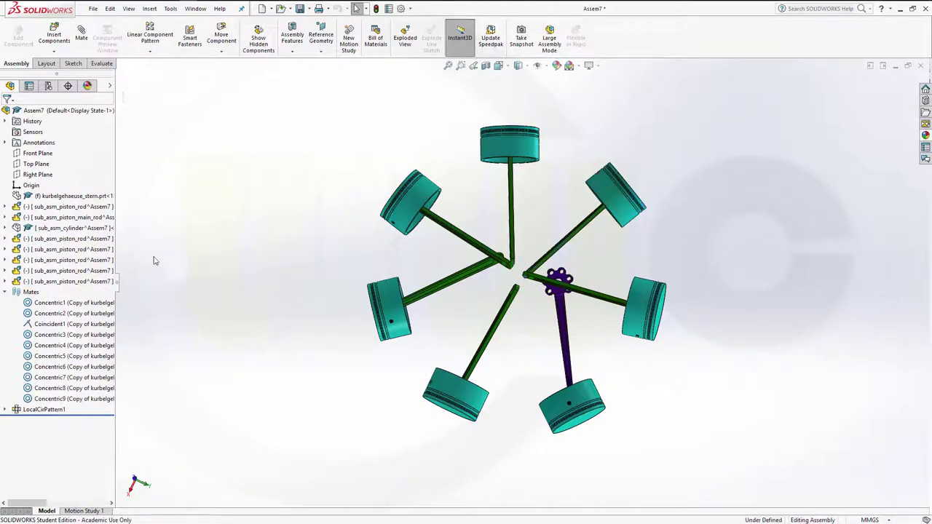
pyautogui.click(65, 281)
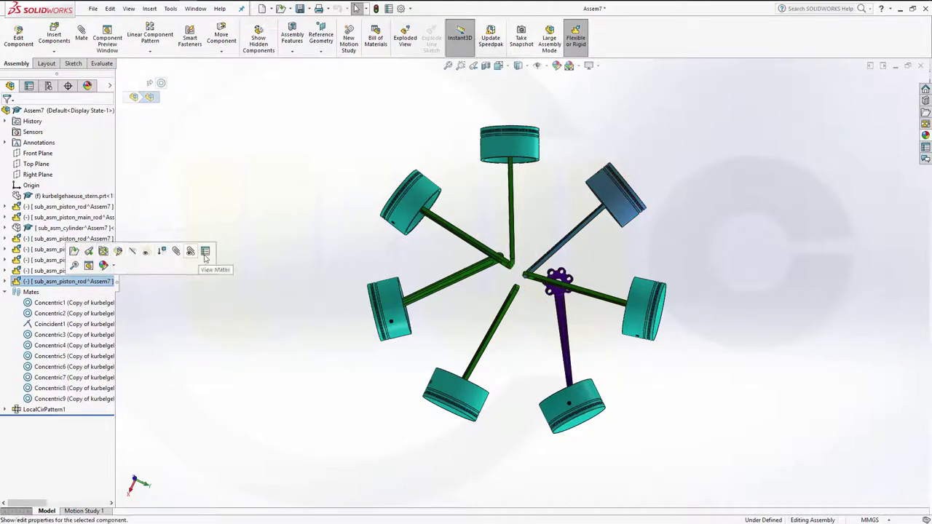
pyautogui.rightClick(88, 284)
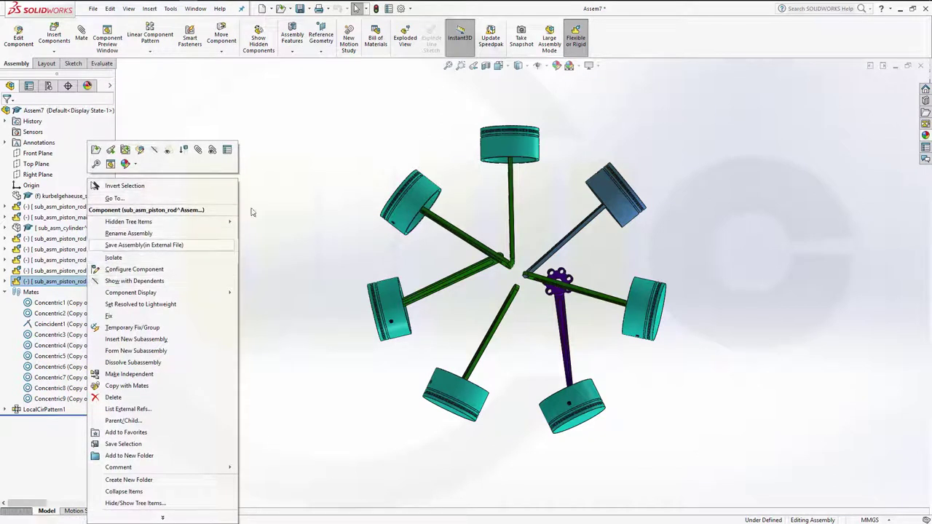
pyautogui.click(275, 176)
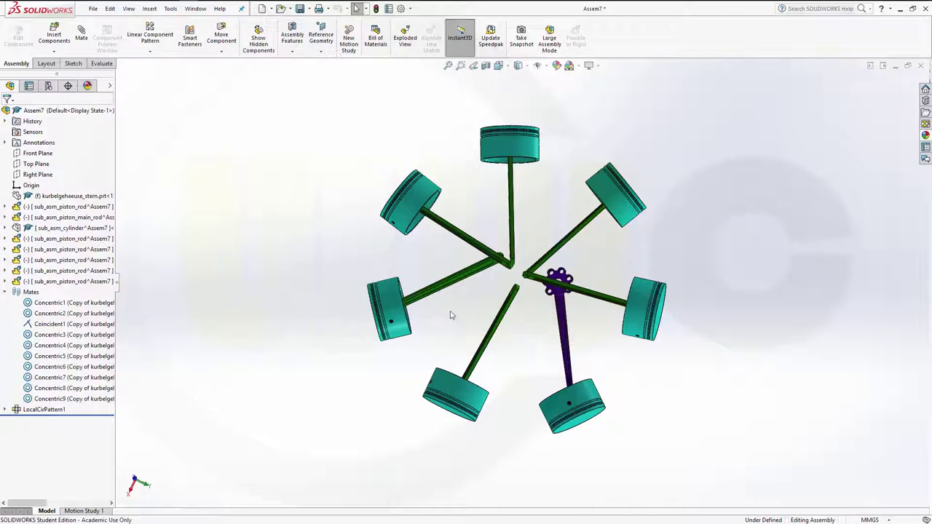
# - Nudge the purple master rod slightly and zoom in on its hub and the green link-rod ends
pyautogui.moveTo(517, 298)
pyautogui.mouseDown(button='middle')
pyautogui.moveTo(522, 233)
pyautogui.moveTo(610, 306)
pyautogui.mouseUp(button='middle')
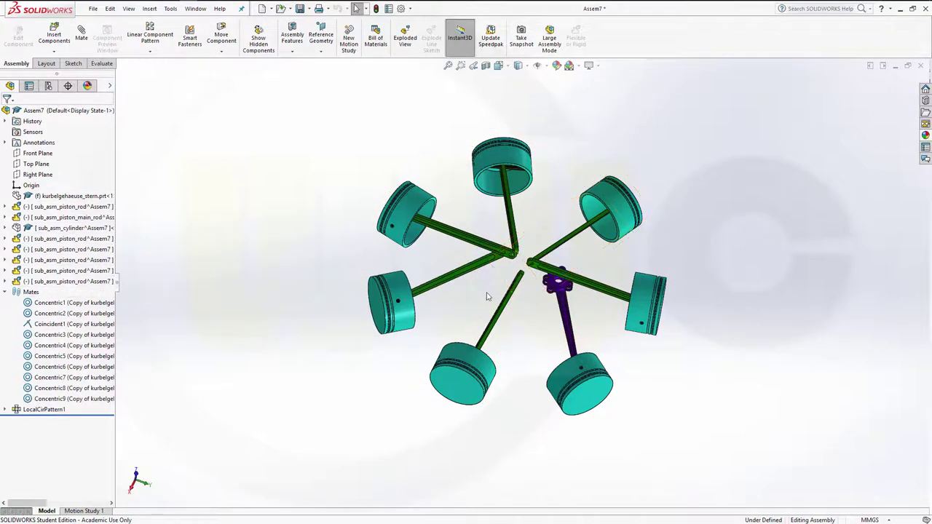
pyautogui.scroll(3, 487, 291)
pyautogui.scroll(3, 477, 276)
pyautogui.scroll(2, 466, 255)
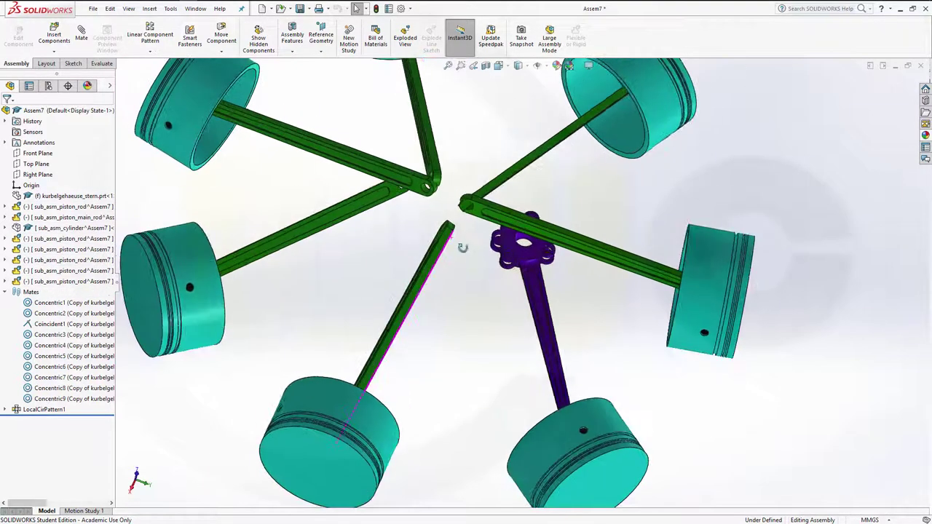
pyautogui.scroll(-1, 461, 251)
pyautogui.scroll(-2, 460, 255)
pyautogui.scroll(-2, 503, 262)
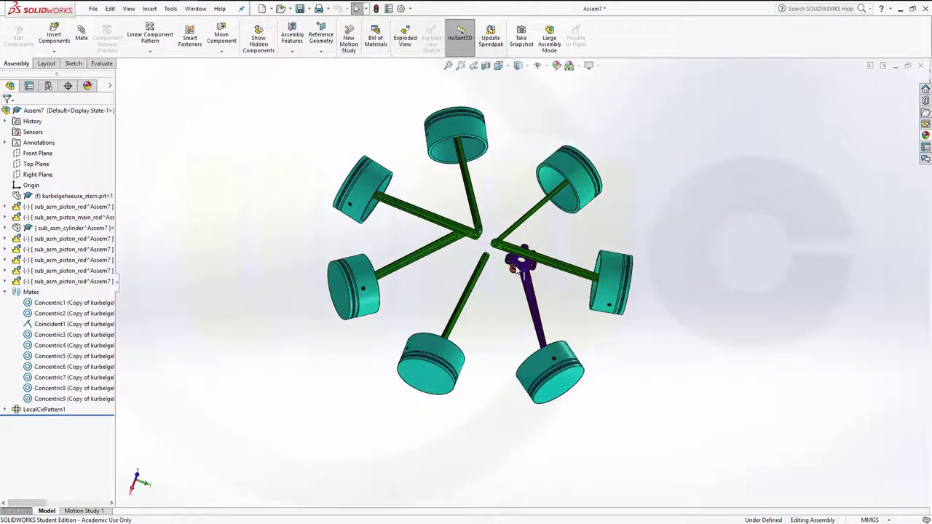
pyautogui.moveTo(514, 268)
pyautogui.mouseDown()
pyautogui.moveTo(487, 278)
pyautogui.moveTo(526, 274)
pyautogui.mouseUp()
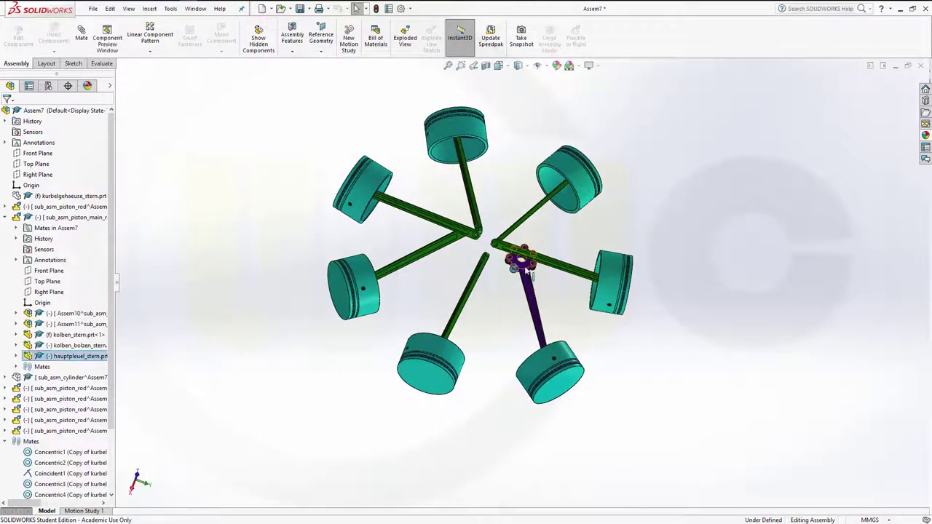
pyautogui.scroll(3, 518, 282)
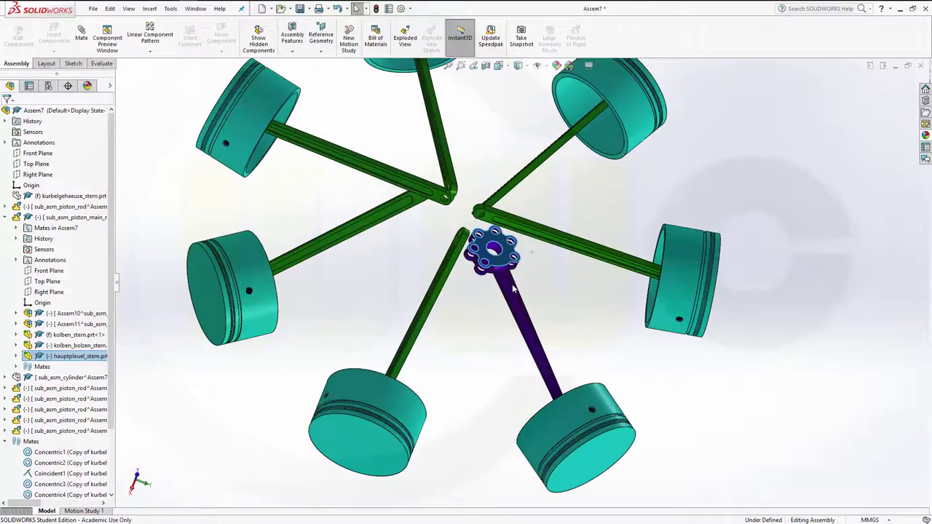
pyautogui.scroll(3, 513, 290)
pyautogui.click(445, 279)
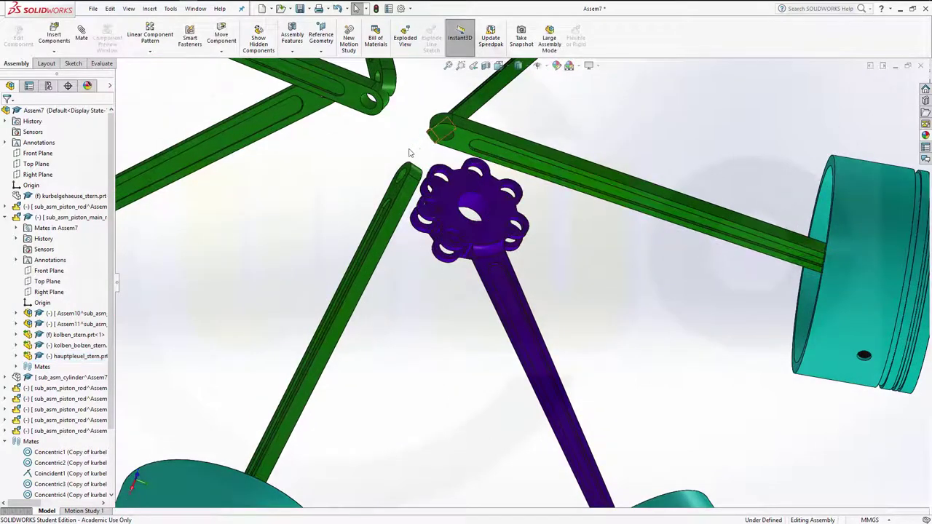
pyautogui.scroll(2, 458, 248)
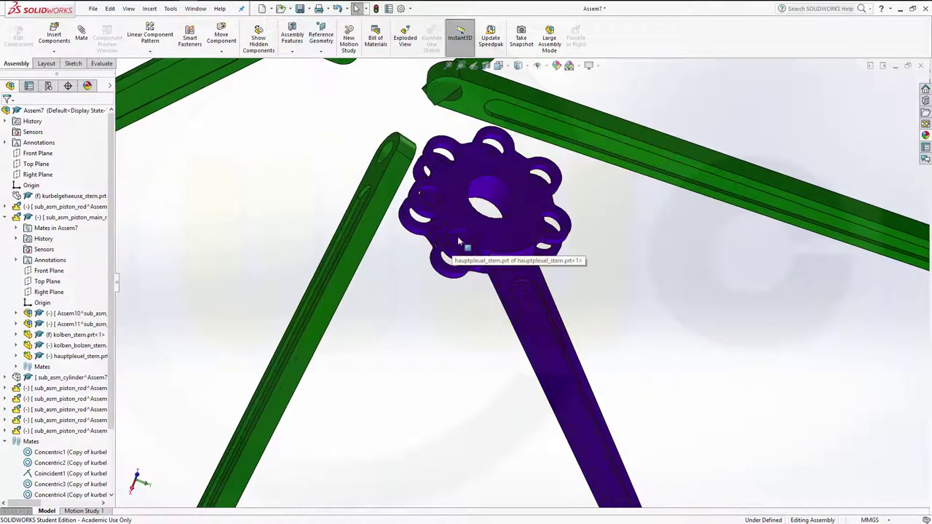
# - Make two green link-rod ends concentric with hub holes and rebuild the assembly
pyautogui.click(467, 239)
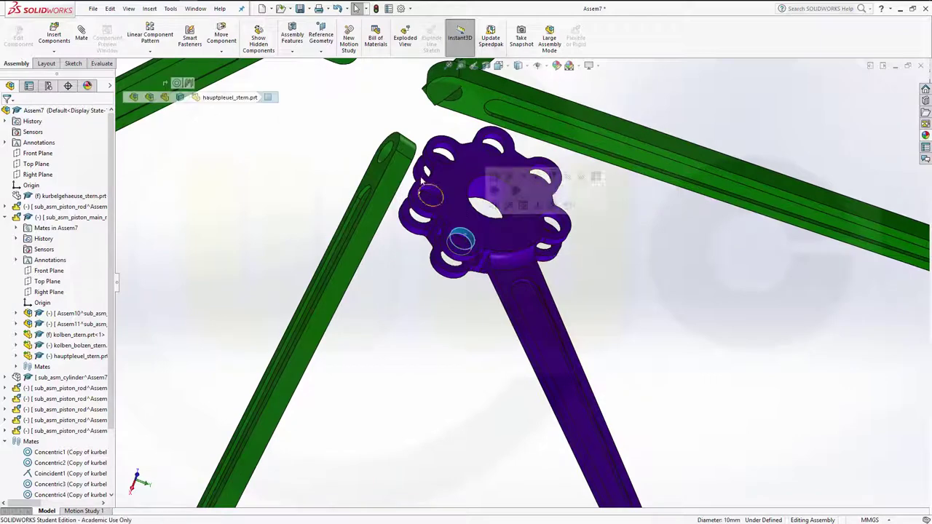
pyautogui.keyDown('ctrl'); pyautogui.click(387, 154); pyautogui.keyUp('ctrl')
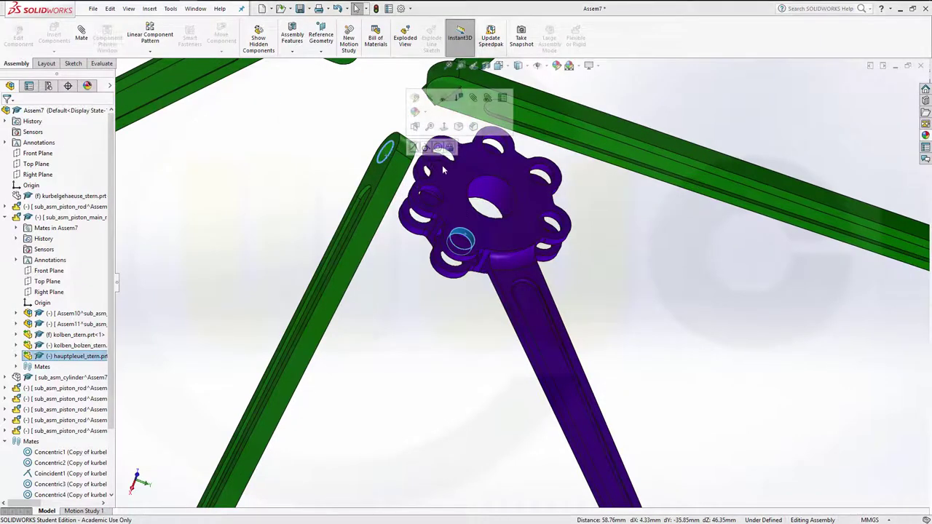
pyautogui.click(439, 148)
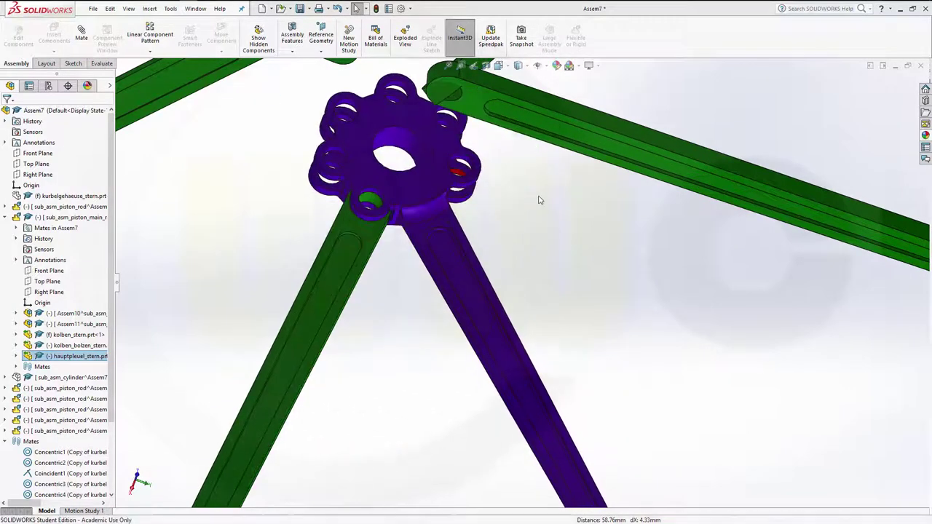
pyautogui.scroll(2, 507, 164)
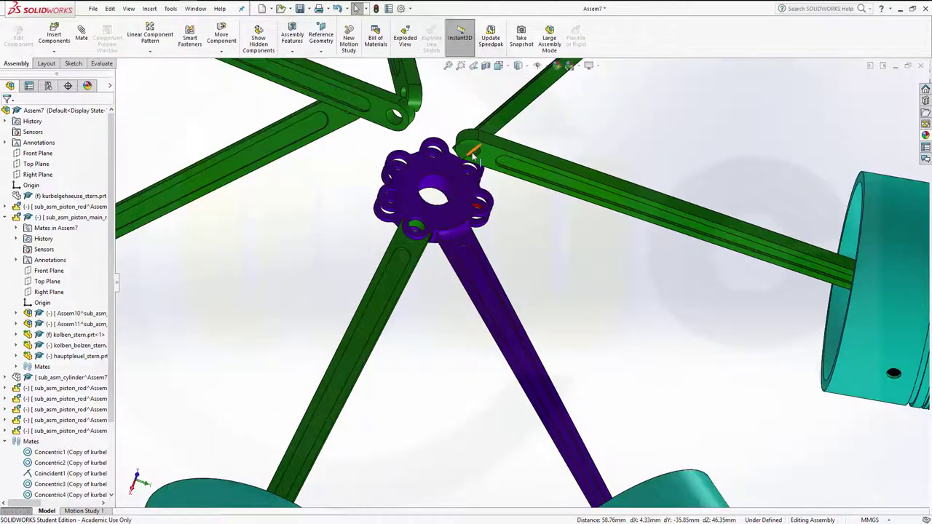
pyautogui.scroll(-2, 487, 196)
pyautogui.scroll(-1, 486, 199)
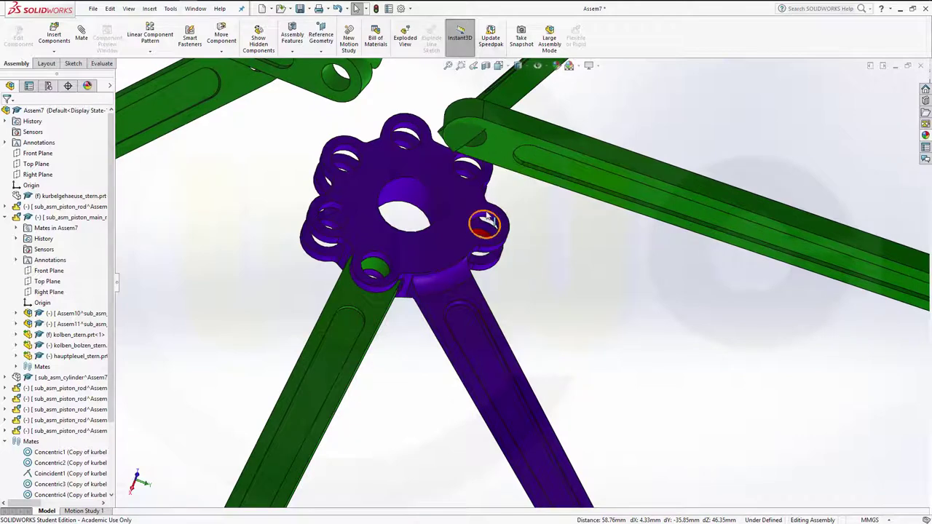
pyautogui.click(488, 218)
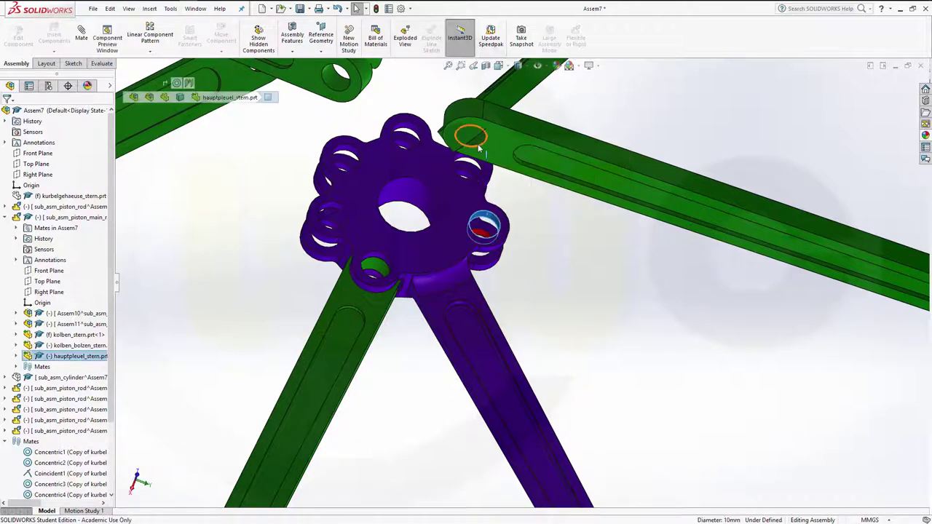
pyautogui.keyDown('ctrl'); pyautogui.click(482, 143); pyautogui.keyUp('ctrl')
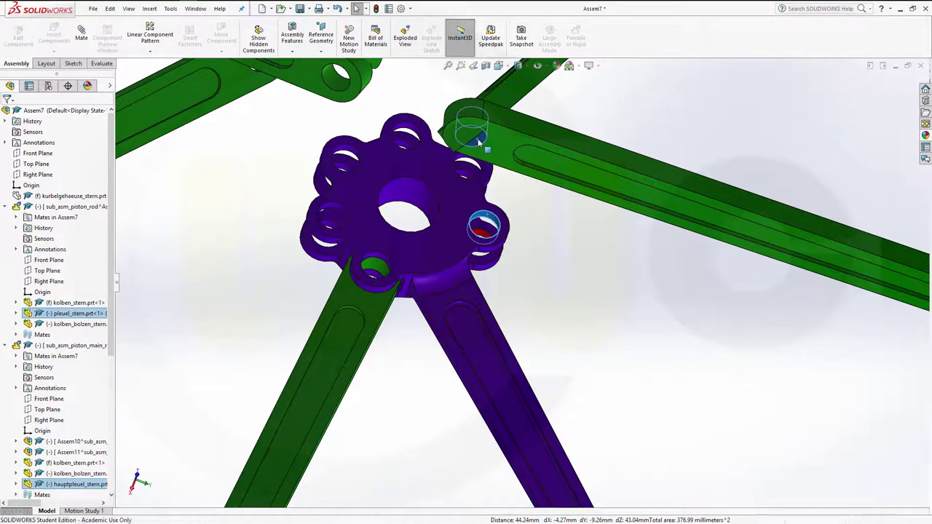
pyautogui.click(541, 131)
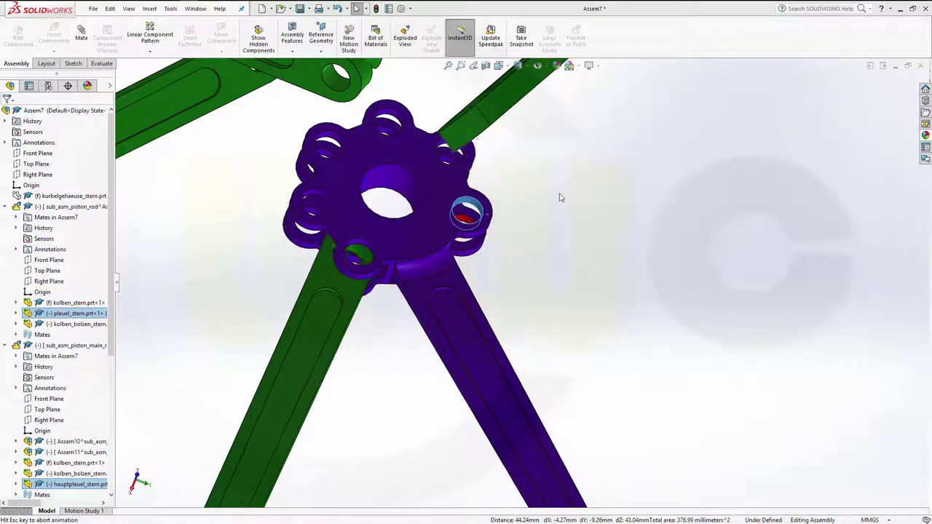
pyautogui.scroll(3, 541, 187)
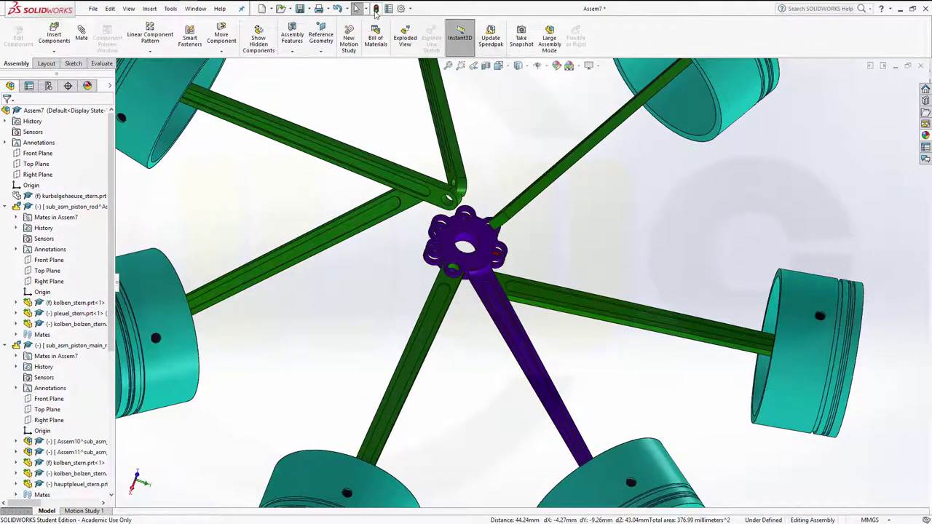
pyautogui.click(377, 9)
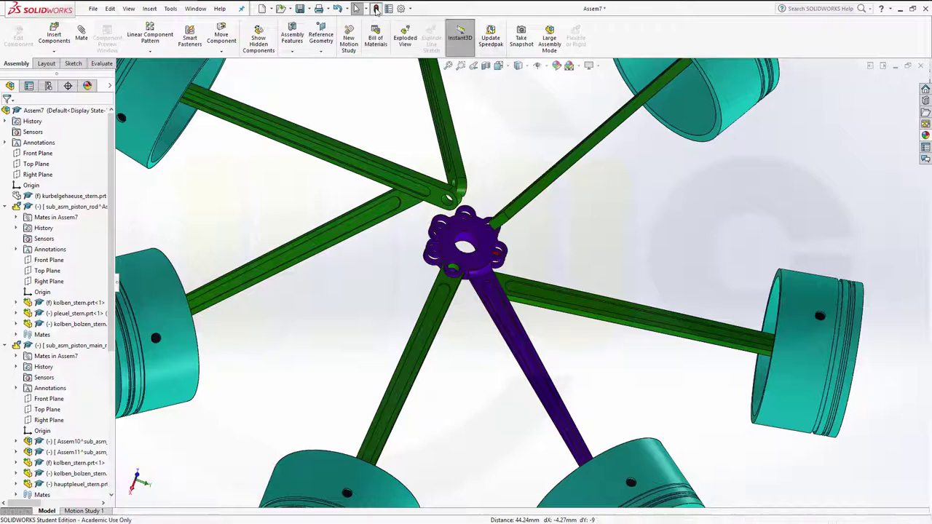
# - Make two more link rods concentric with the hub's 10mm hole and its top hole
pyautogui.scroll(-3, 451, 120)
pyautogui.scroll(3, 489, 281)
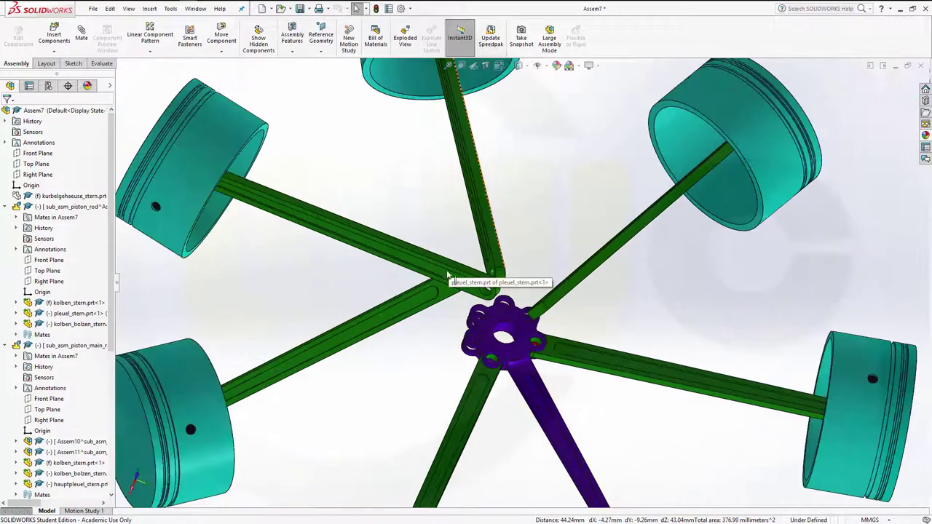
pyautogui.scroll(-2, 519, 337)
pyautogui.scroll(-1, 534, 342)
pyautogui.scroll(-2, 535, 335)
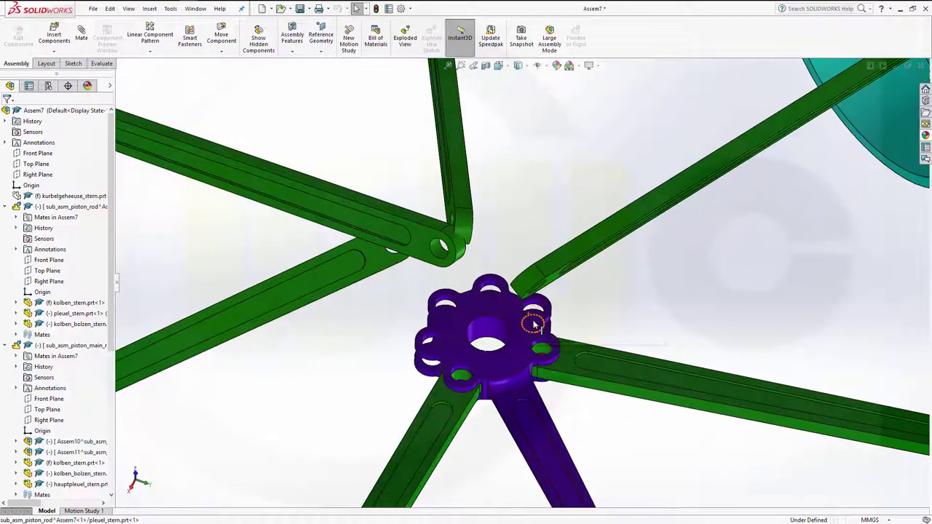
pyautogui.scroll(-1, 541, 311)
pyautogui.click(536, 282)
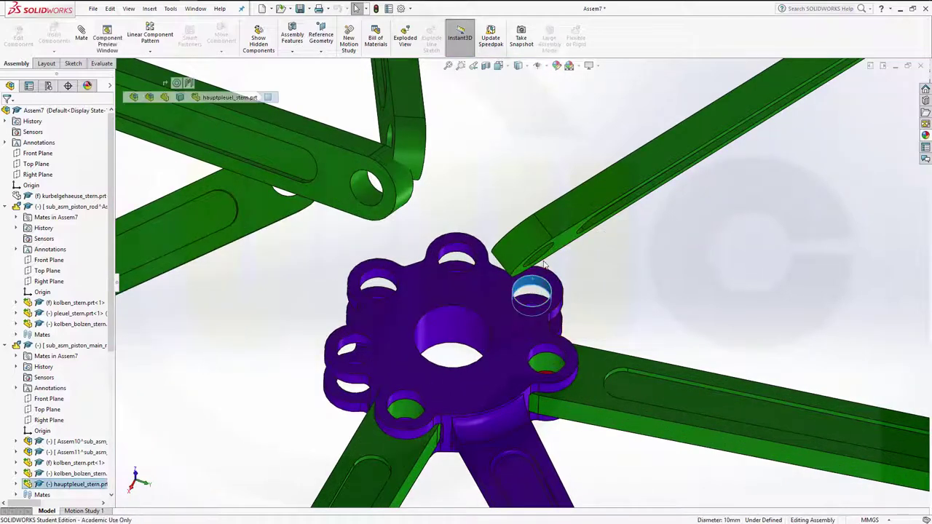
pyautogui.keyDown('ctrl'); pyautogui.click(539, 260); pyautogui.keyUp('ctrl')
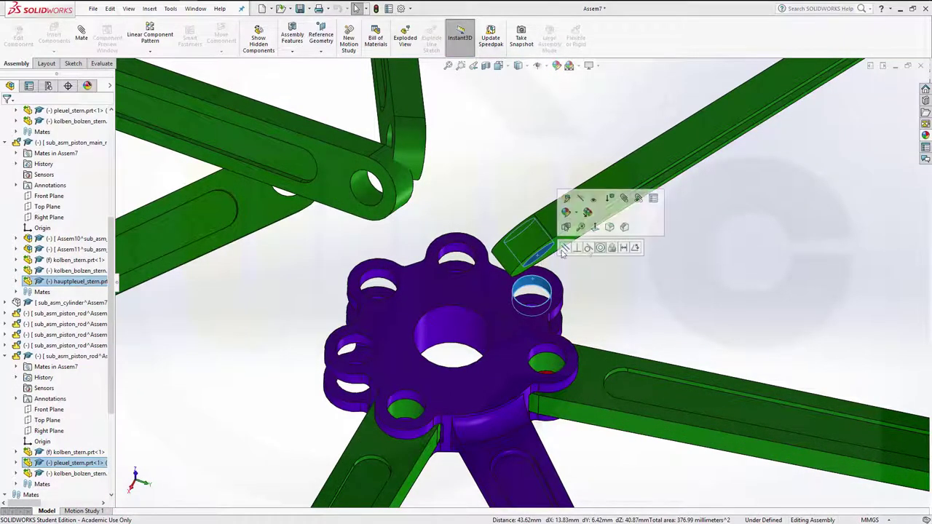
pyautogui.click(602, 249)
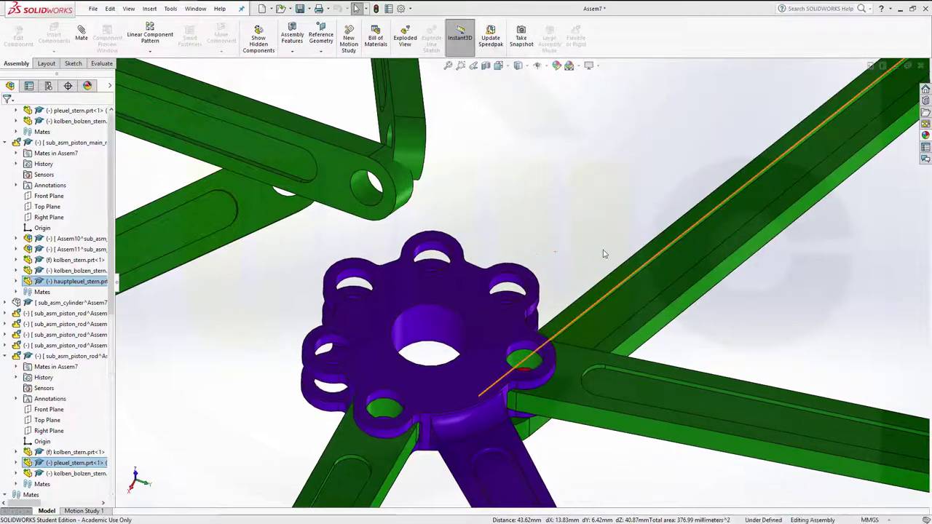
pyautogui.scroll(3, 470, 239)
pyautogui.scroll(-2, 474, 188)
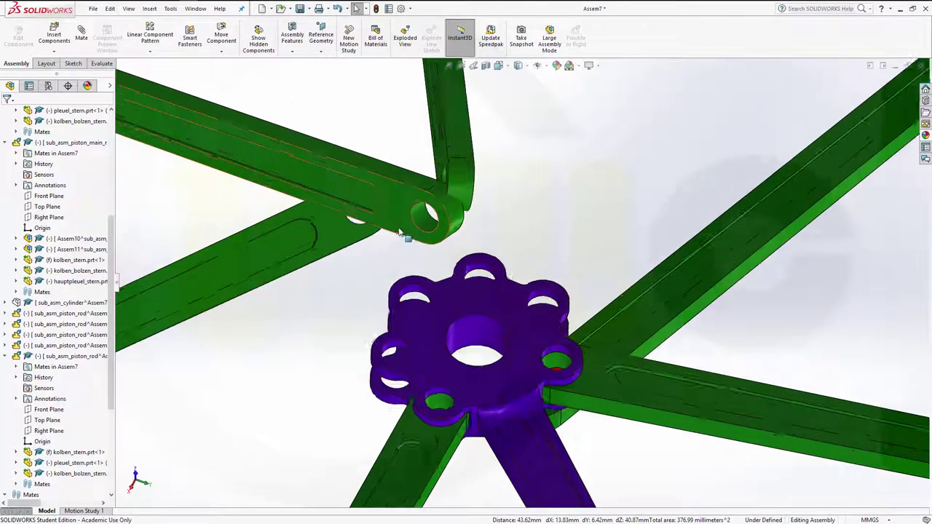
pyautogui.scroll(-3, 474, 188)
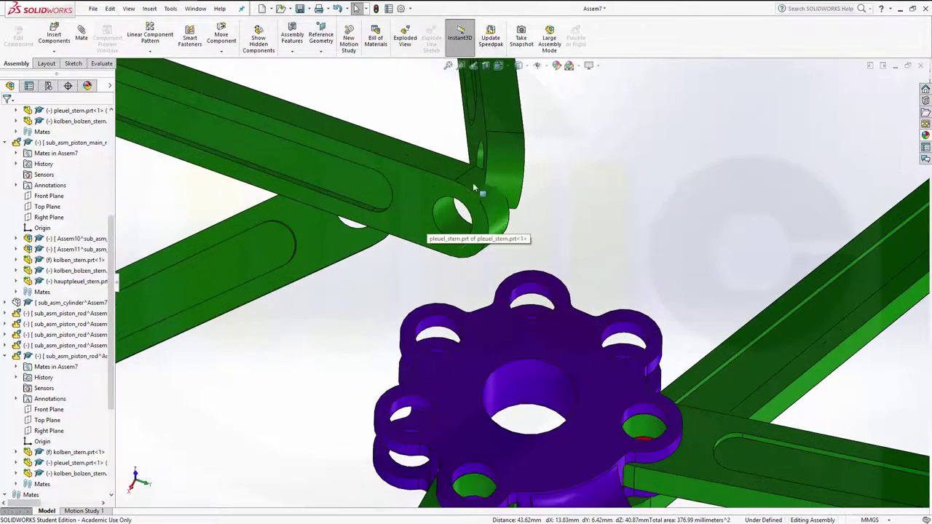
pyautogui.click(540, 291)
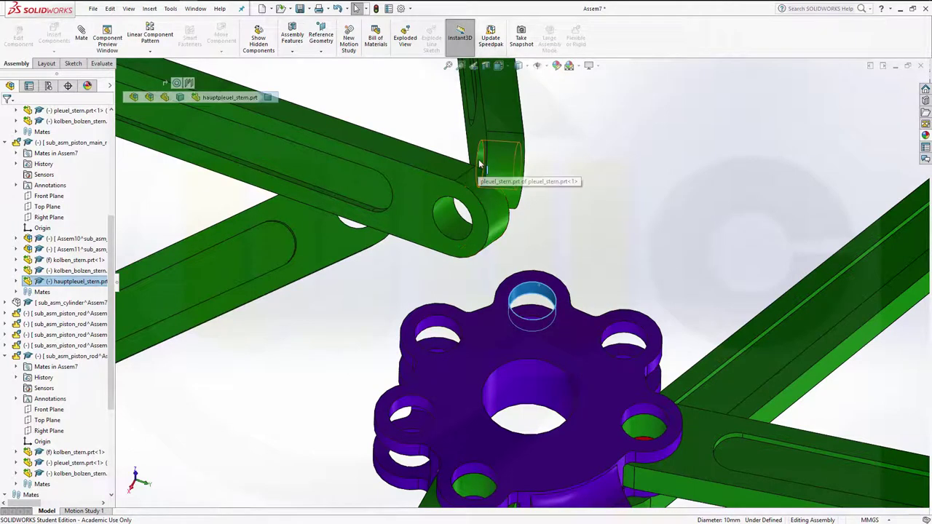
pyautogui.click(493, 170)
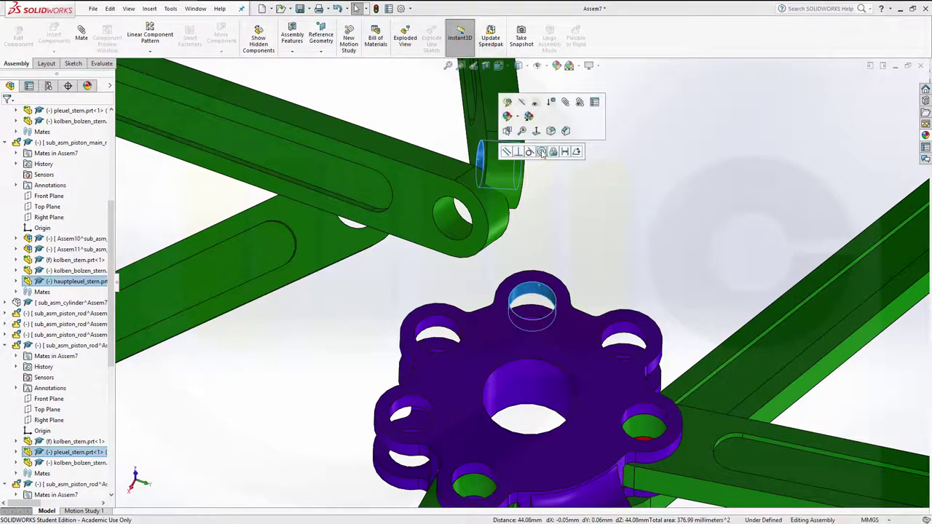
pyautogui.click(543, 156)
pyautogui.click(599, 208)
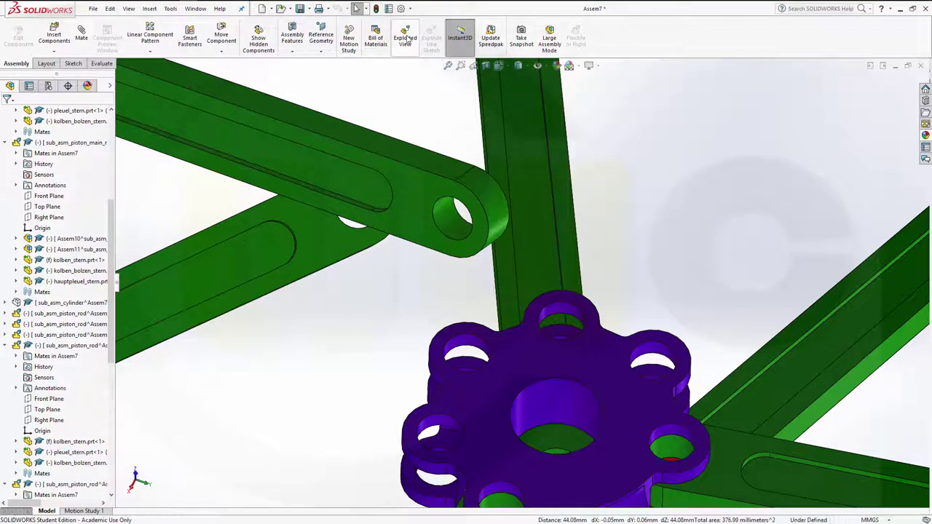
# - Orbit the engine to view the hub face-on and rebuild the assembly
pyautogui.moveTo(553, 313)
pyautogui.mouseDown(button='middle')
pyautogui.moveTo(588, 364)
pyautogui.moveTo(547, 235)
pyautogui.moveTo(516, 235)
pyautogui.moveTo(545, 281)
pyautogui.mouseUp(button='middle')
pyautogui.scroll(5, 589, 364)
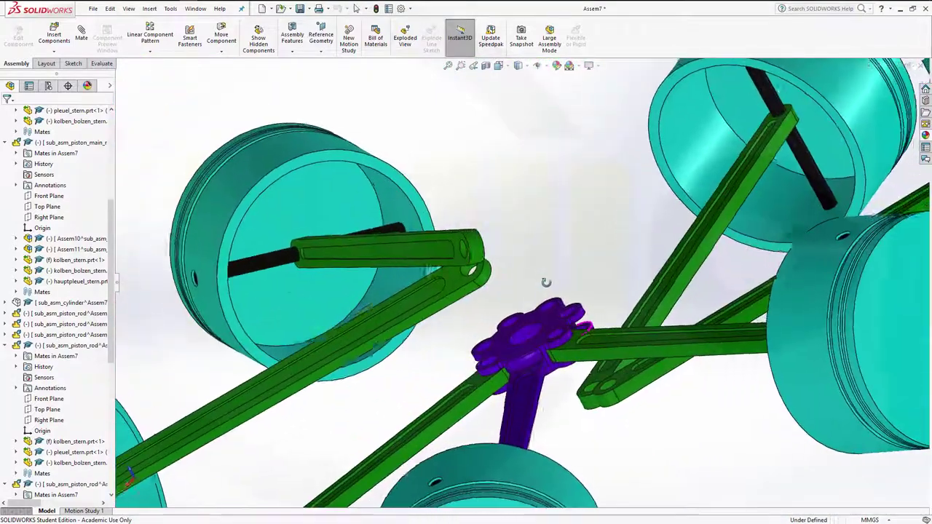
pyautogui.scroll(-1, 549, 278)
pyautogui.scroll(-2, 581, 346)
pyautogui.scroll(3, 582, 350)
pyautogui.moveTo(588, 354)
pyautogui.mouseDown(button='middle')
pyautogui.moveTo(524, 402)
pyautogui.moveTo(573, 336)
pyautogui.mouseUp(button='middle')
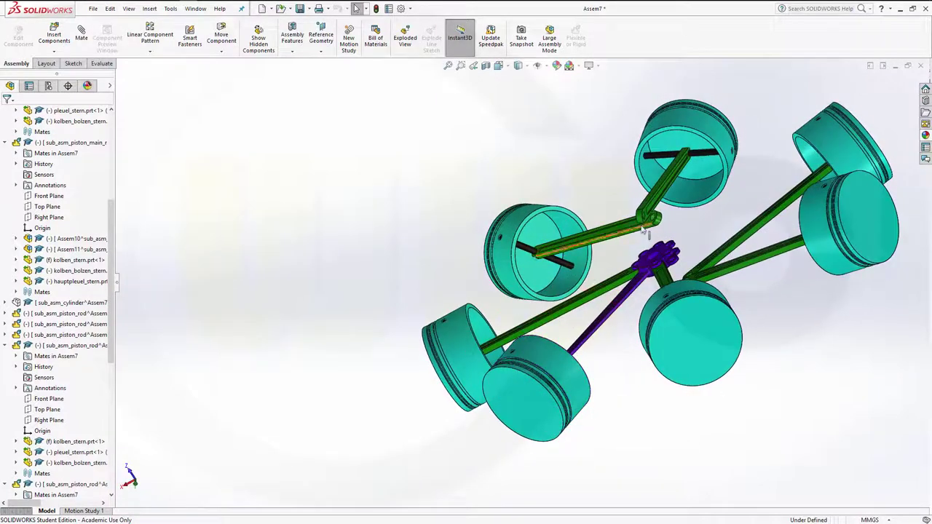
pyautogui.moveTo(644, 230); pyautogui.dragTo(665, 229, button='middle')
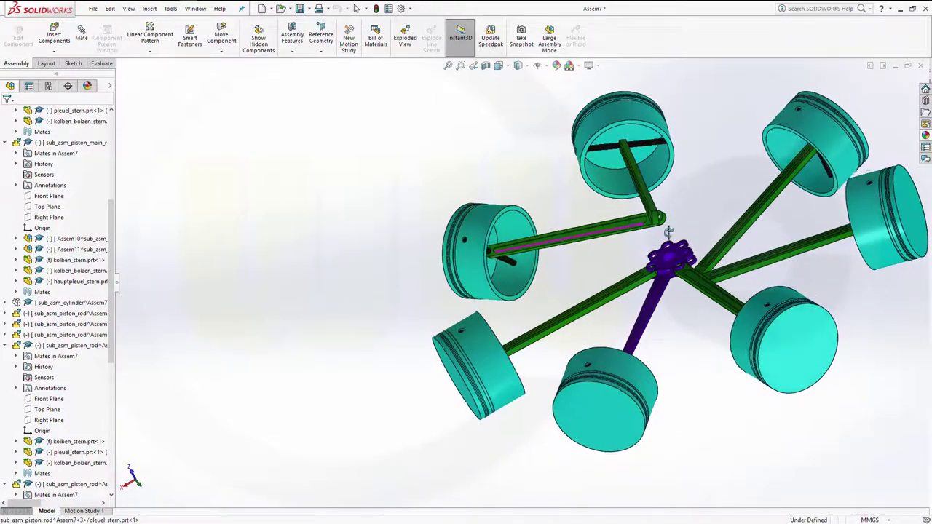
pyautogui.click(377, 9)
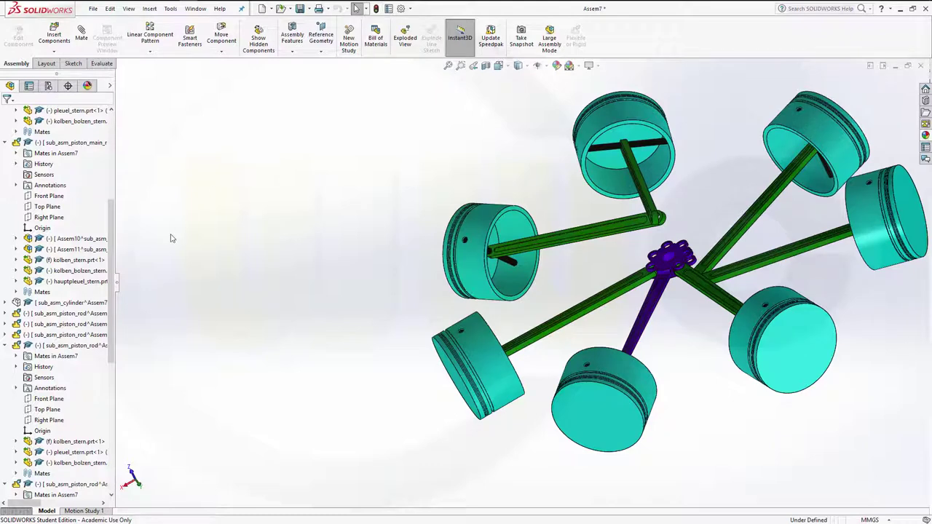
# - Reorient the view and select the loose green link rod and a purple hub hole
pyautogui.moveTo(603, 270)
pyautogui.mouseDown(button='middle')
pyautogui.moveTo(655, 286)
pyautogui.moveTo(616, 313)
pyautogui.moveTo(545, 204)
pyautogui.mouseUp(button='middle')
pyautogui.scroll(-3, 654, 286)
pyautogui.scroll(3, 655, 286)
pyautogui.scroll(-3, 545, 204)
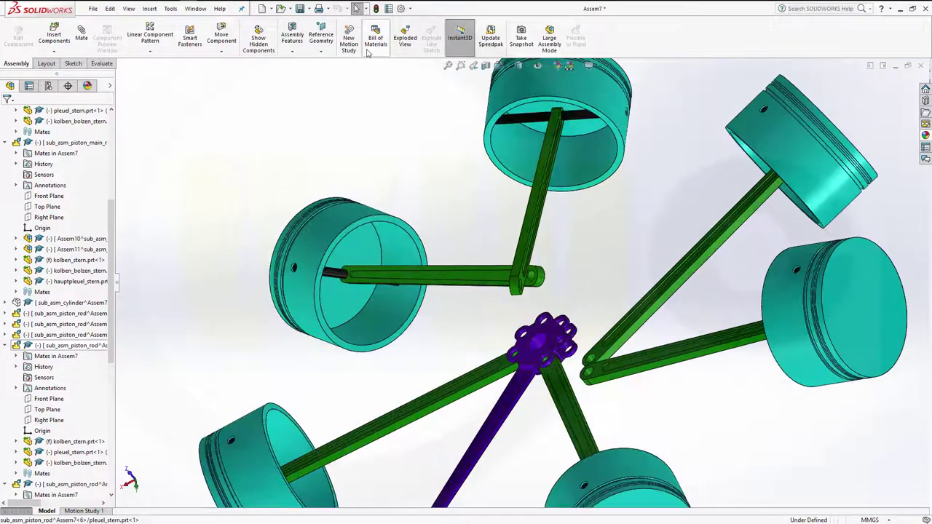
pyautogui.scroll(-2, 549, 301)
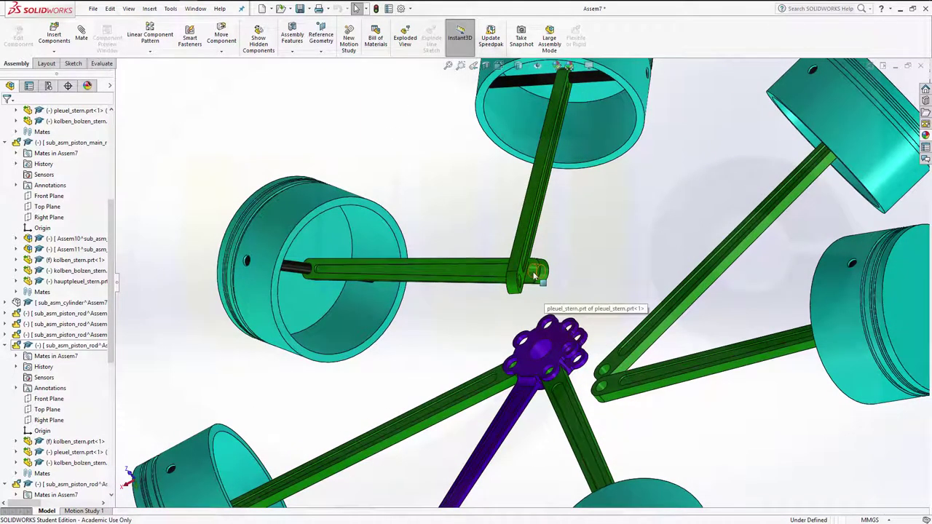
pyautogui.click(536, 276)
pyautogui.scroll(-3, 521, 357)
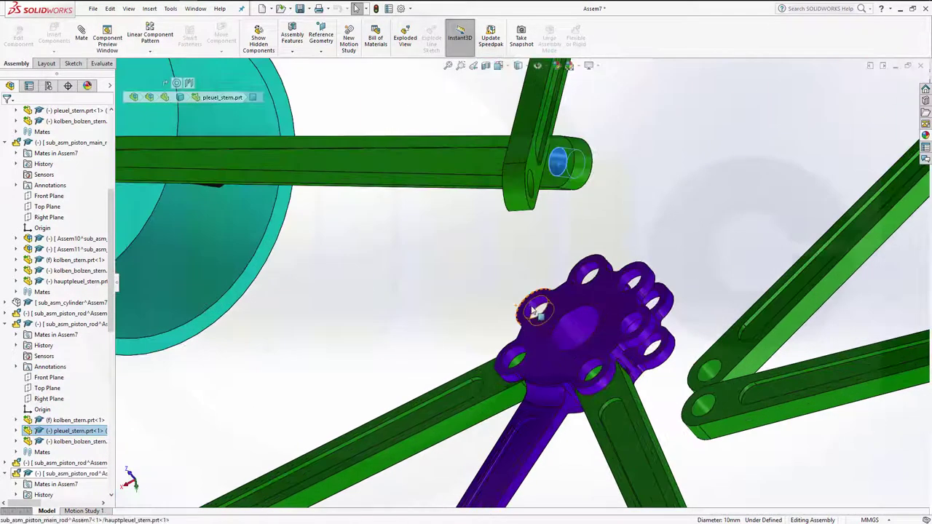
pyautogui.keyDown('ctrl'); pyautogui.click(537, 310); pyautogui.keyUp('ctrl')
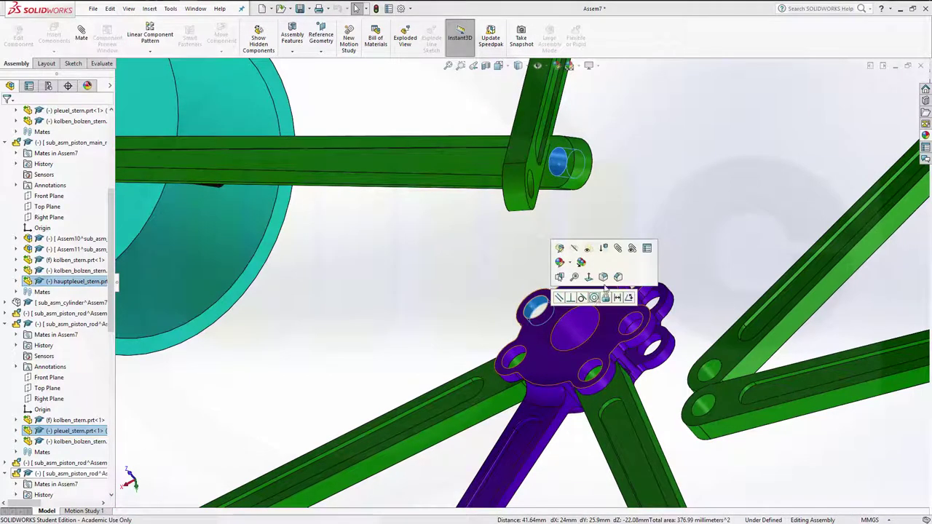
# - Mate the loose link rod's pin face concentric with a free hub hole
pyautogui.moveTo(605, 288)
pyautogui.mouseDown(button='middle')
pyautogui.moveTo(655, 344)
pyautogui.moveTo(584, 293)
pyautogui.moveTo(596, 292)
pyautogui.mouseUp(button='middle')
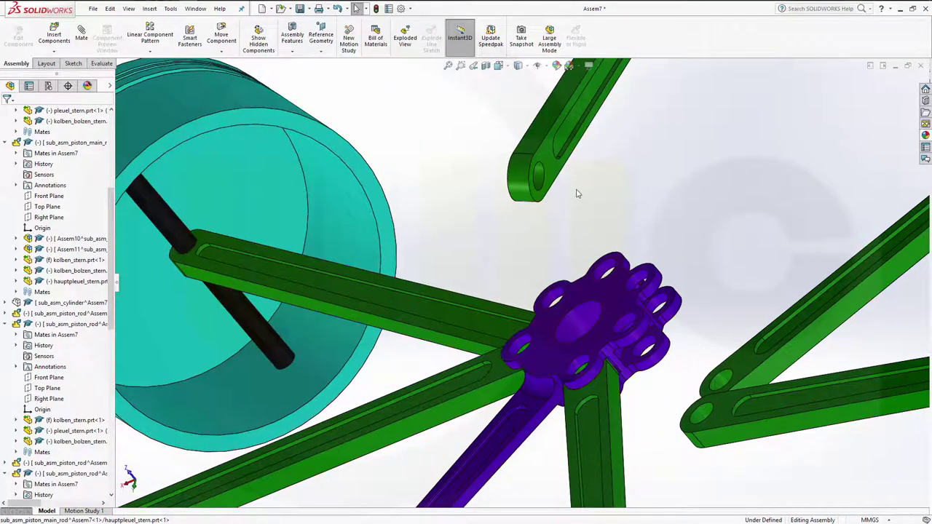
pyautogui.moveTo(580, 199)
pyautogui.mouseDown(button='middle')
pyautogui.moveTo(631, 273)
pyautogui.moveTo(643, 264)
pyautogui.moveTo(667, 287)
pyautogui.mouseUp(button='middle')
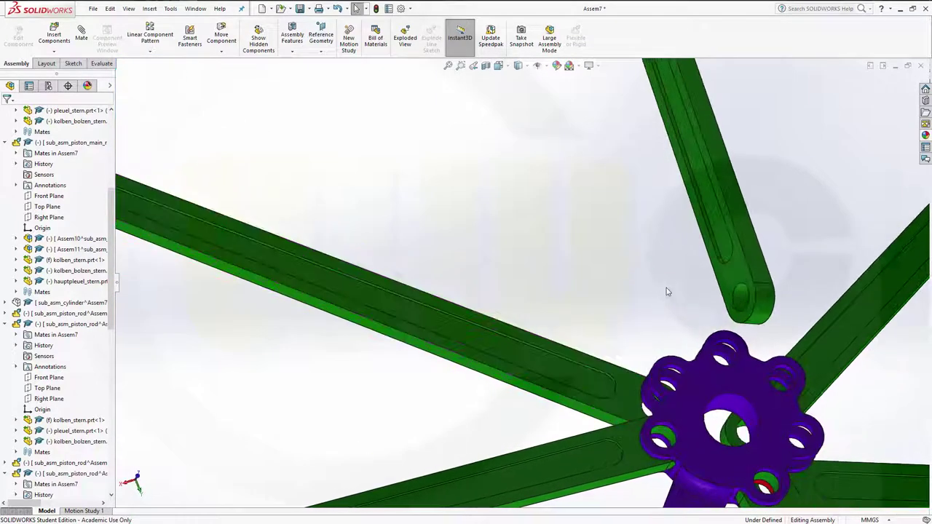
pyautogui.click(743, 299)
pyautogui.moveTo(693, 333); pyautogui.dragTo(710, 351, button='middle')
pyautogui.scroll(-3, 719, 364)
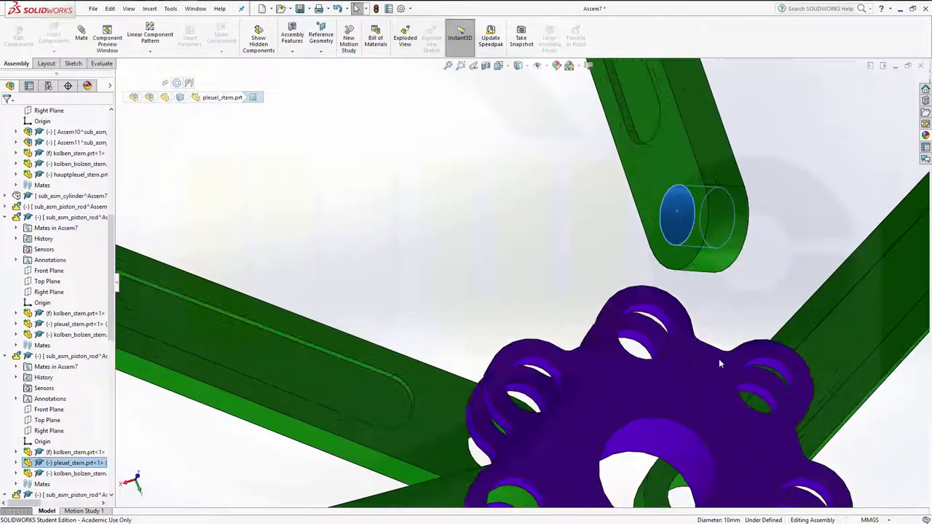
pyautogui.keyDown('ctrl'); pyautogui.click(660, 319); pyautogui.keyUp('ctrl')
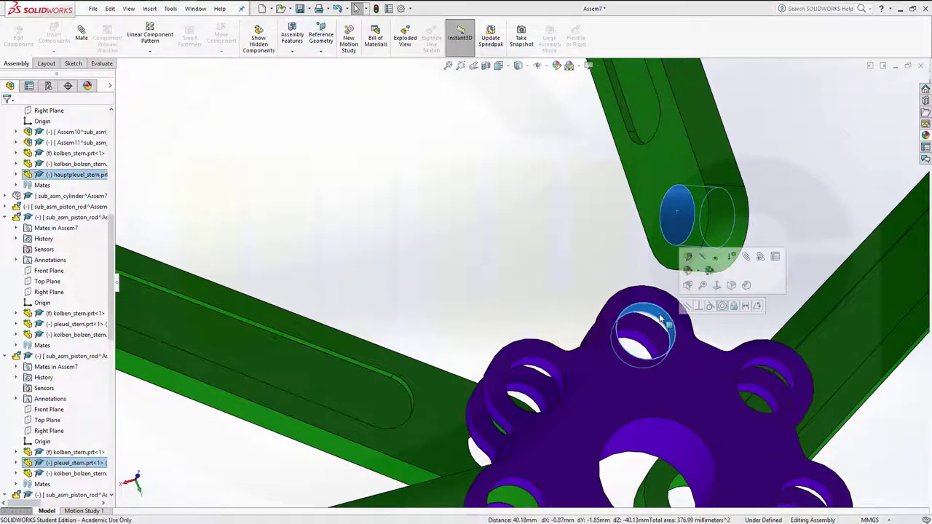
pyautogui.click(722, 306)
# - Zoom out to see the whole radial engine assembly
pyautogui.scroll(2, 714, 317)
pyautogui.scroll(3, 685, 350)
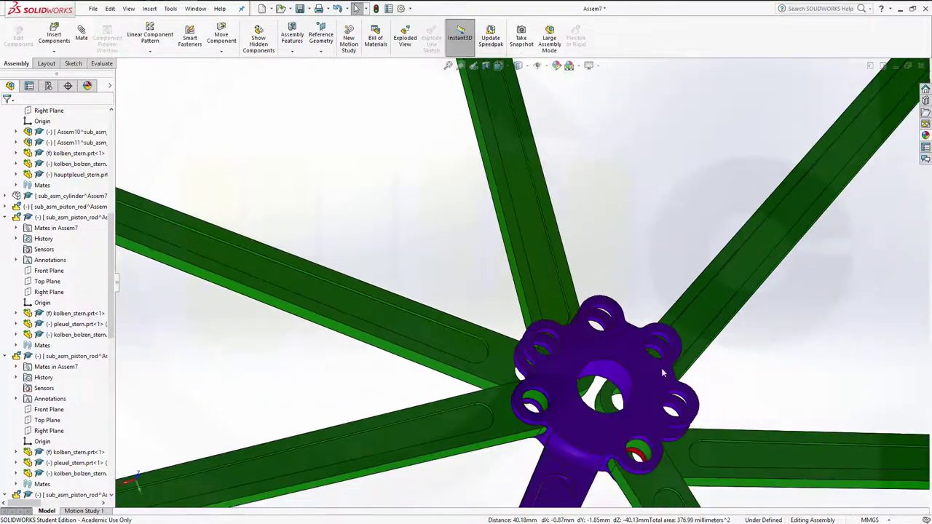
pyautogui.scroll(2, 663, 372)
pyautogui.scroll(2, 641, 371)
pyautogui.scroll(2, 619, 371)
# - Collapse the expanded sub_asm_piston_rod nodes in the FeatureManager tree
pyautogui.scroll(1, 599, 371)
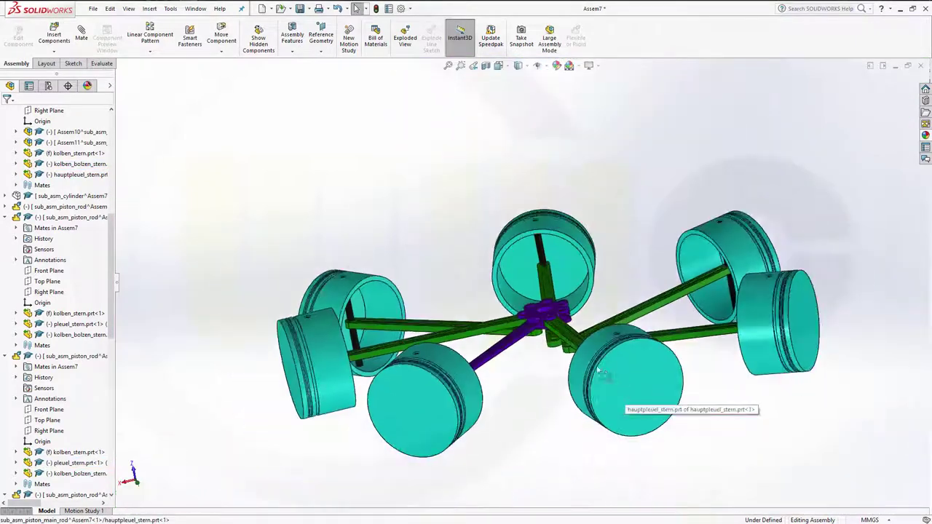
pyautogui.moveTo(600, 373); pyautogui.dragTo(459, 209, button='middle')
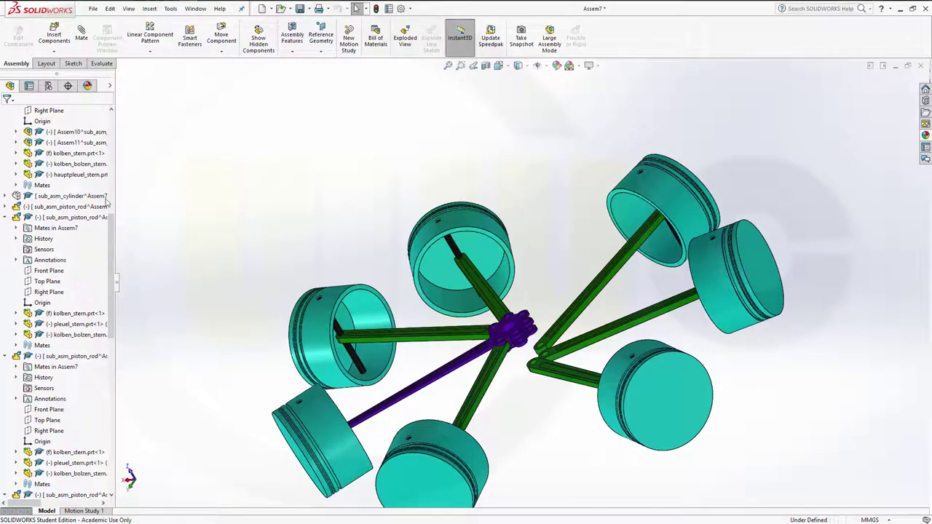
pyautogui.moveTo(108, 204); pyautogui.dragTo(8, 217)
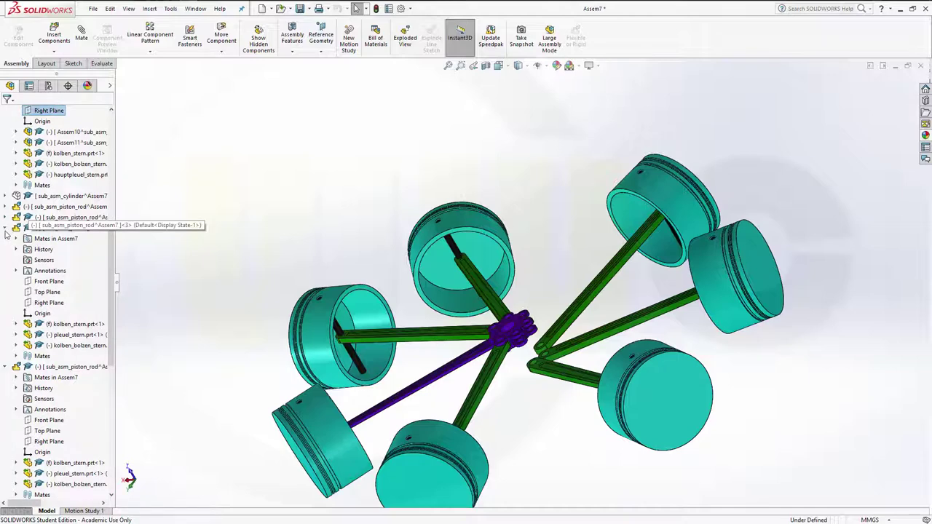
pyautogui.click(6, 233)
pyautogui.click(7, 238)
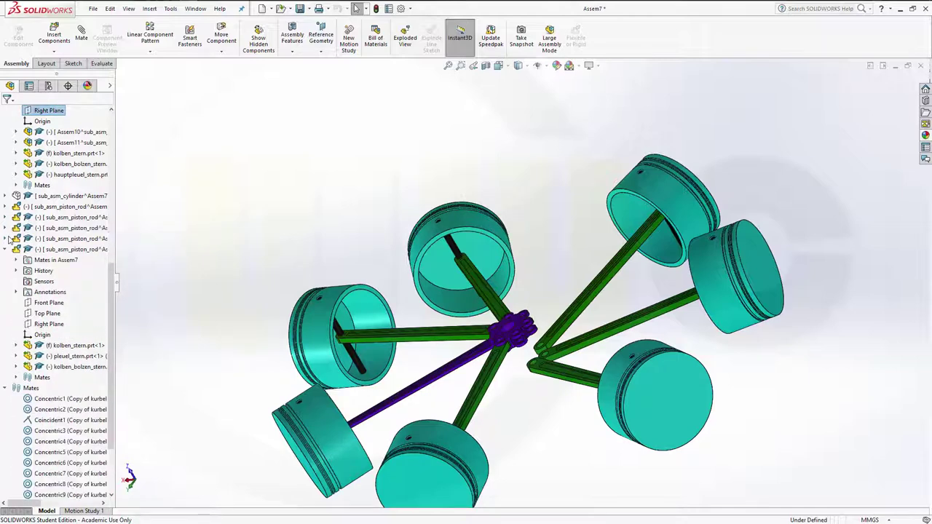
pyautogui.click(6, 249)
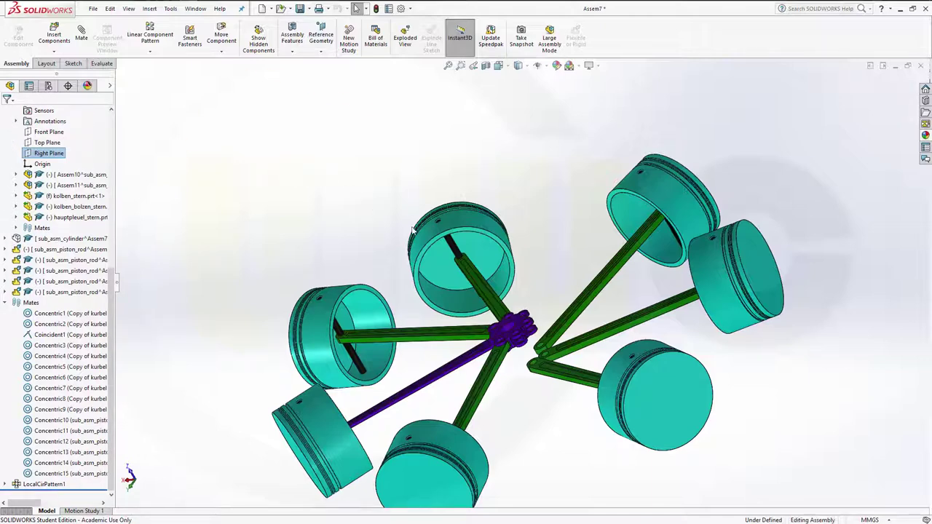
# - Drag a piston so all seven pistons and link rods swing to a new position
pyautogui.moveTo(412, 230); pyautogui.dragTo(415, 215)
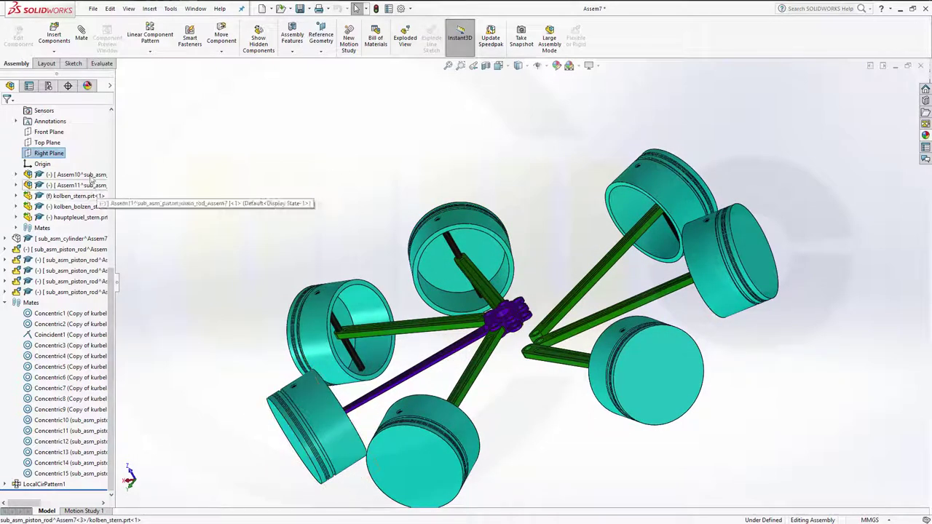
pyautogui.scroll(2, 79, 130)
pyautogui.scroll(5, 76, 136)
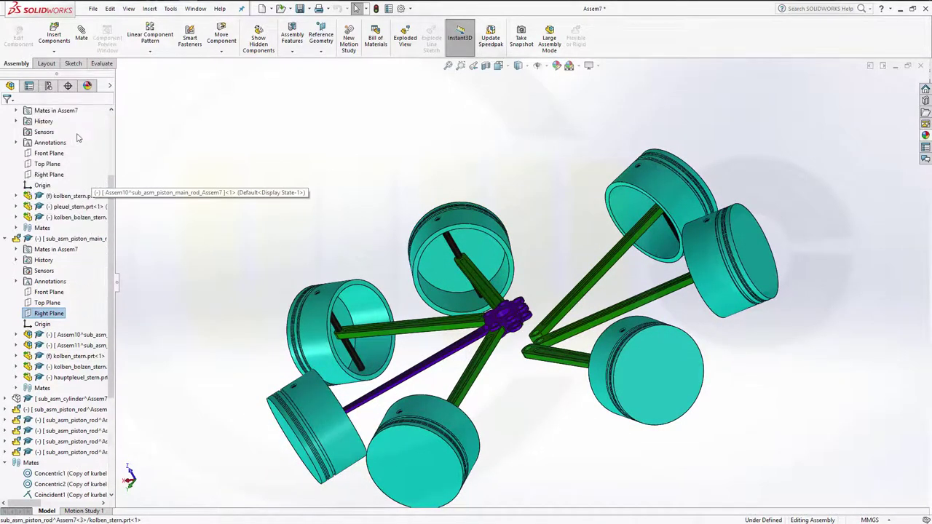
pyautogui.scroll(1, 86, 142)
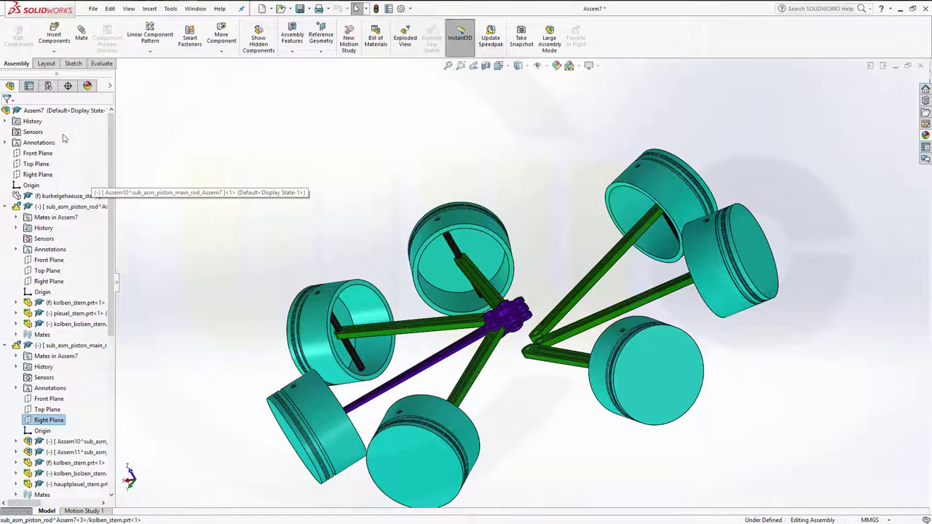
pyautogui.click(43, 112)
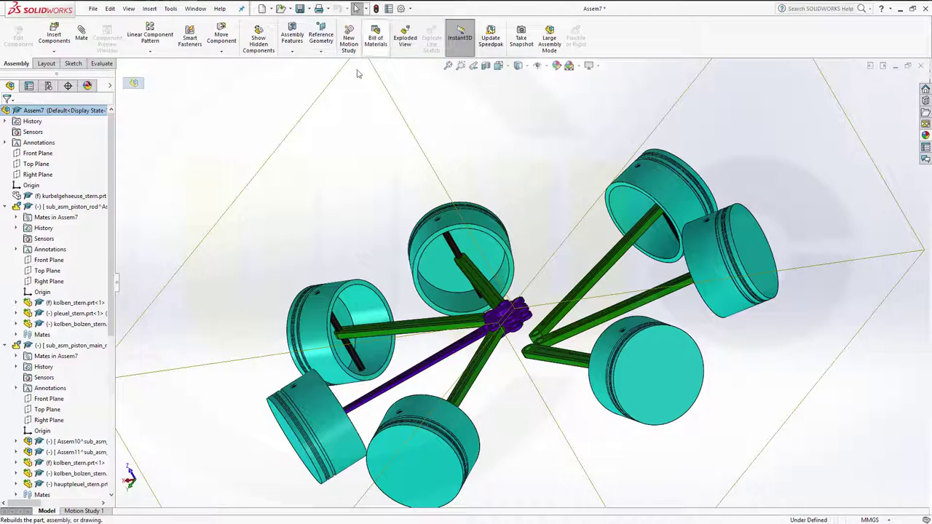
pyautogui.click(303, 88)
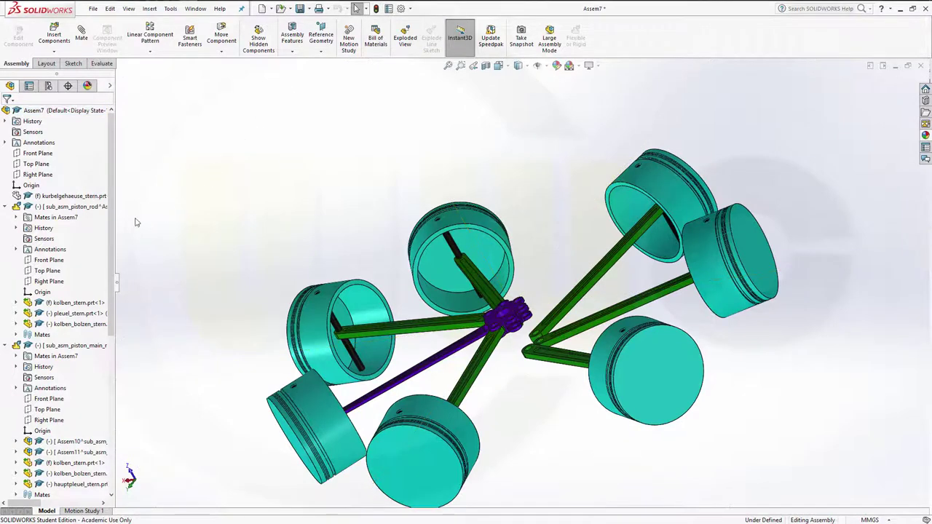
# - Show the hidden kurbelgehaeuse_stern.prt crankcase housing around the pistons
pyautogui.click(68, 198)
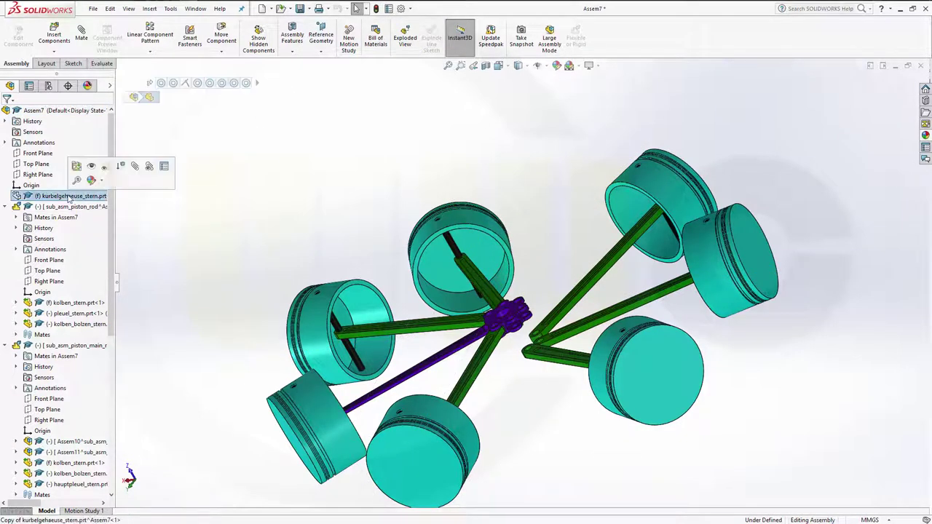
pyautogui.click(90, 167)
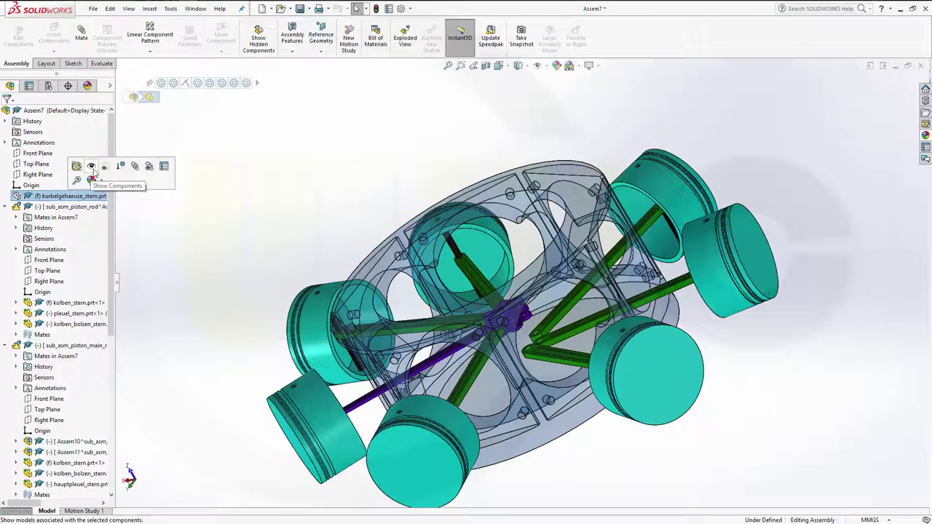
pyautogui.click(92, 169)
pyautogui.moveTo(736, 383)
pyautogui.mouseDown(button='middle')
pyautogui.moveTo(721, 431)
pyautogui.moveTo(738, 454)
pyautogui.moveTo(722, 403)
pyautogui.moveTo(690, 386)
pyautogui.moveTo(723, 399)
pyautogui.mouseUp(button='middle')
# - Drag a piston to test the linkage, then inspect the engine from several angles
pyautogui.moveTo(724, 399)
pyautogui.mouseDown()
pyautogui.moveTo(794, 410)
pyautogui.moveTo(714, 388)
pyautogui.moveTo(794, 405)
pyautogui.moveTo(737, 396)
pyautogui.moveTo(772, 401)
pyautogui.moveTo(739, 386)
pyautogui.moveTo(755, 392)
pyautogui.moveTo(722, 323)
pyautogui.mouseUp()
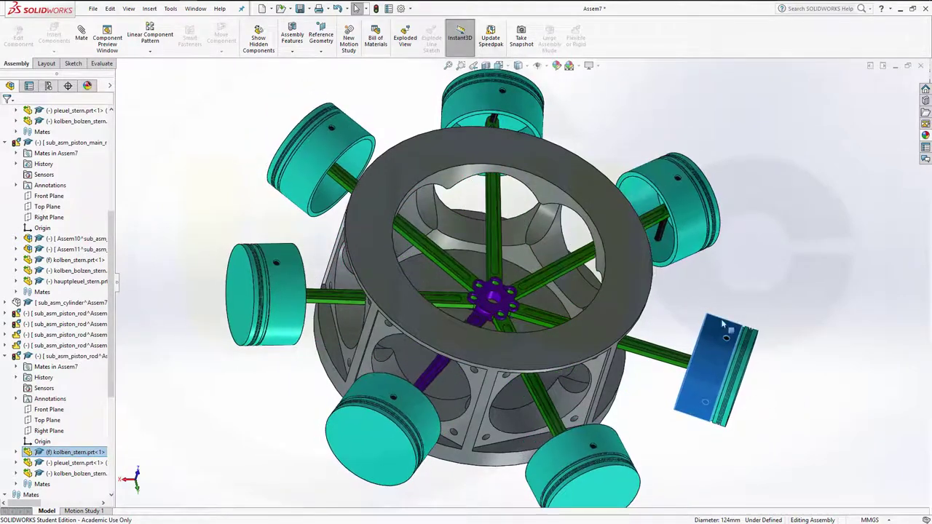
pyautogui.moveTo(695, 307); pyautogui.dragTo(684, 263, button='middle')
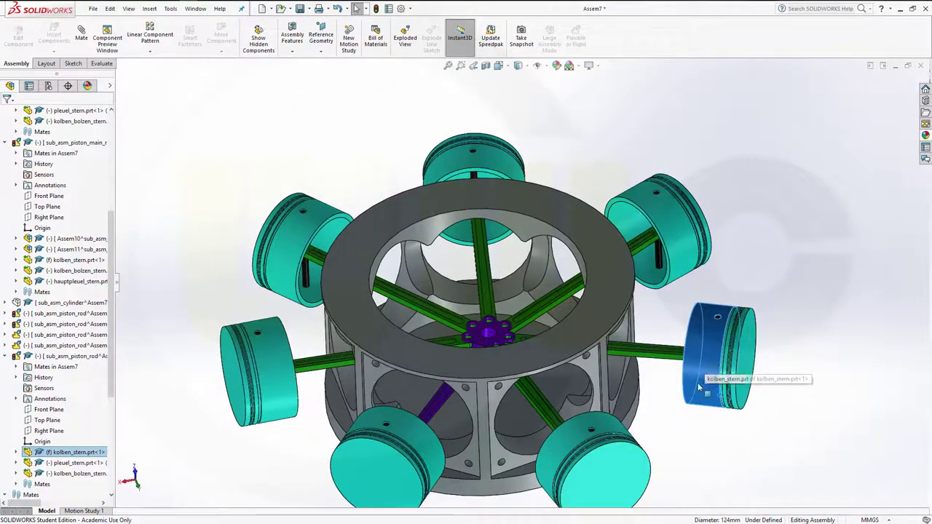
pyautogui.moveTo(668, 320); pyautogui.dragTo(510, 346, button='middle')
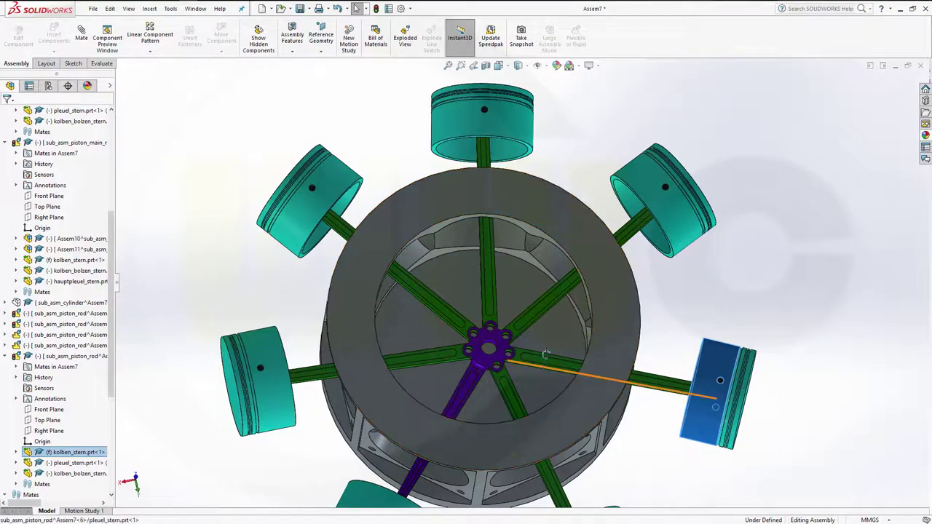
pyautogui.moveTo(596, 377)
pyautogui.mouseDown(button='middle')
pyautogui.moveTo(540, 254)
pyautogui.moveTo(552, 320)
pyautogui.mouseUp(button='middle')
pyautogui.moveTo(718, 344); pyautogui.dragTo(582, 437, button='middle')
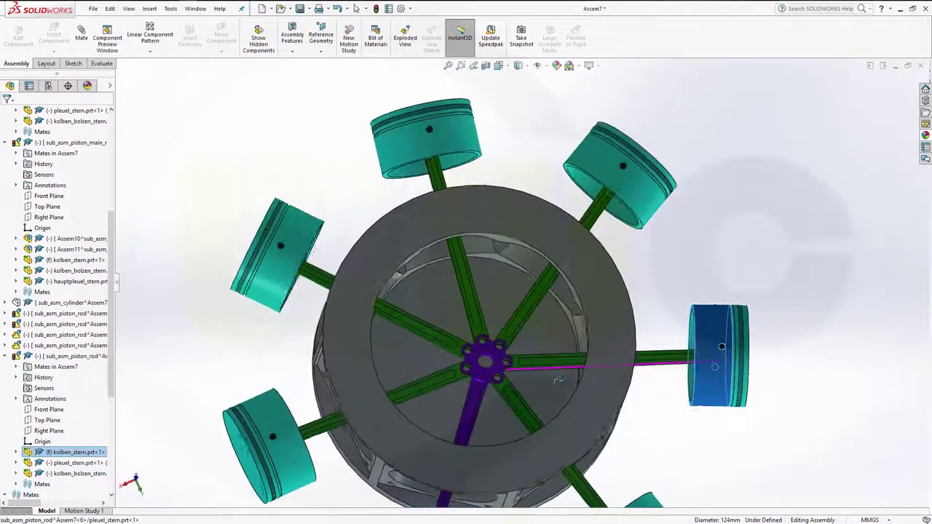
pyautogui.scroll(2, 571, 467)
pyautogui.scroll(-2, 571, 466)
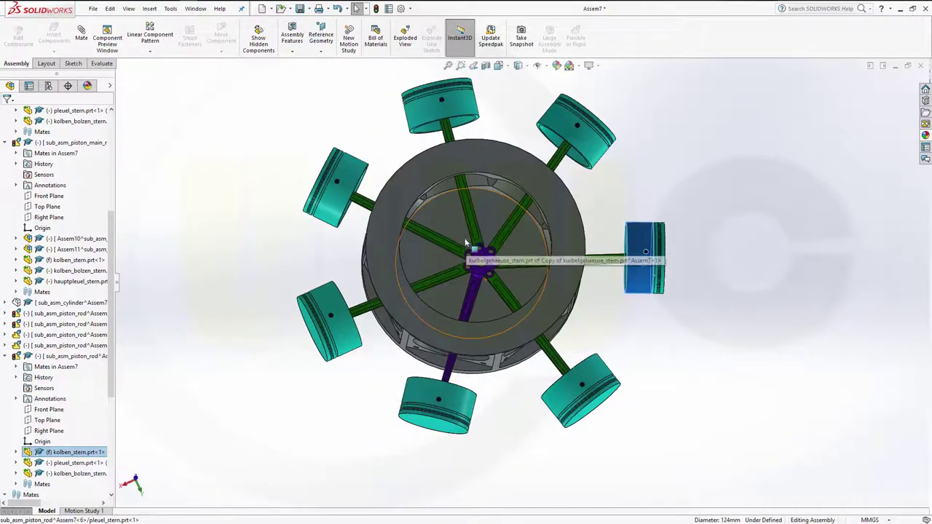
pyautogui.scroll(-2, 492, 313)
pyautogui.moveTo(543, 343); pyautogui.dragTo(543, 364, button='middle')
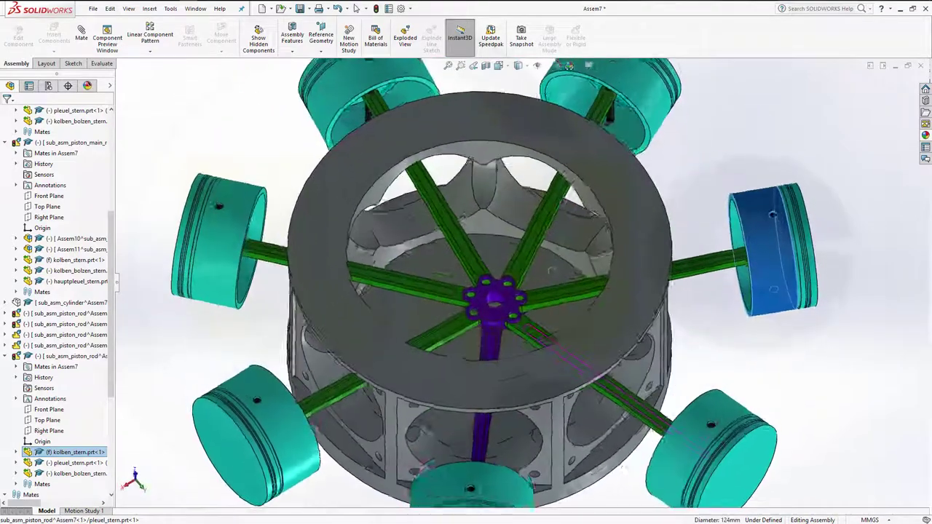
pyautogui.moveTo(551, 269)
pyautogui.mouseDown(button='middle')
pyautogui.moveTo(543, 249)
pyautogui.moveTo(554, 219)
pyautogui.mouseUp(button='middle')
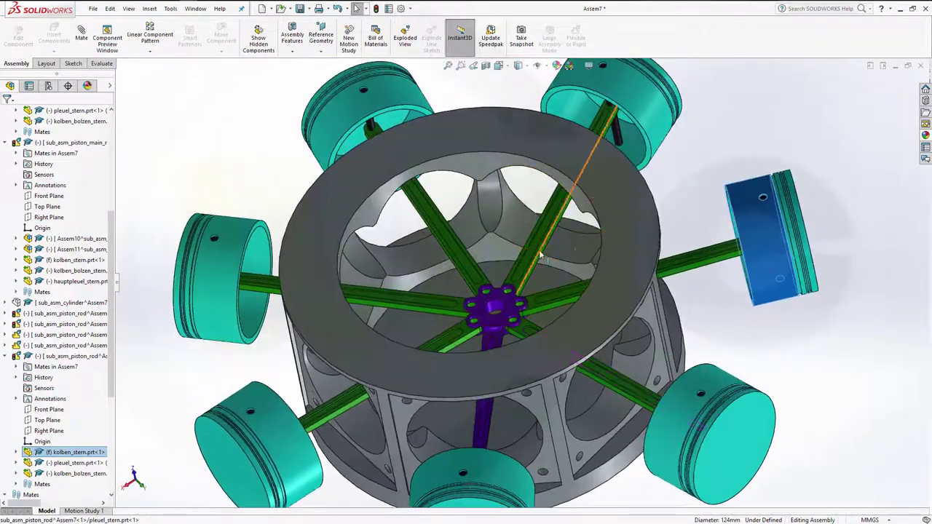
pyautogui.click(225, 173)
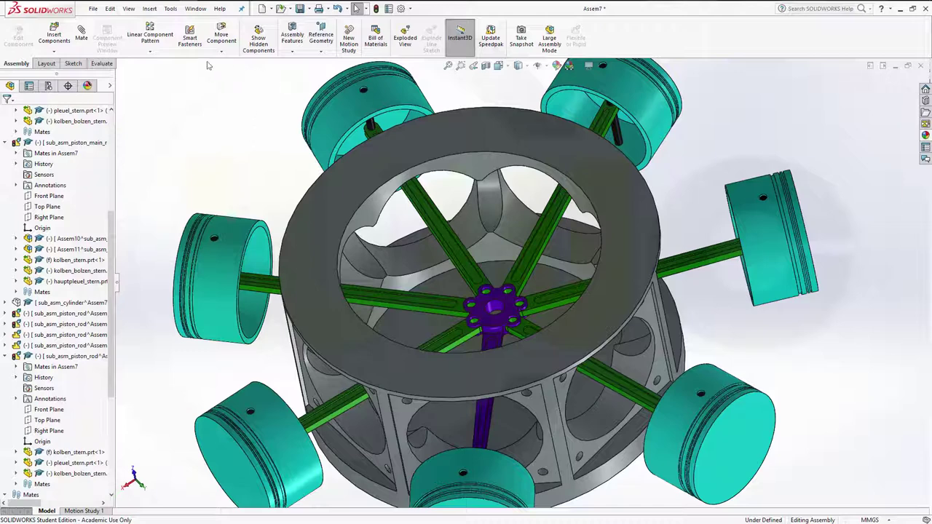
# - Insert kurbelwelle_stern.prt and place the crankshaft beside the pistons in the assembly
pyautogui.click(53, 37)
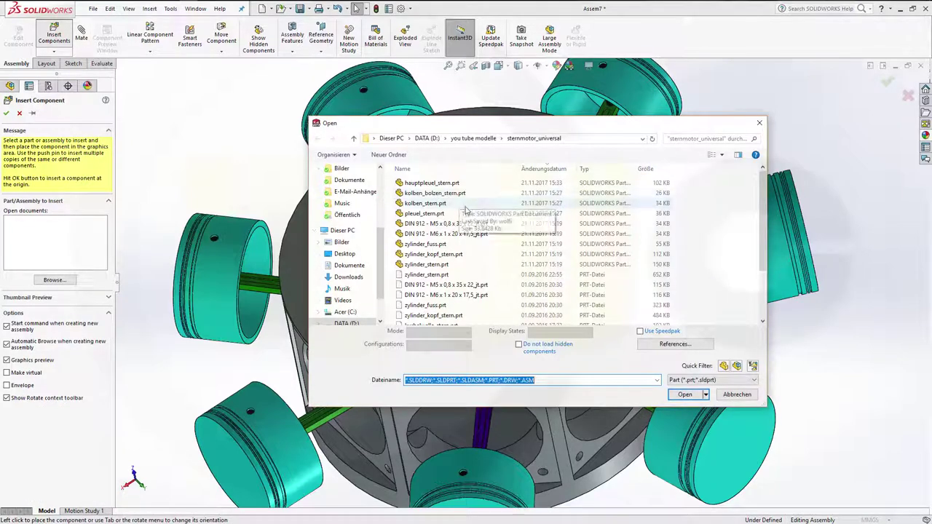
pyautogui.scroll(-1, 466, 248)
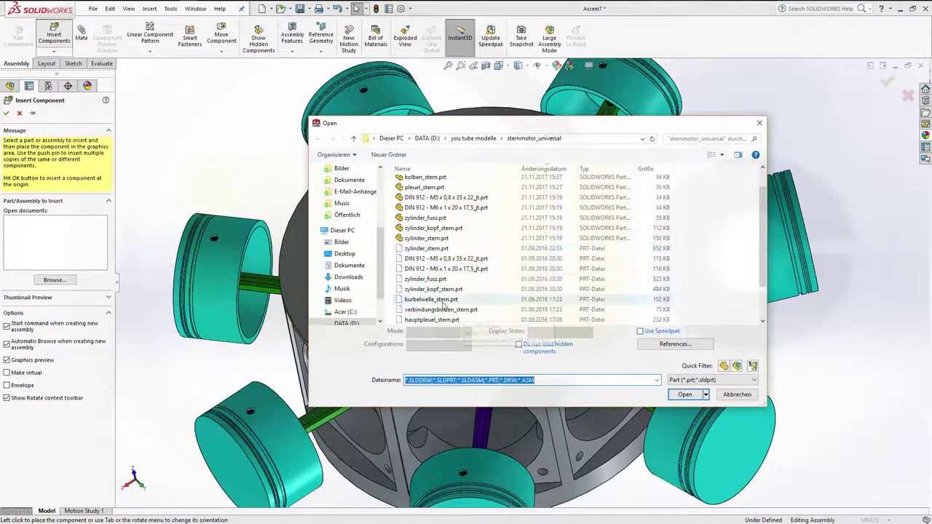
pyautogui.click(459, 300)
pyautogui.click(685, 394)
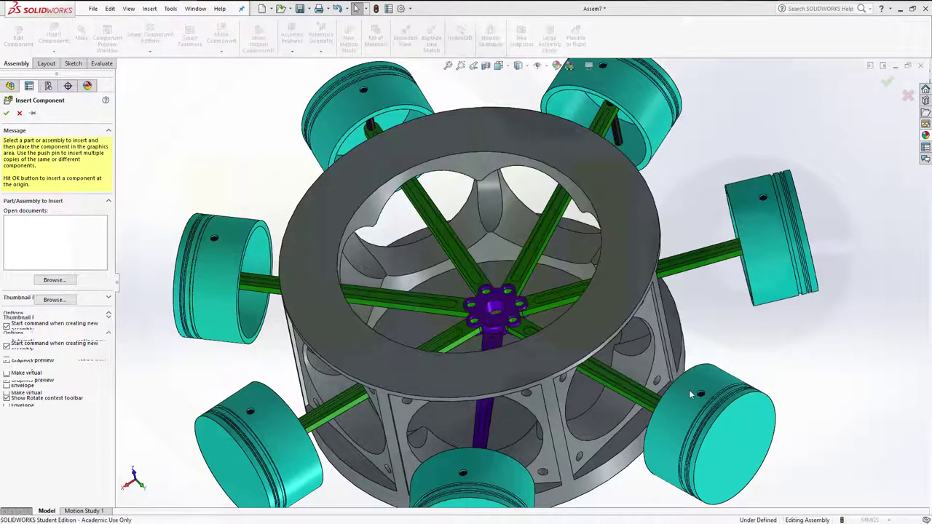
pyautogui.click(740, 148)
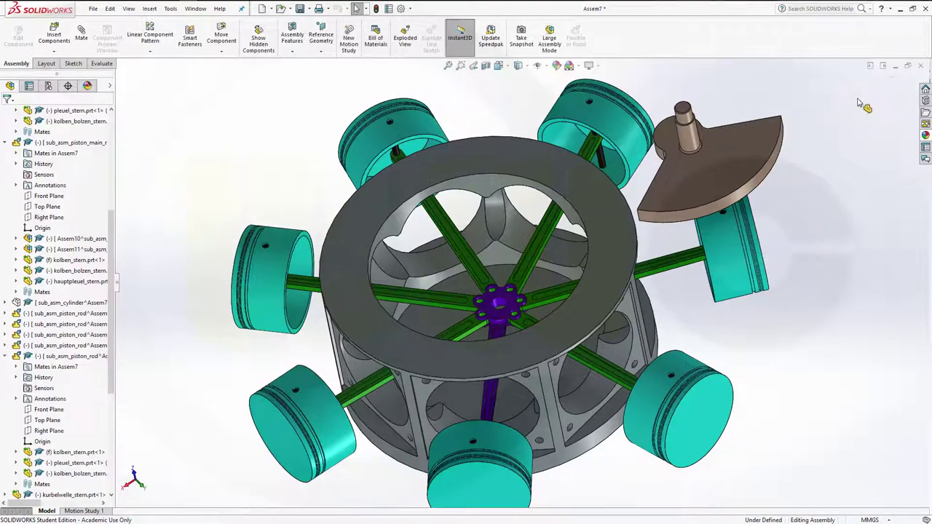
# - Add a Coincident mate between the crank pin edge and the hauptpleuel master-rod hub
pyautogui.scroll(1, 553, 167)
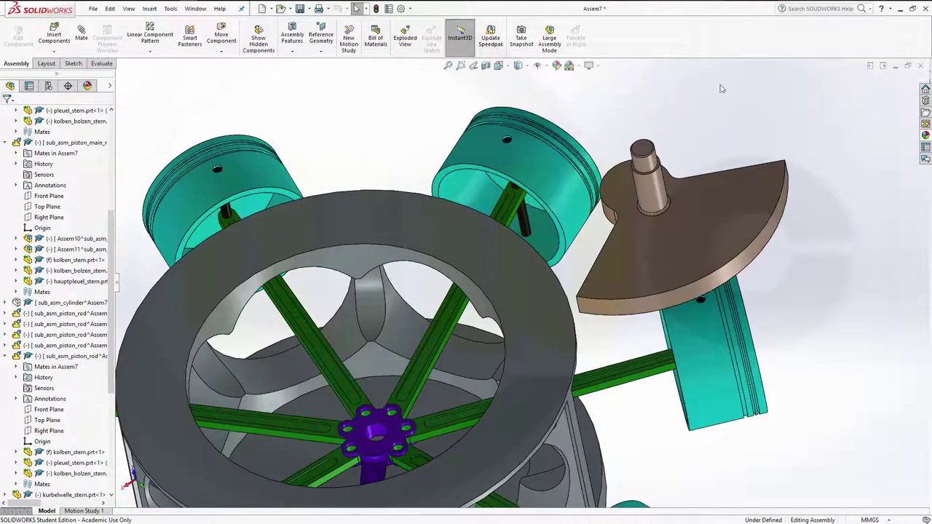
pyautogui.scroll(-1, 437, 233)
pyautogui.scroll(-1, 401, 255)
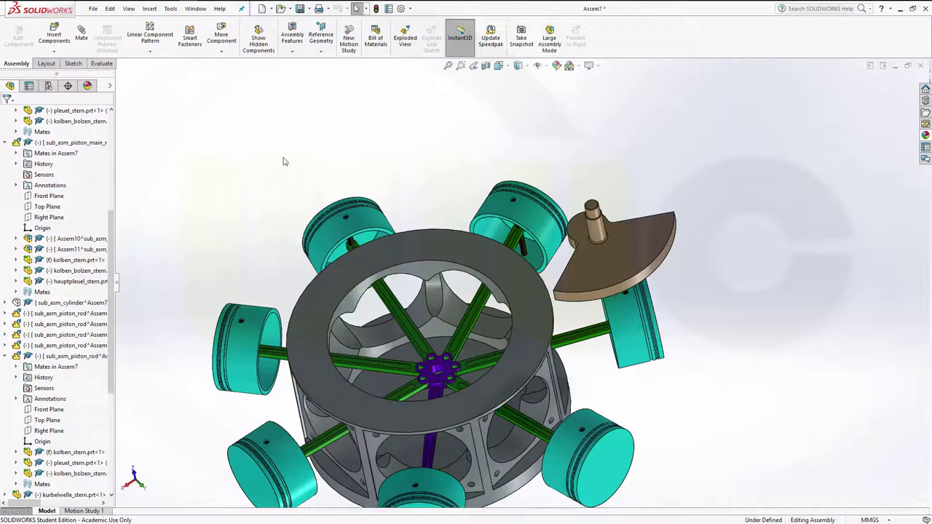
pyautogui.scroll(1, 474, 288)
pyautogui.scroll(-2, 430, 376)
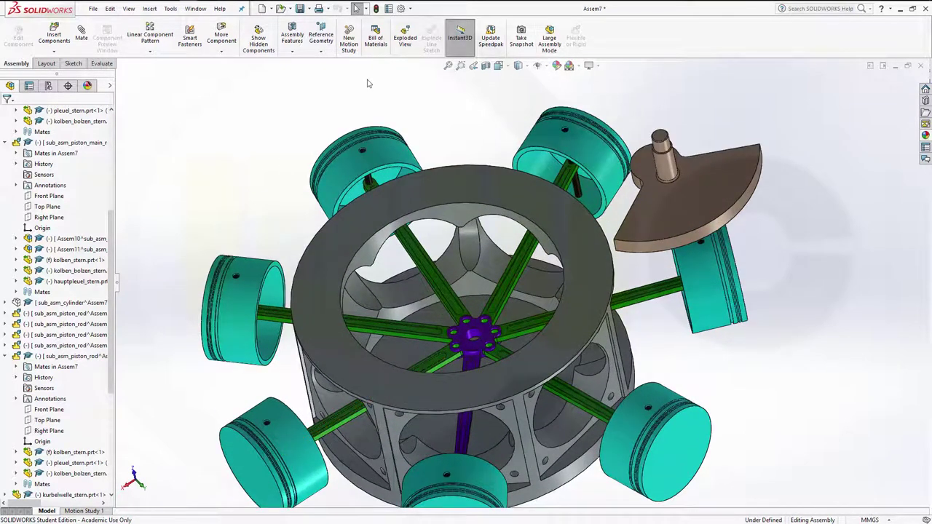
pyautogui.scroll(-2, 662, 181)
pyautogui.scroll(-2, 632, 162)
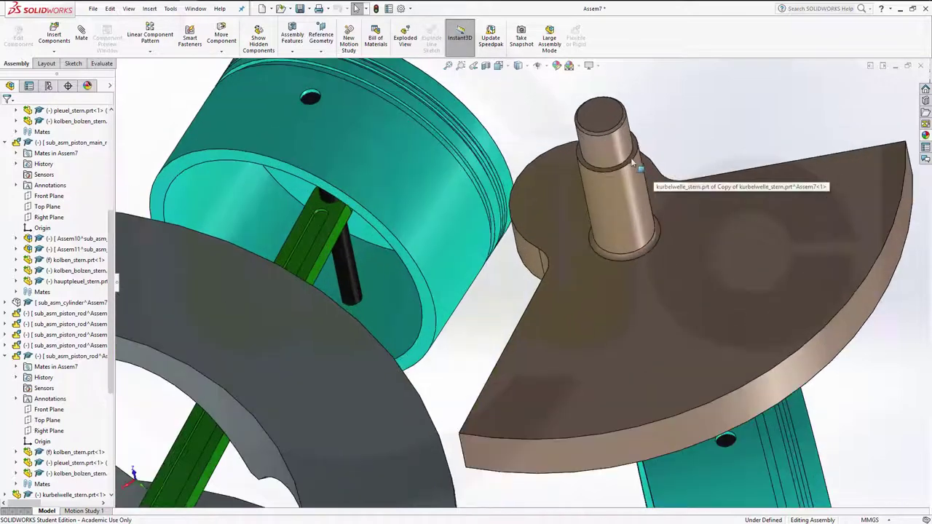
pyautogui.scroll(-2, 621, 172)
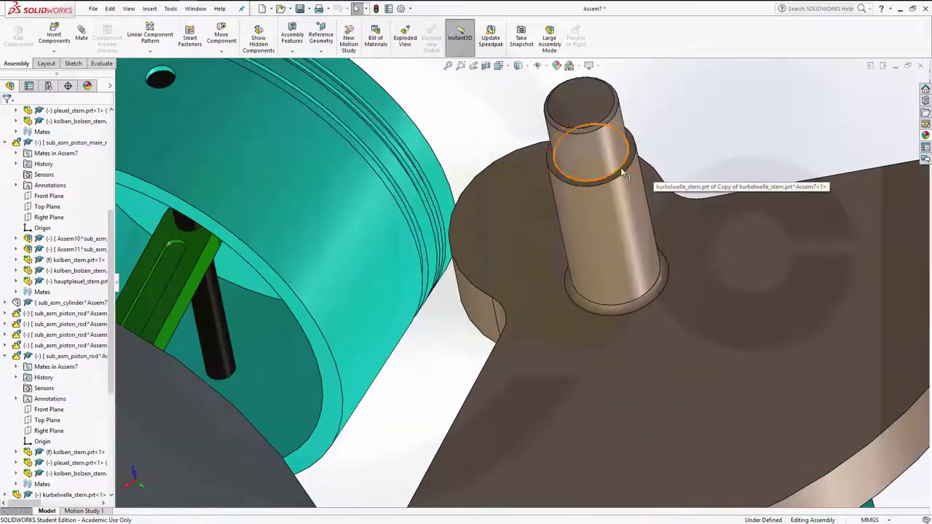
pyautogui.click(620, 177)
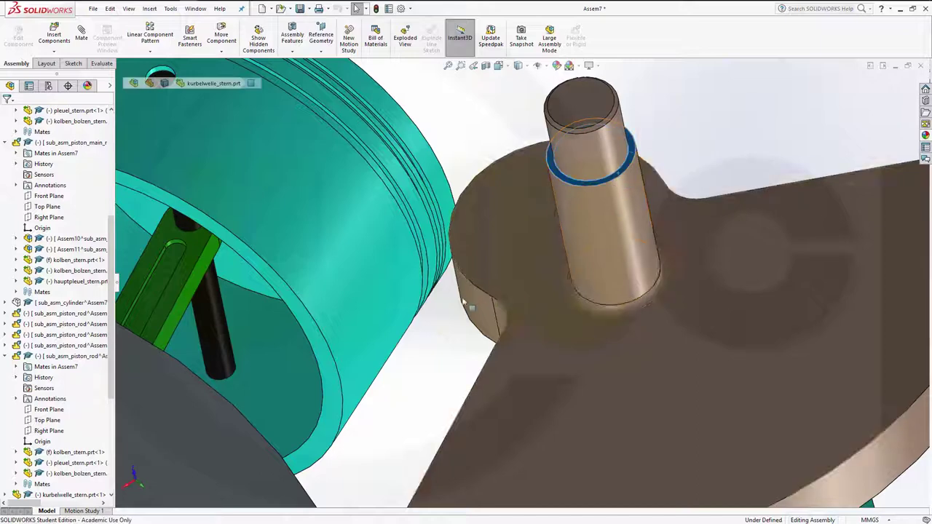
pyautogui.scroll(3, 582, 189)
pyautogui.scroll(3, 319, 431)
pyautogui.scroll(2, 318, 431)
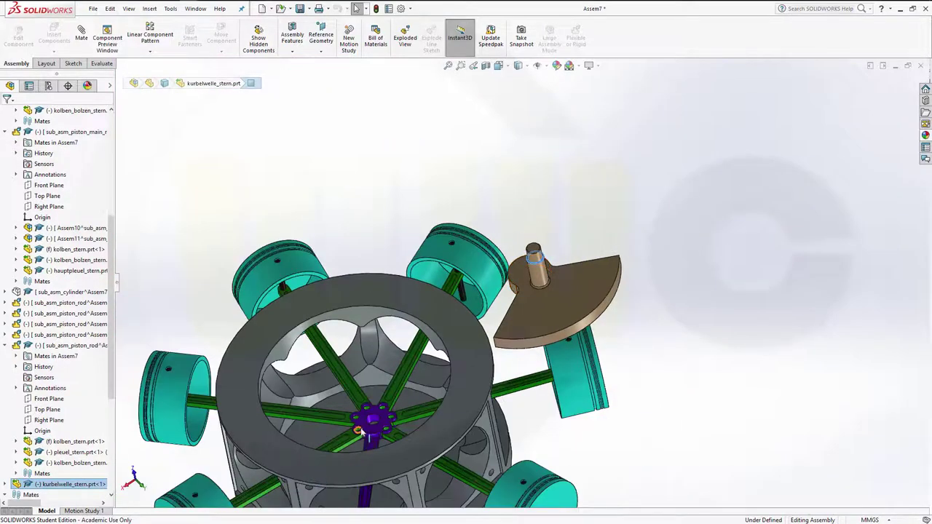
pyautogui.click(368, 432)
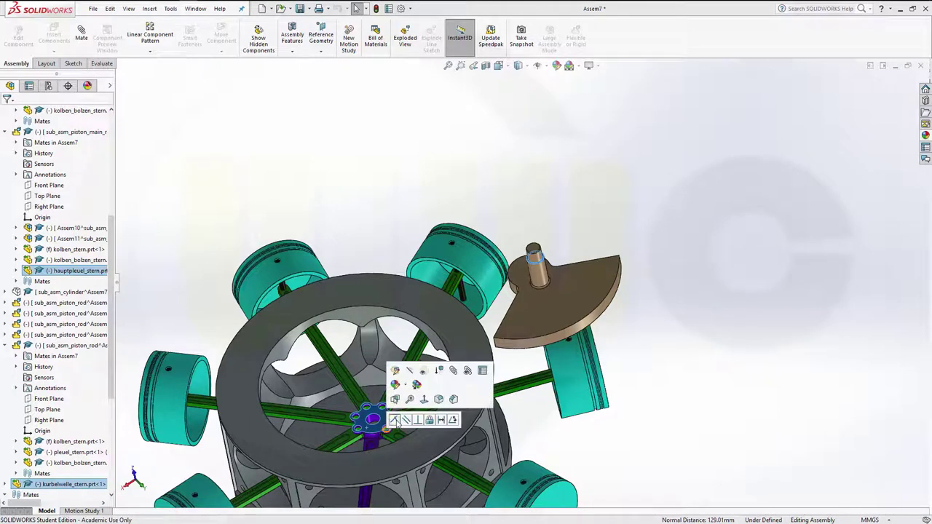
pyautogui.click(394, 420)
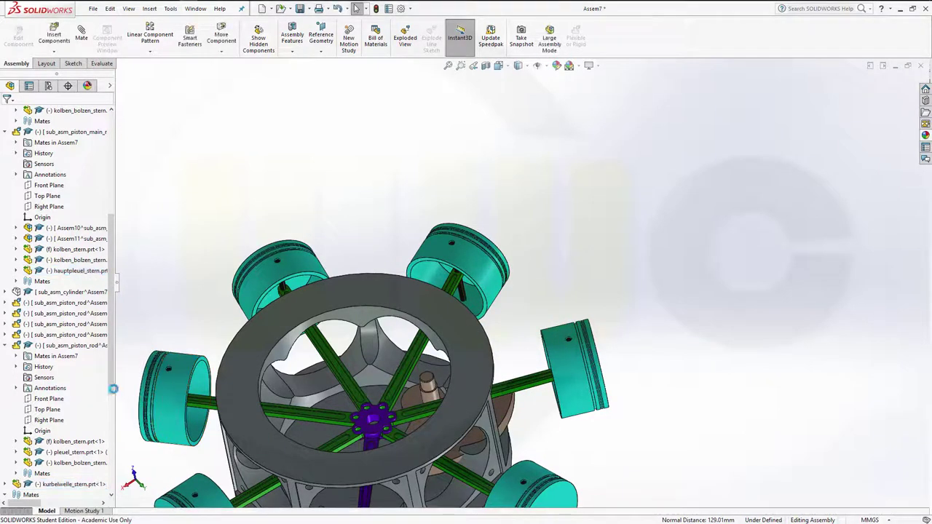
# - Flip the Coincident2 mate's alignment and orbit to check the crankshaft position
pyautogui.moveTo(113, 389); pyautogui.dragTo(113, 482)
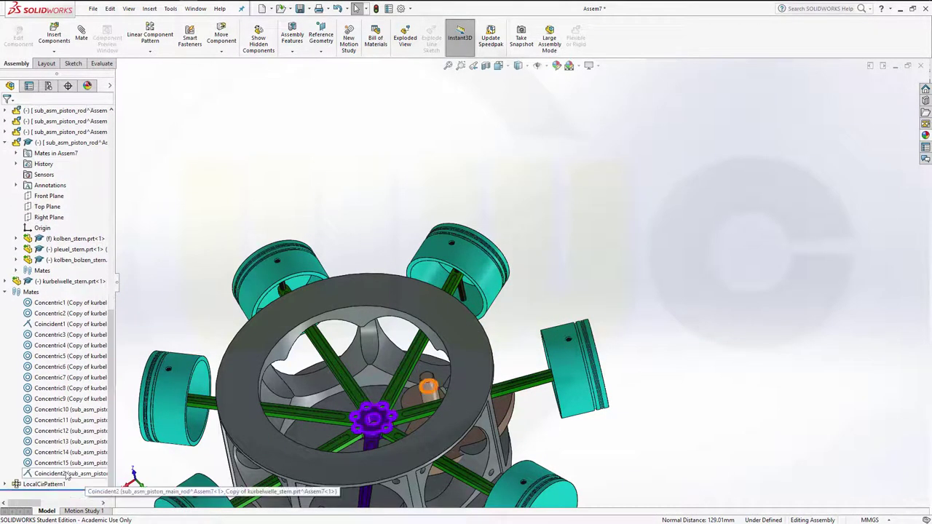
pyautogui.click(67, 474)
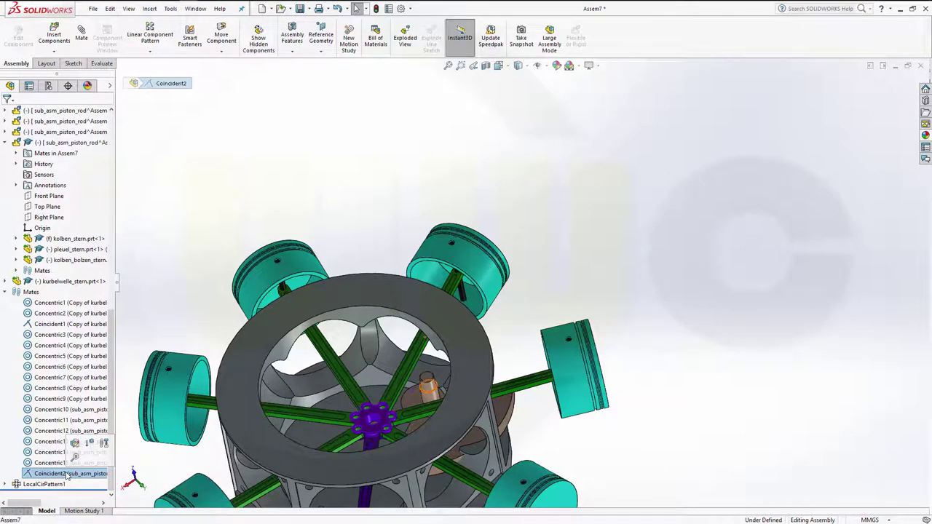
pyautogui.rightClick(67, 474)
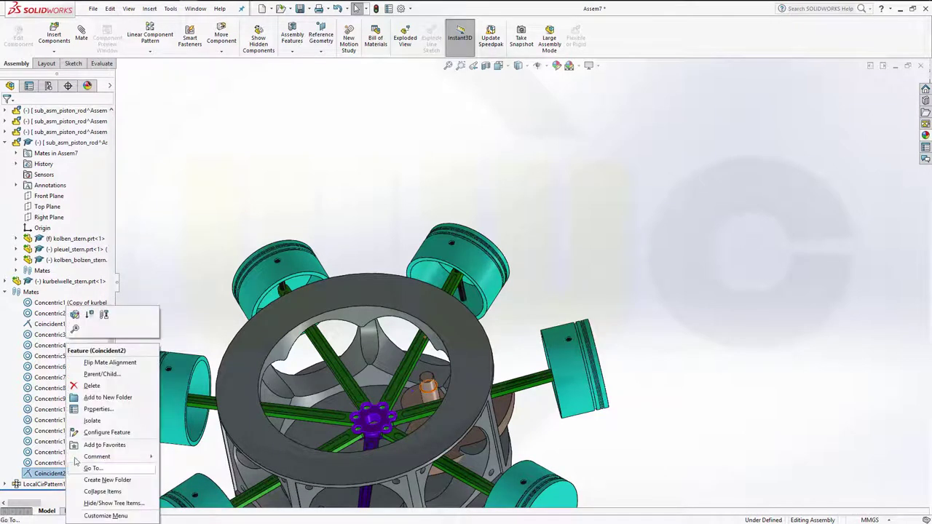
pyautogui.click(110, 362)
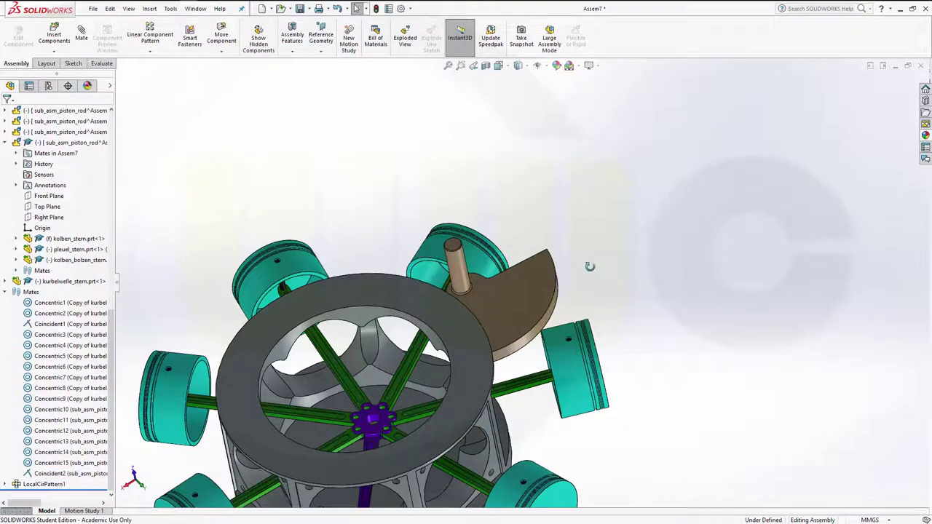
pyautogui.moveTo(590, 266)
pyautogui.mouseDown(button='middle')
pyautogui.moveTo(568, 243)
pyautogui.moveTo(596, 249)
pyautogui.moveTo(568, 214)
pyautogui.moveTo(514, 380)
pyautogui.mouseUp(button='middle')
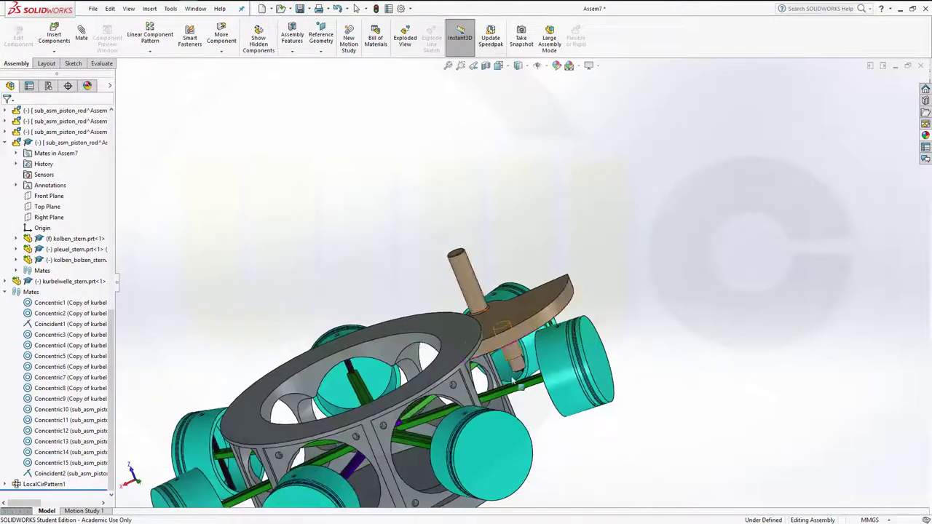
# - Mate the crankshaft concentric with the hub's cylindrical bore
pyautogui.click(510, 351)
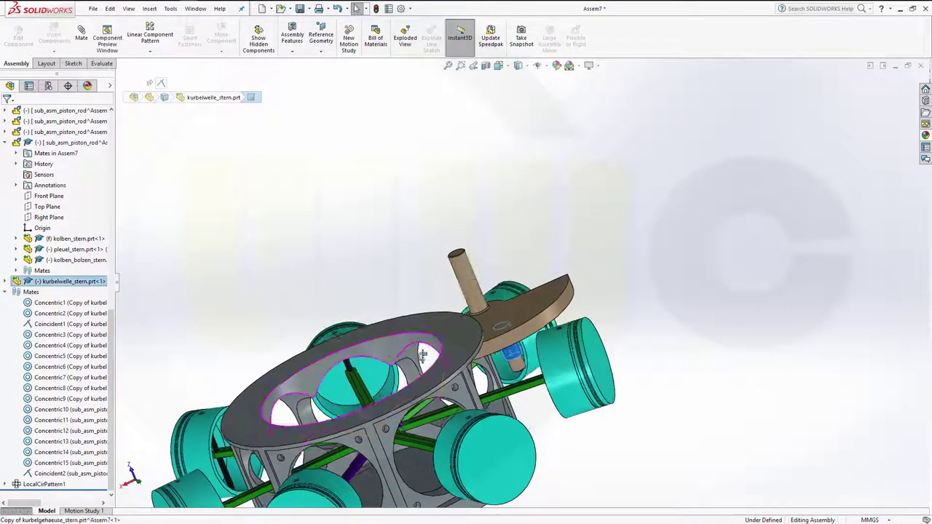
pyautogui.moveTo(423, 355); pyautogui.dragTo(393, 430, button='middle')
pyautogui.scroll(-3, 496, 400)
pyautogui.scroll(-3, 526, 373)
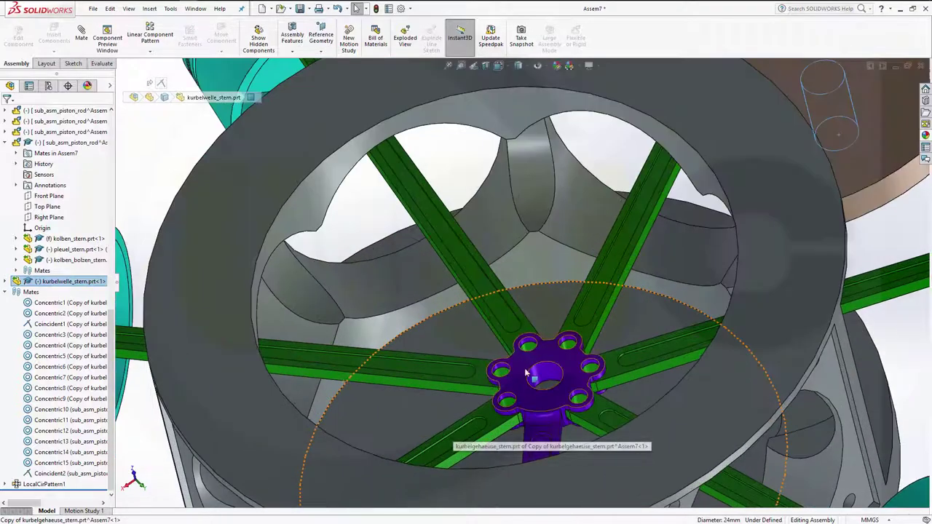
pyautogui.keyDown('ctrl'); pyautogui.click(542, 375); pyautogui.keyUp('ctrl')
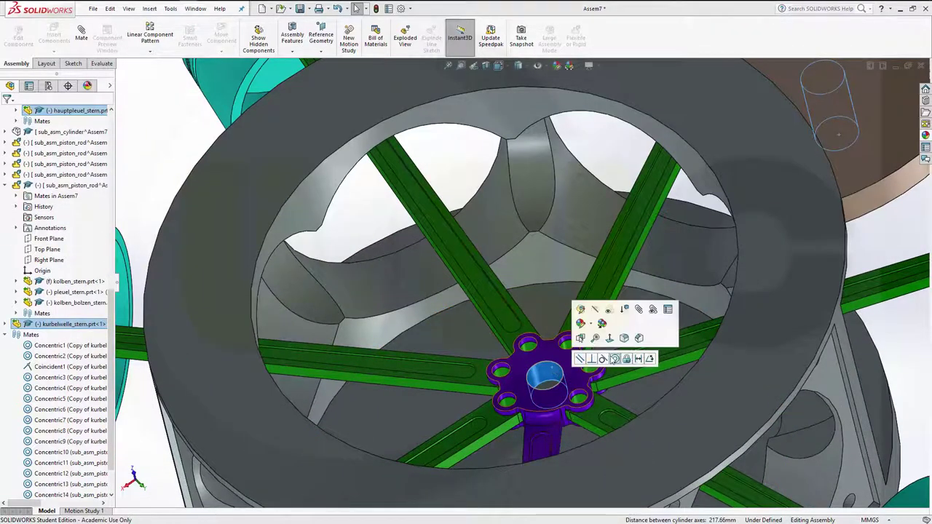
pyautogui.click(615, 359)
# - View the crankcase face-on and drag the crank disc to drive the rods and pistons
pyautogui.scroll(3, 655, 374)
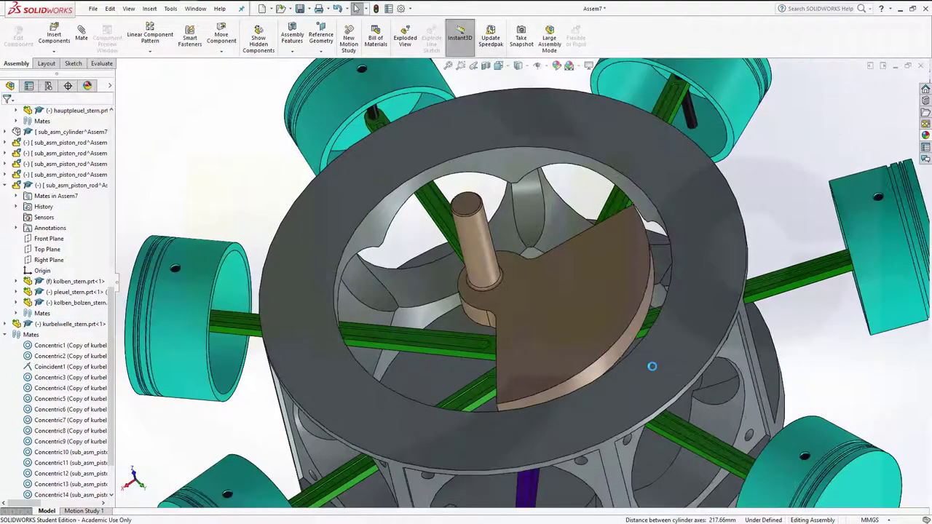
pyautogui.scroll(2, 641, 364)
pyautogui.scroll(3, 639, 359)
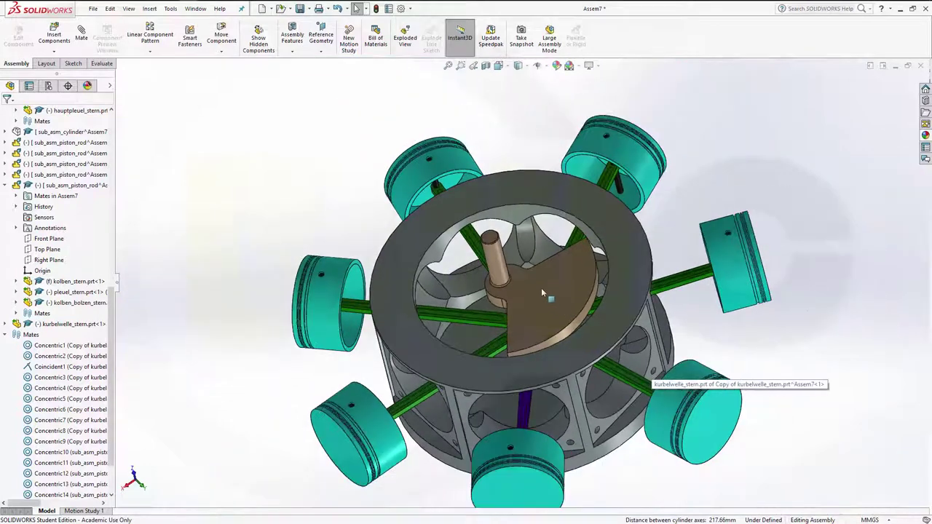
pyautogui.click(497, 266)
pyautogui.keyDown('ctrl'); pyautogui.click(606, 446); pyautogui.keyUp('ctrl')
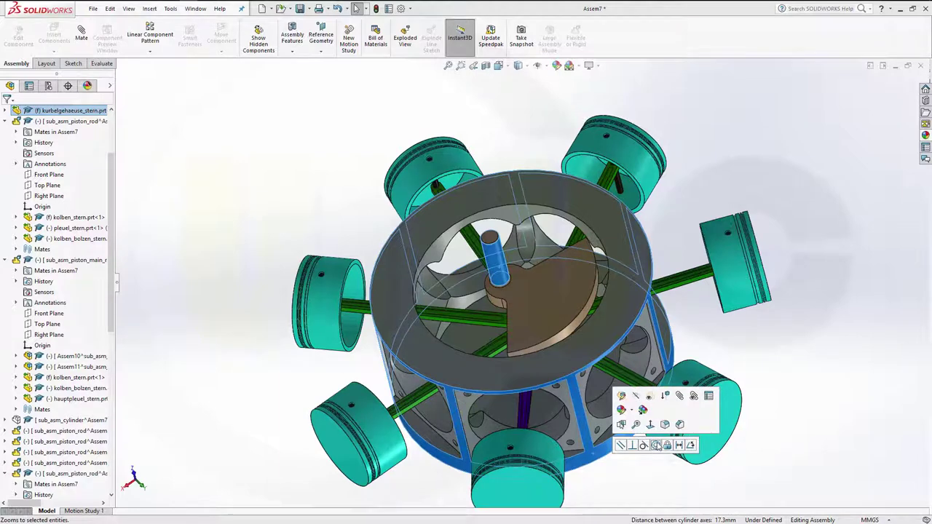
pyautogui.click(656, 445)
pyautogui.press('Escape')
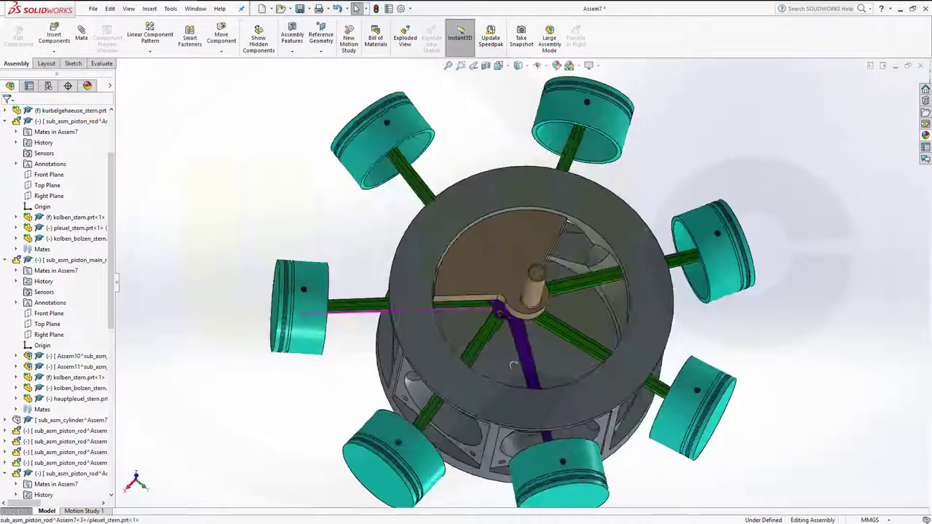
pyautogui.moveTo(513, 365); pyautogui.dragTo(546, 258, button='middle')
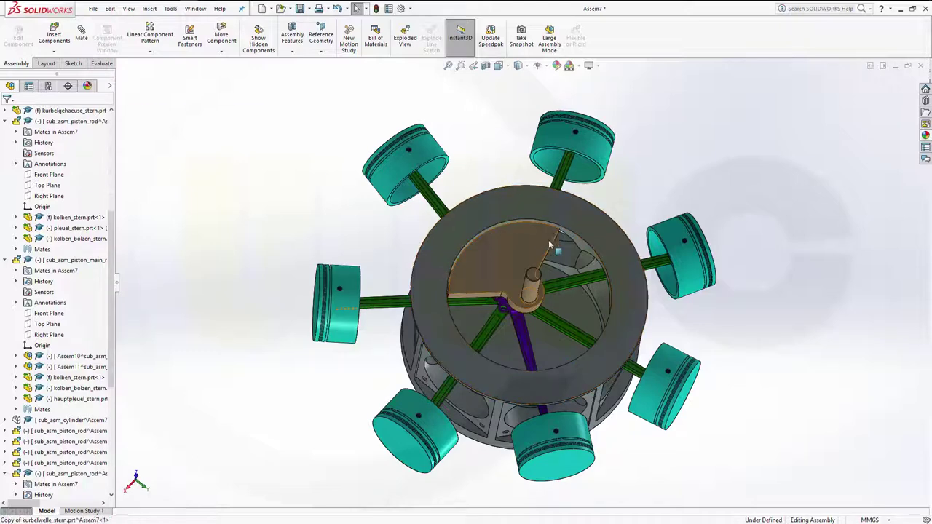
pyautogui.moveTo(551, 244)
pyautogui.mouseDown()
pyautogui.moveTo(563, 329)
pyautogui.moveTo(490, 287)
pyautogui.mouseUp()
# - Collapse the piston subassemblies and Mates folder, then show the LocalCirPattern1 cylinder components
pyautogui.click(285, 214)
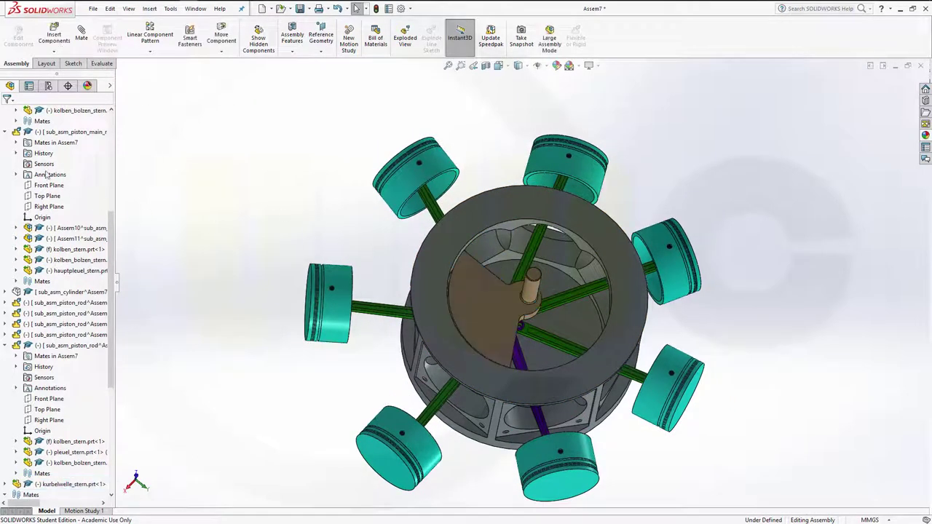
pyautogui.click(5, 133)
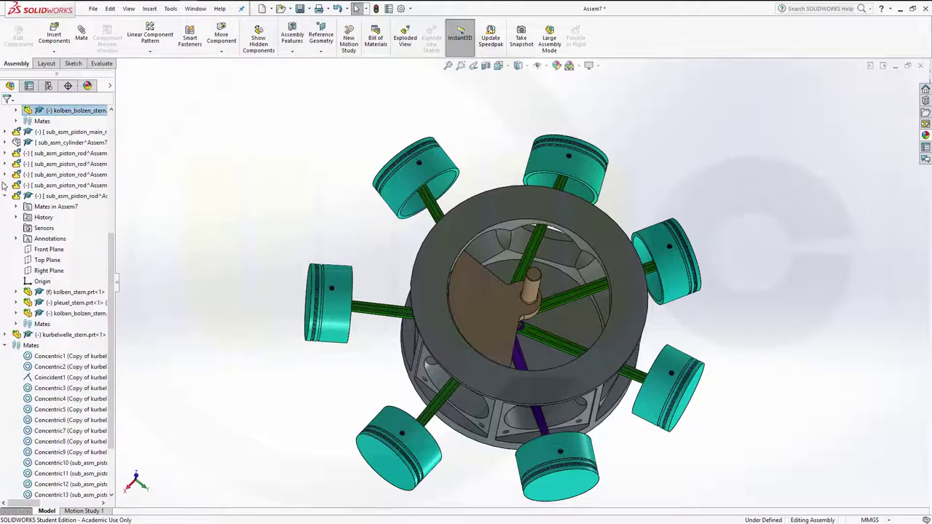
pyautogui.click(5, 196)
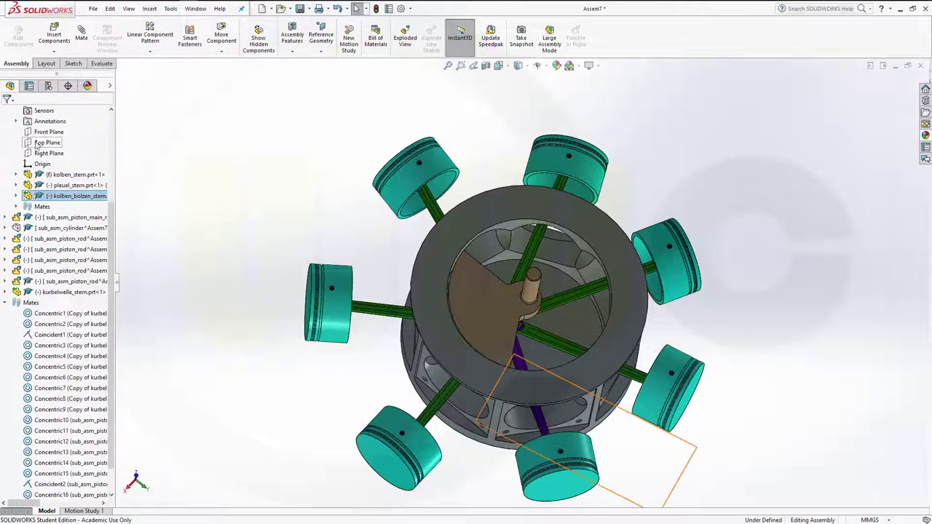
pyautogui.scroll(1, 72, 146)
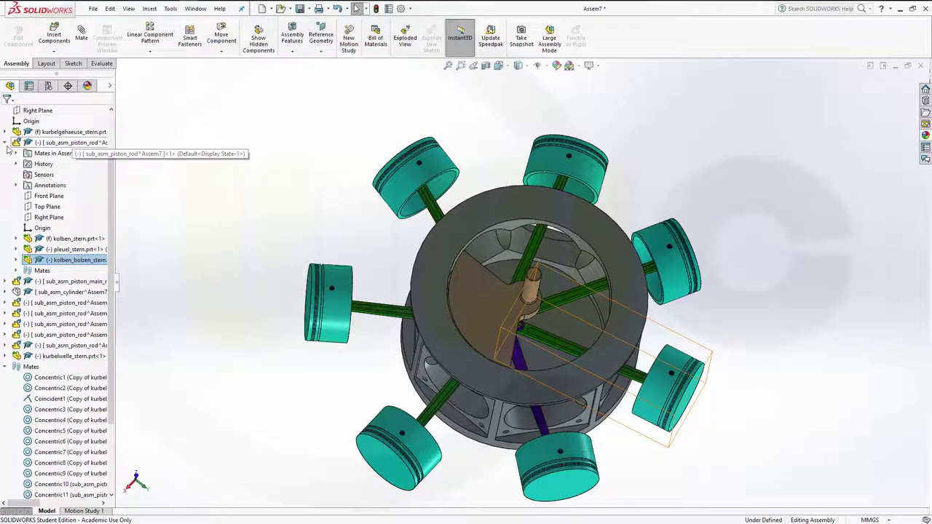
pyautogui.click(6, 143)
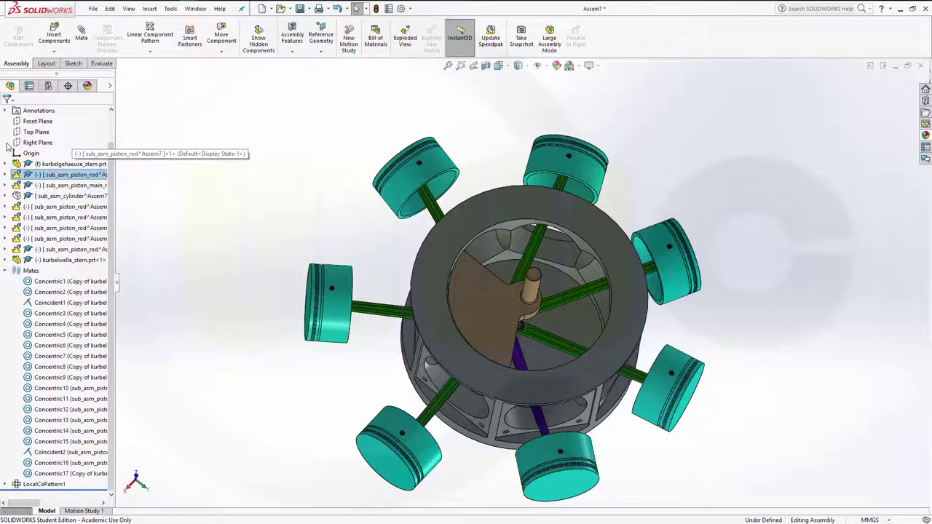
pyautogui.click(51, 197)
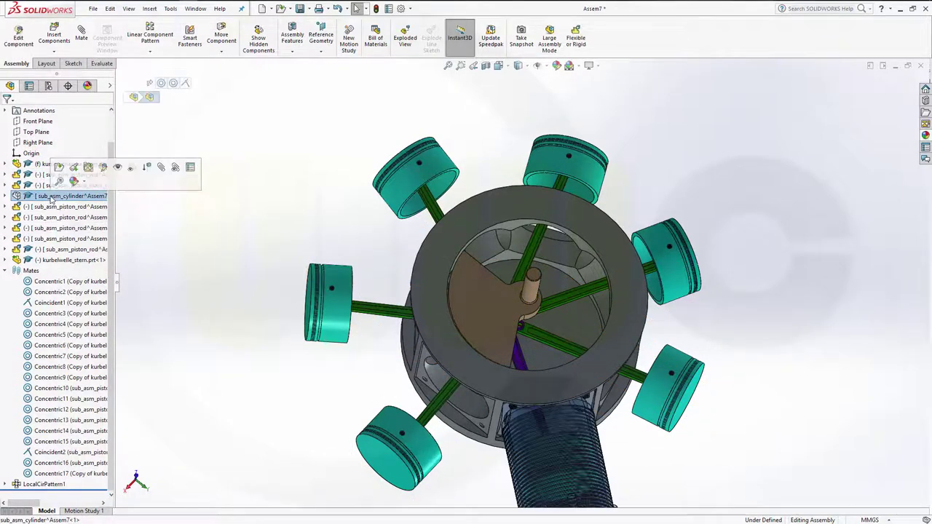
pyautogui.click(172, 266)
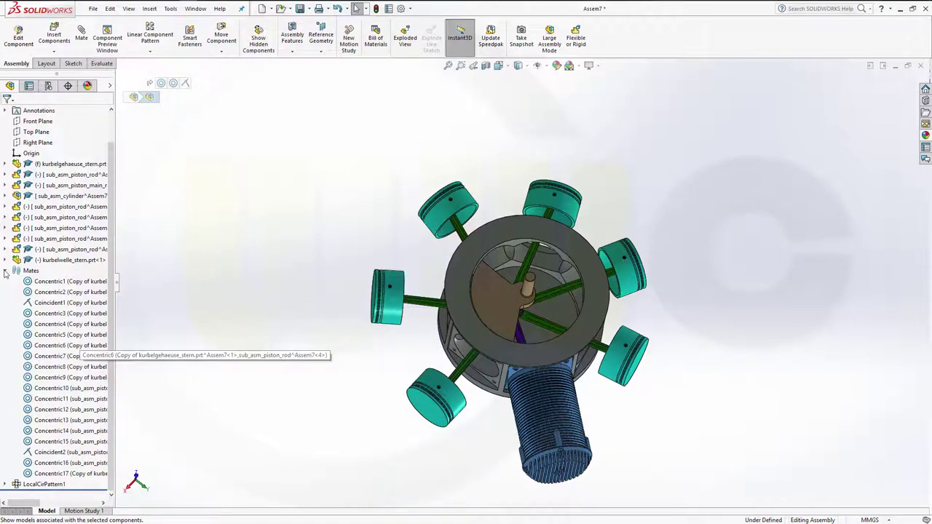
pyautogui.click(5, 271)
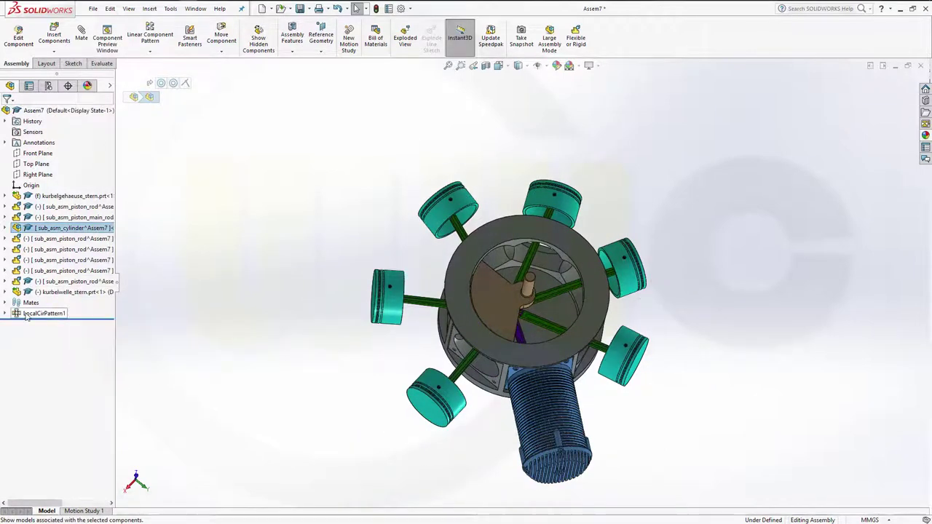
pyautogui.rightClick(27, 314)
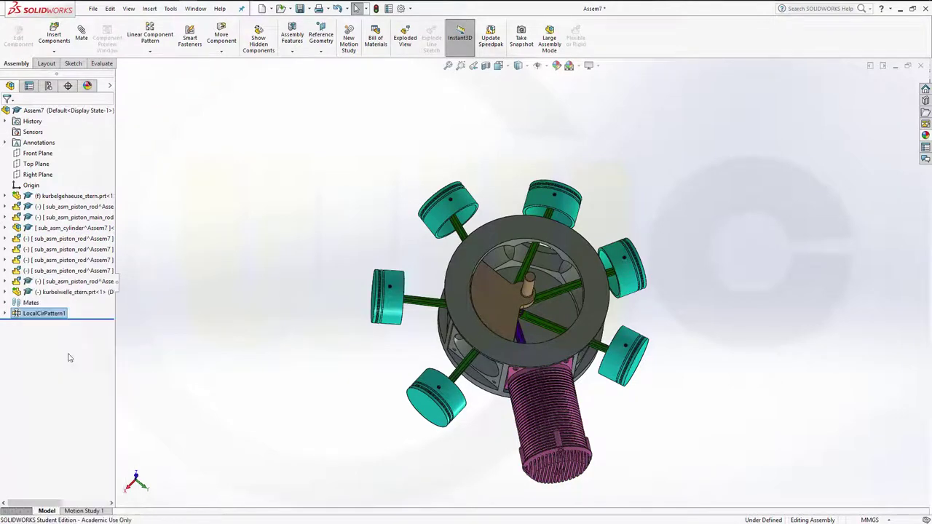
pyautogui.click(69, 356)
# - Make the first three LocalCirPattern1 cylinders (lower-right, right, top) transparent
pyautogui.click(306, 199)
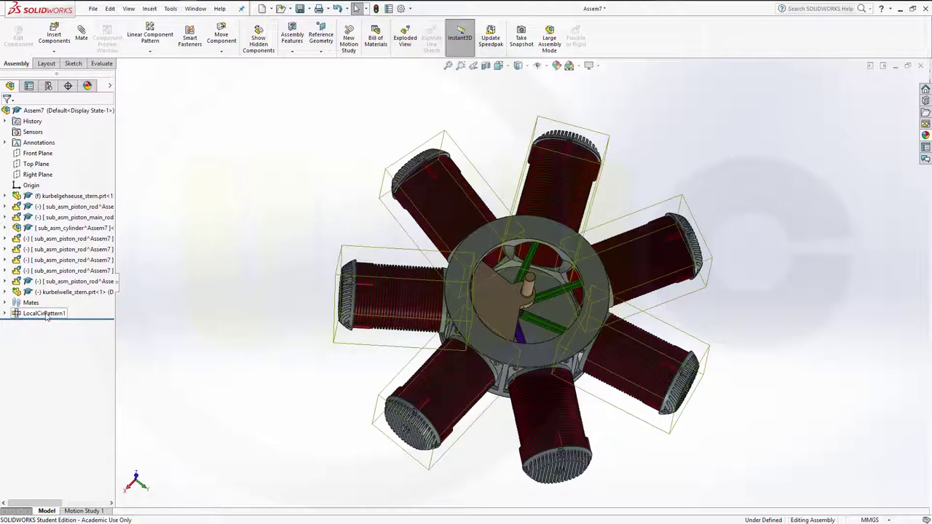
pyautogui.click(4, 315)
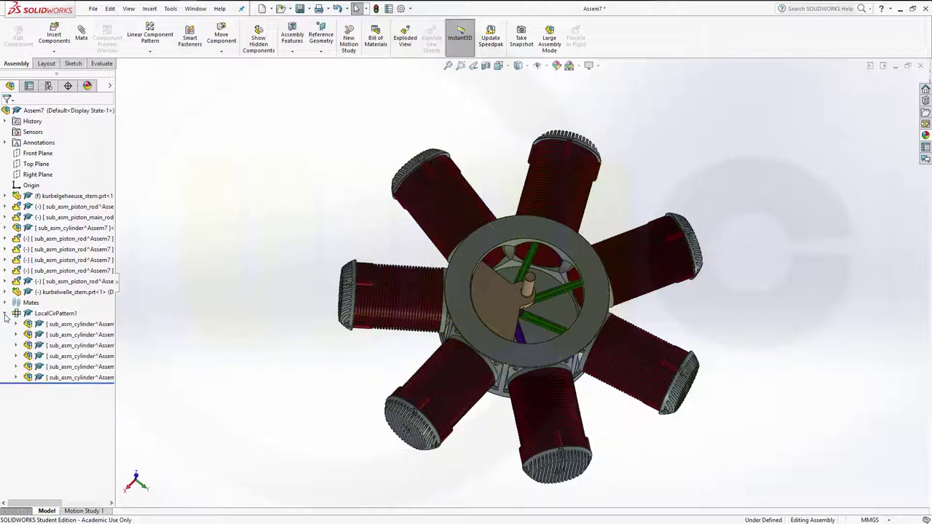
pyautogui.click(60, 327)
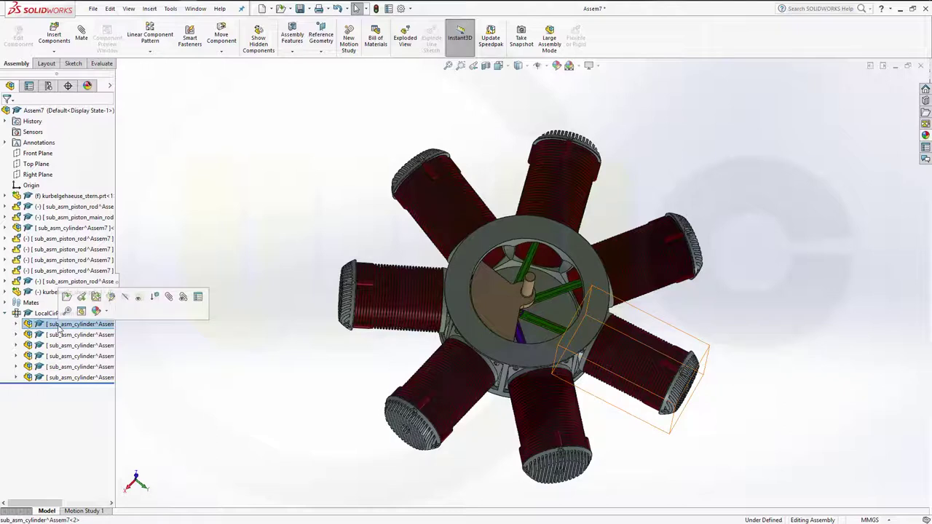
pyautogui.click(139, 300)
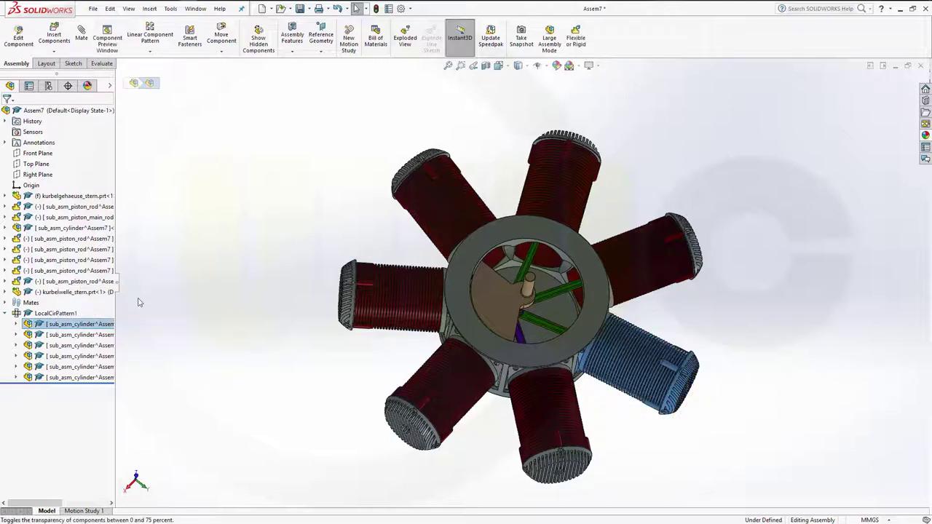
pyautogui.click(75, 336)
pyautogui.click(155, 307)
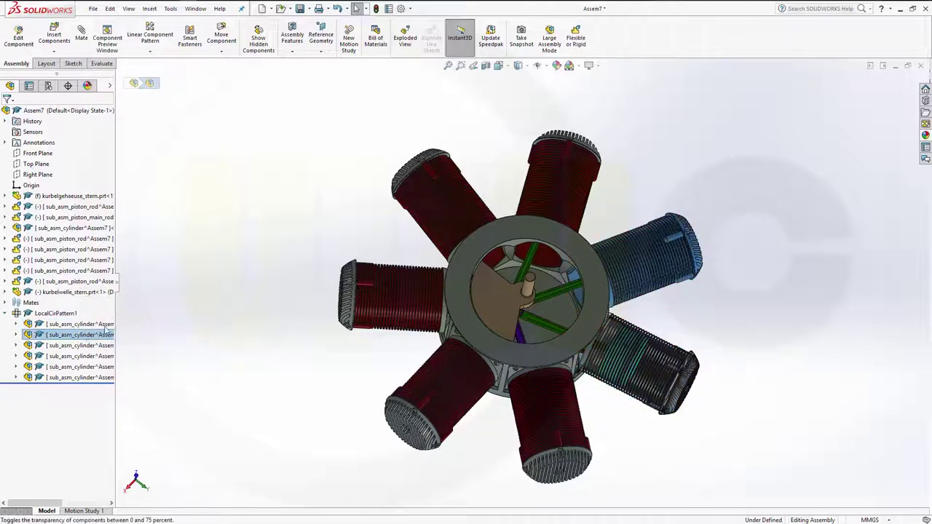
pyautogui.click(81, 346)
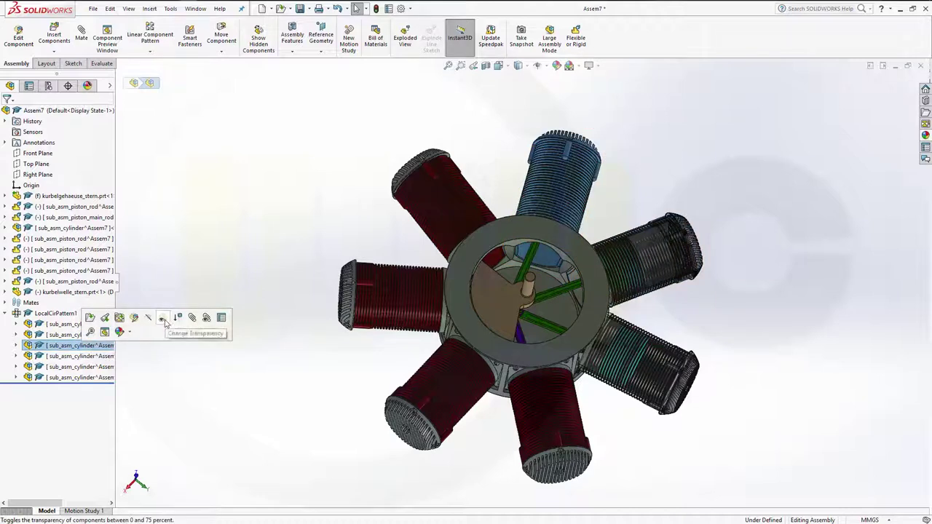
pyautogui.click(165, 323)
# - Make the upper-left, left, lower-left and original bottom cylinders transparent
pyautogui.click(80, 356)
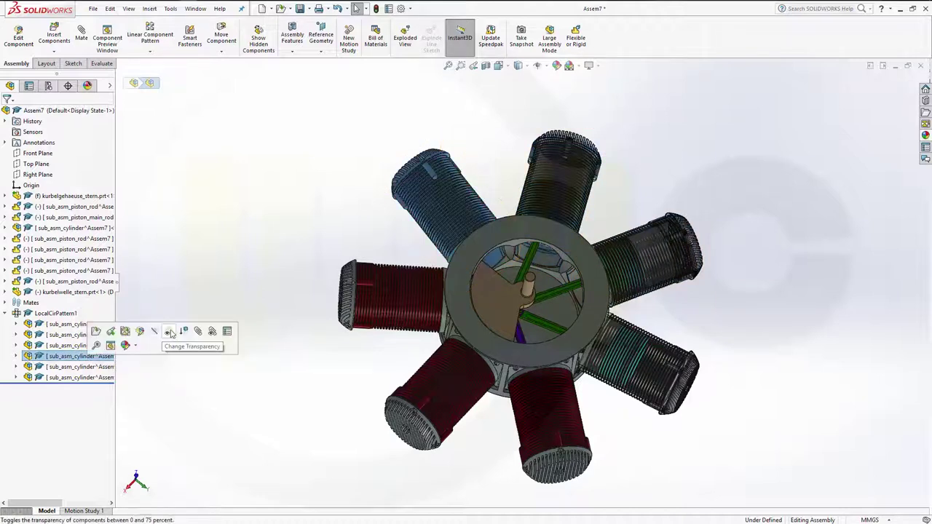
pyautogui.click(168, 333)
pyautogui.click(80, 367)
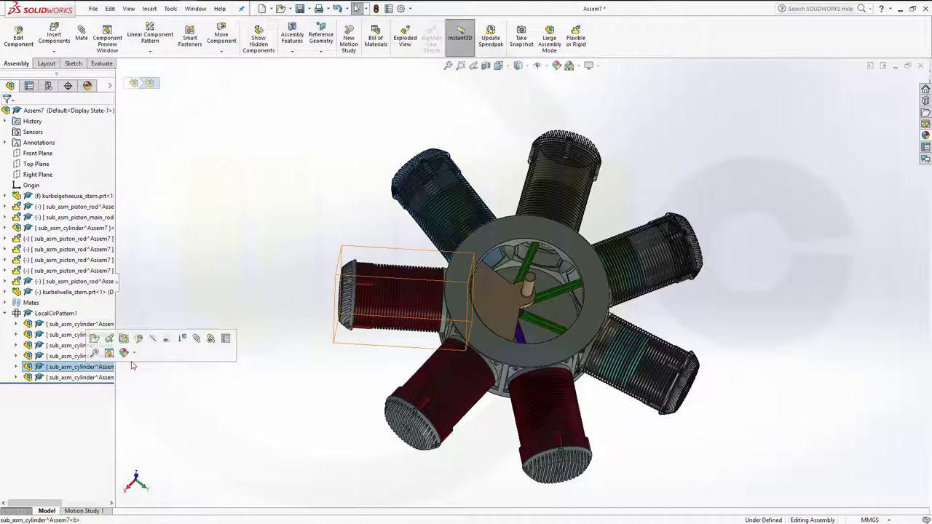
pyautogui.click(167, 340)
pyautogui.click(80, 378)
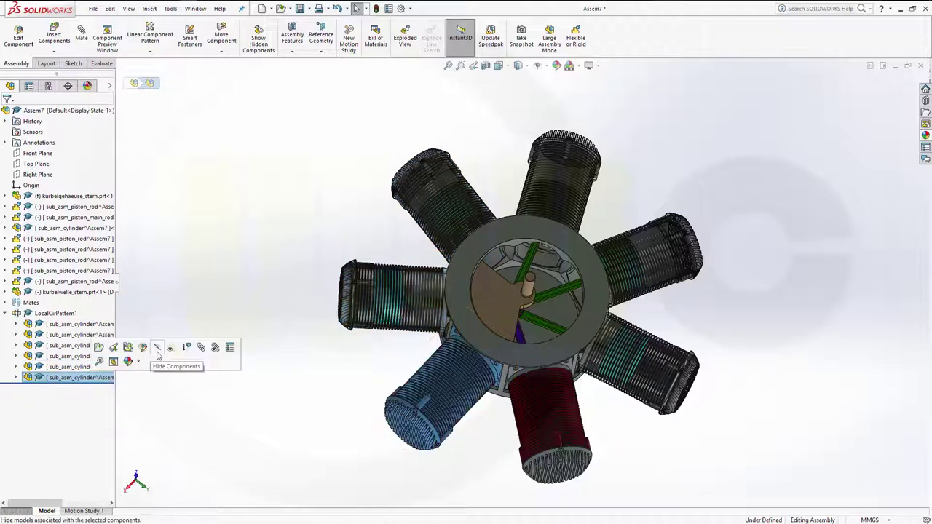
pyautogui.click(170, 352)
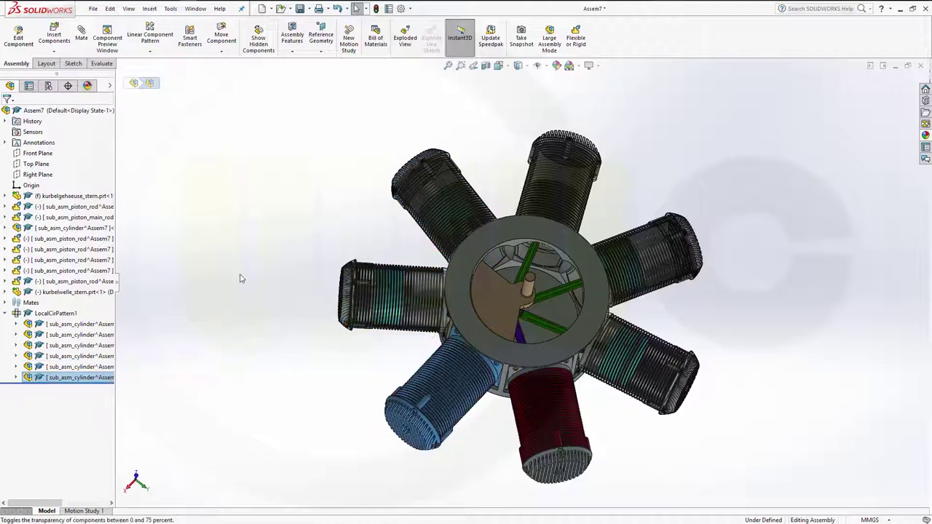
pyautogui.click(187, 226)
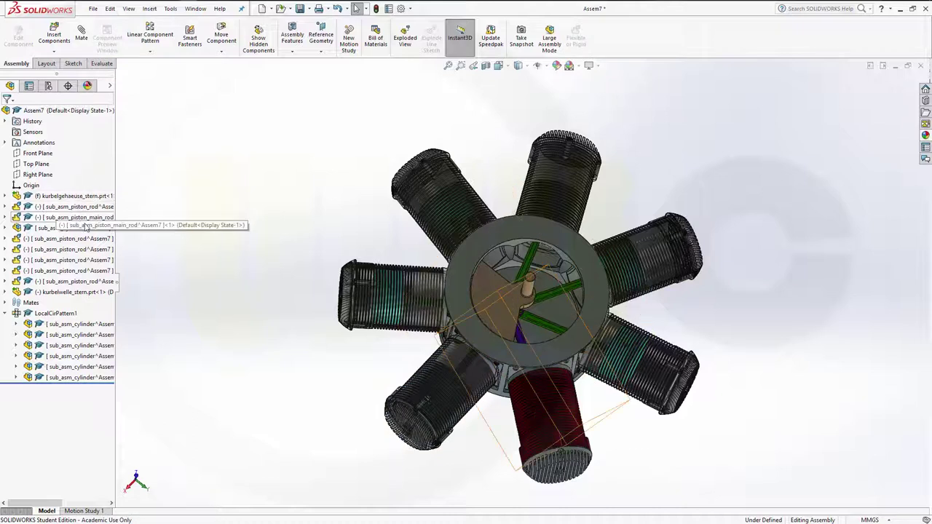
pyautogui.click(69, 228)
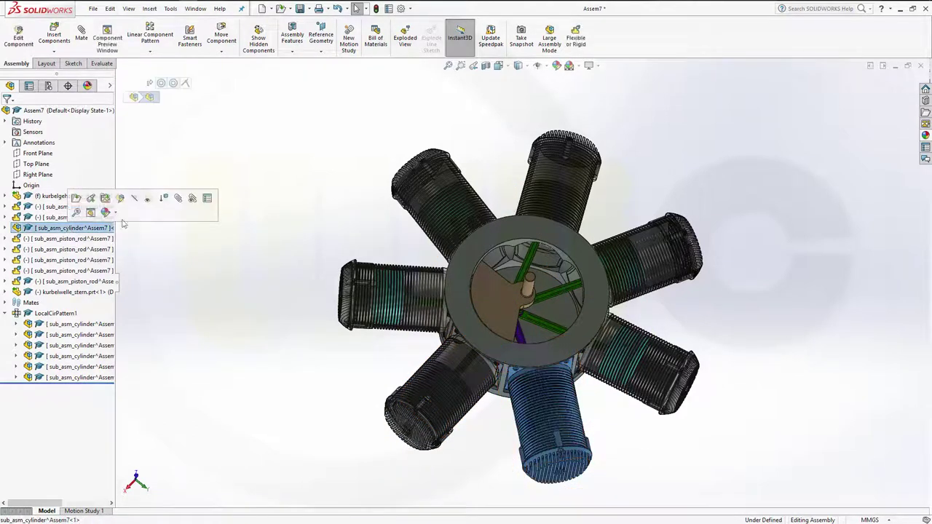
pyautogui.click(285, 326)
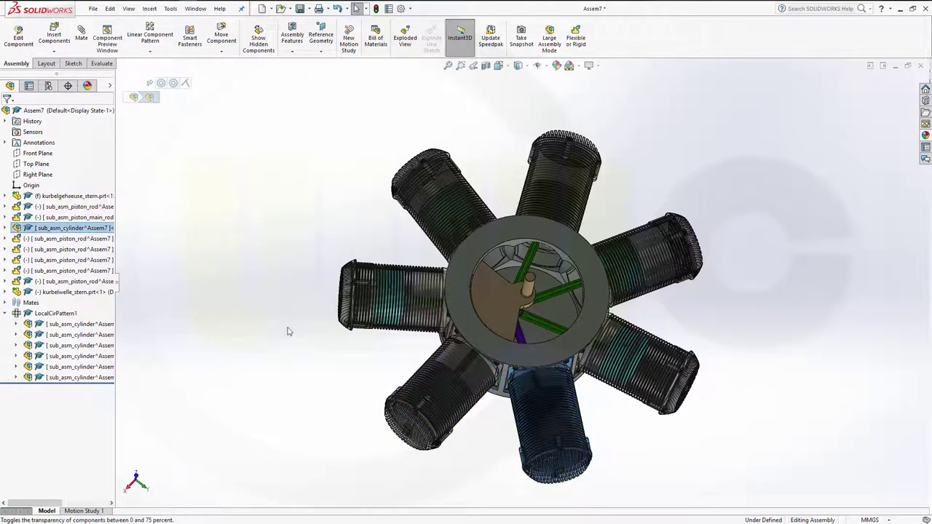
pyautogui.moveTo(370, 357); pyautogui.dragTo(629, 411, button='middle')
# - Turn the crank disc to slide the pistons inside the transparent cylinders, then orbit the engine
pyautogui.scroll(2, 626, 405)
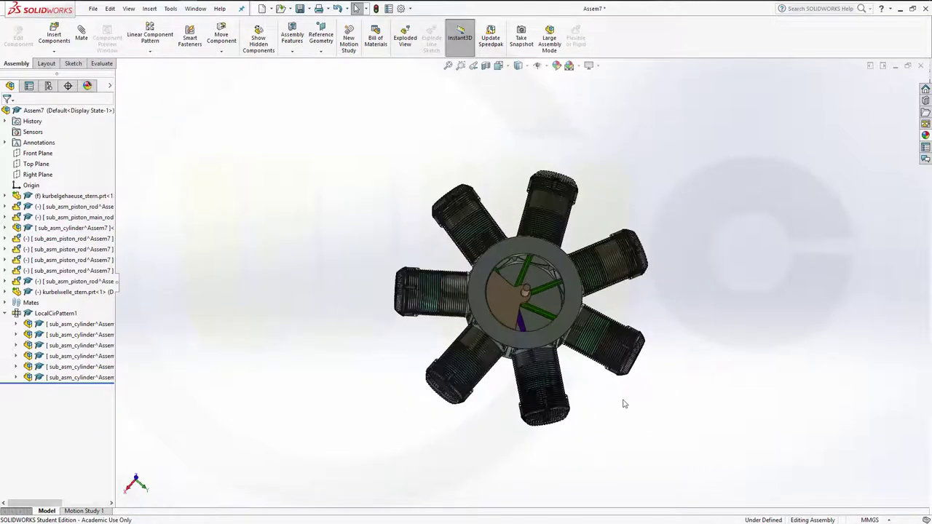
pyautogui.scroll(-3, 618, 398)
pyautogui.scroll(-2, 401, 215)
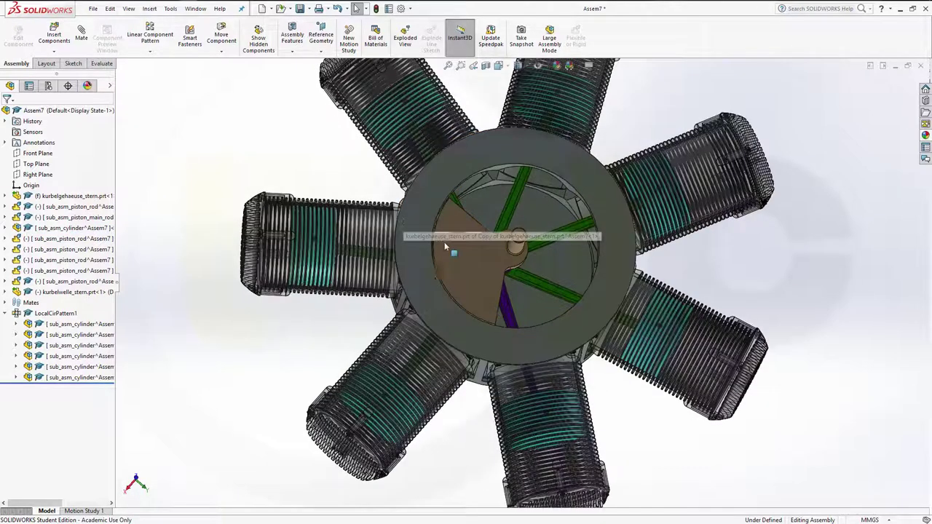
pyautogui.click(474, 218)
pyautogui.moveTo(565, 177)
pyautogui.mouseDown()
pyautogui.moveTo(514, 173)
pyautogui.moveTo(502, 158)
pyautogui.moveTo(534, 249)
pyautogui.moveTo(522, 285)
pyautogui.mouseUp()
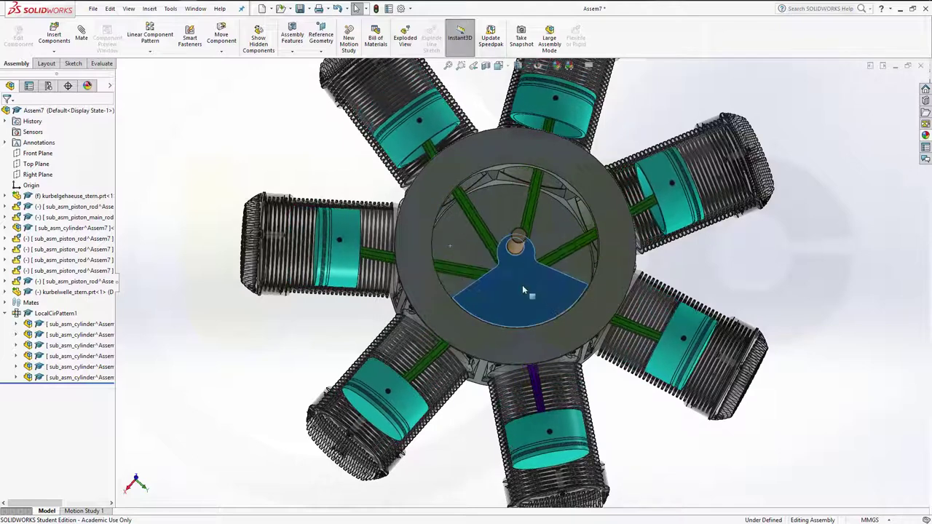
pyautogui.click(754, 277)
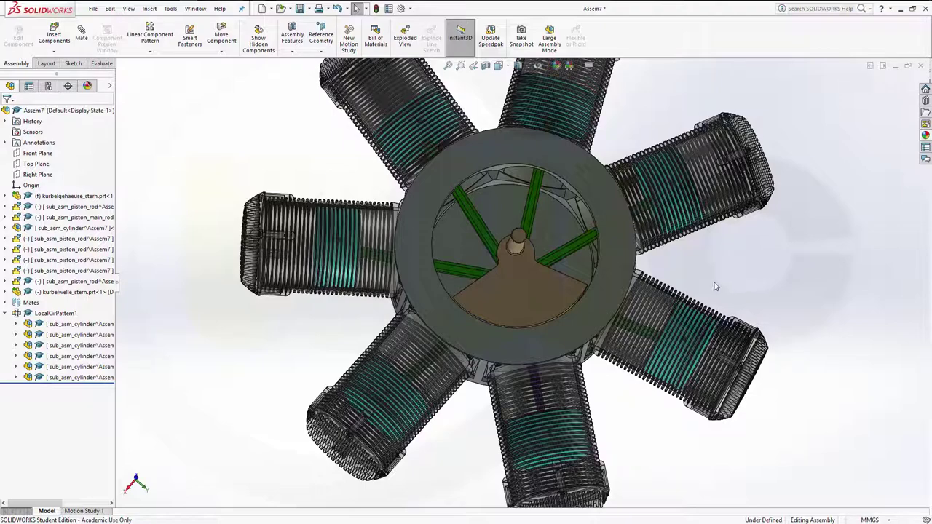
pyautogui.moveTo(680, 264); pyautogui.dragTo(772, 278, button='middle')
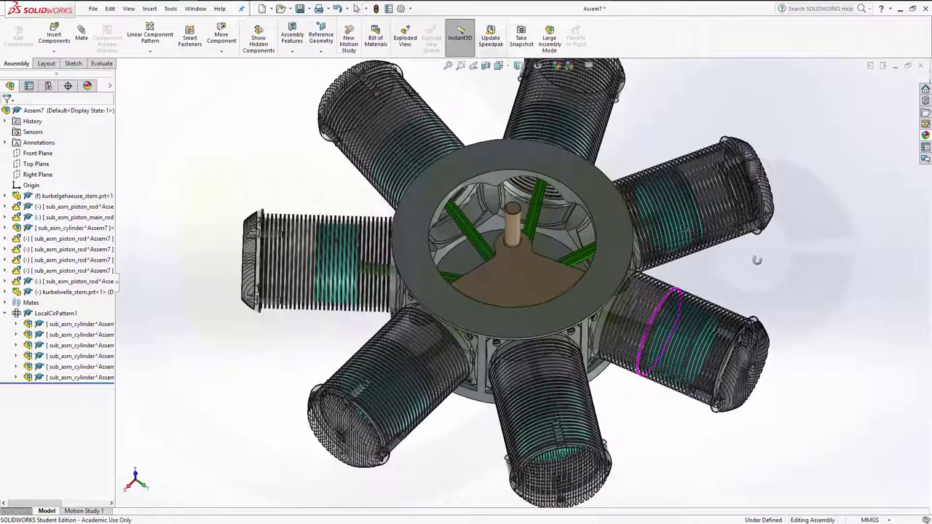